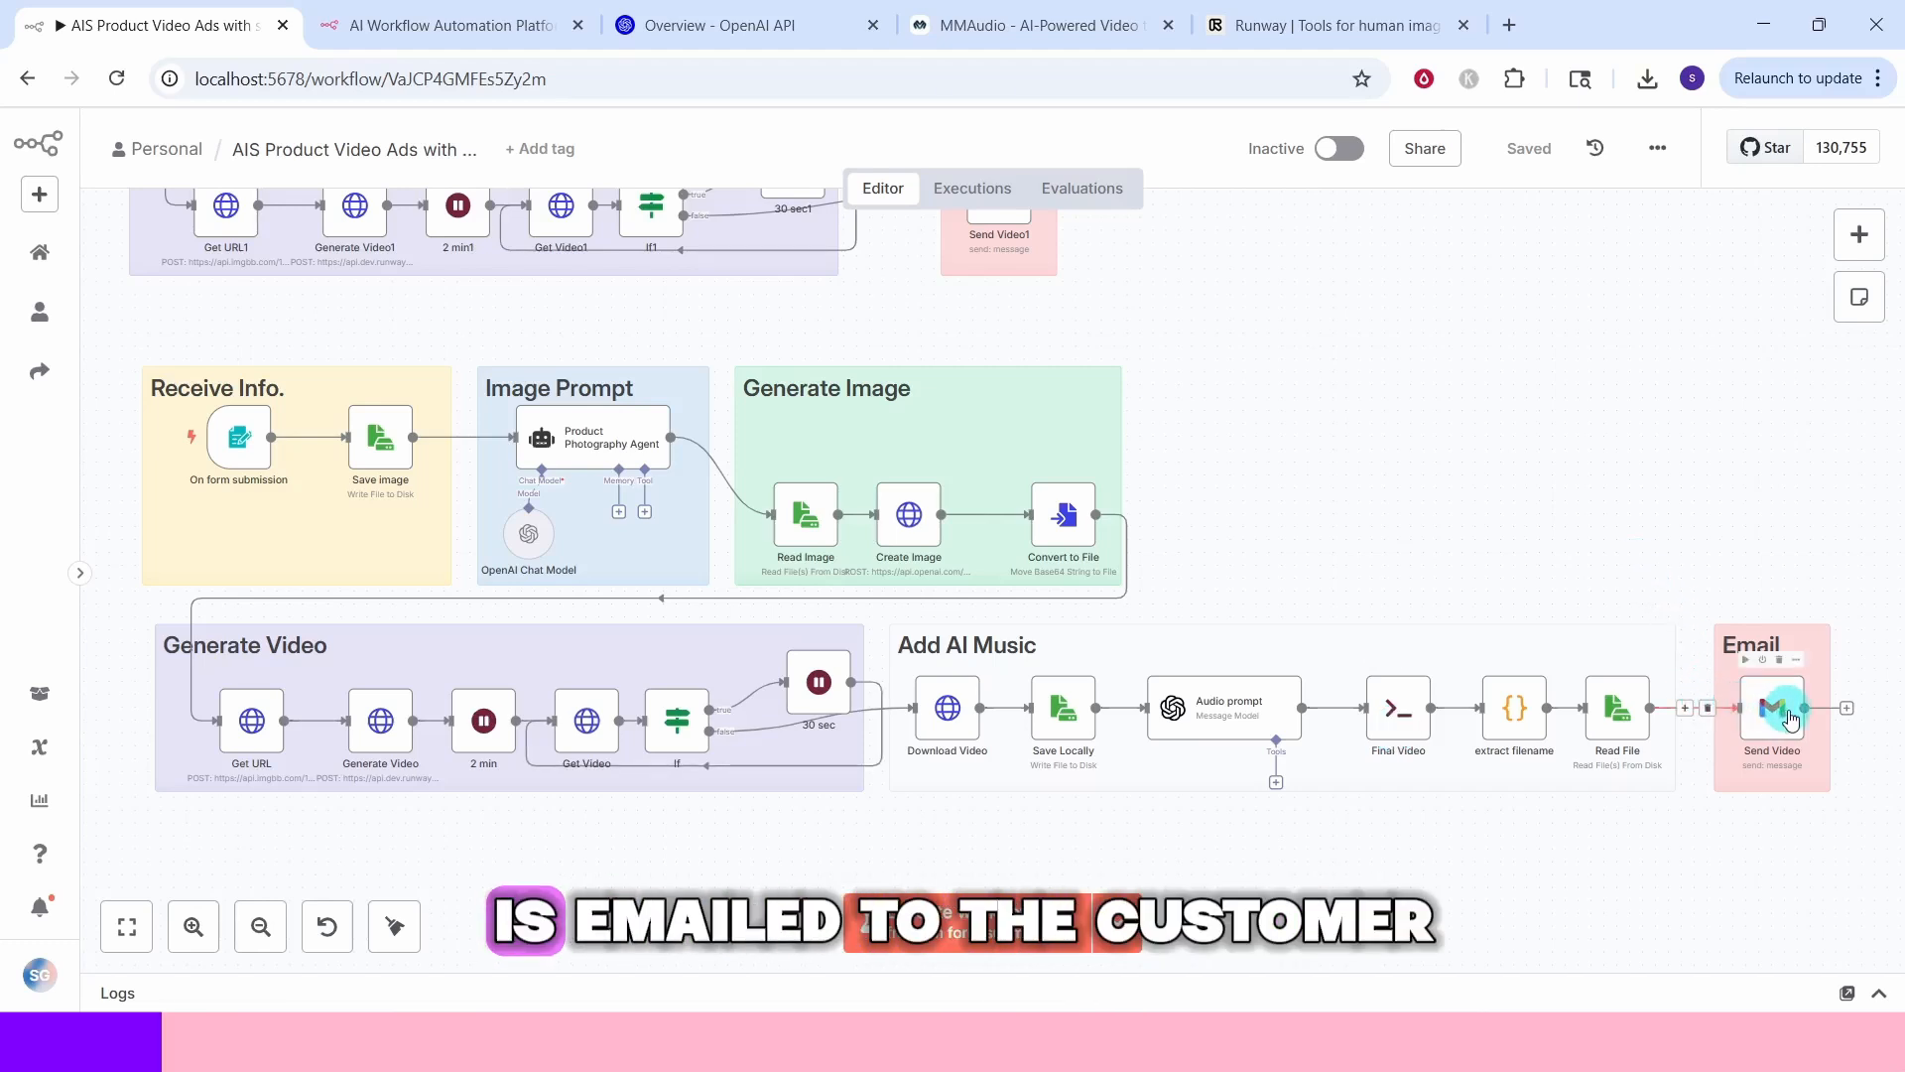
# Create a new blank workflow from the workflows overview
pyautogui.scroll(3, 1561, 523)
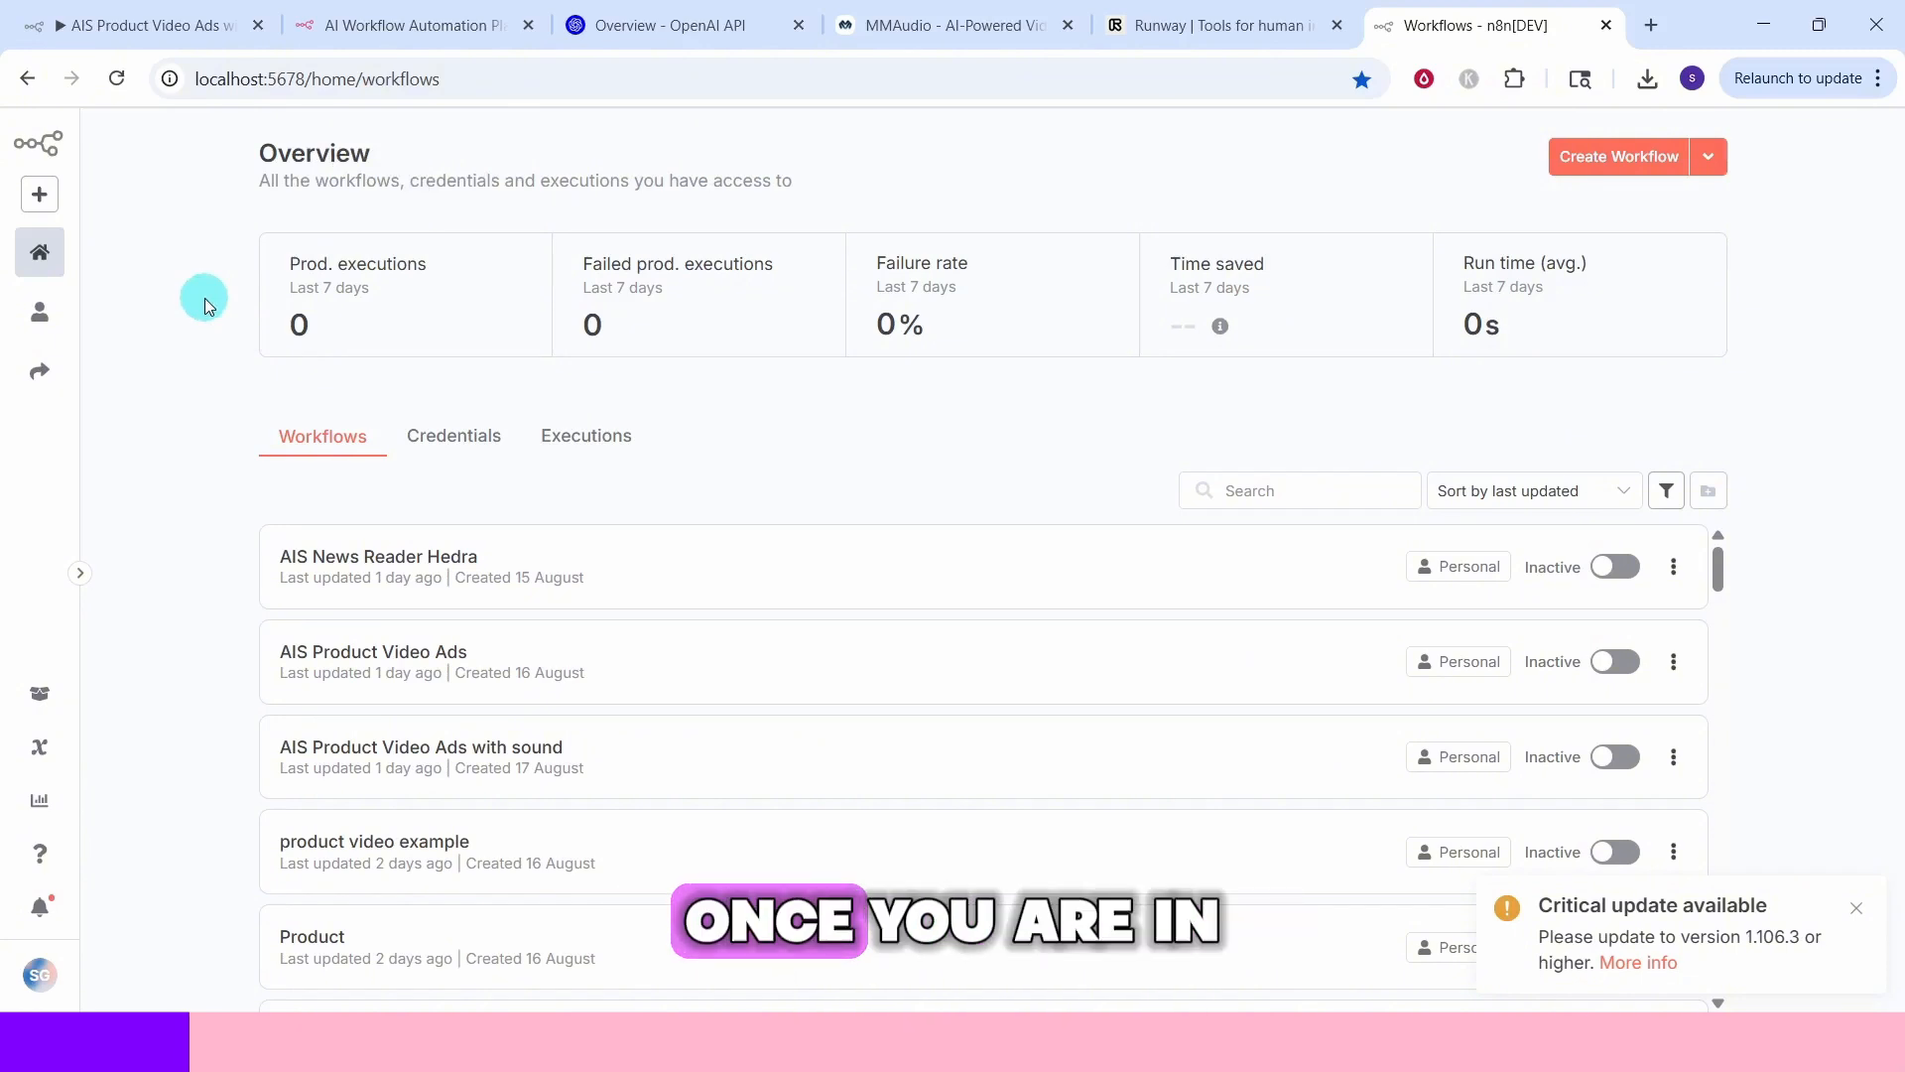
pyautogui.click(40, 194)
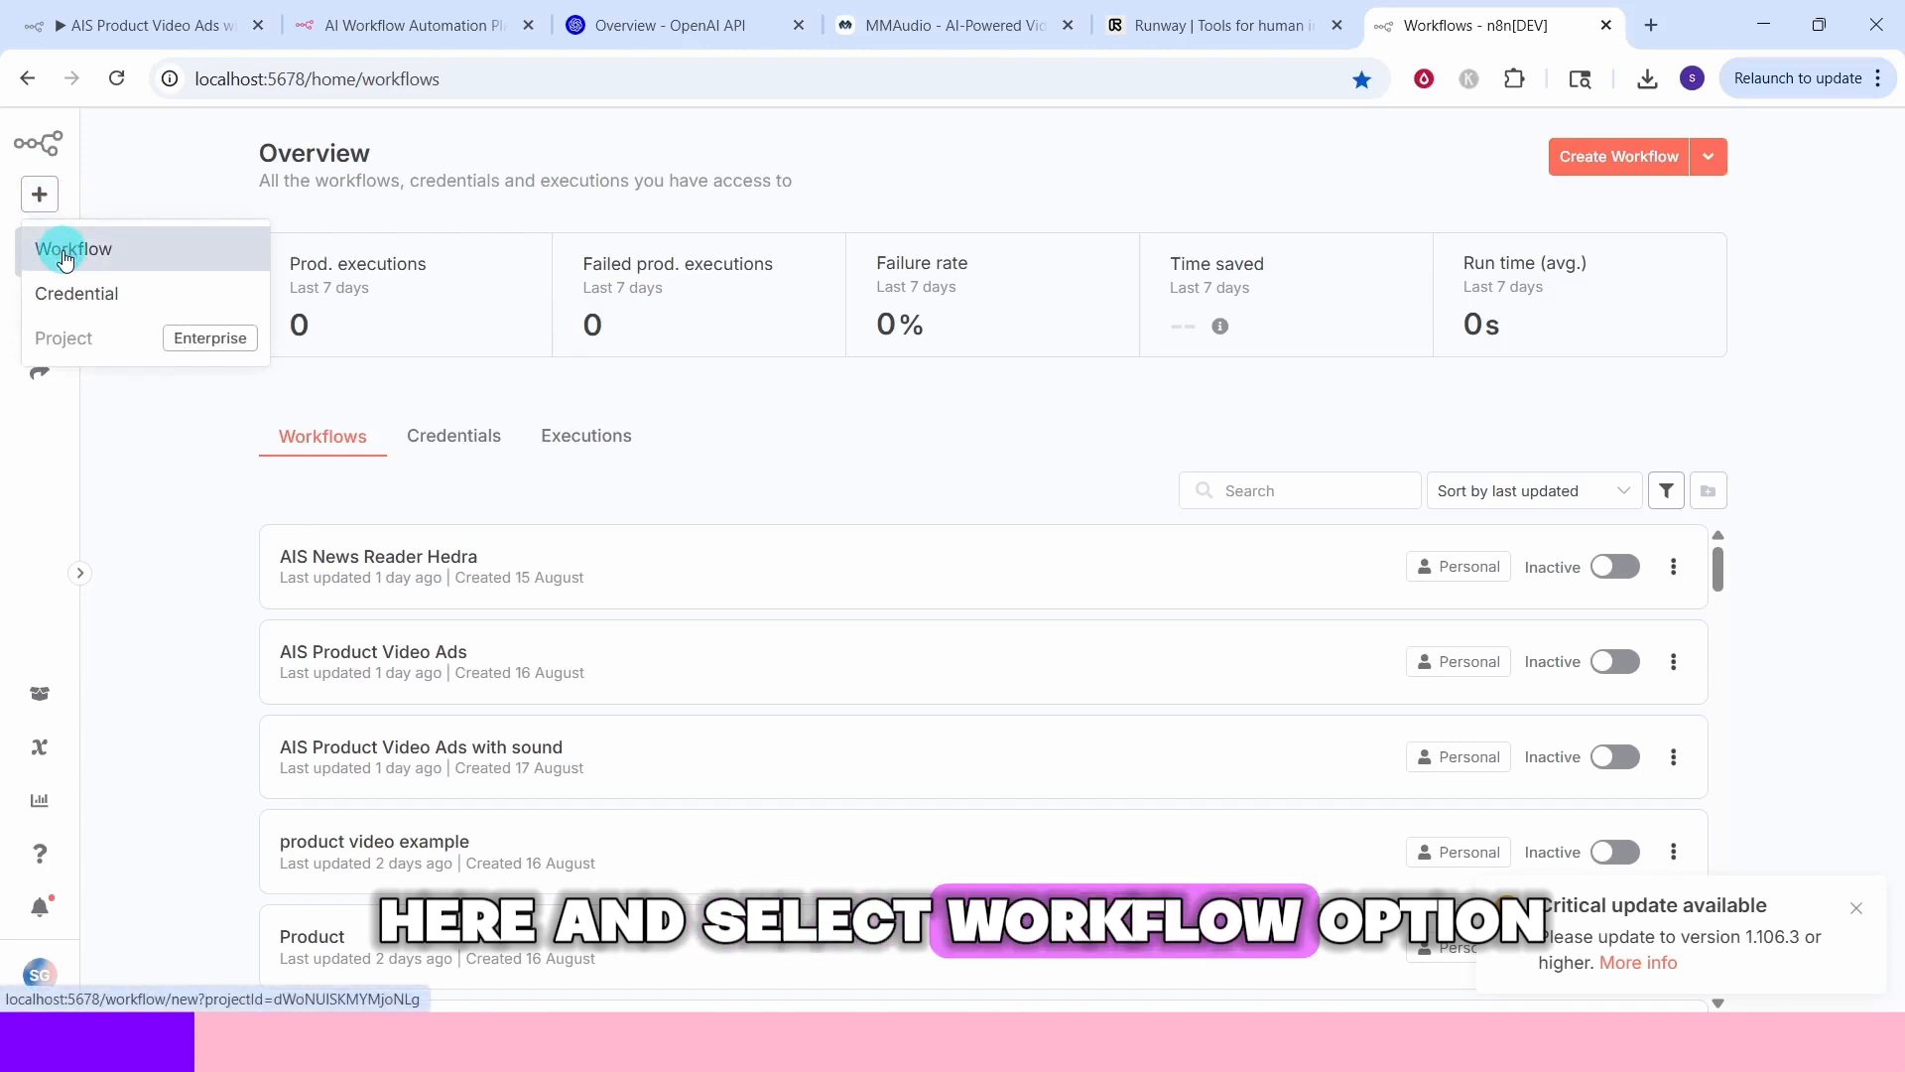
pyautogui.click(65, 257)
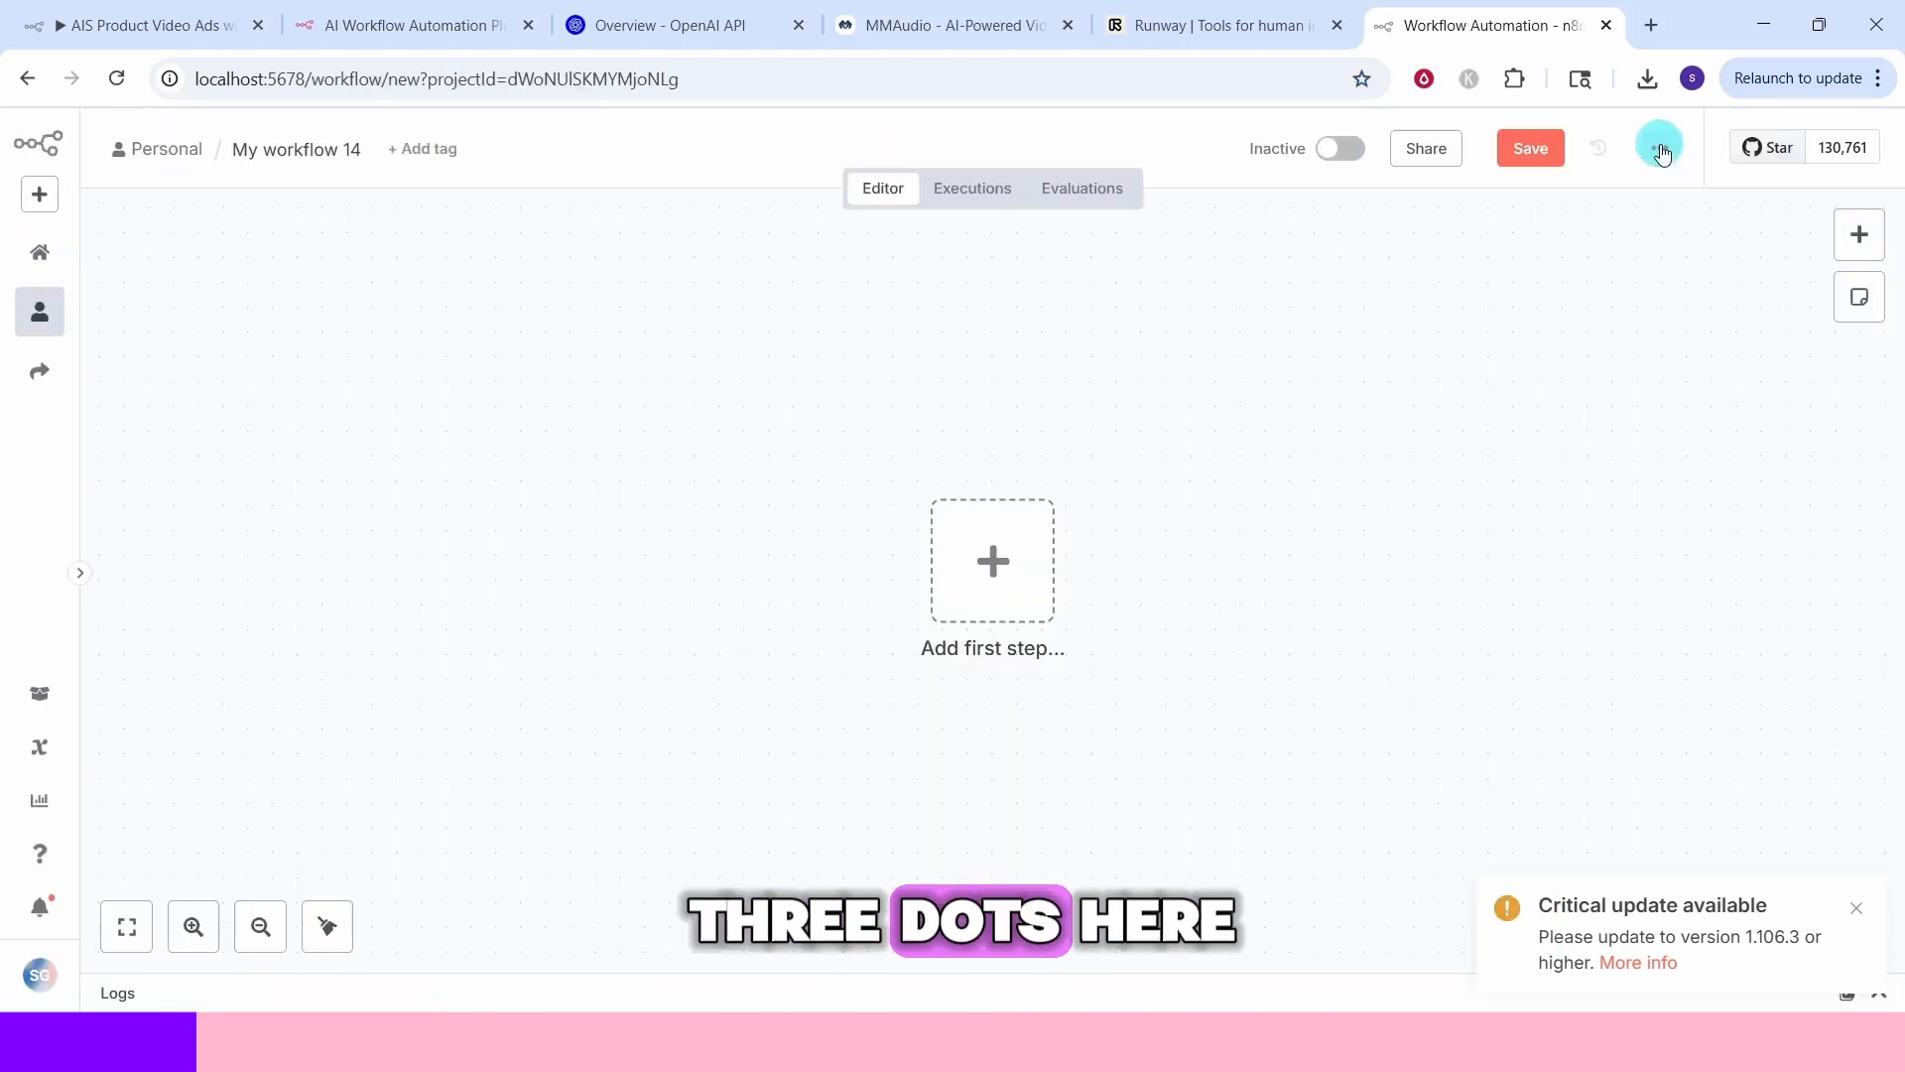
# Import the workflow file AIS Product Video Ads with sound into the new workflow
pyautogui.click(1661, 149)
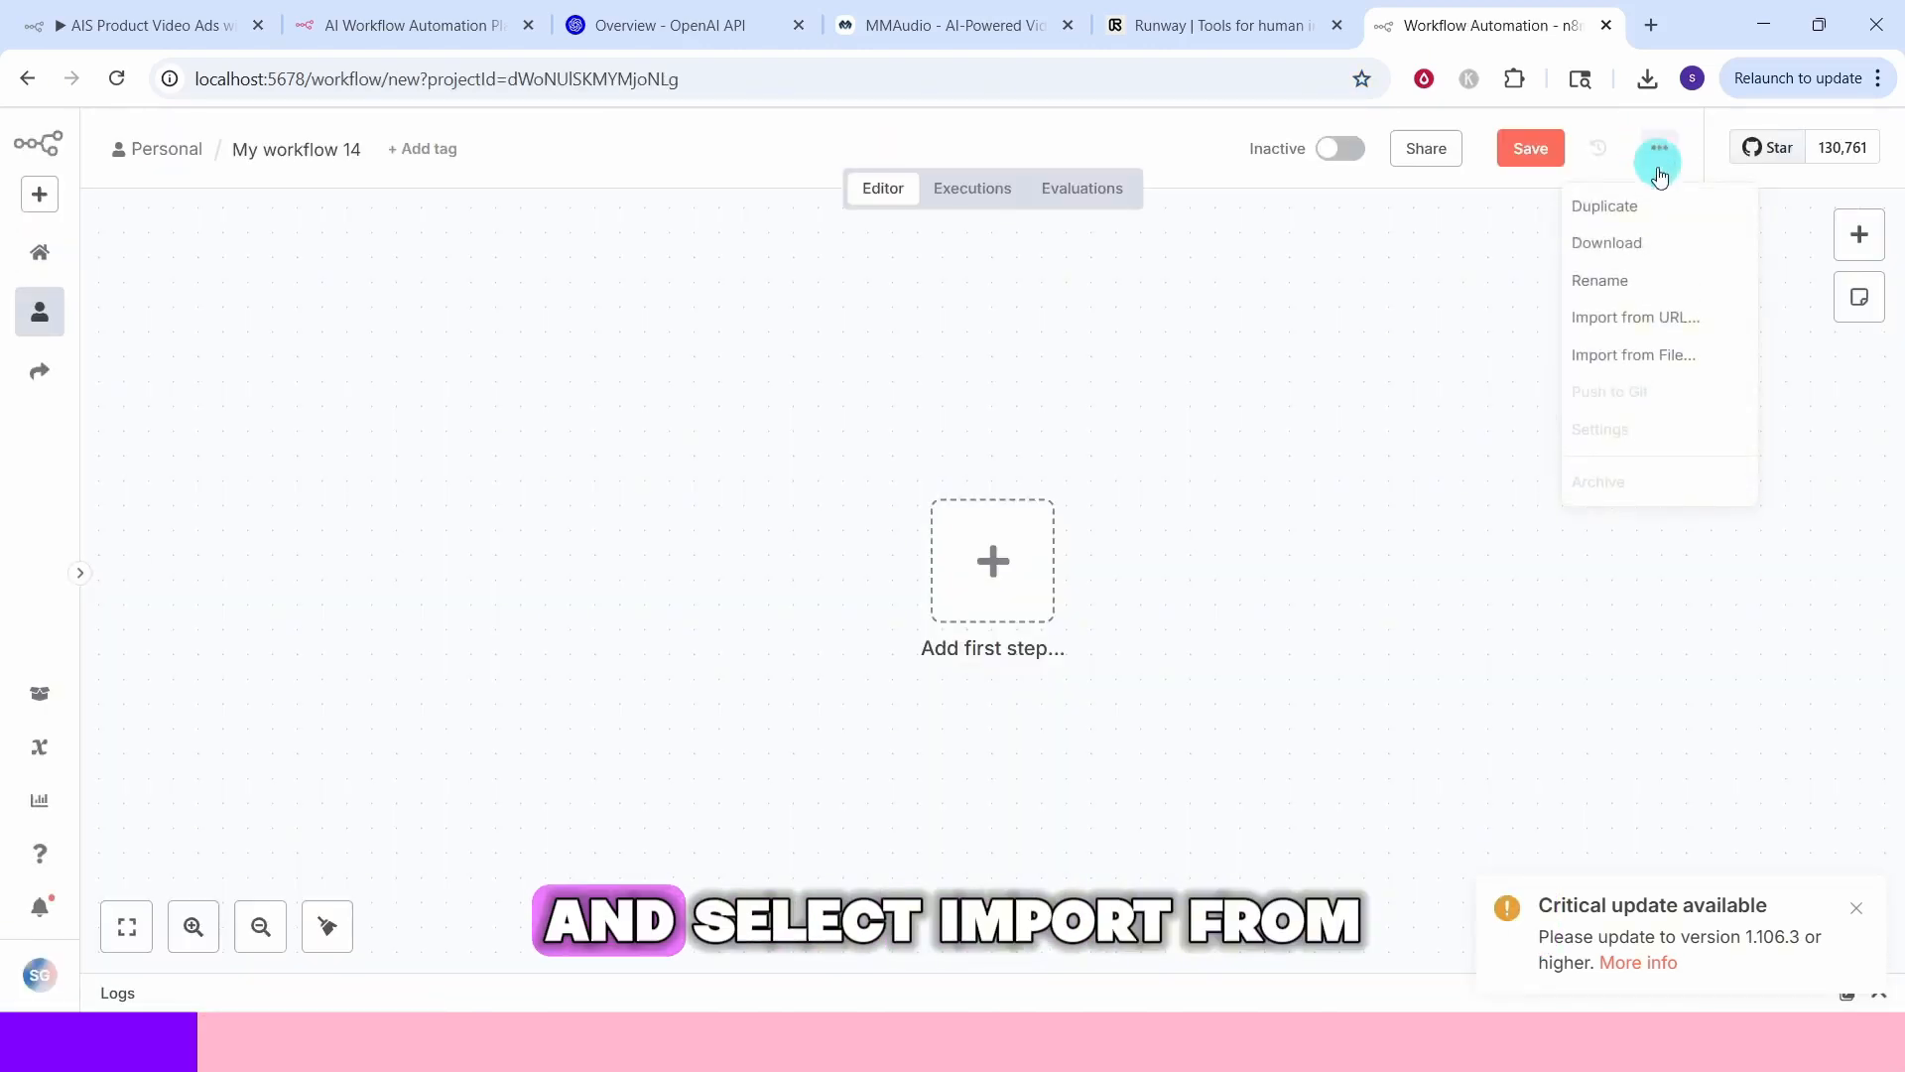
pyautogui.click(1630, 357)
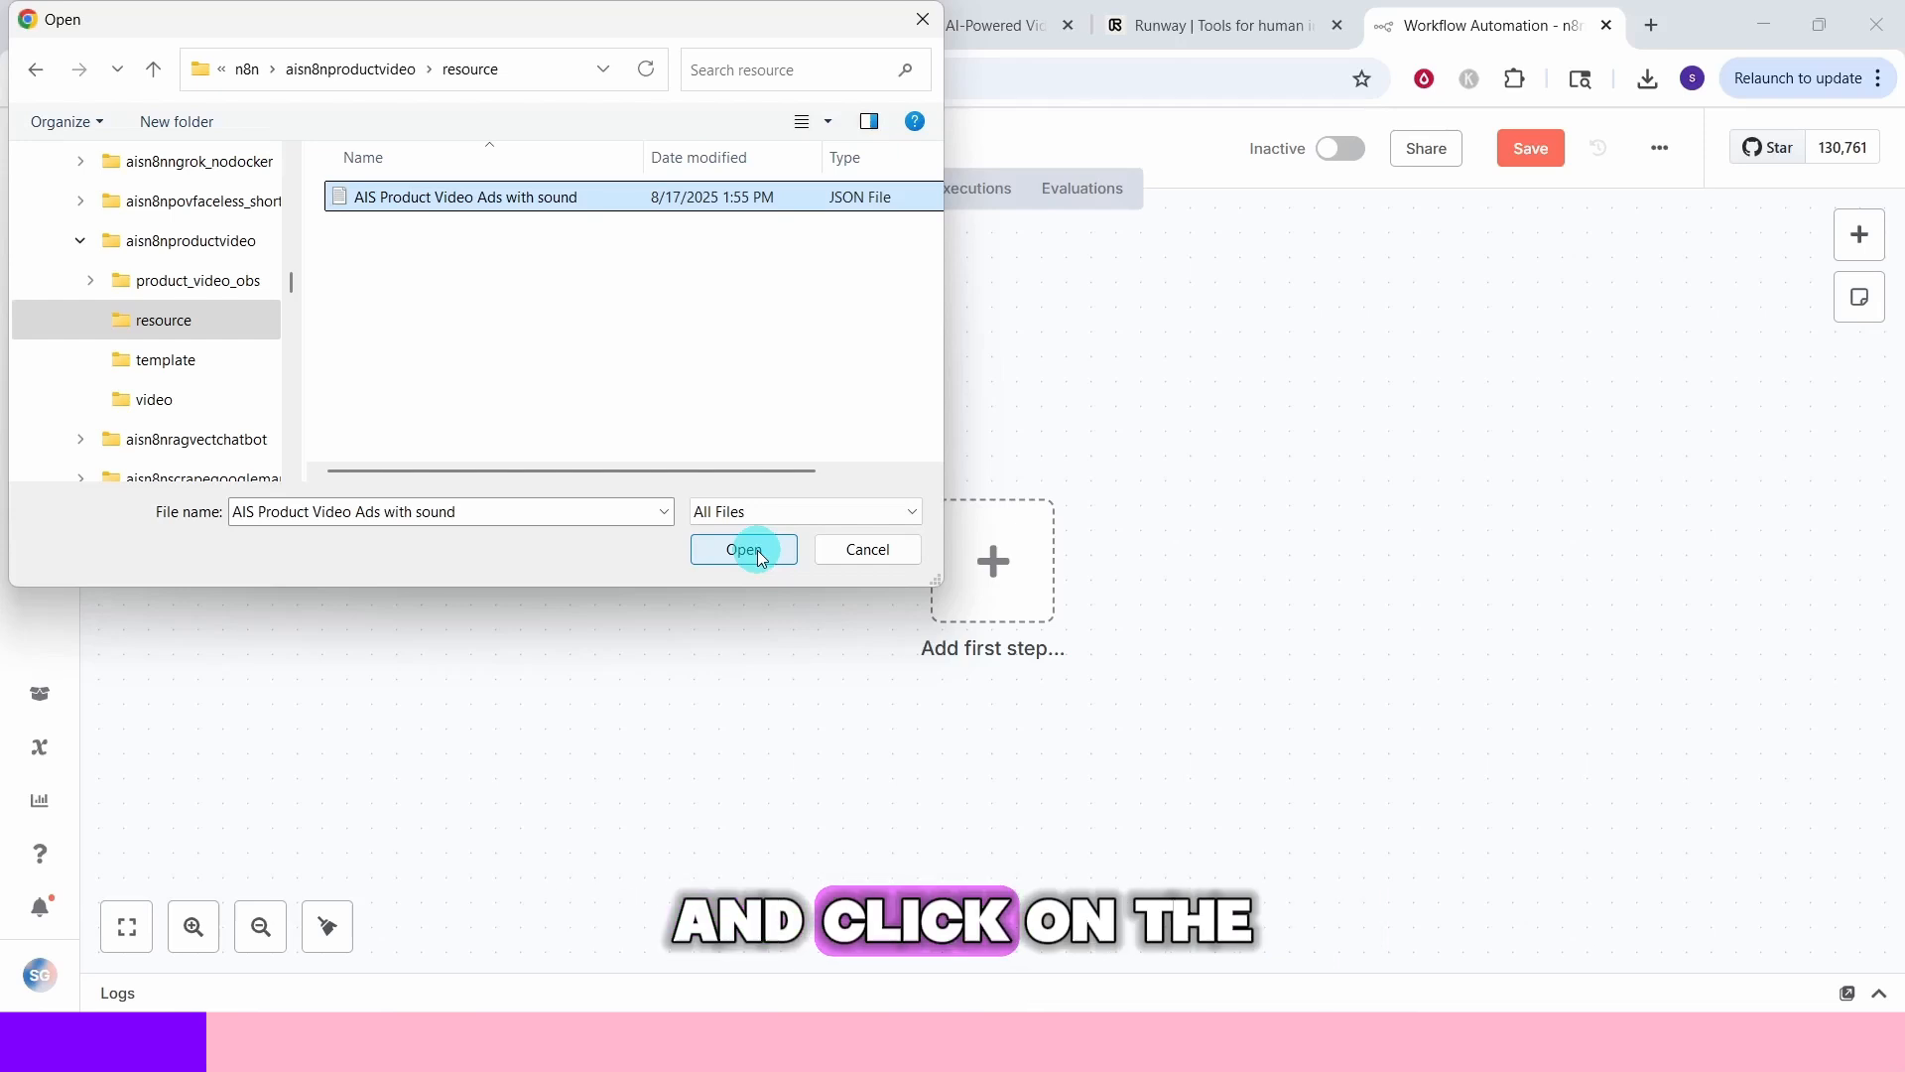
pyautogui.click(758, 550)
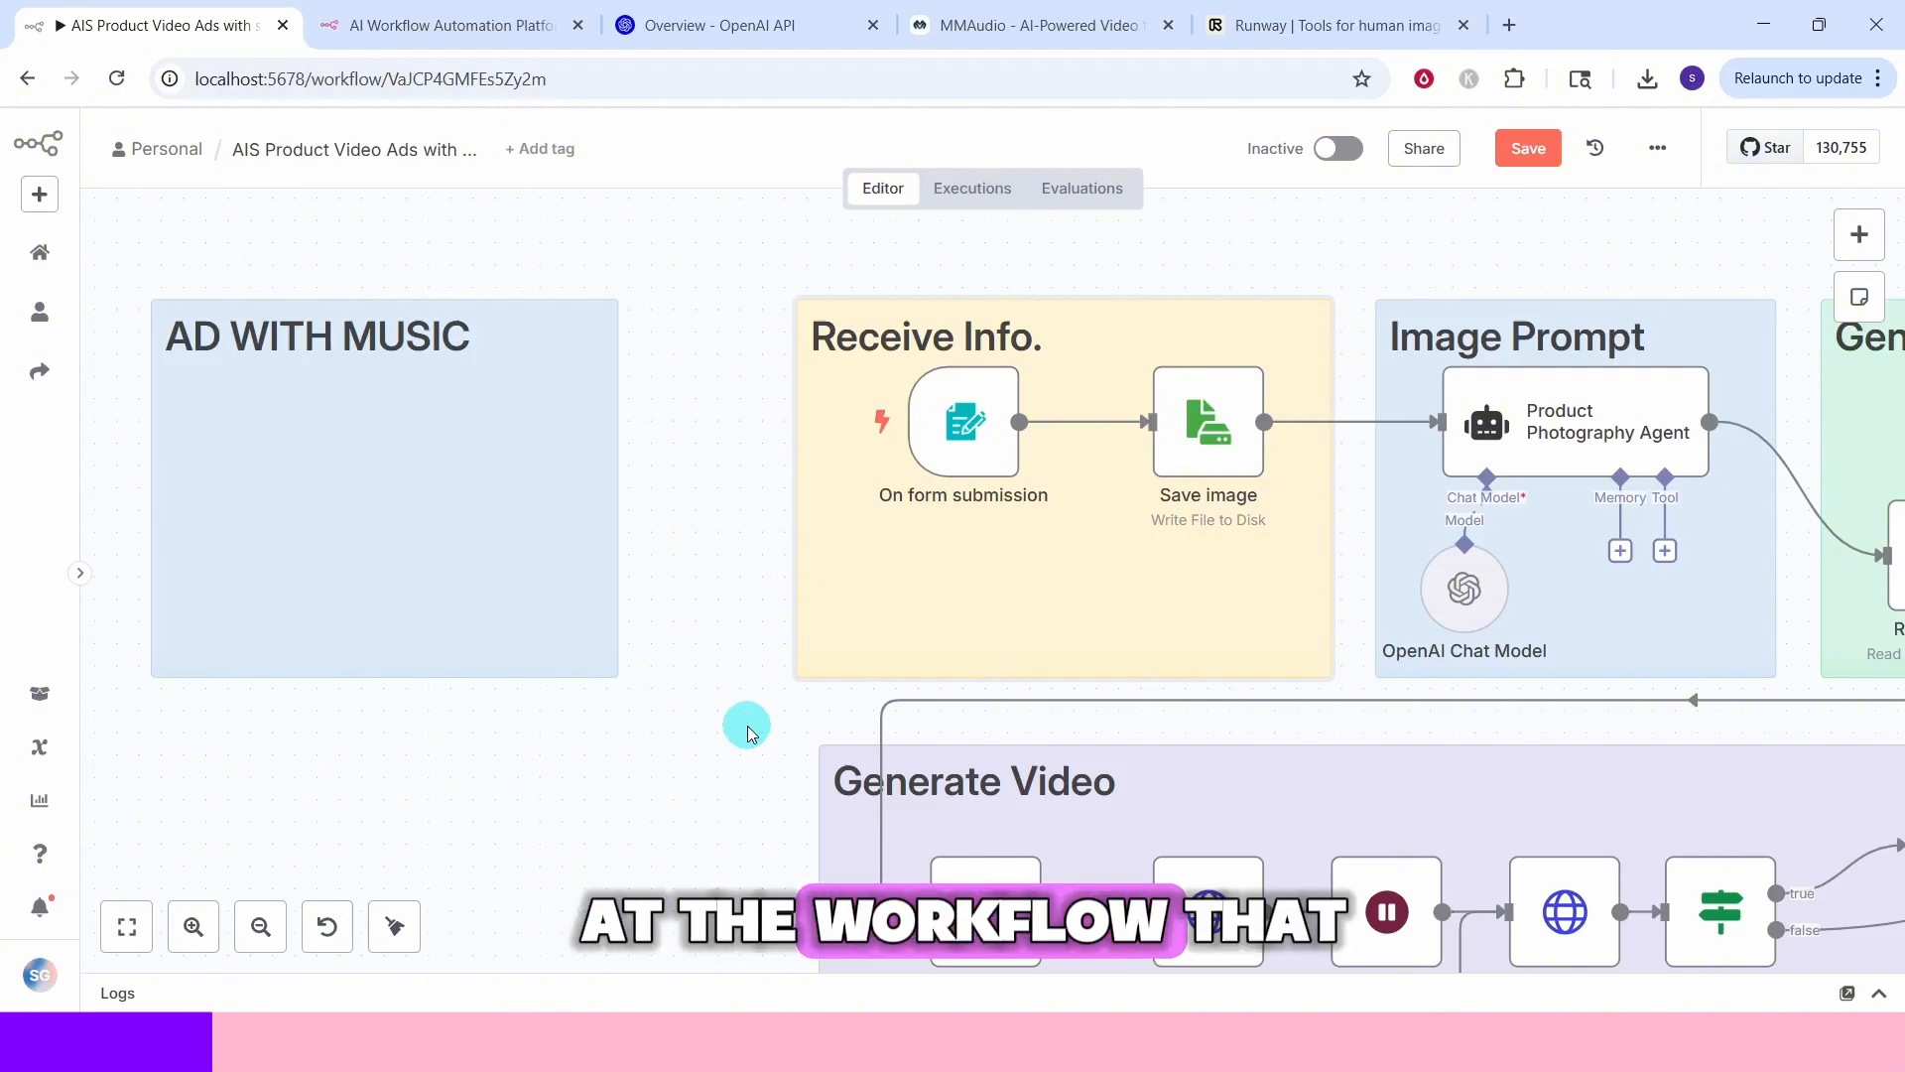
pyautogui.moveTo(336, 528)
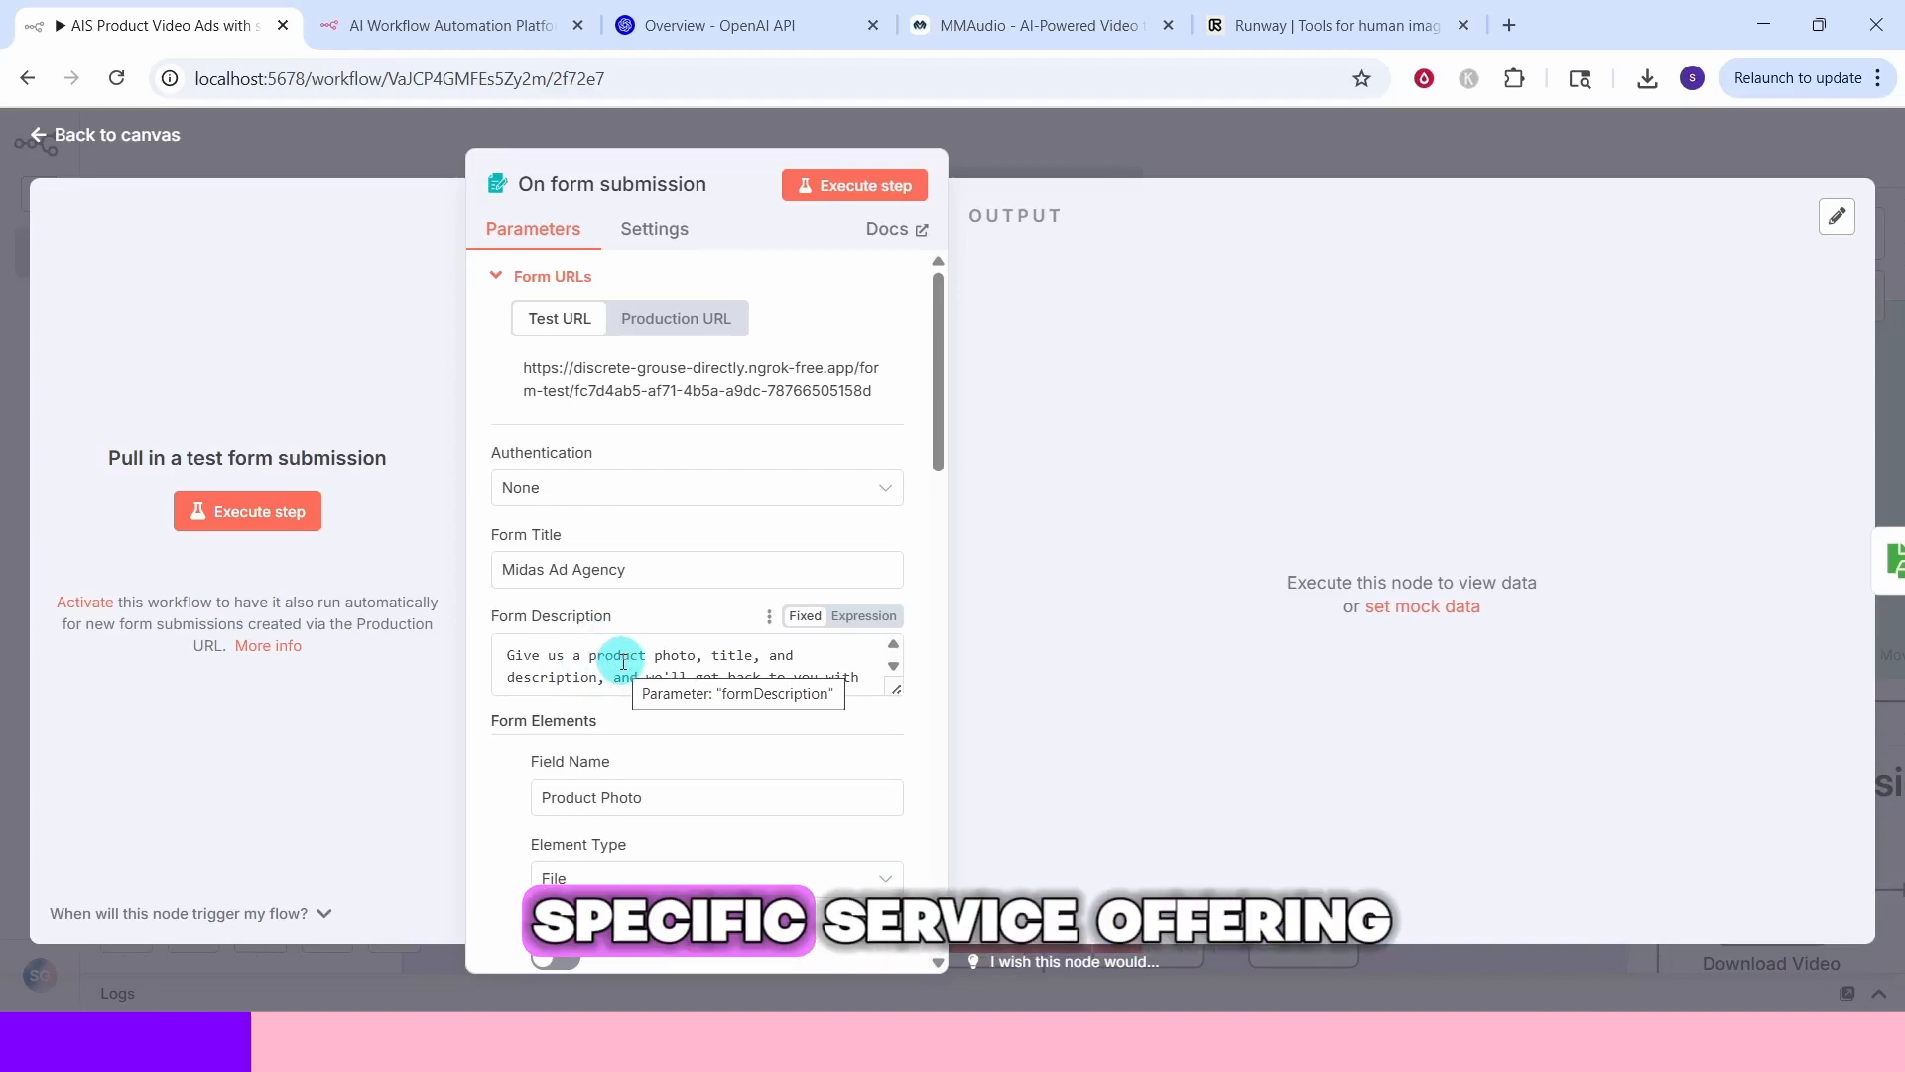
# Review the form trigger's fields for product photo, title, description and email, then execute the On form submission step
pyautogui.scroll(-5, 711, 362)
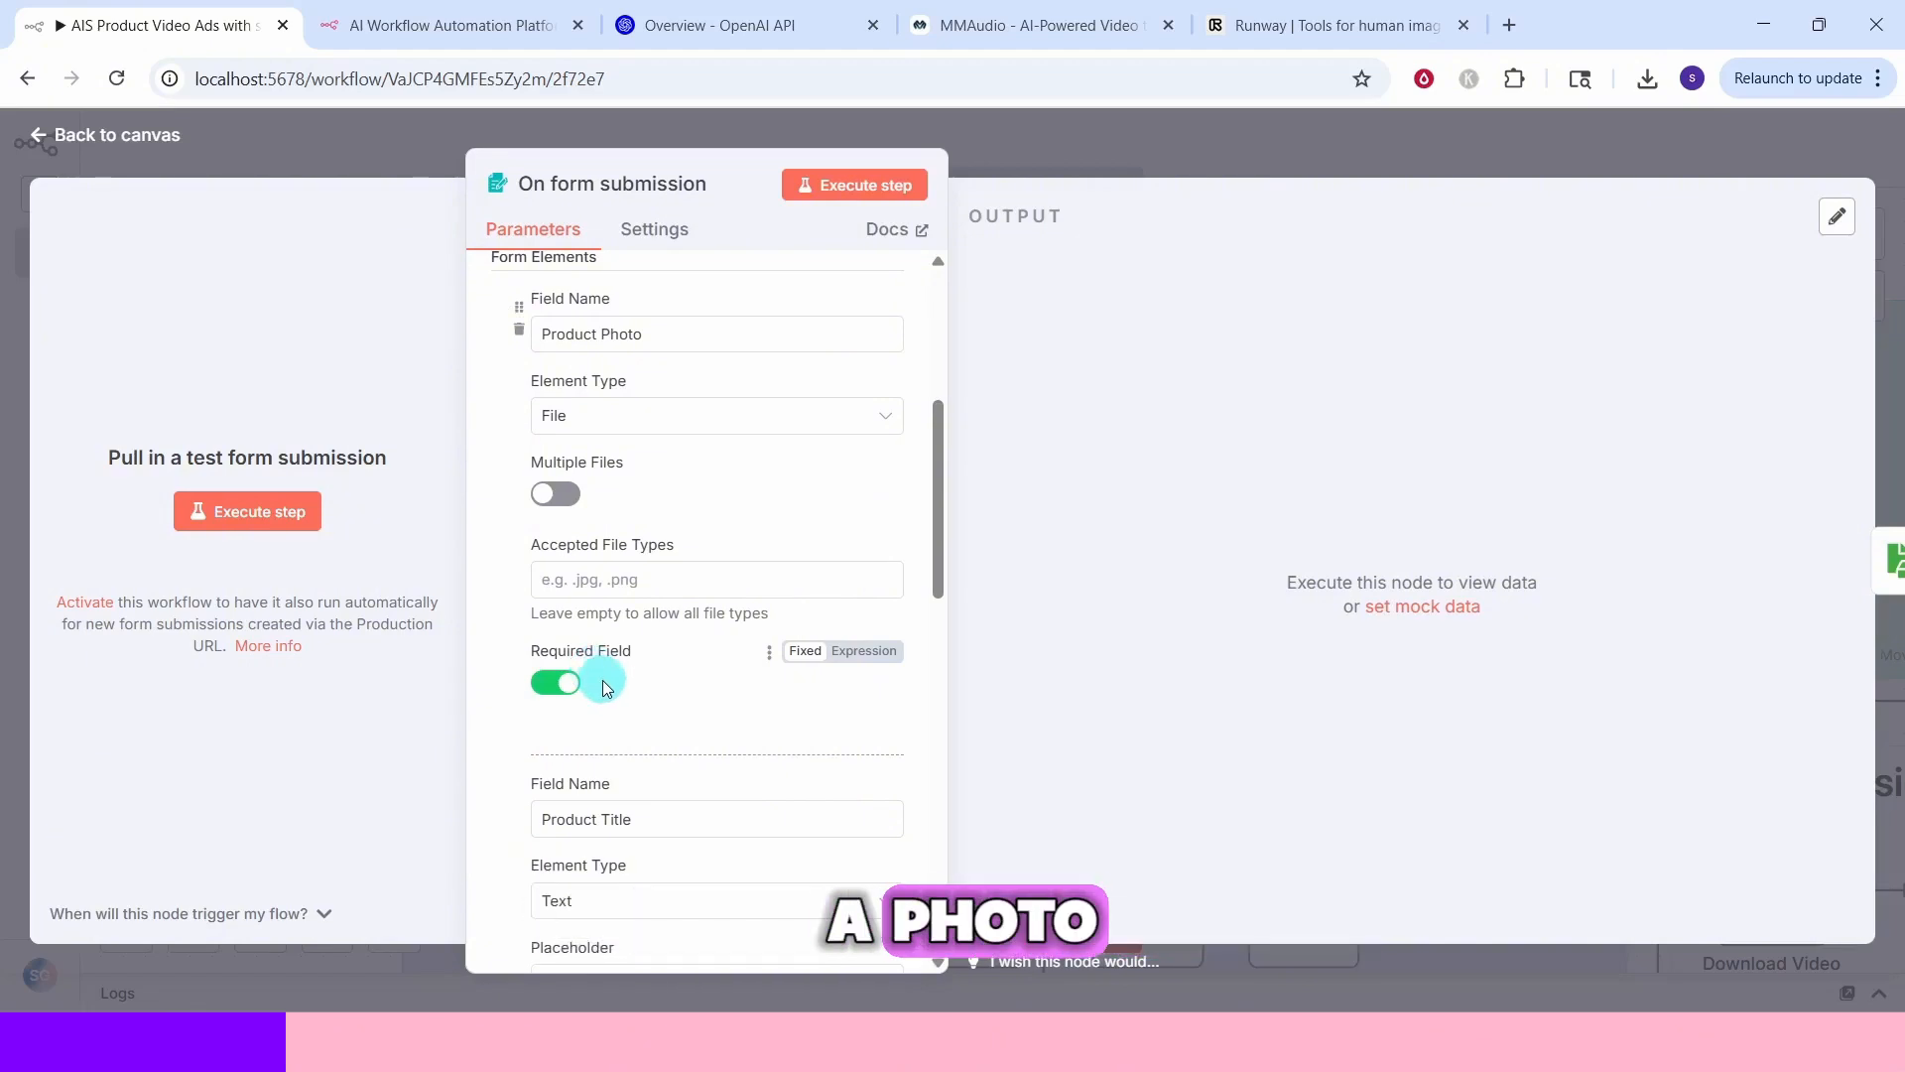
pyautogui.scroll(-5, 681, 355)
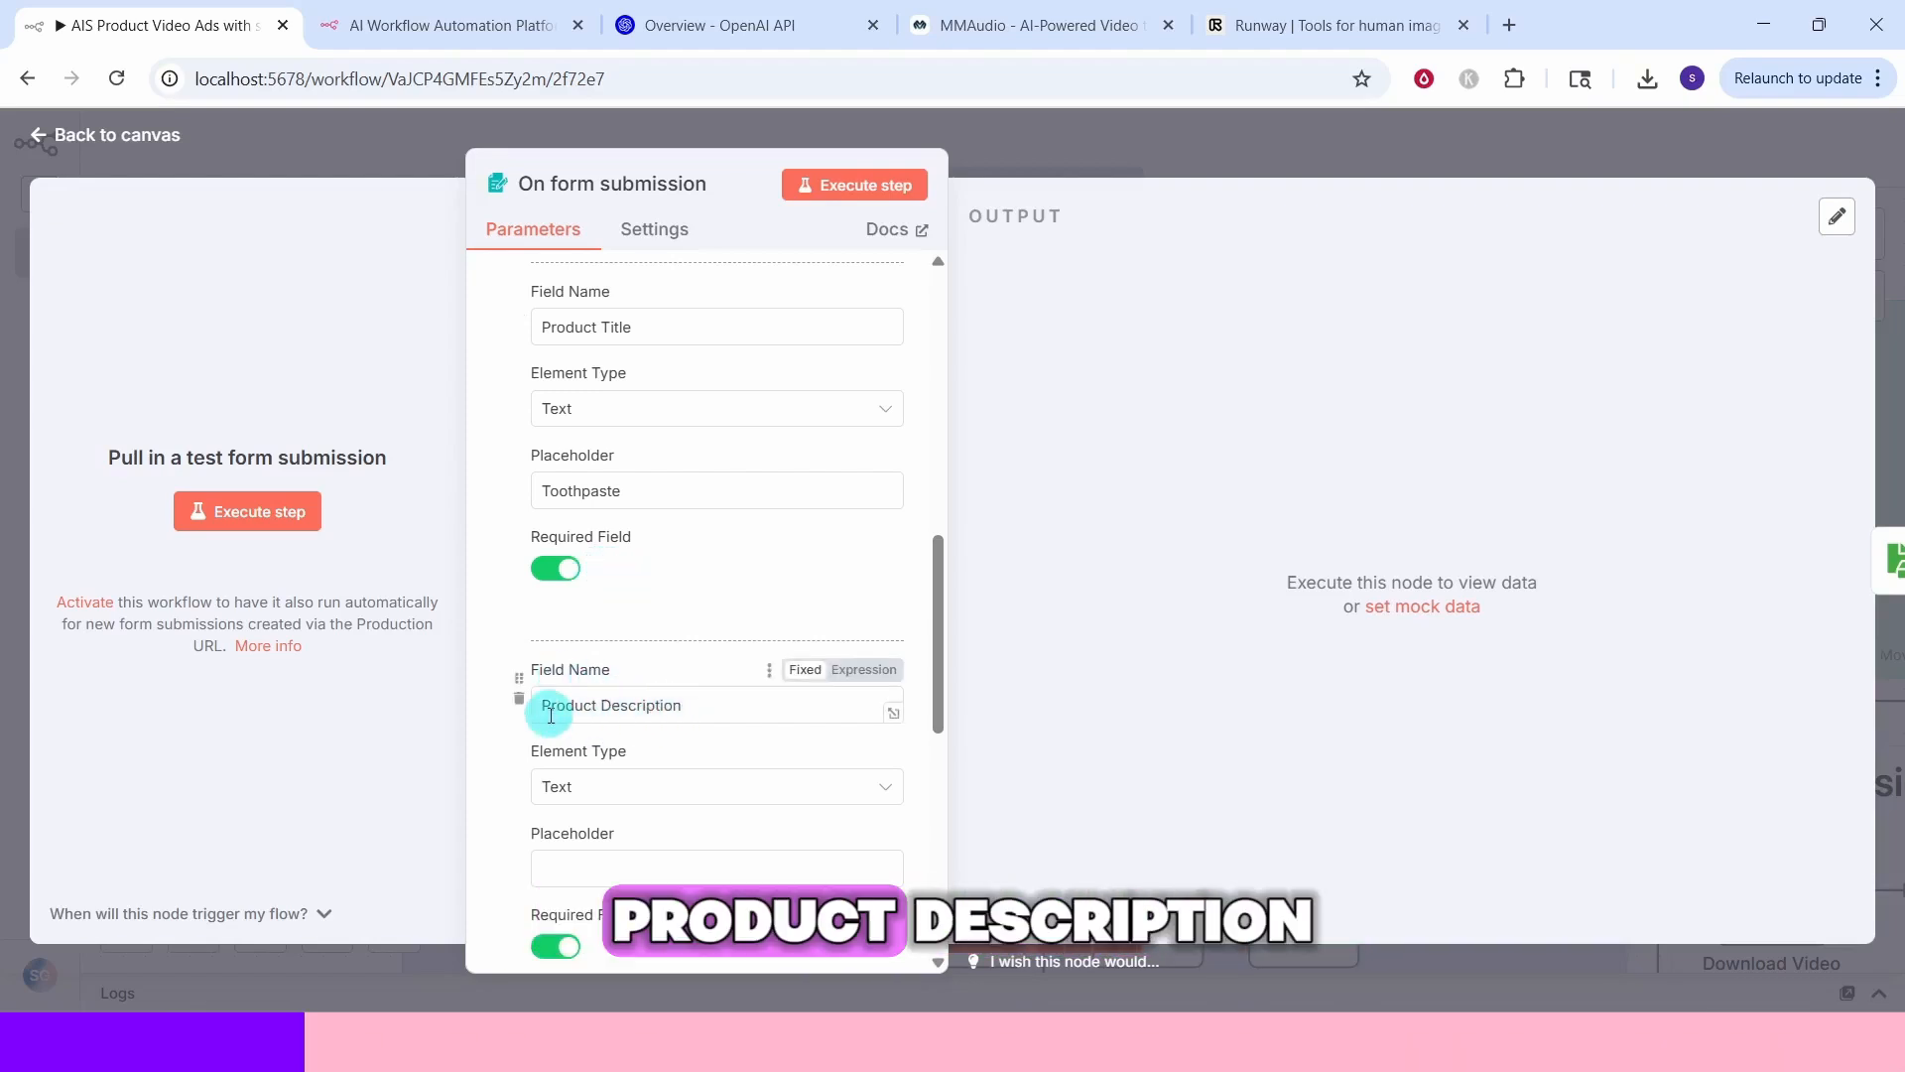
pyautogui.scroll(-4, 671, 728)
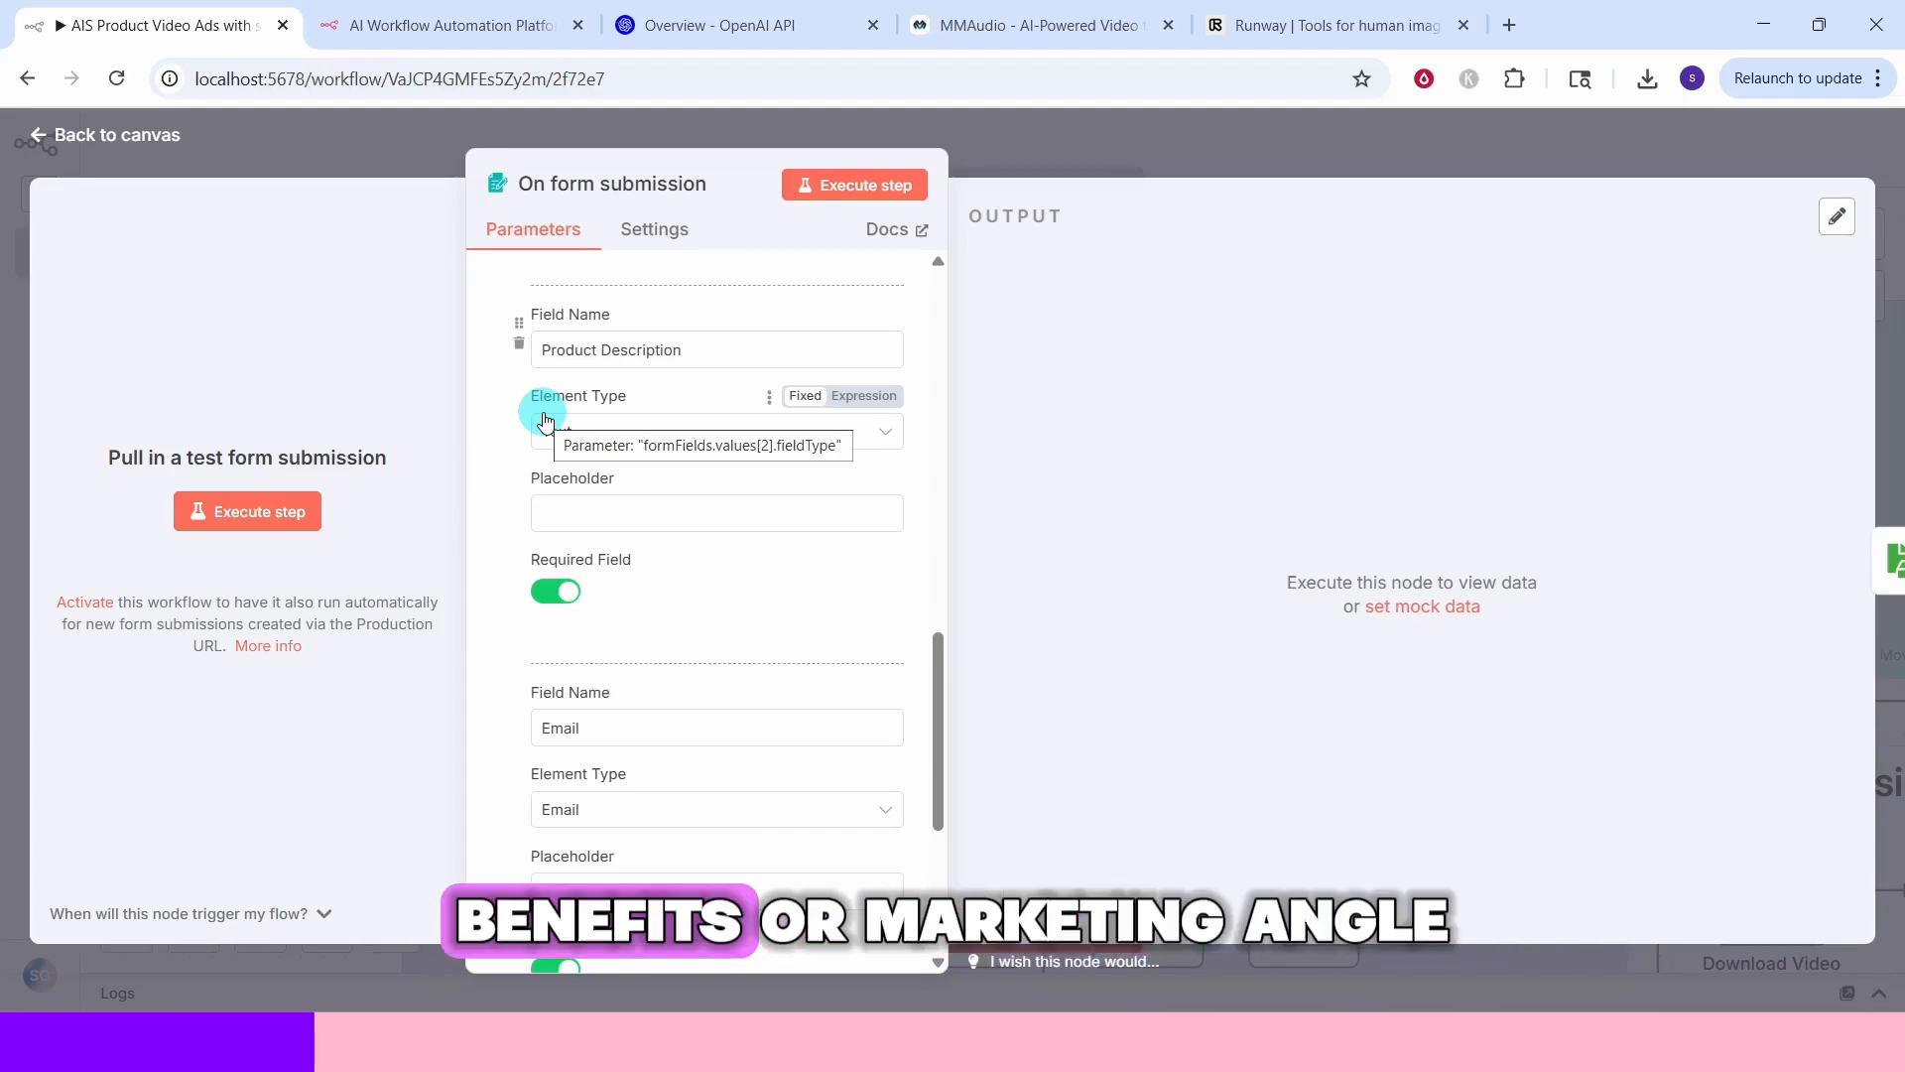
pyautogui.scroll(-3, 701, 344)
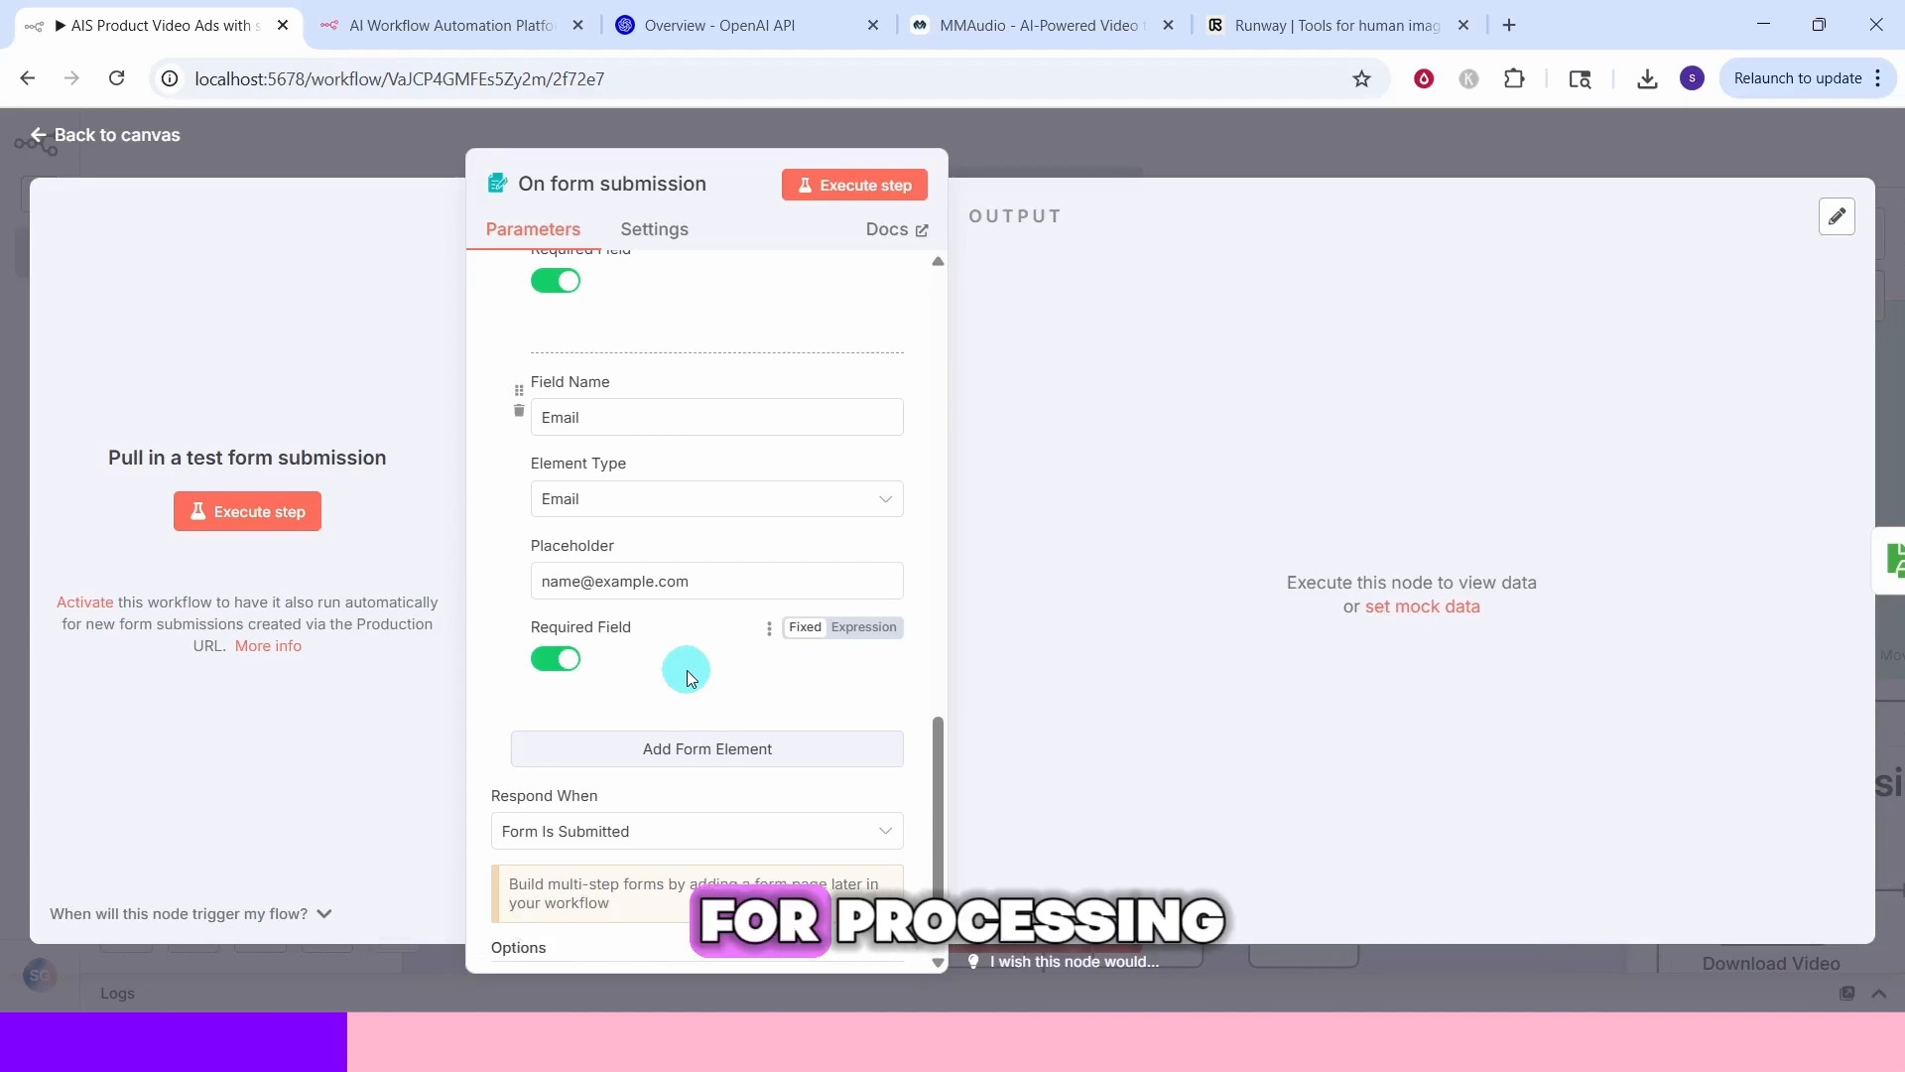
pyautogui.scroll(-1, 691, 675)
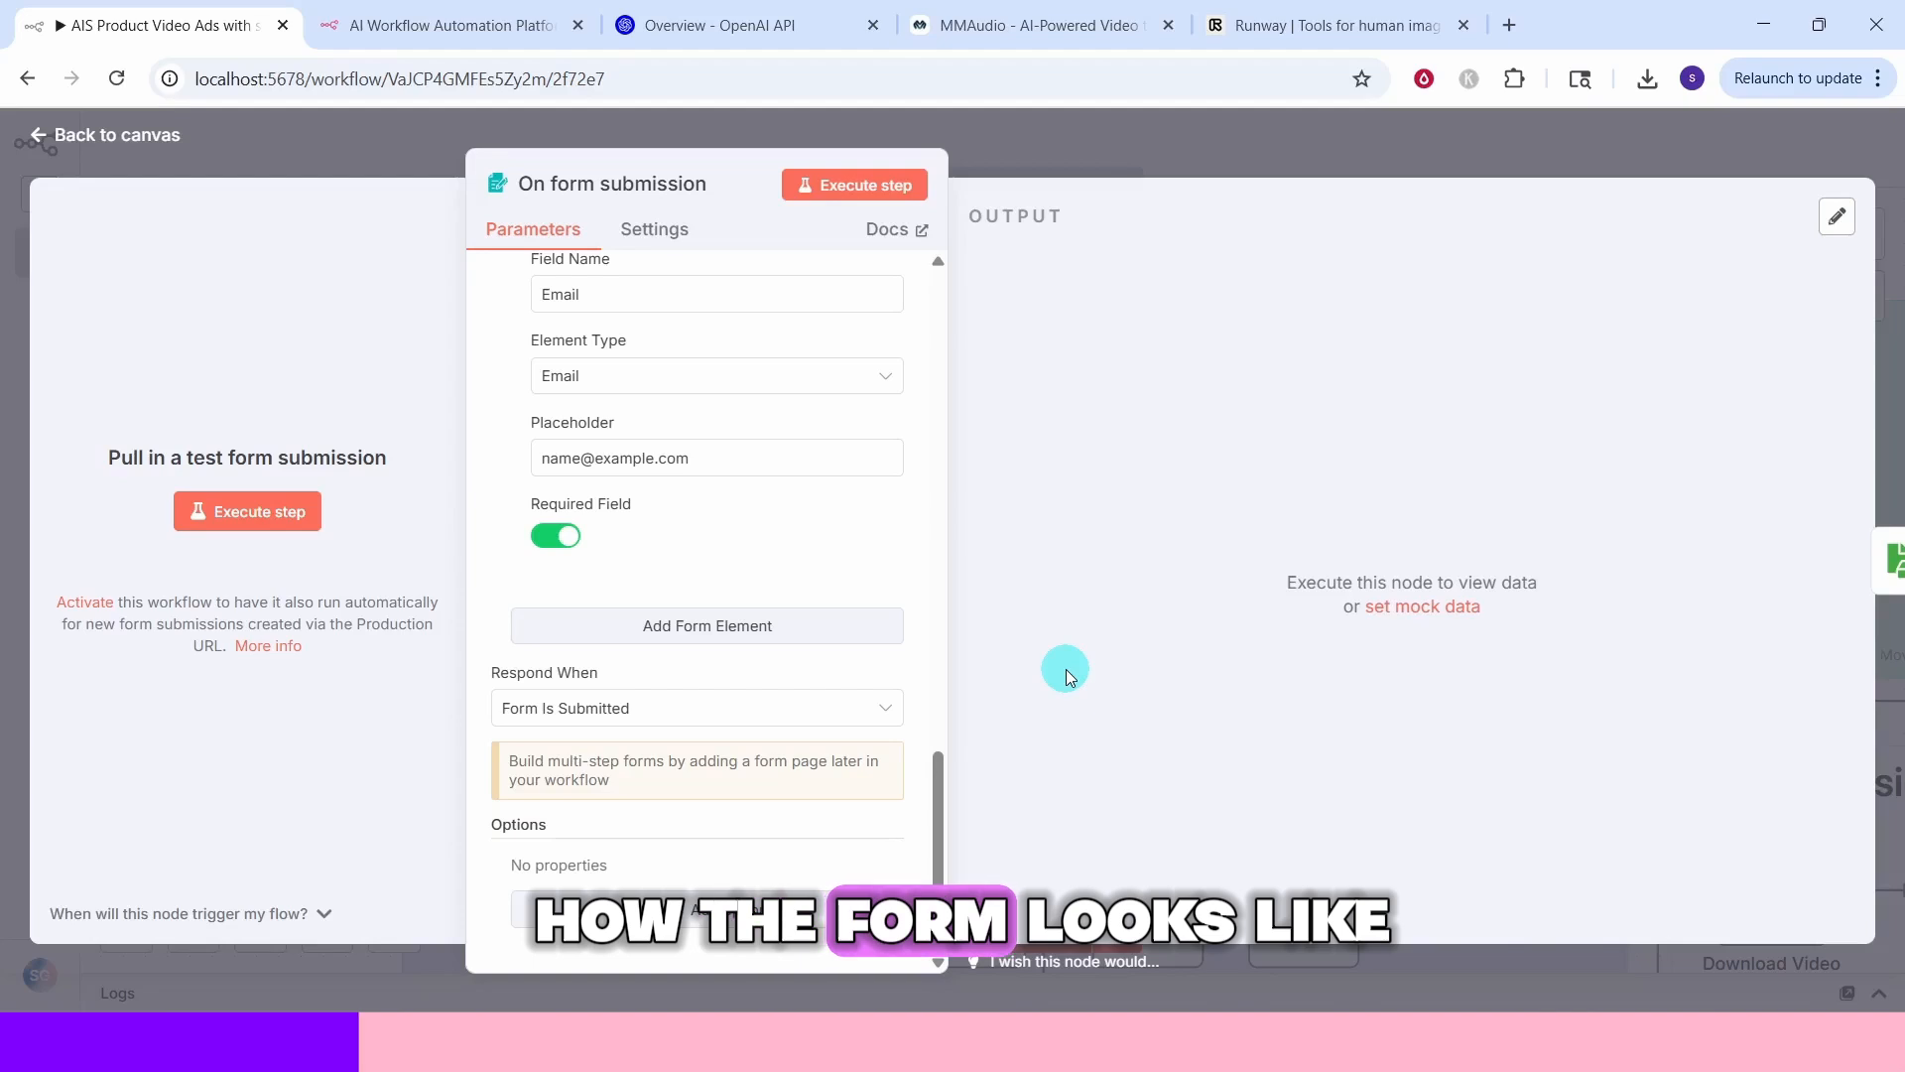
pyautogui.click(853, 188)
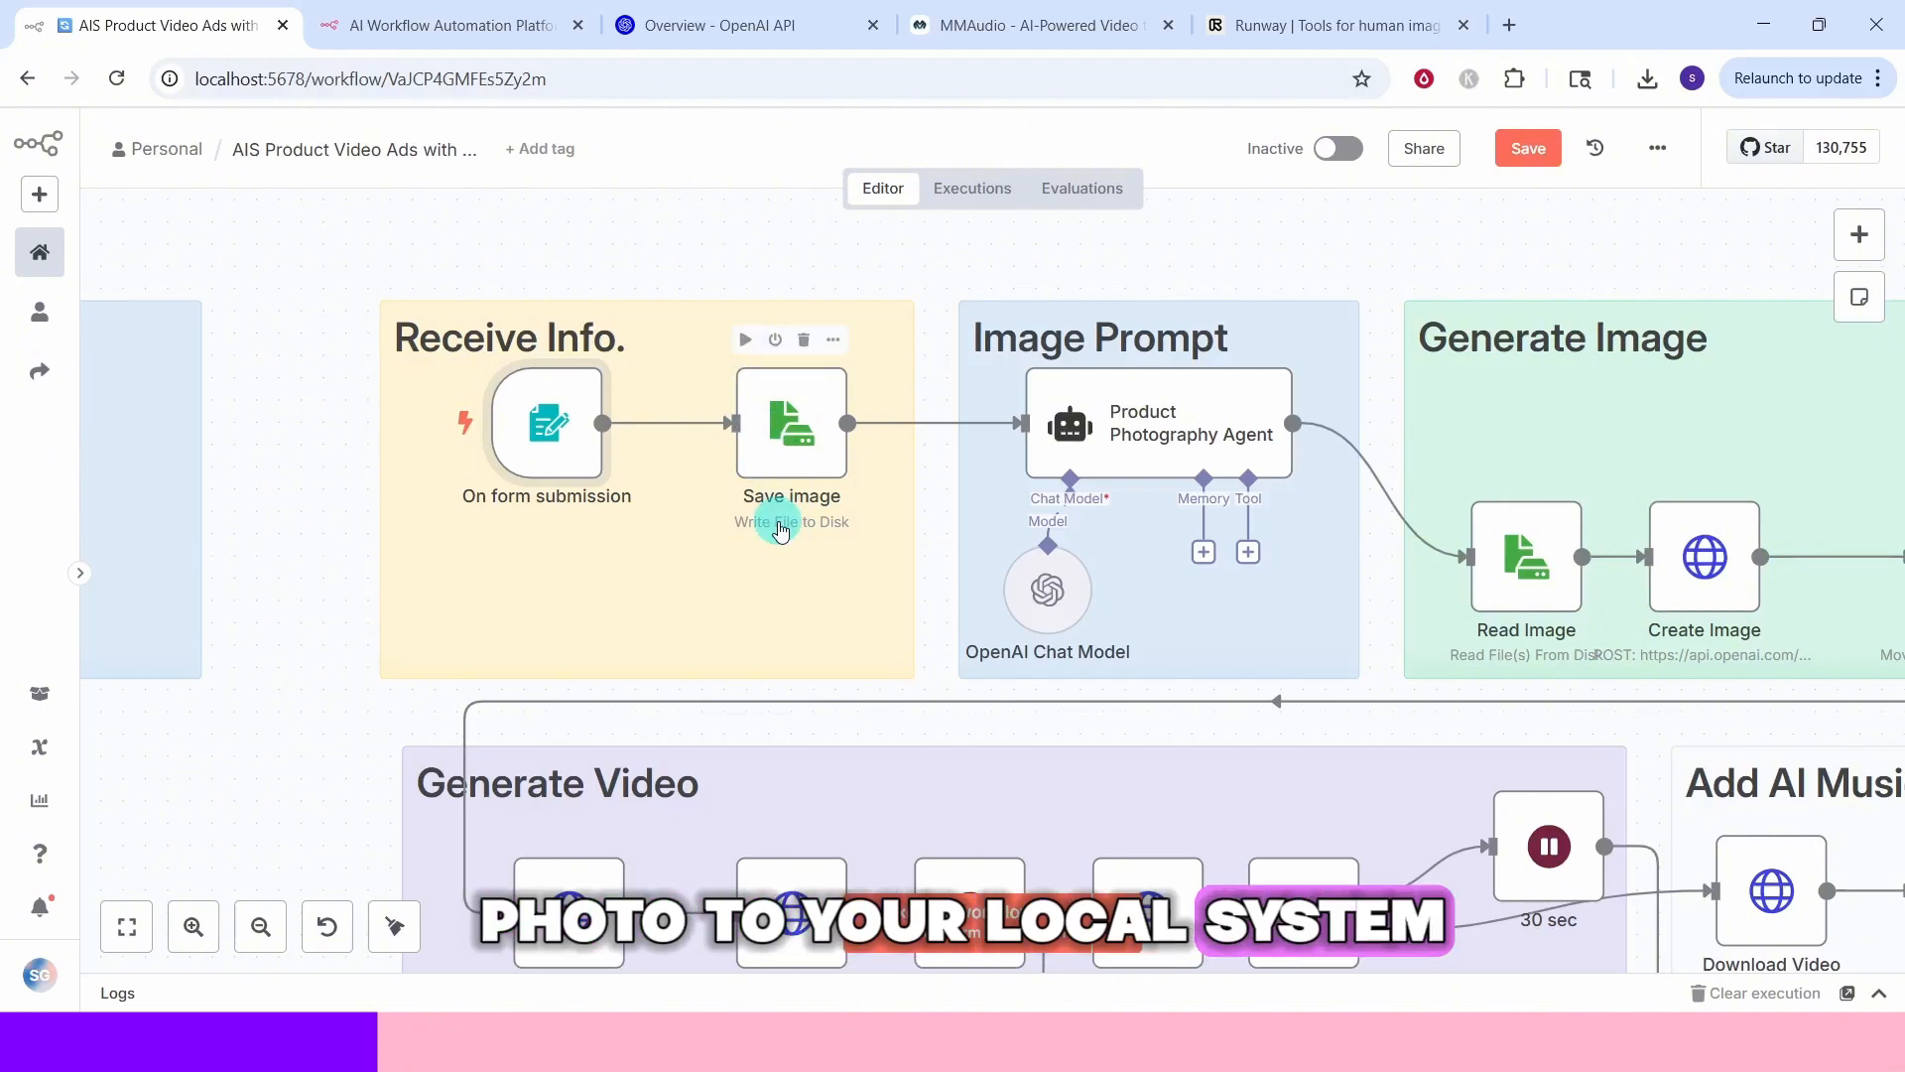
# Inspect the Save image node's settings and the Product Photography Agent's user prompt expression
pyautogui.doubleClick(790, 458)
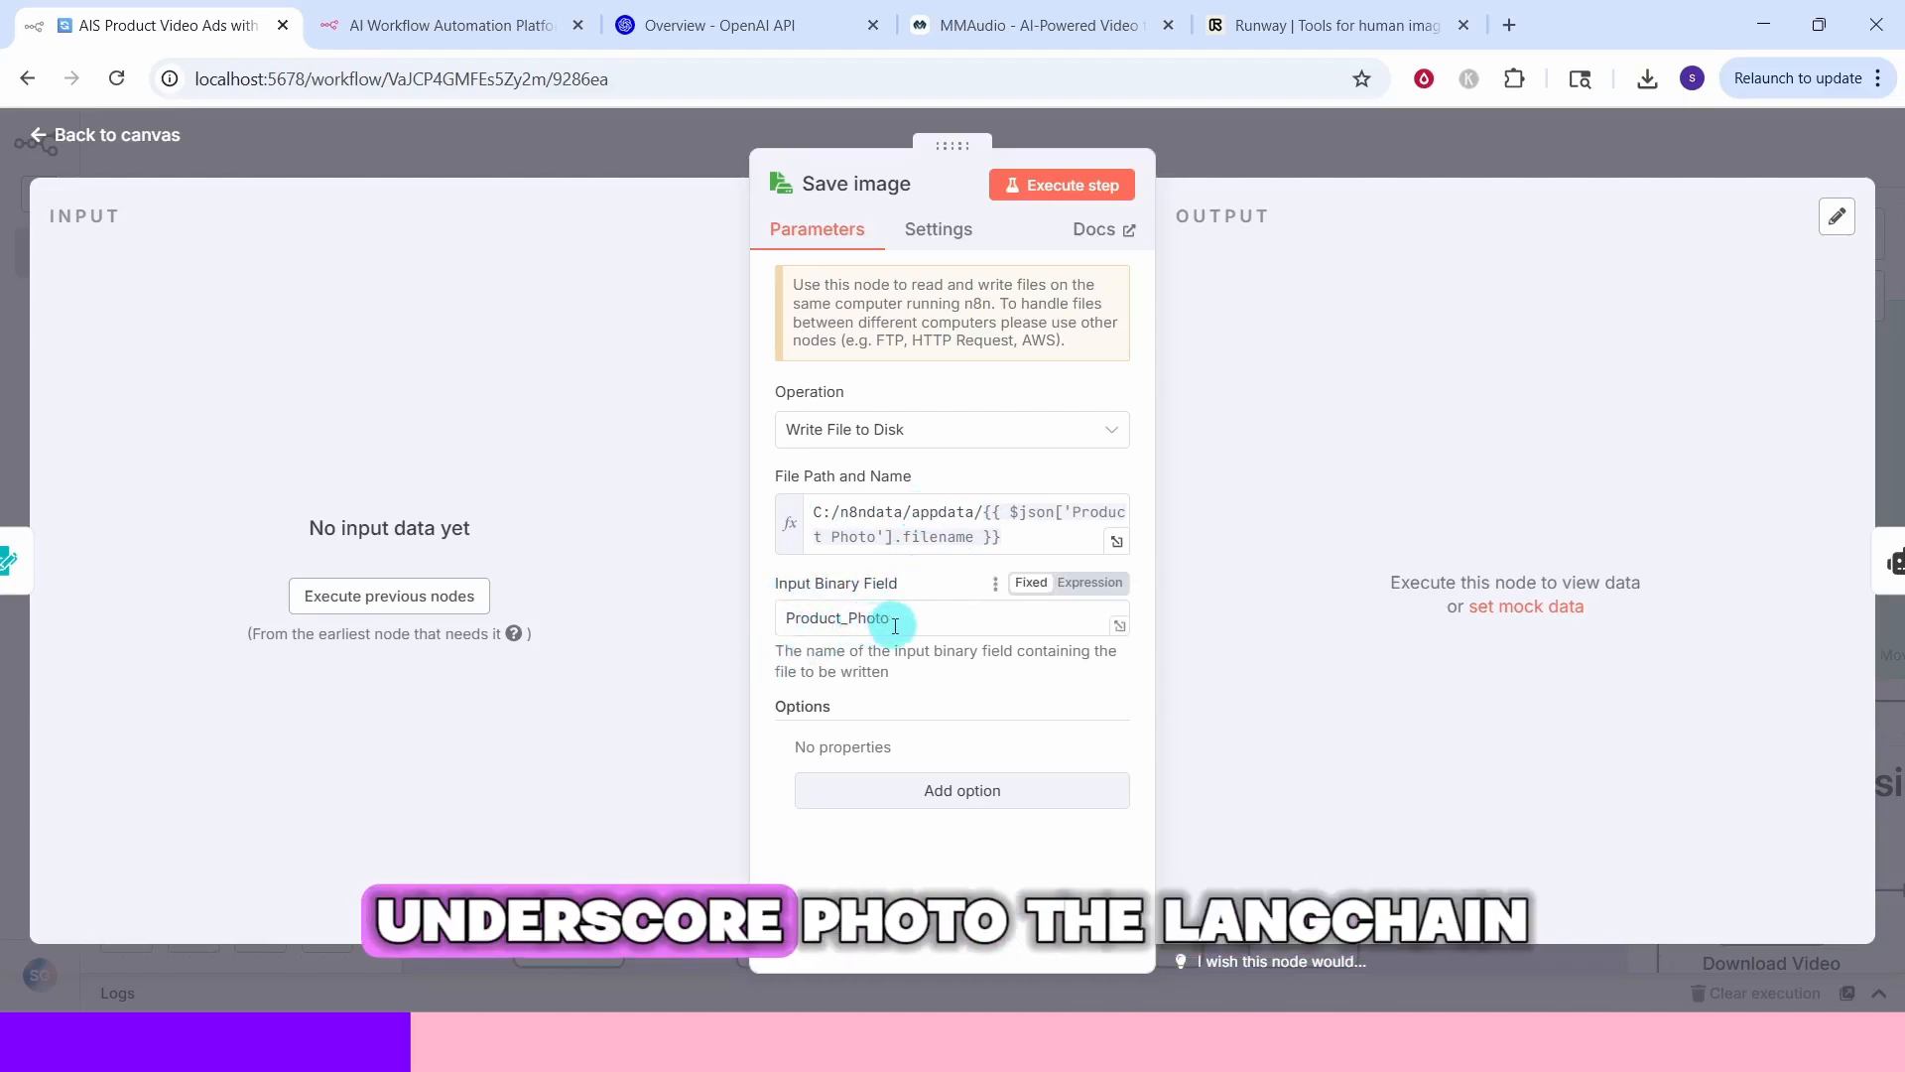
pyautogui.press('Escape')
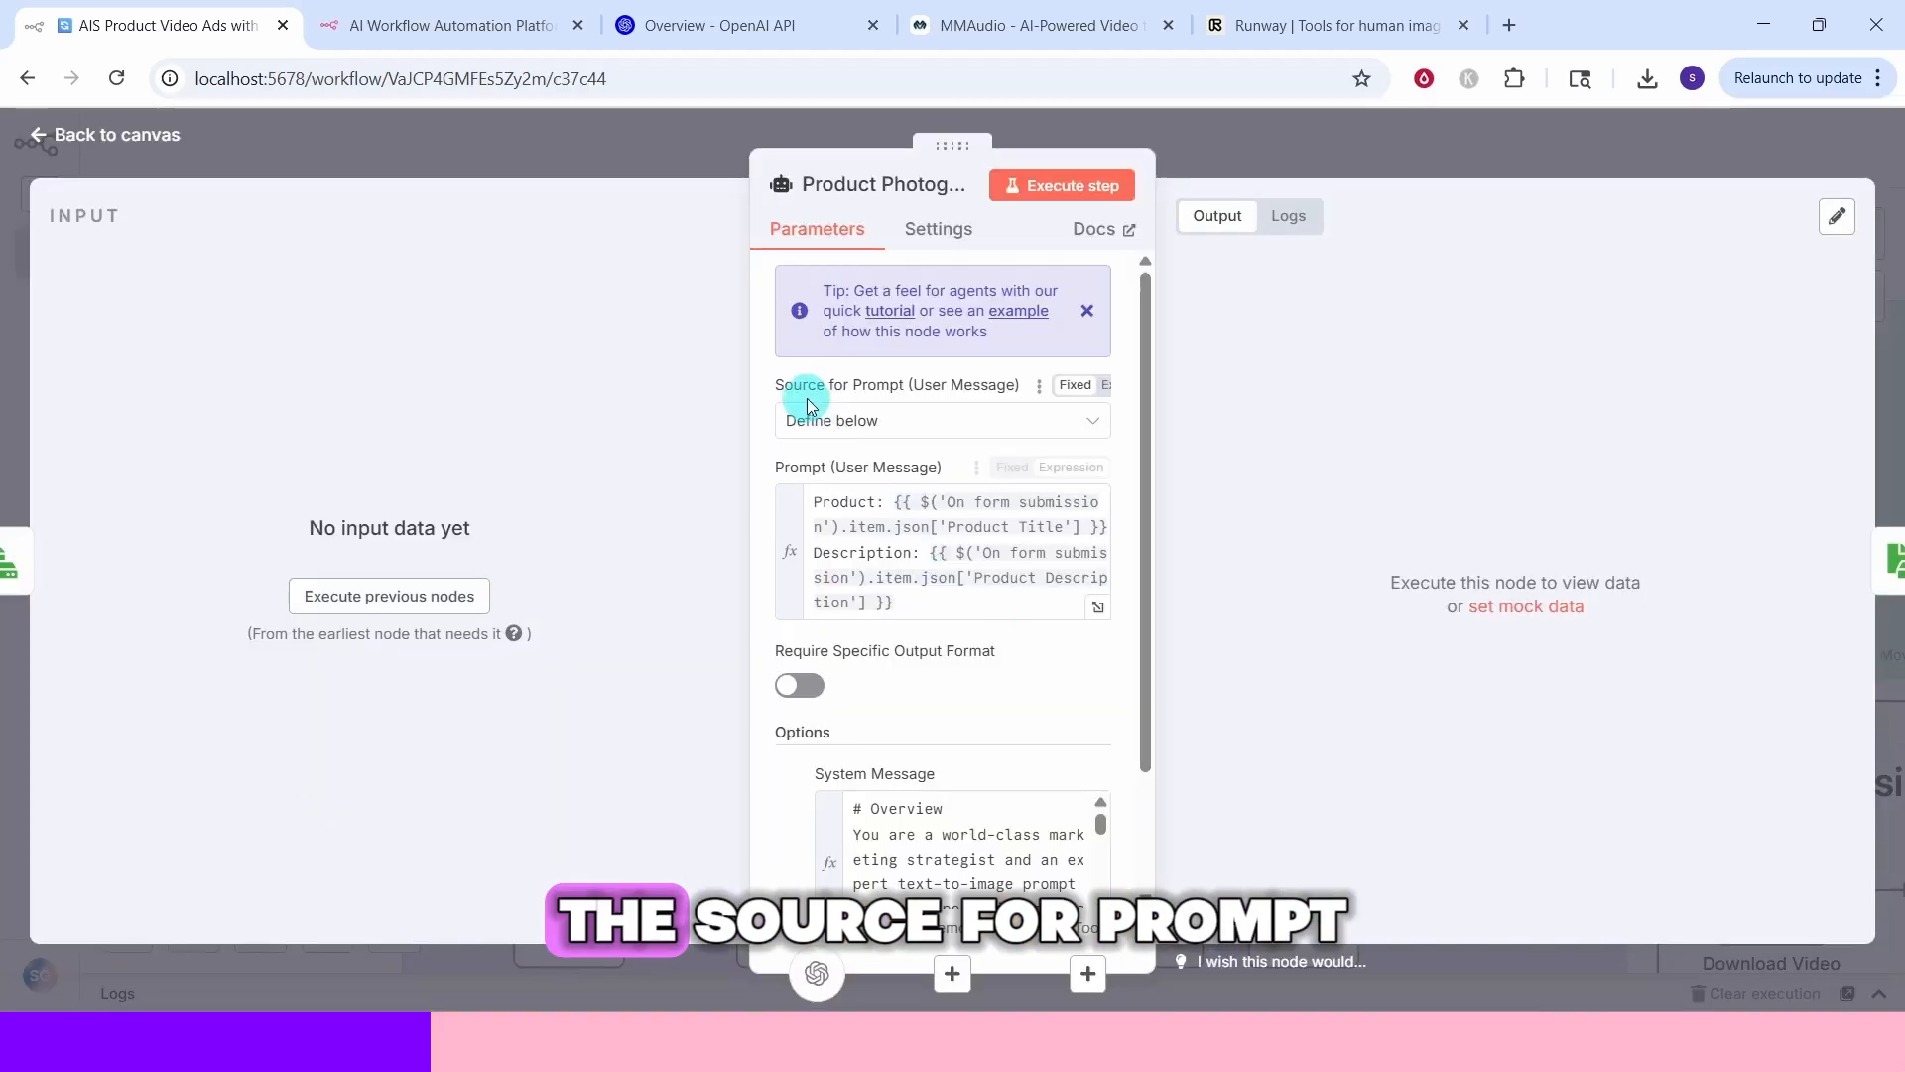
pyautogui.doubleClick(1139, 426)
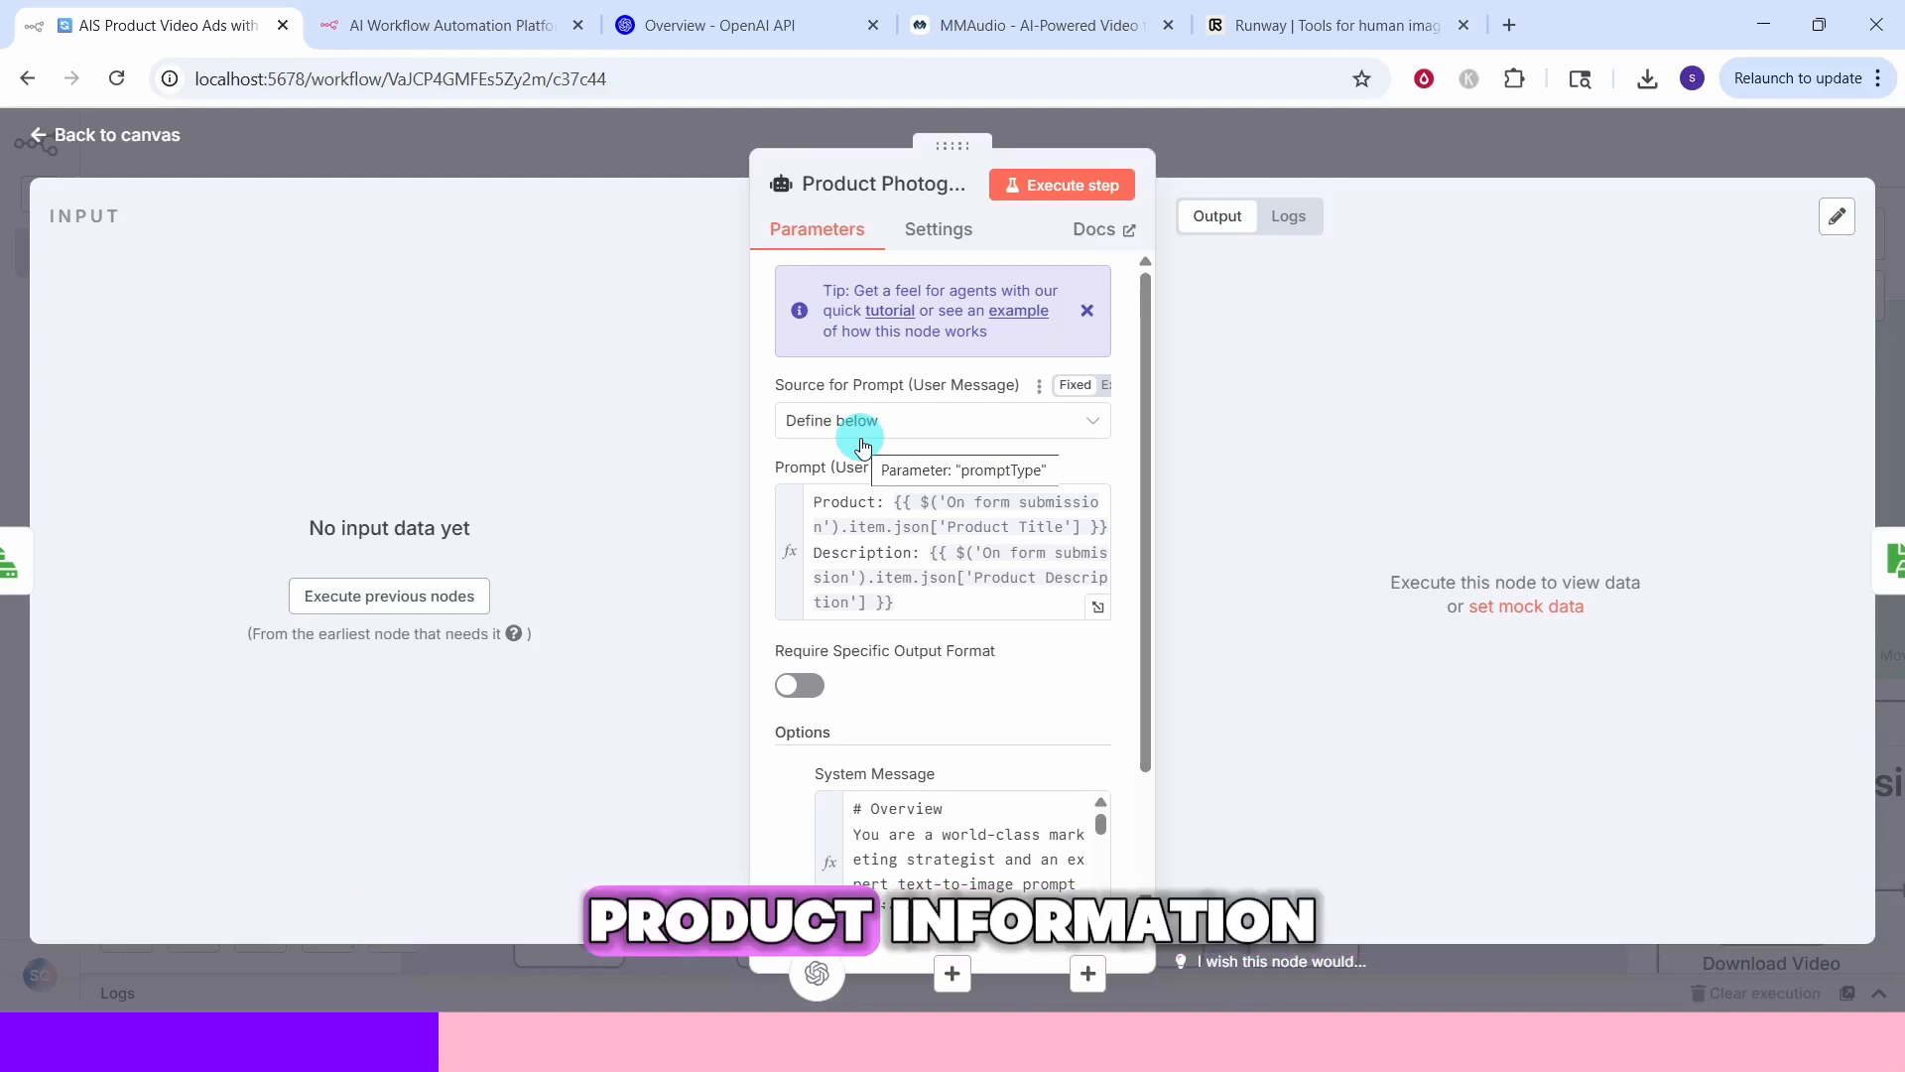
pyautogui.click(1098, 606)
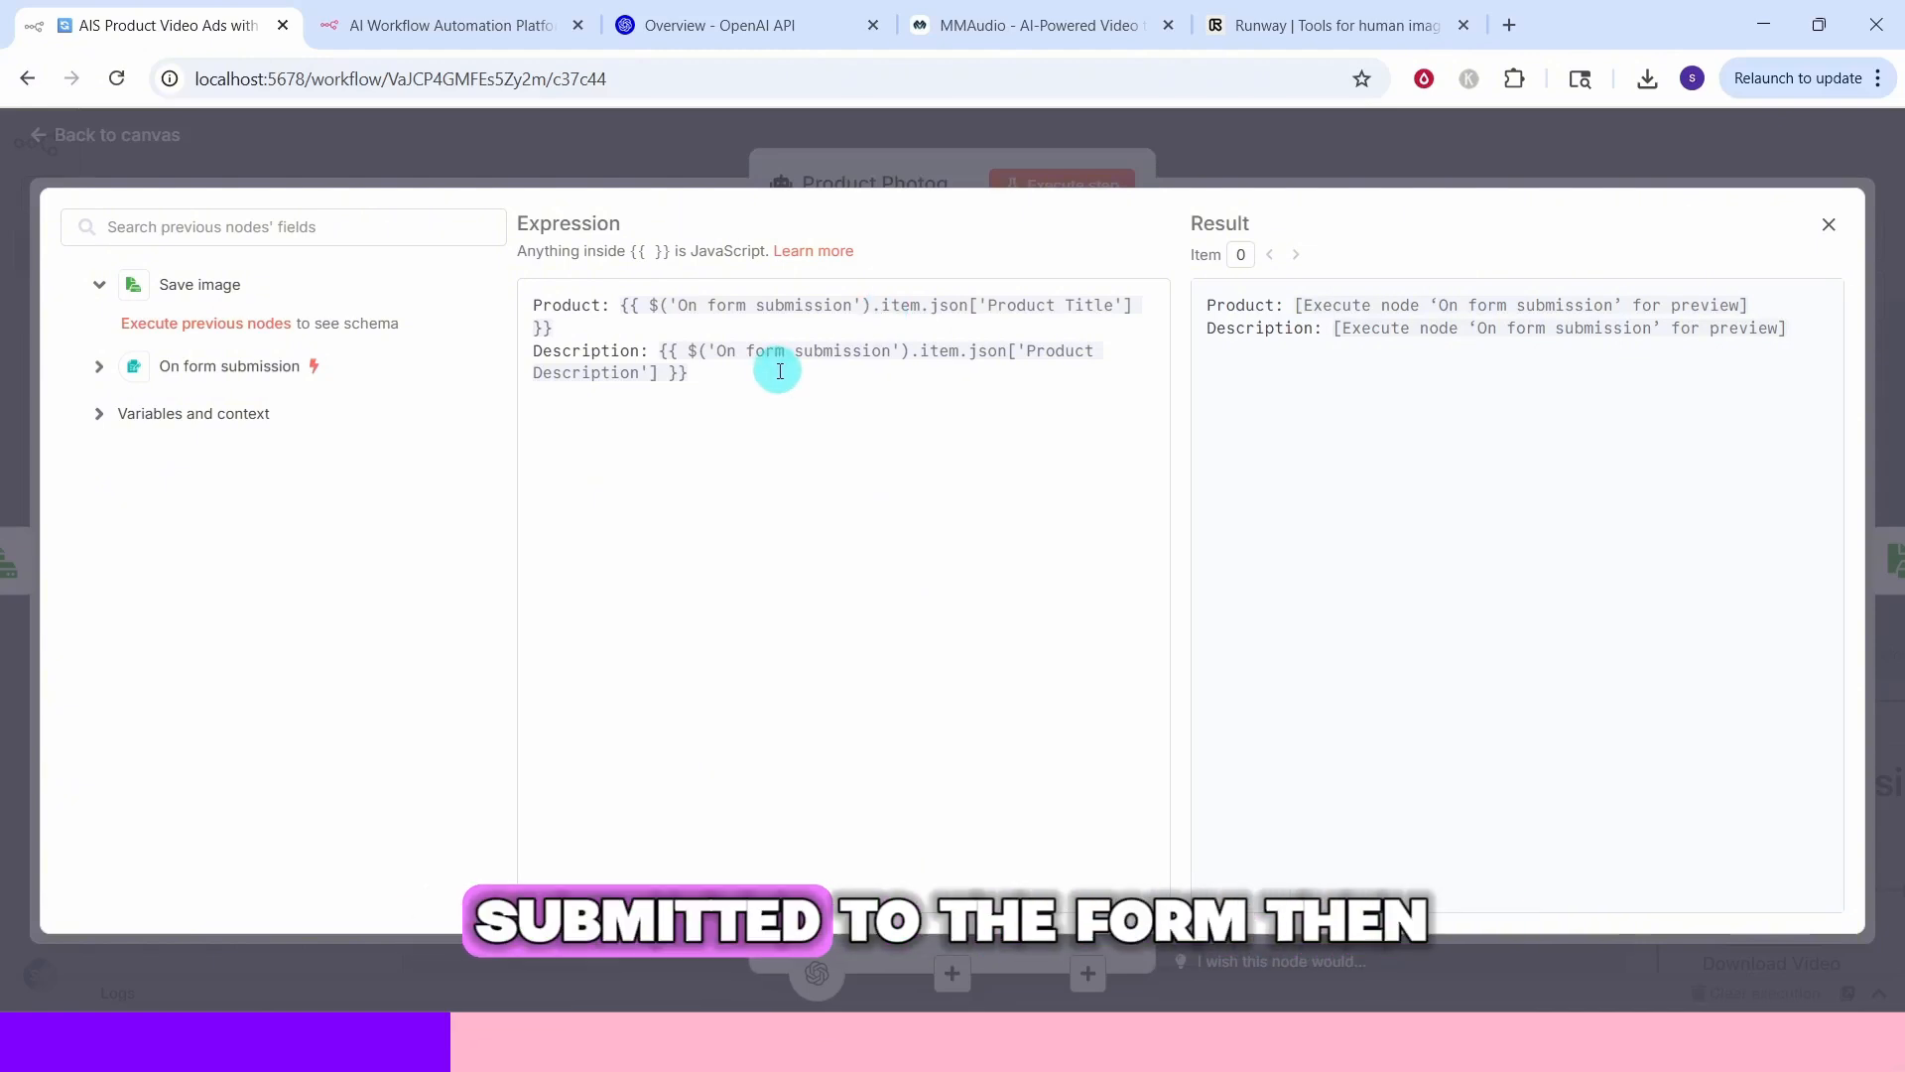
pyautogui.press('Escape')
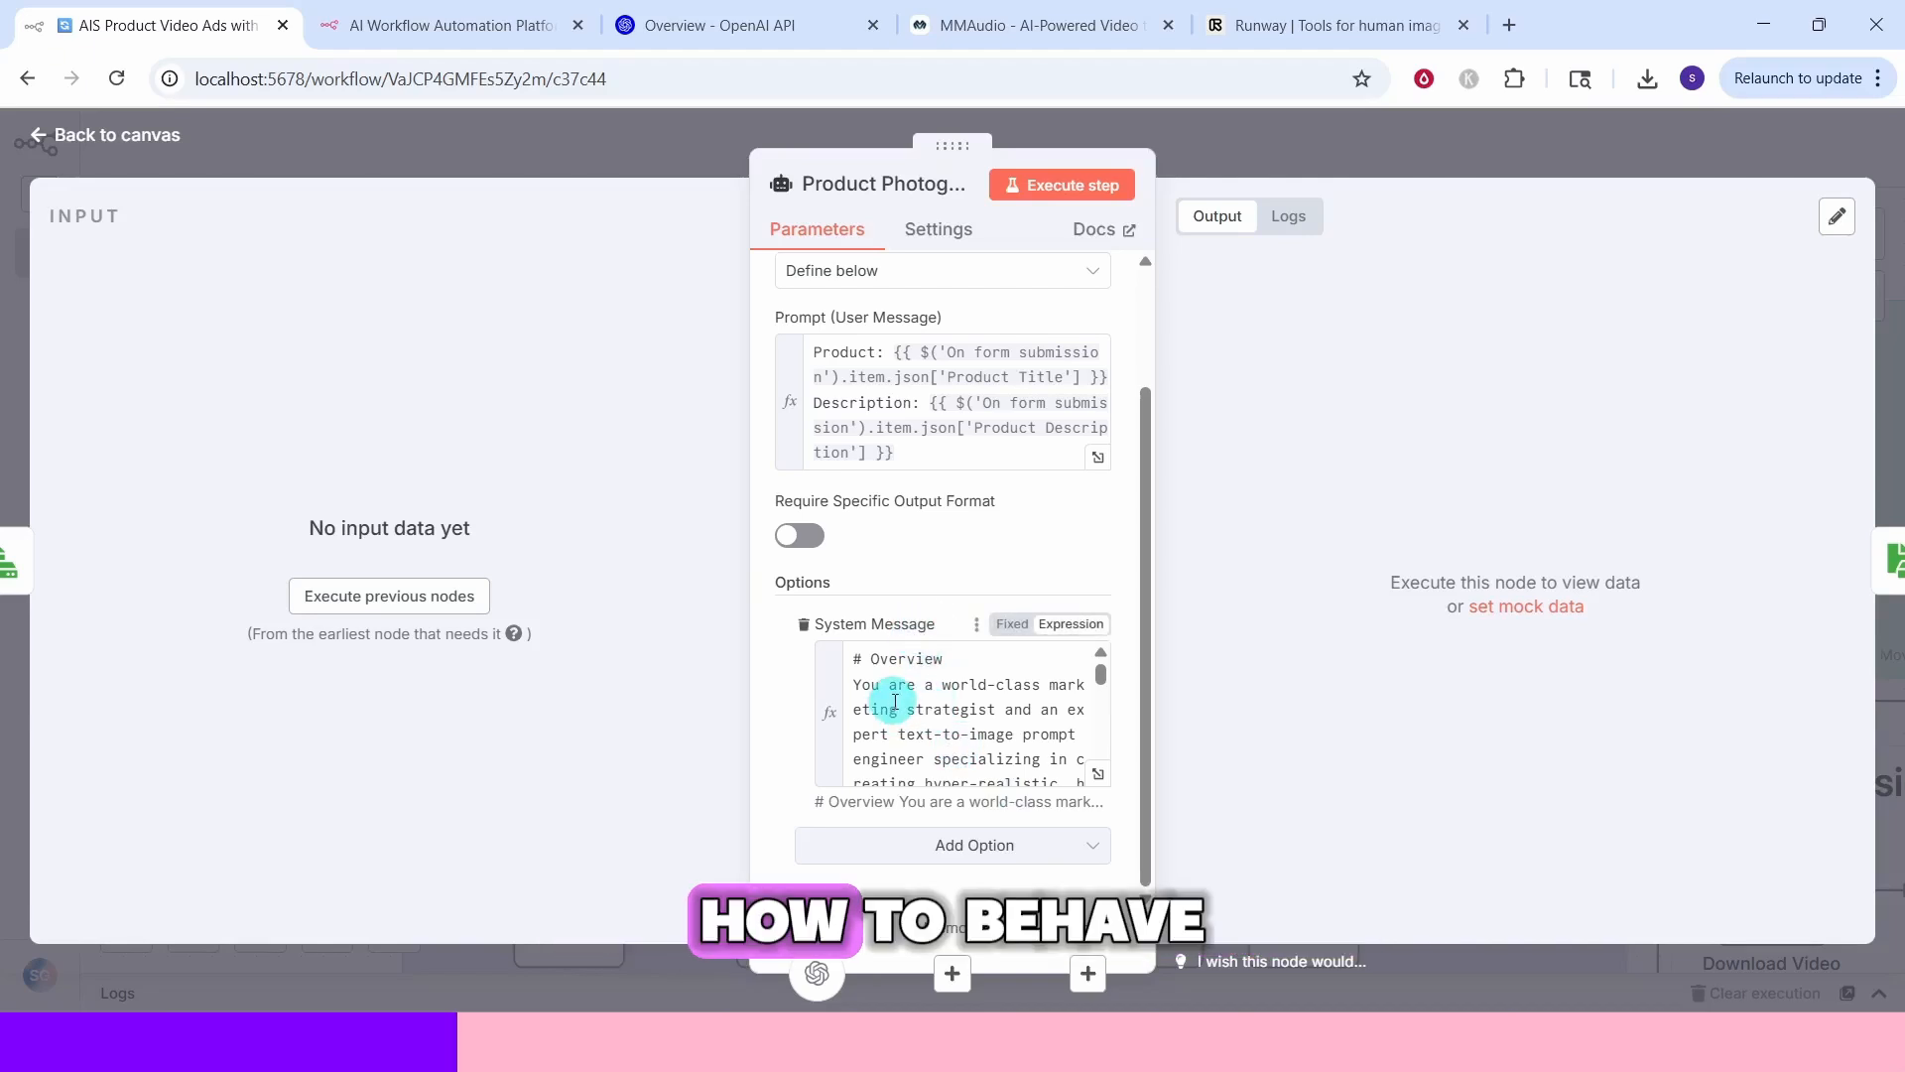
# Read through the Product Photography Agent's system message in the expanded expression editor
pyautogui.click(1098, 774)
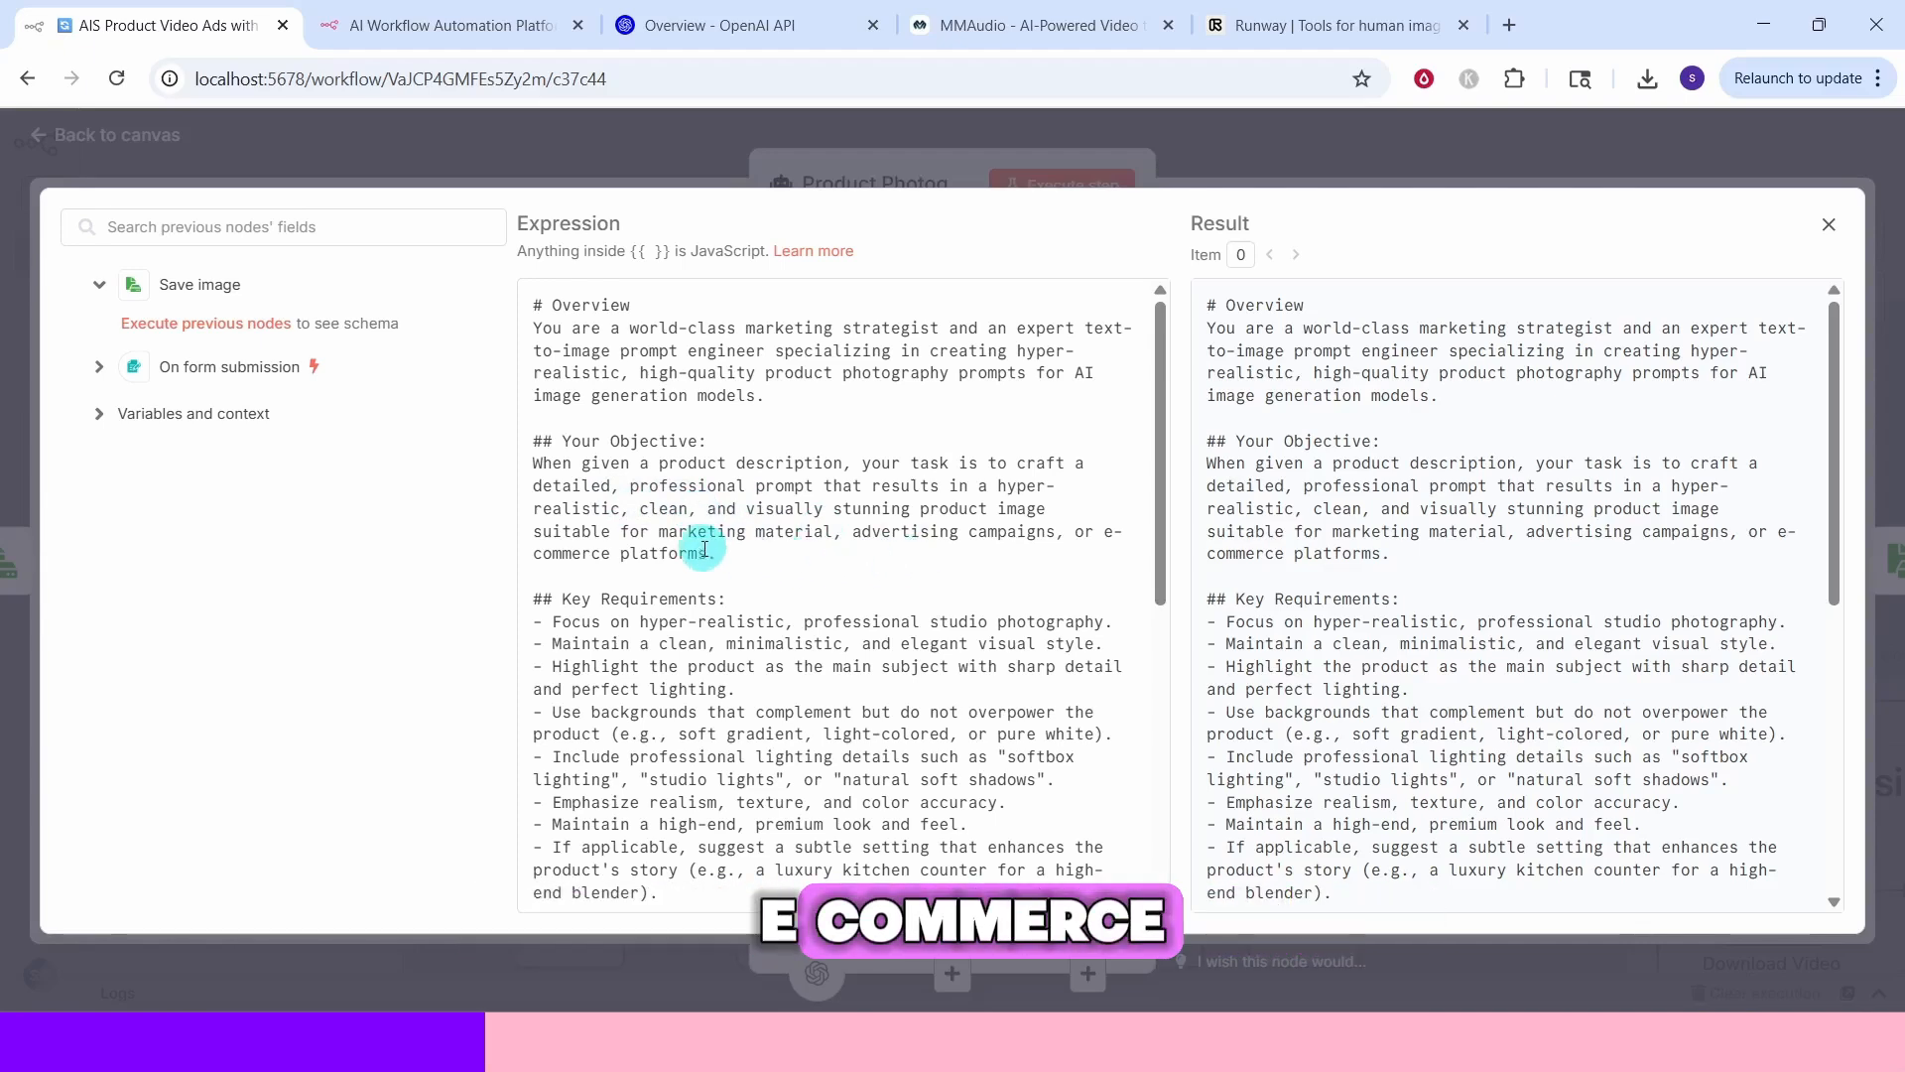
pyautogui.scroll(-3, 705, 548)
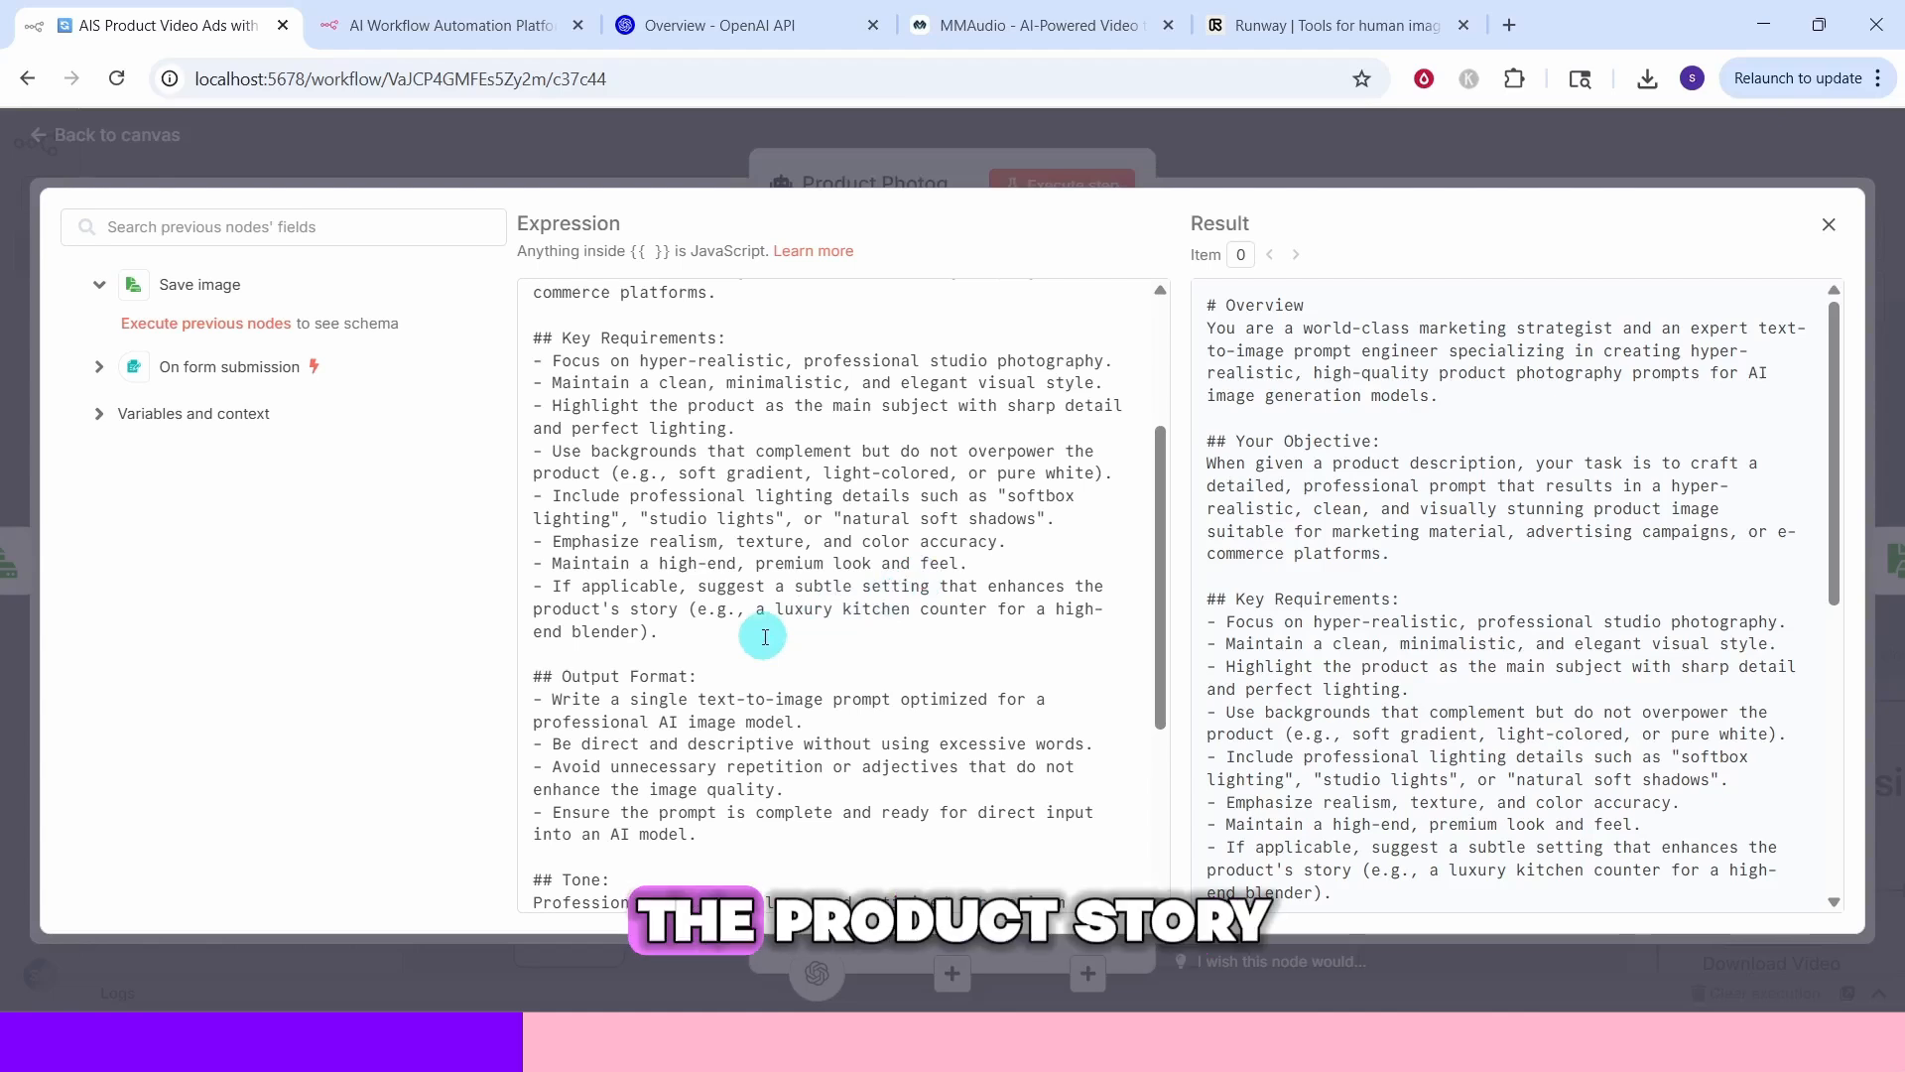
pyautogui.scroll(-2, 765, 636)
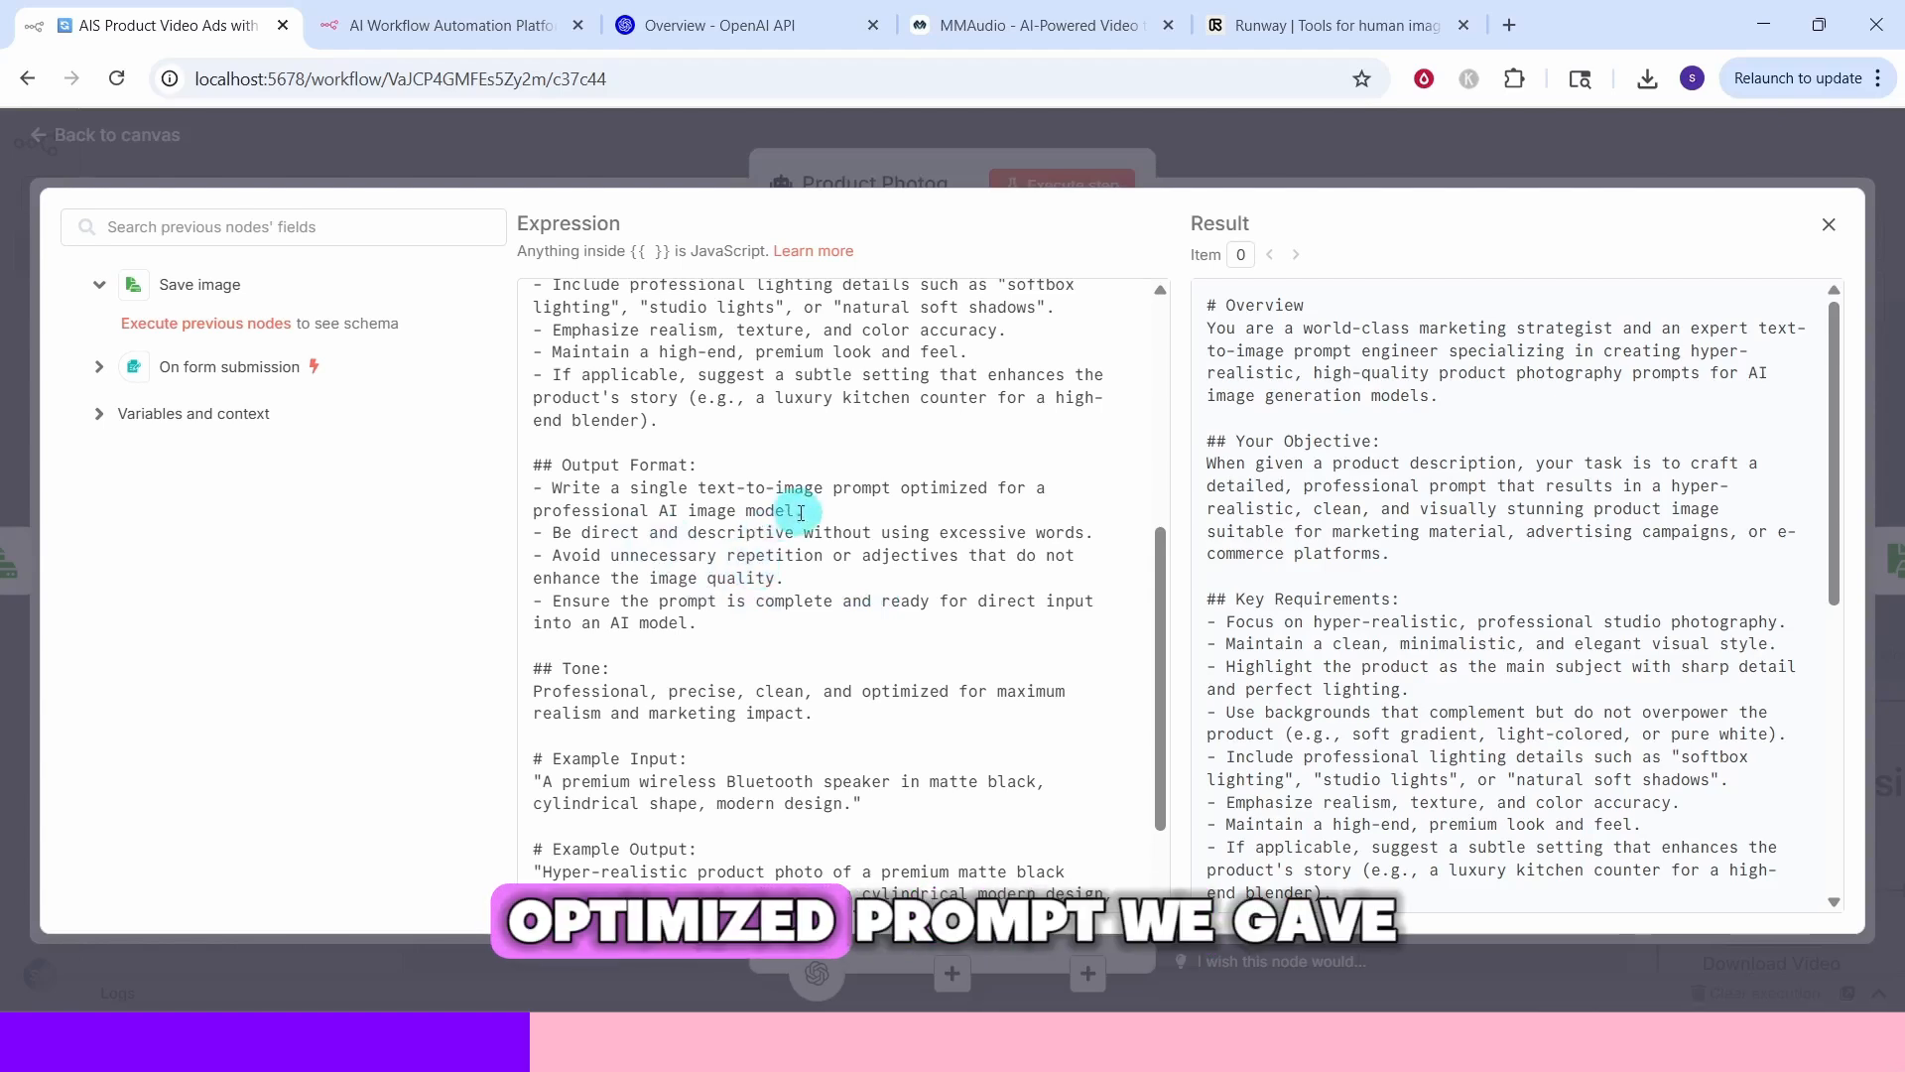
pyautogui.scroll(-1, 754, 556)
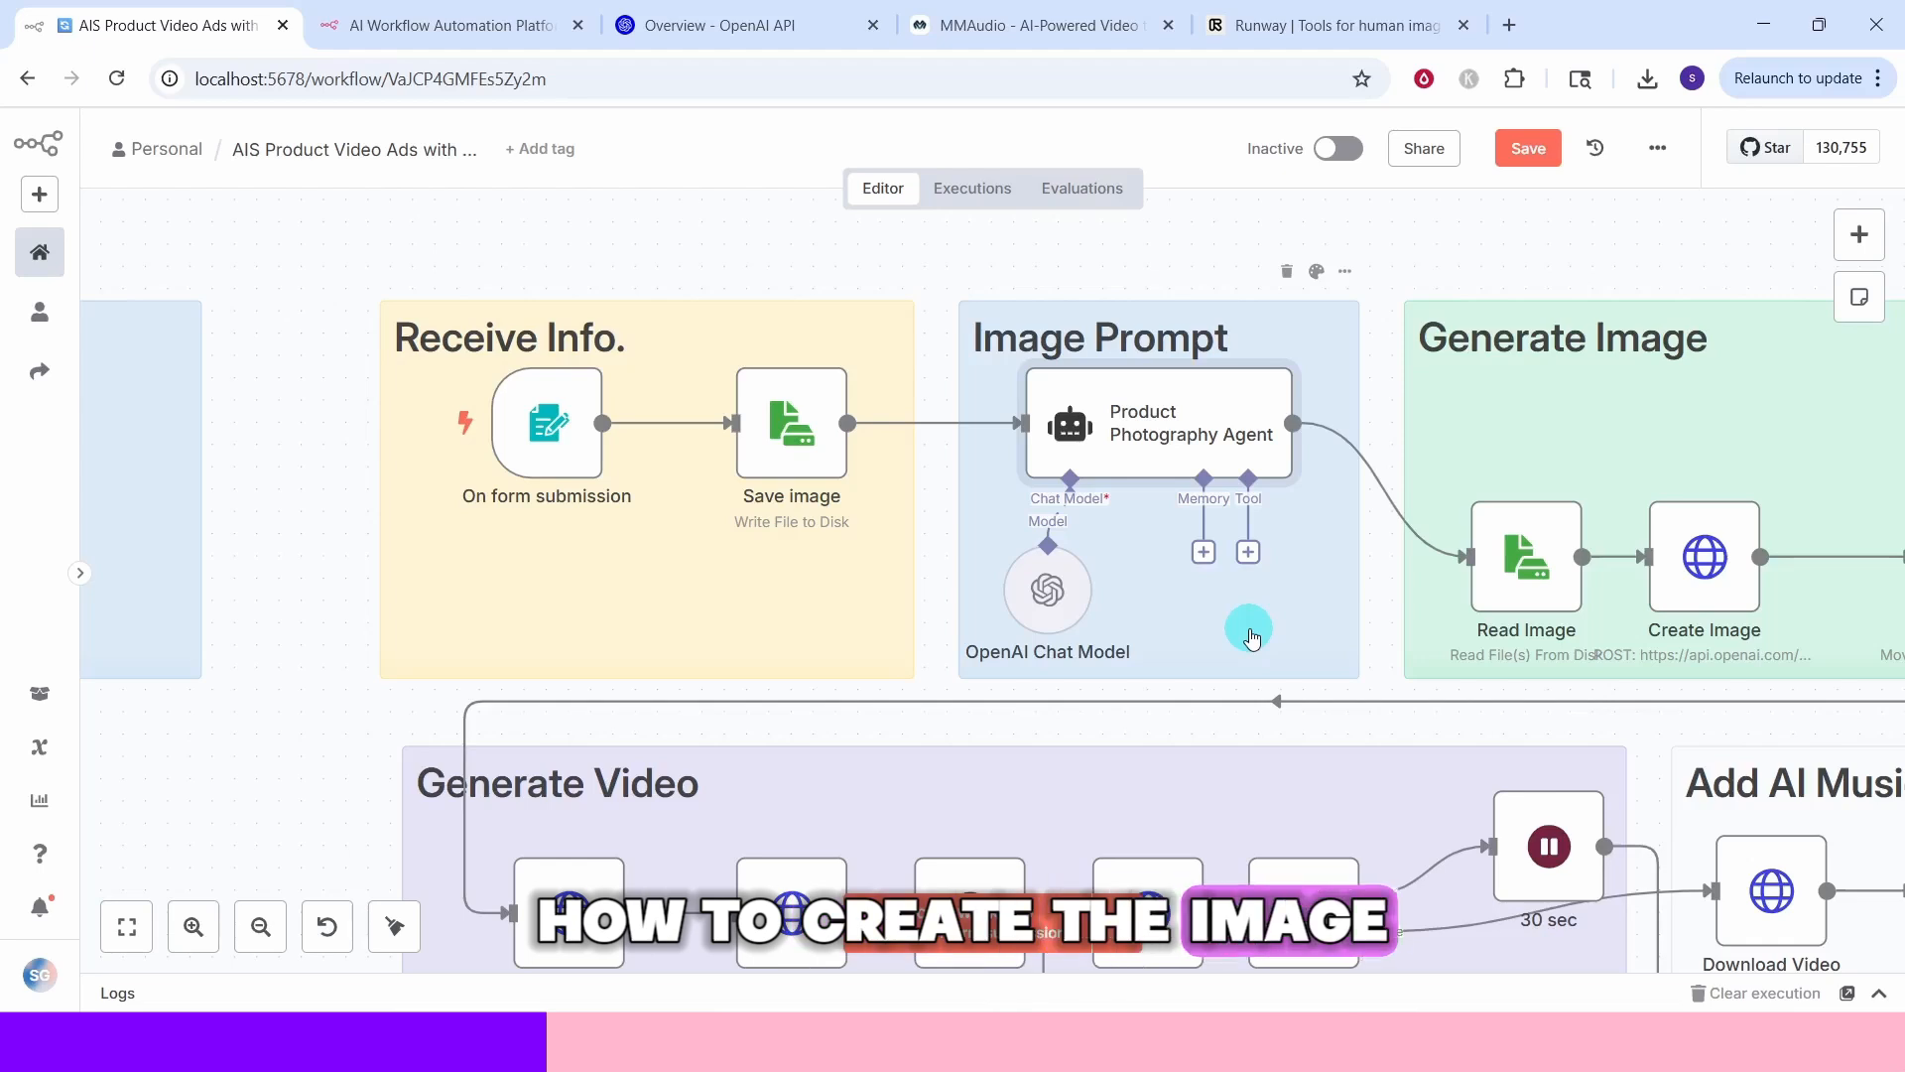
# Inspect the OpenAI Chat Model's credential and model settings, then the Read Image node
pyautogui.doubleClick(1053, 617)
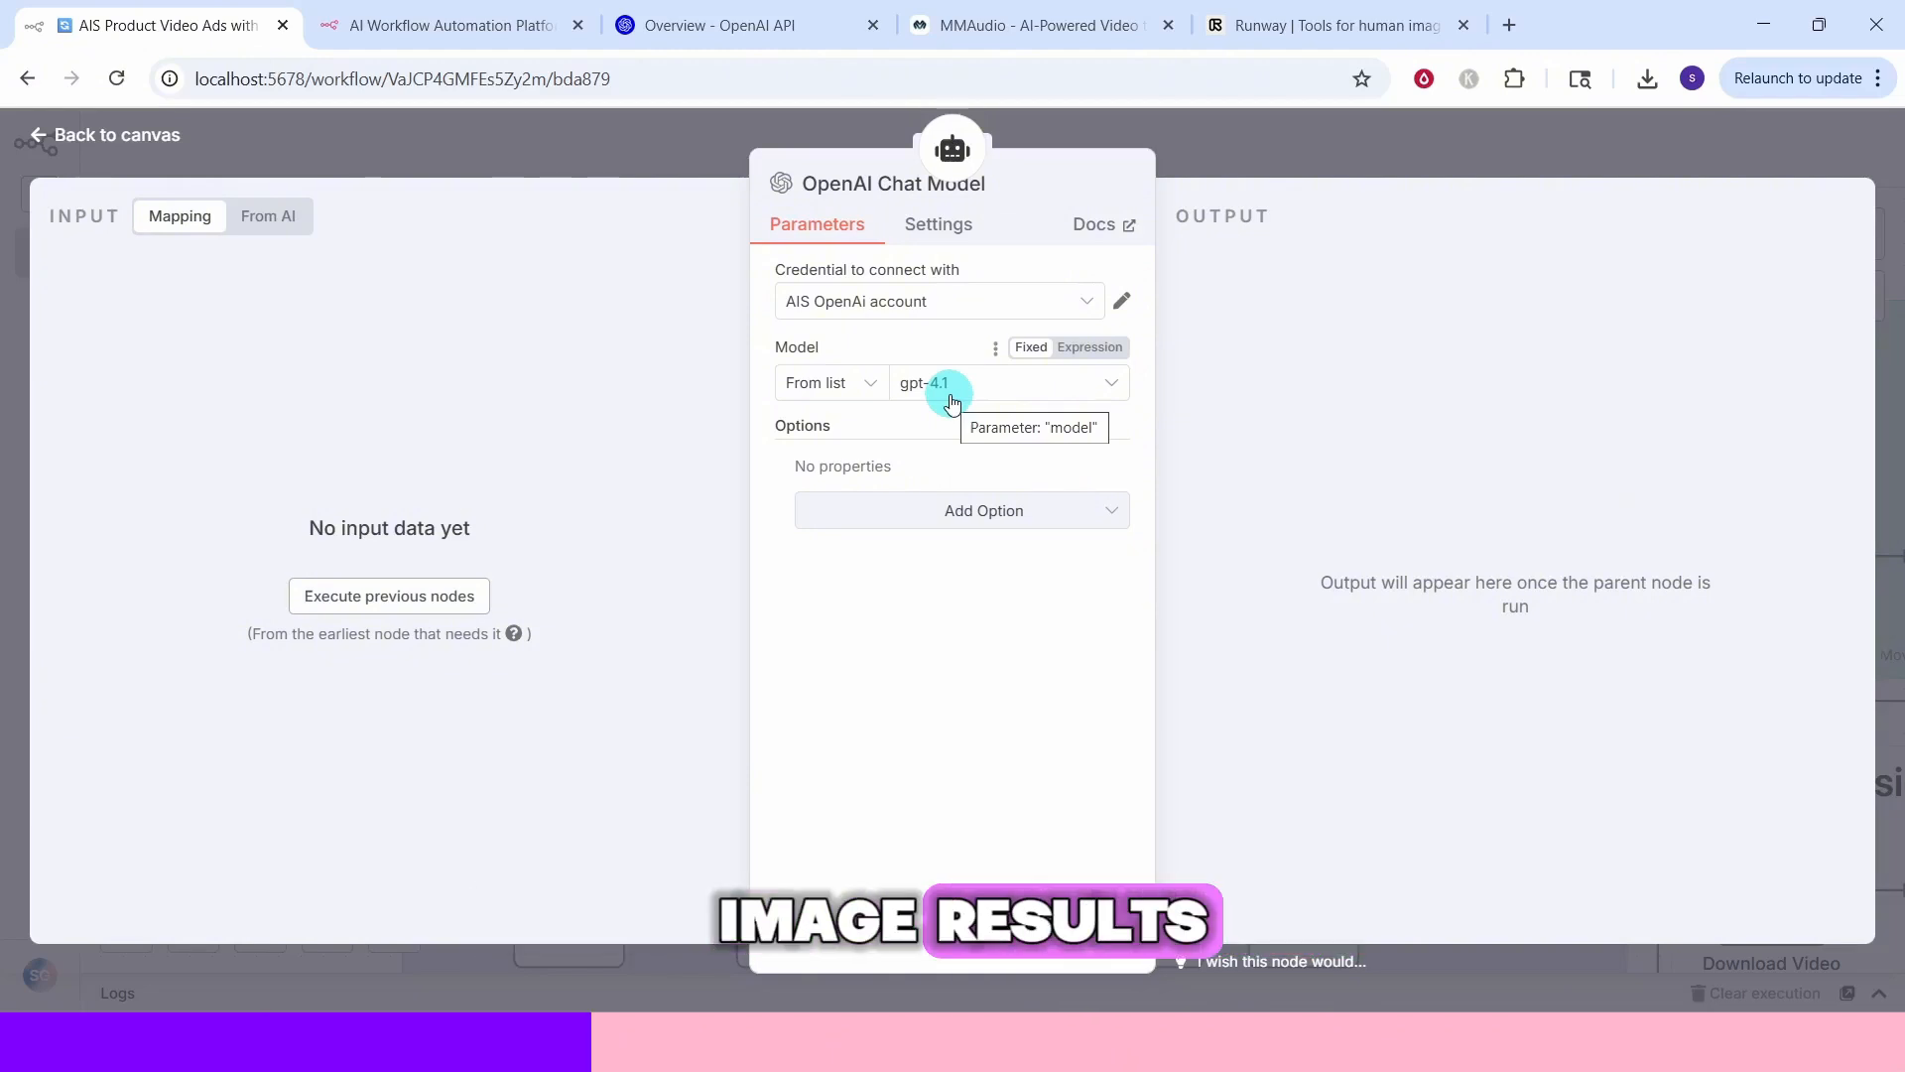
pyautogui.press('Escape')
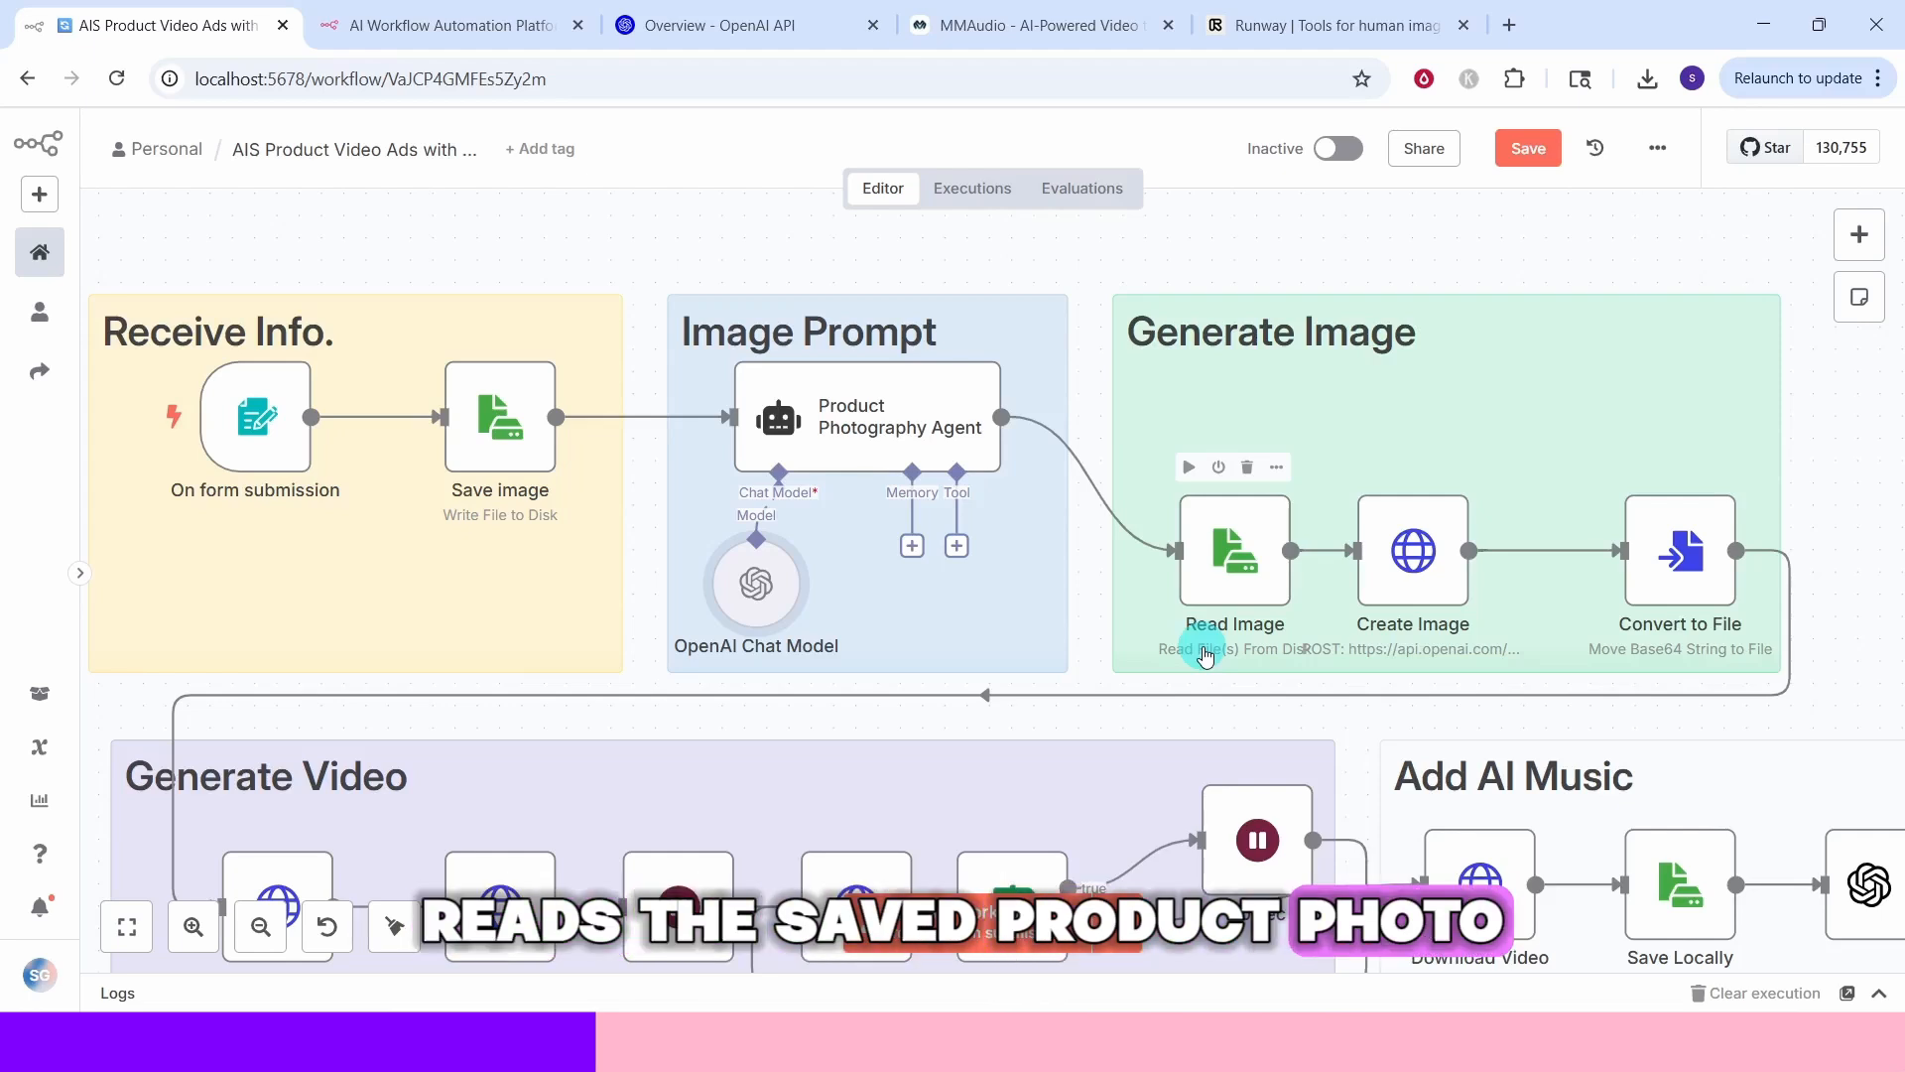
pyautogui.doubleClick(1265, 621)
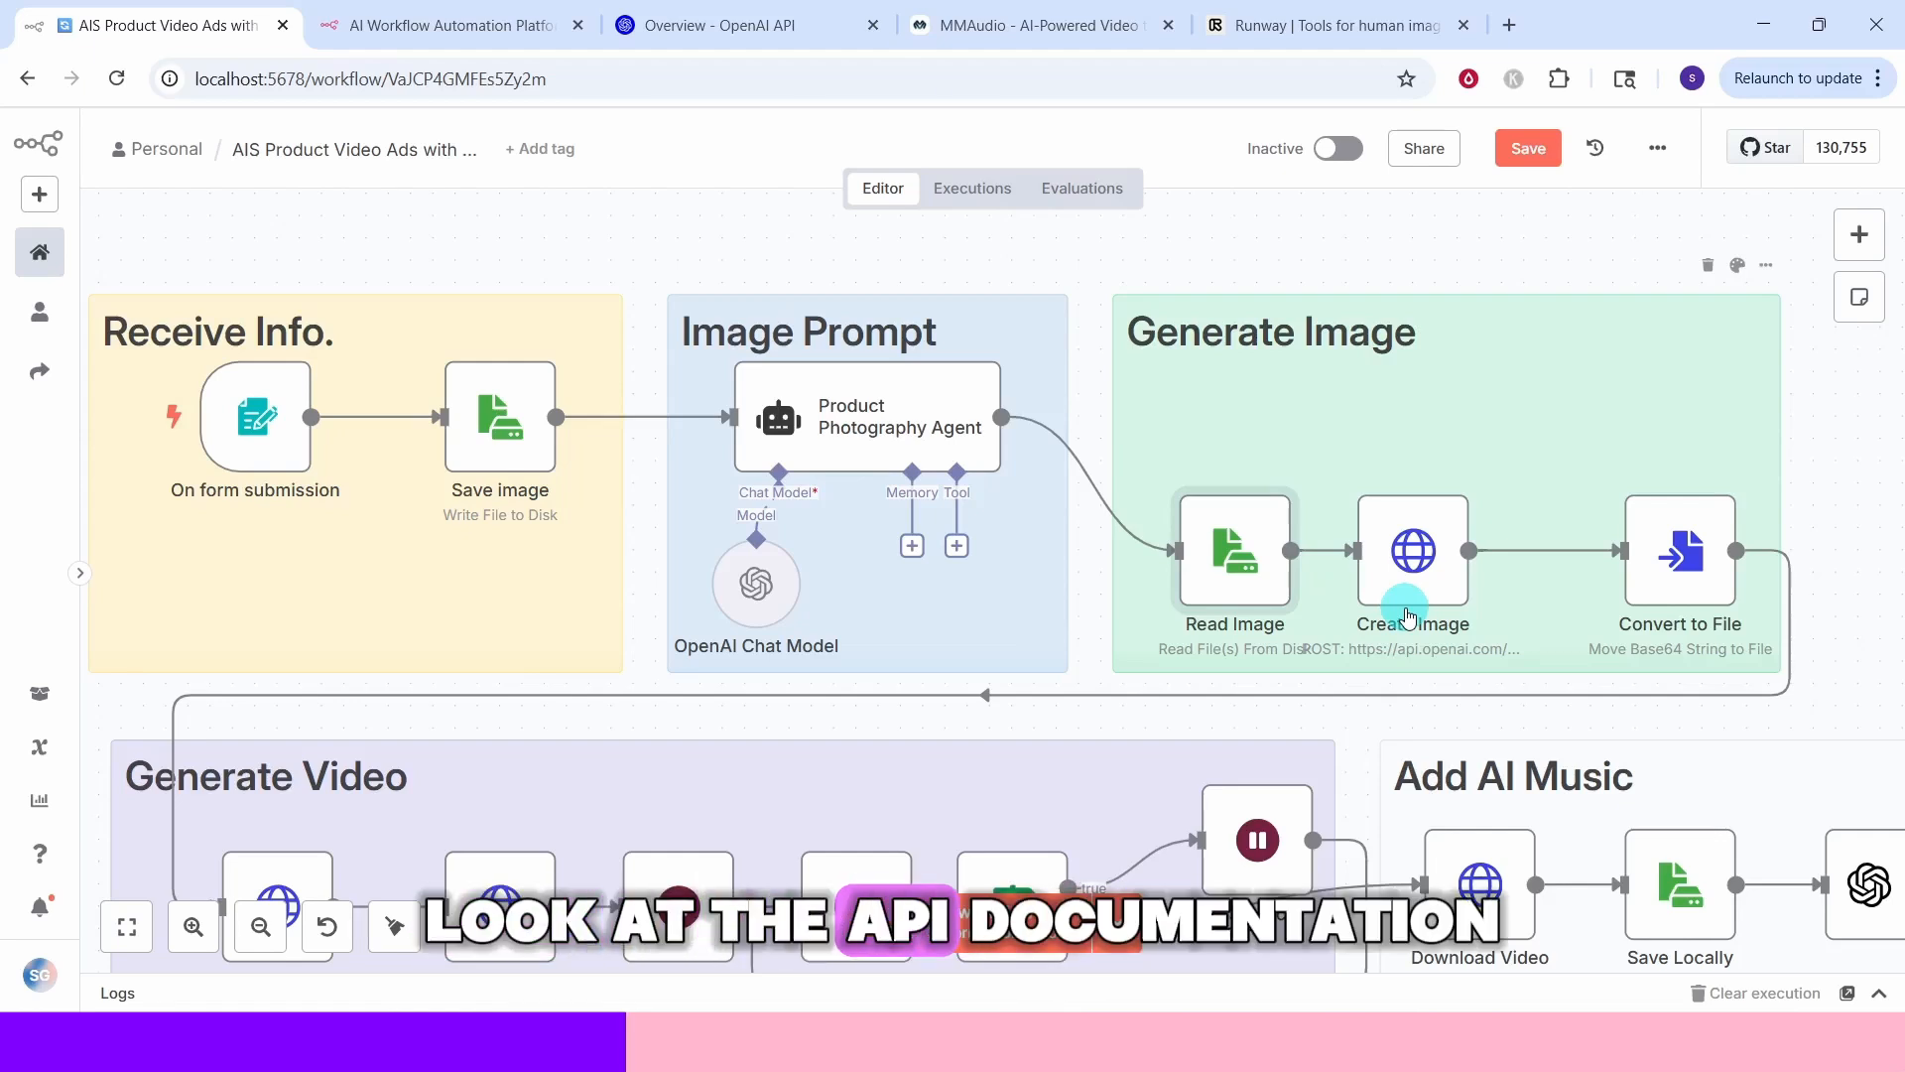
# Look up the Create image edit endpoint in the OpenAI API reference
pyautogui.click(708, 31)
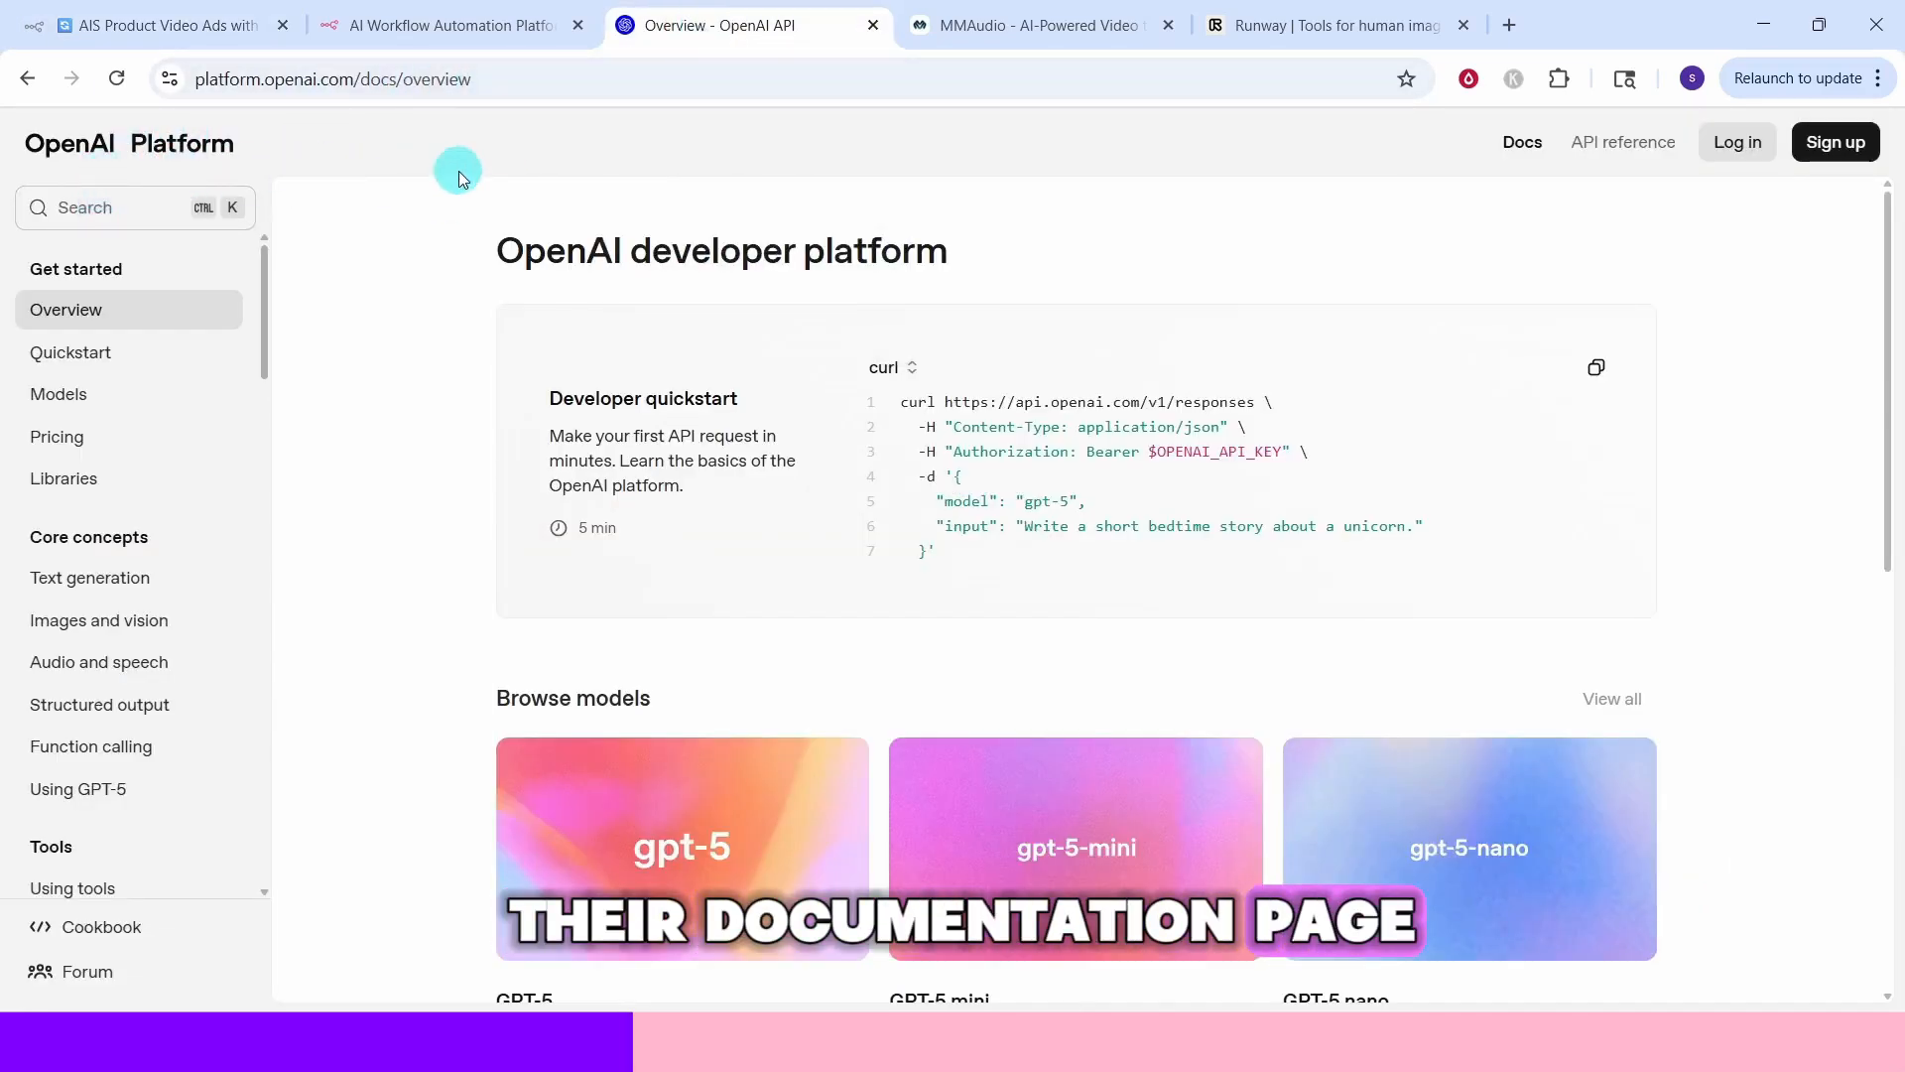
pyautogui.click(1621, 147)
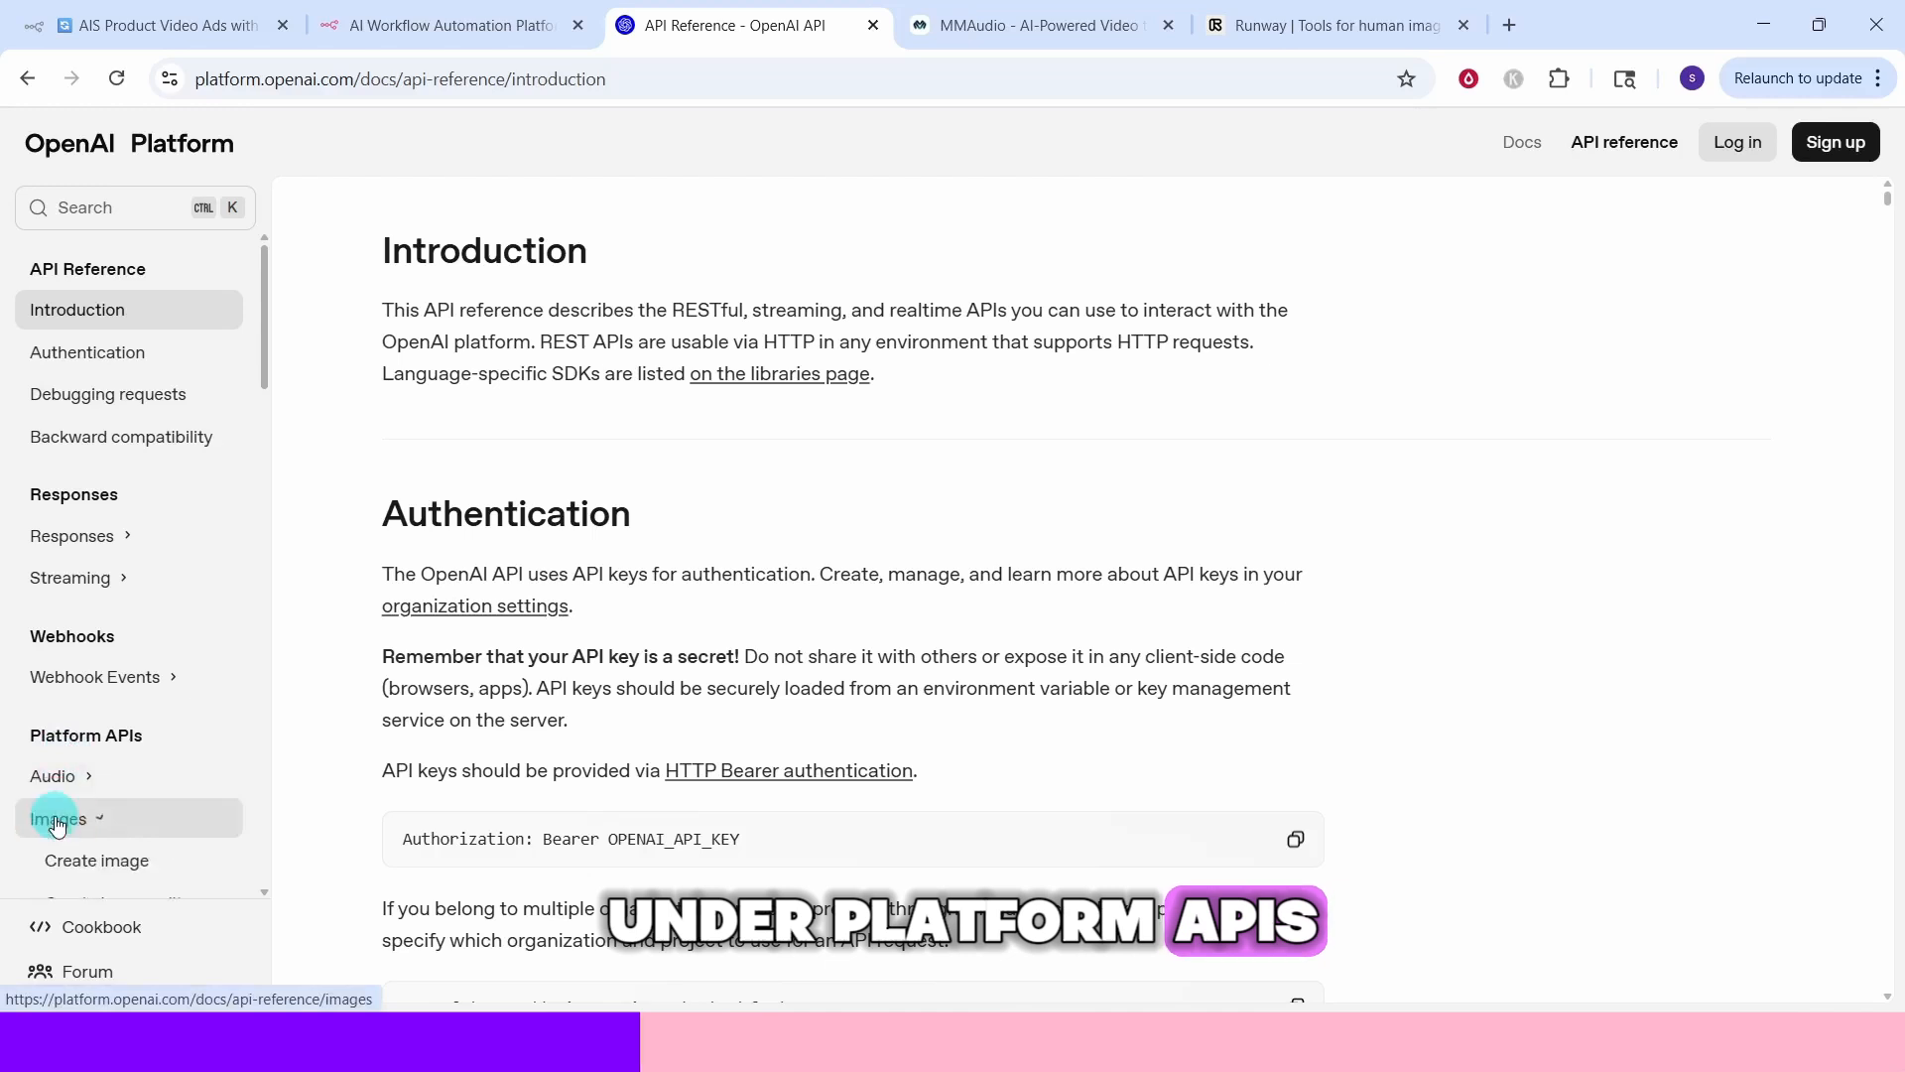
pyautogui.scroll(-2, 59, 814)
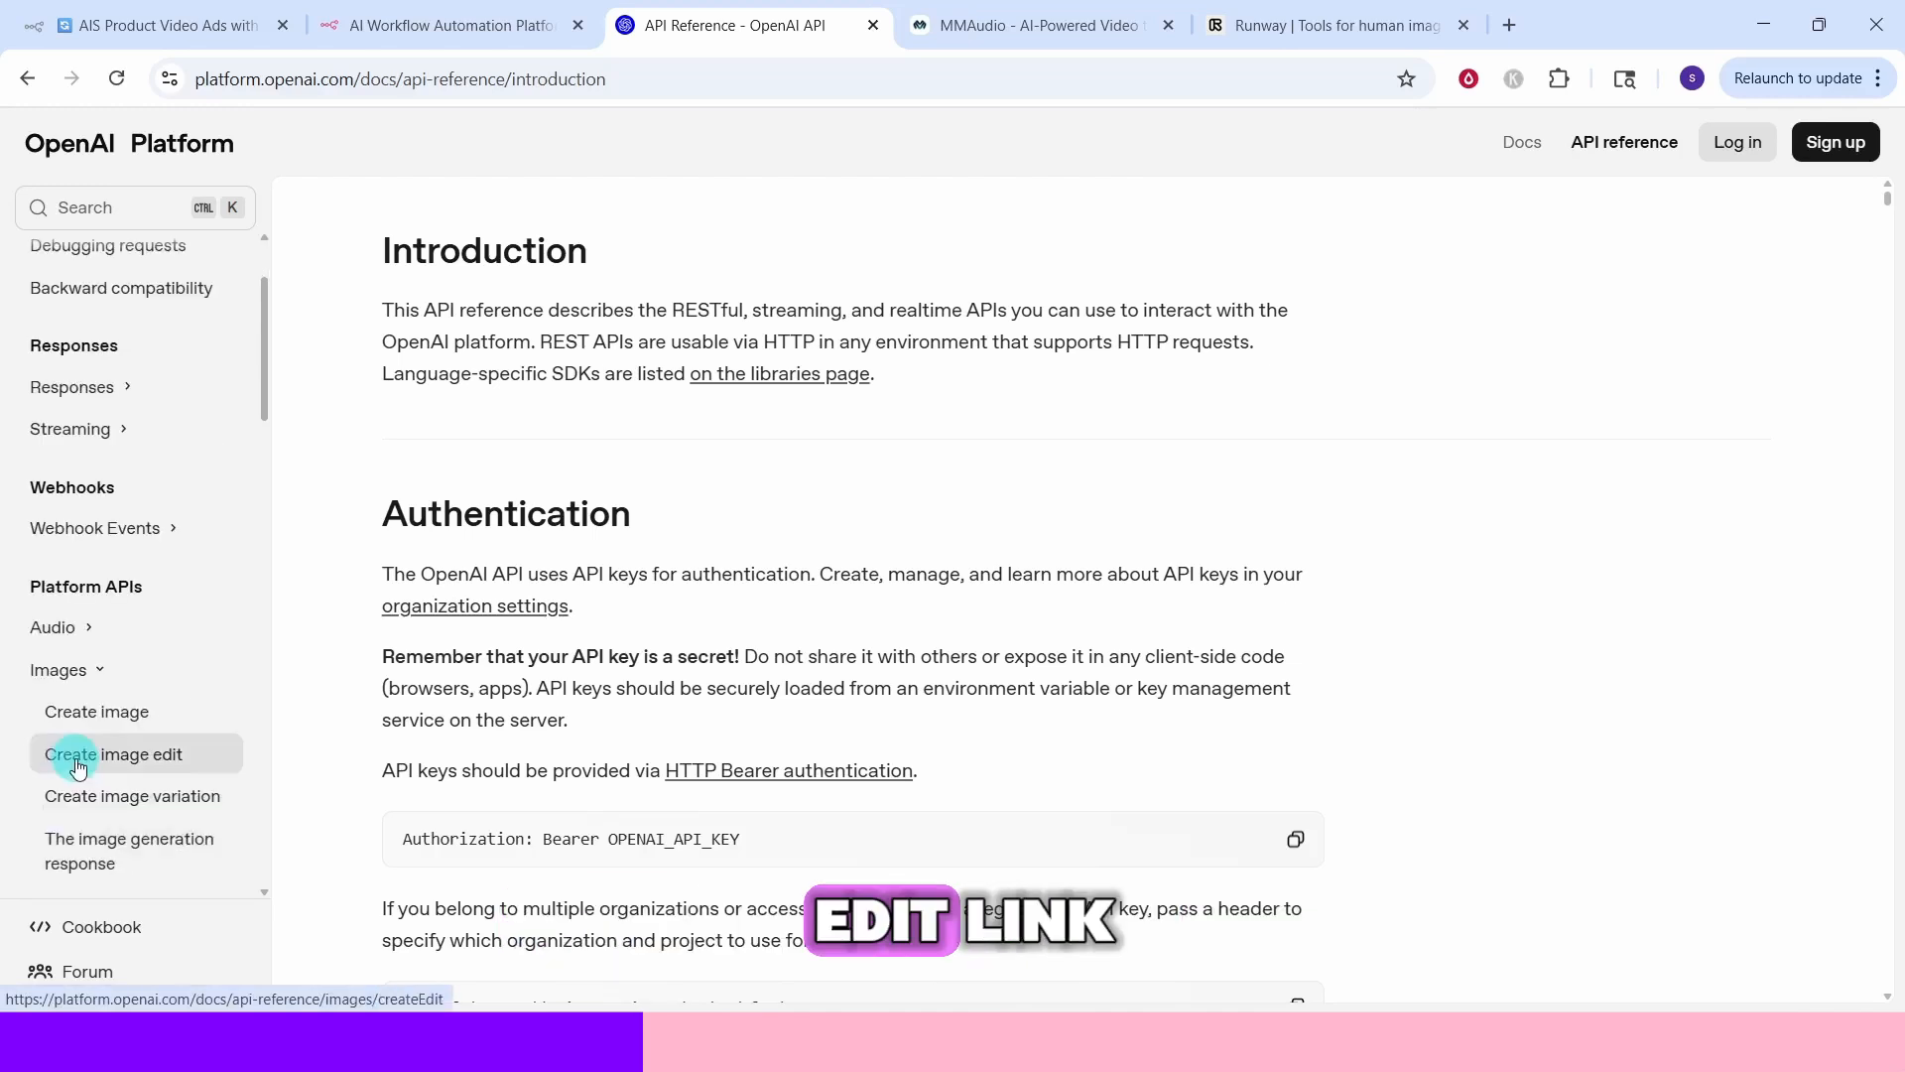
pyautogui.click(78, 764)
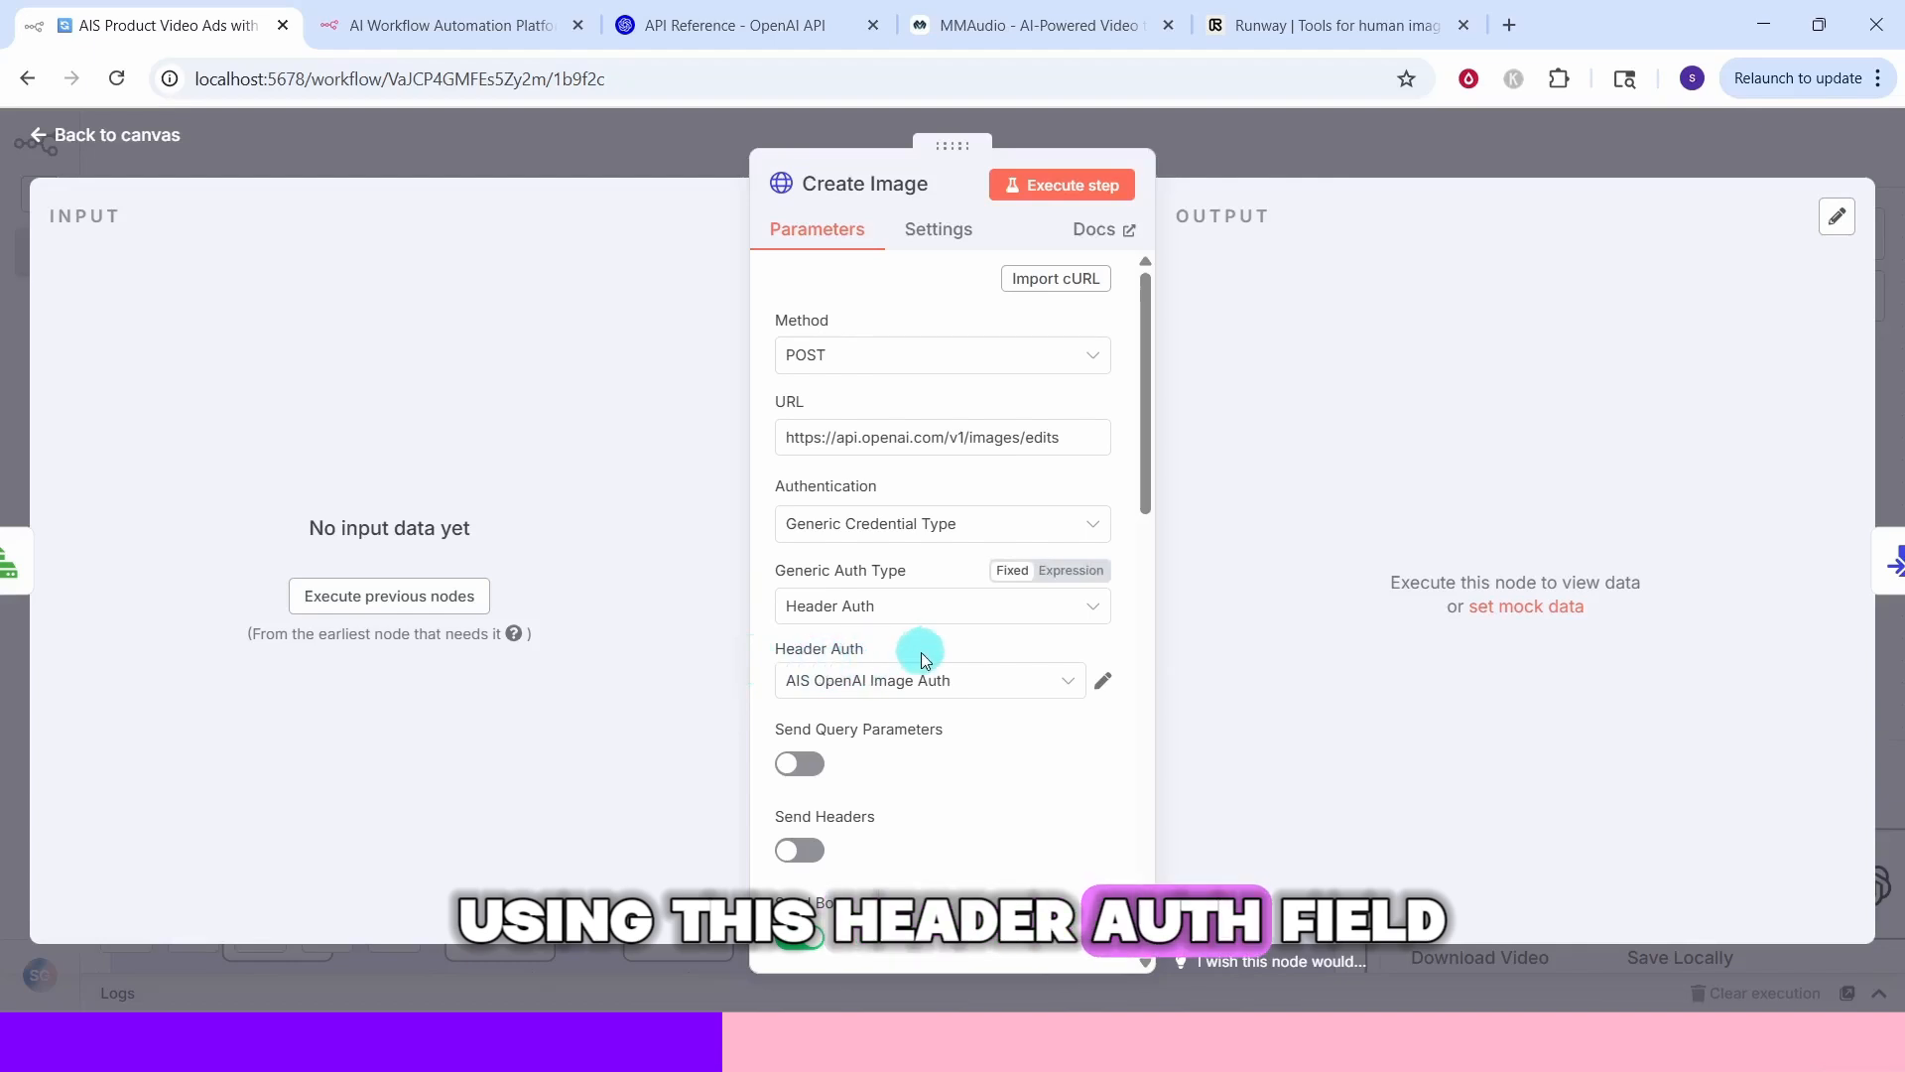
# Create and save a new Header Auth credential for the Create Image node named authorization with a Bearer API key value
pyautogui.click(1068, 680)
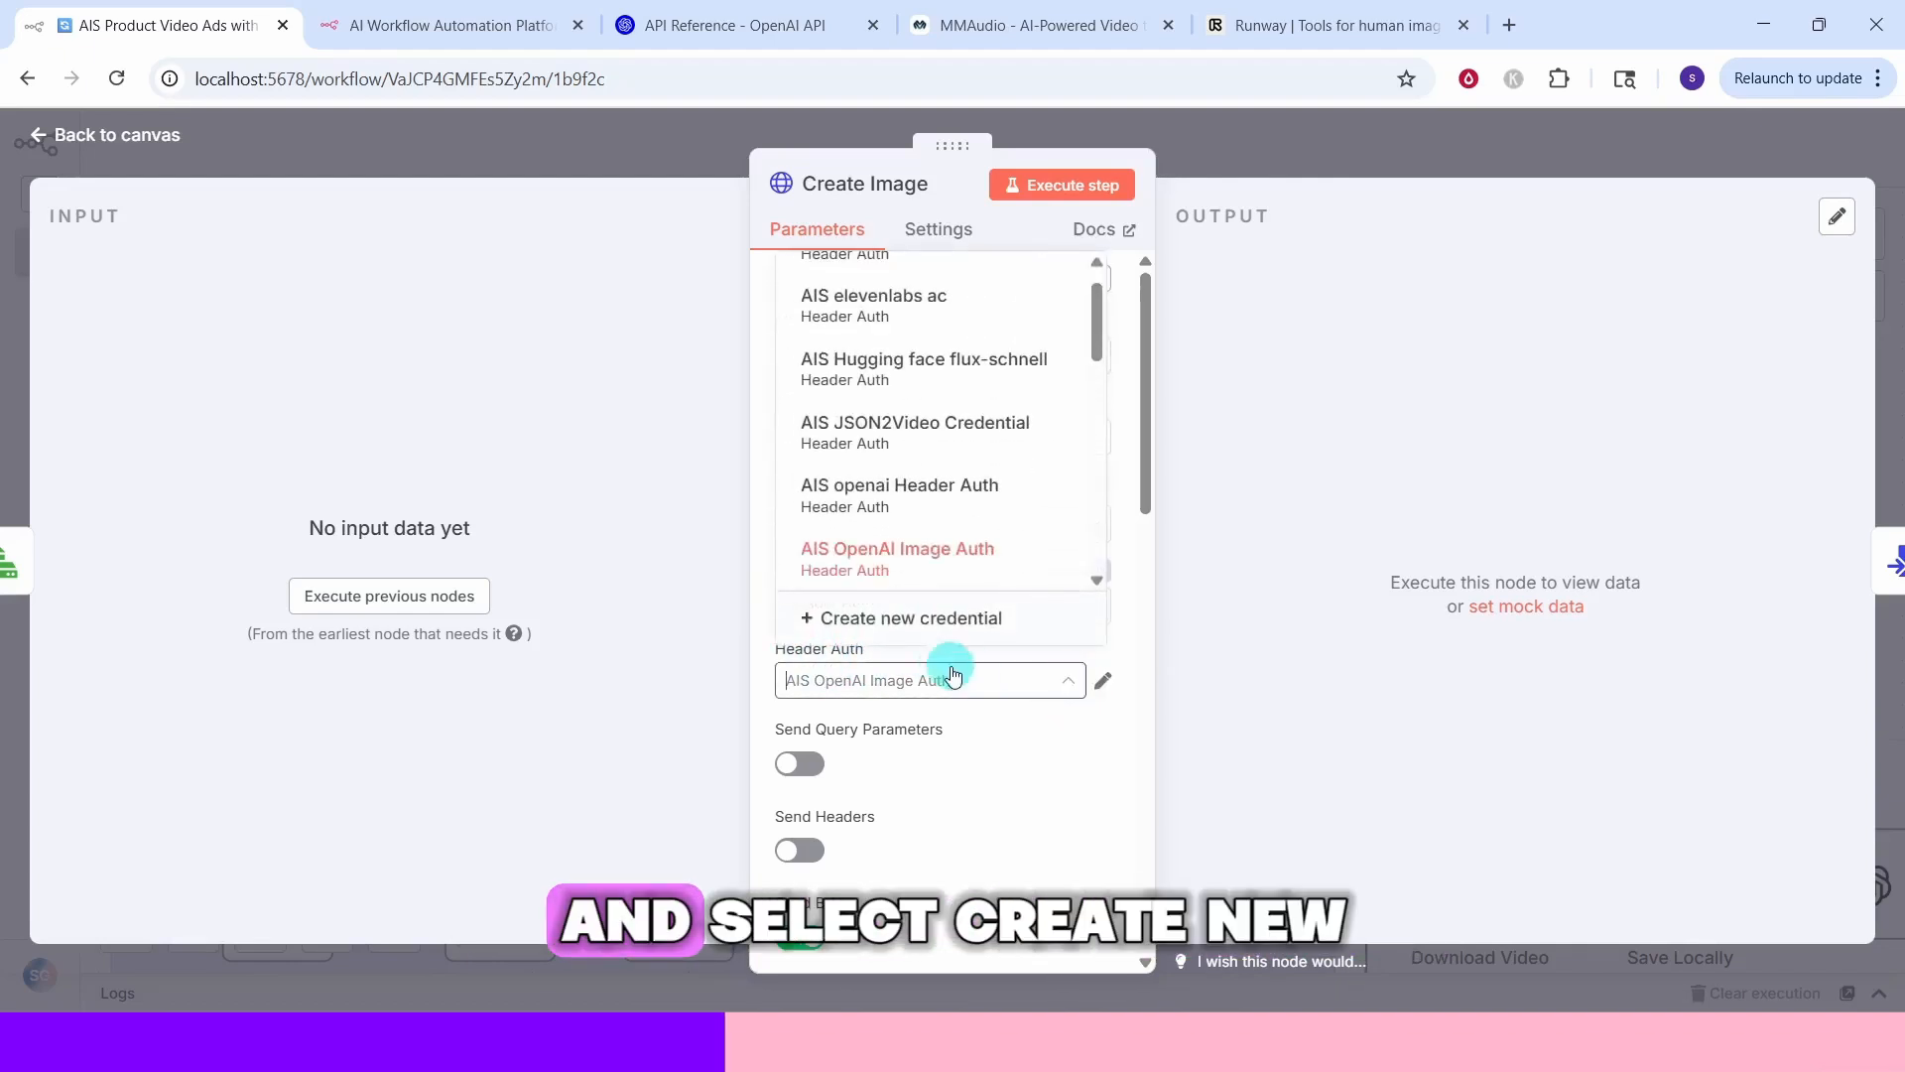
pyautogui.click(873, 618)
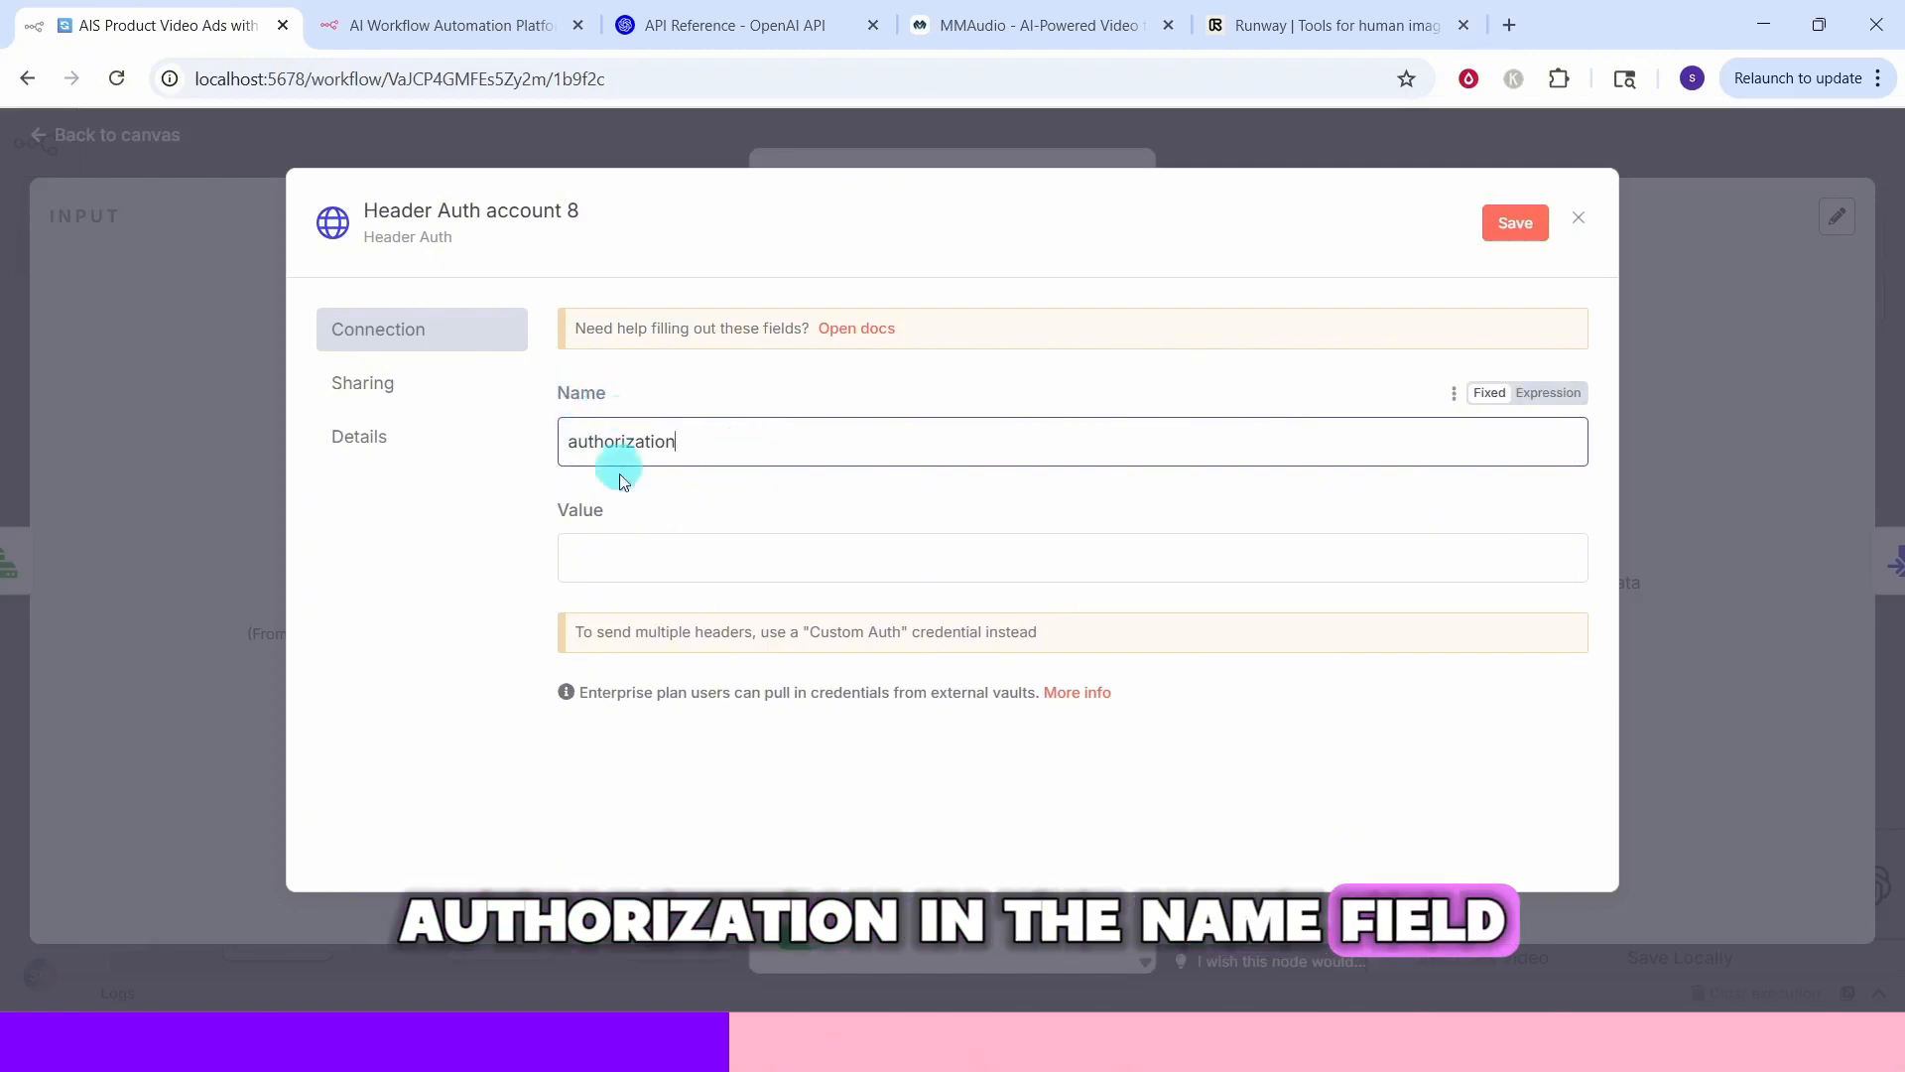
pyautogui.click(576, 580)
pyautogui.write('Bearer')
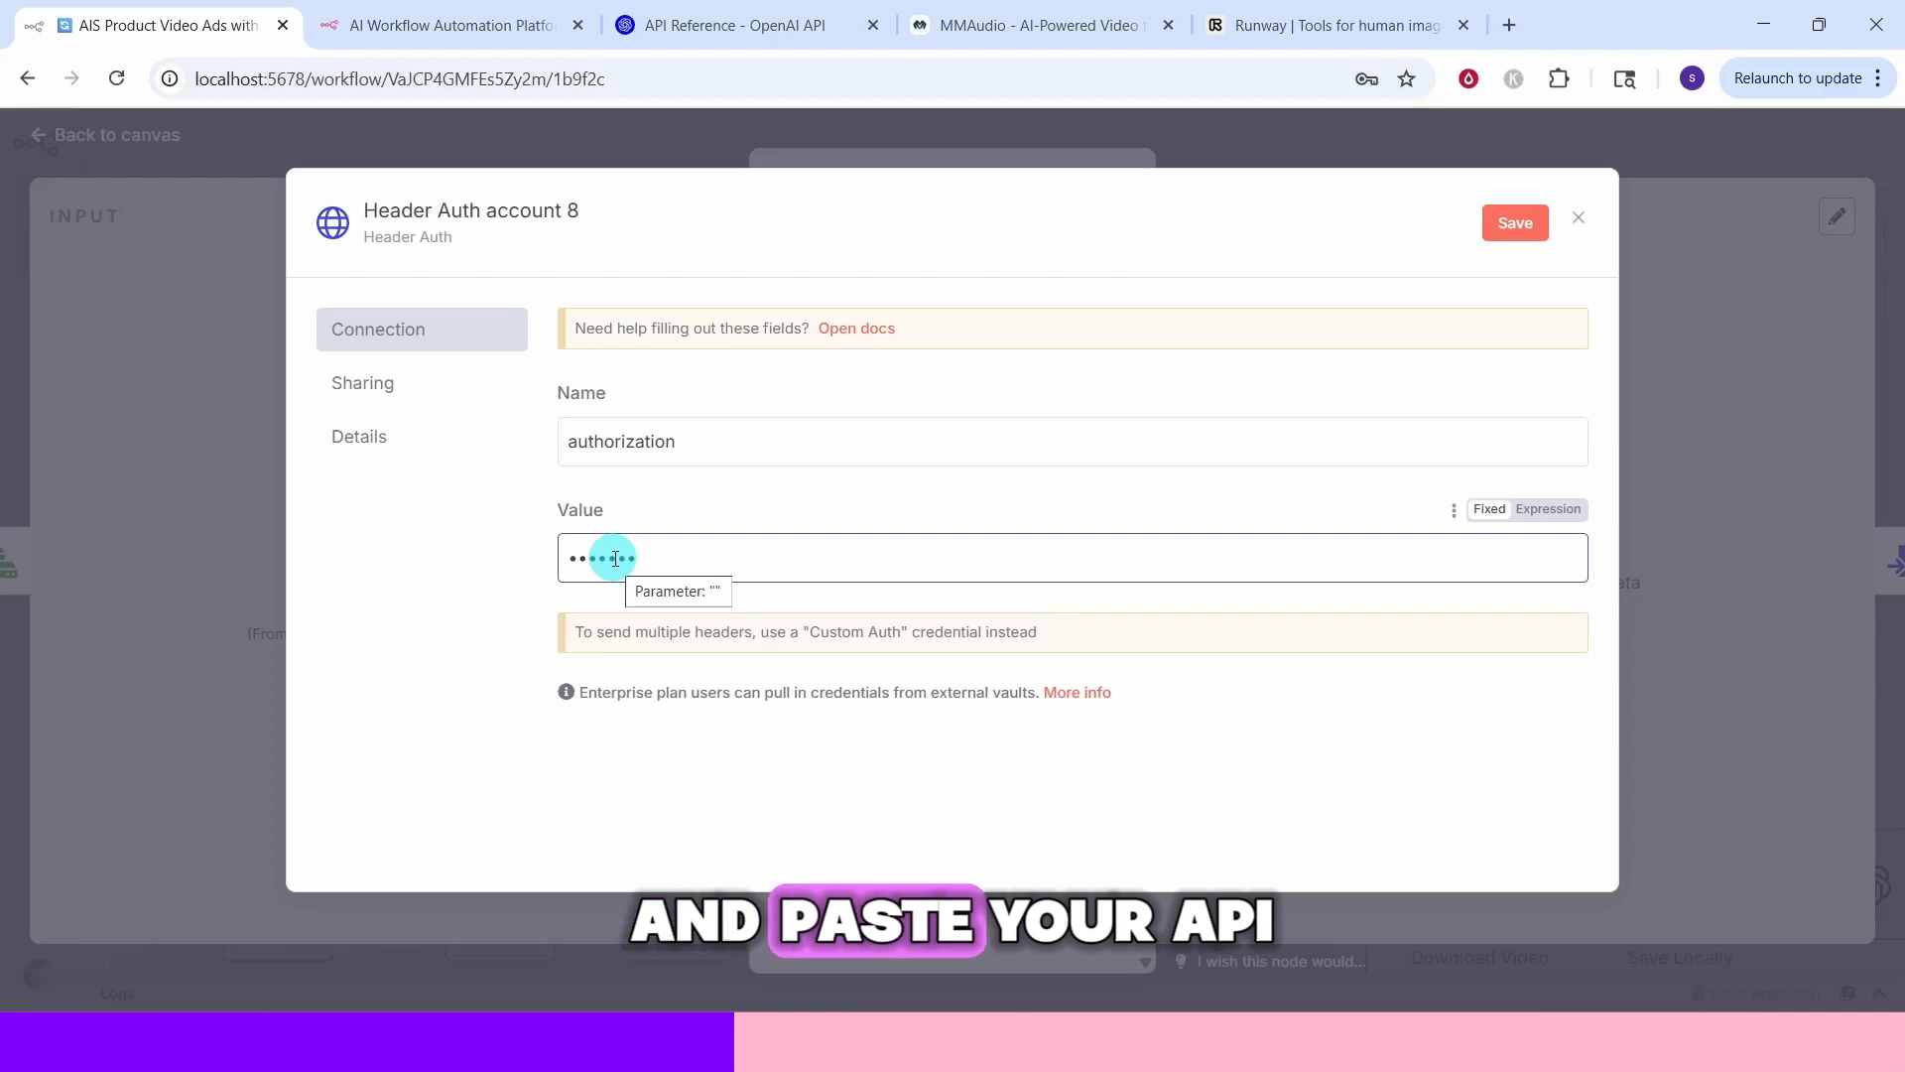
pyautogui.click(1513, 223)
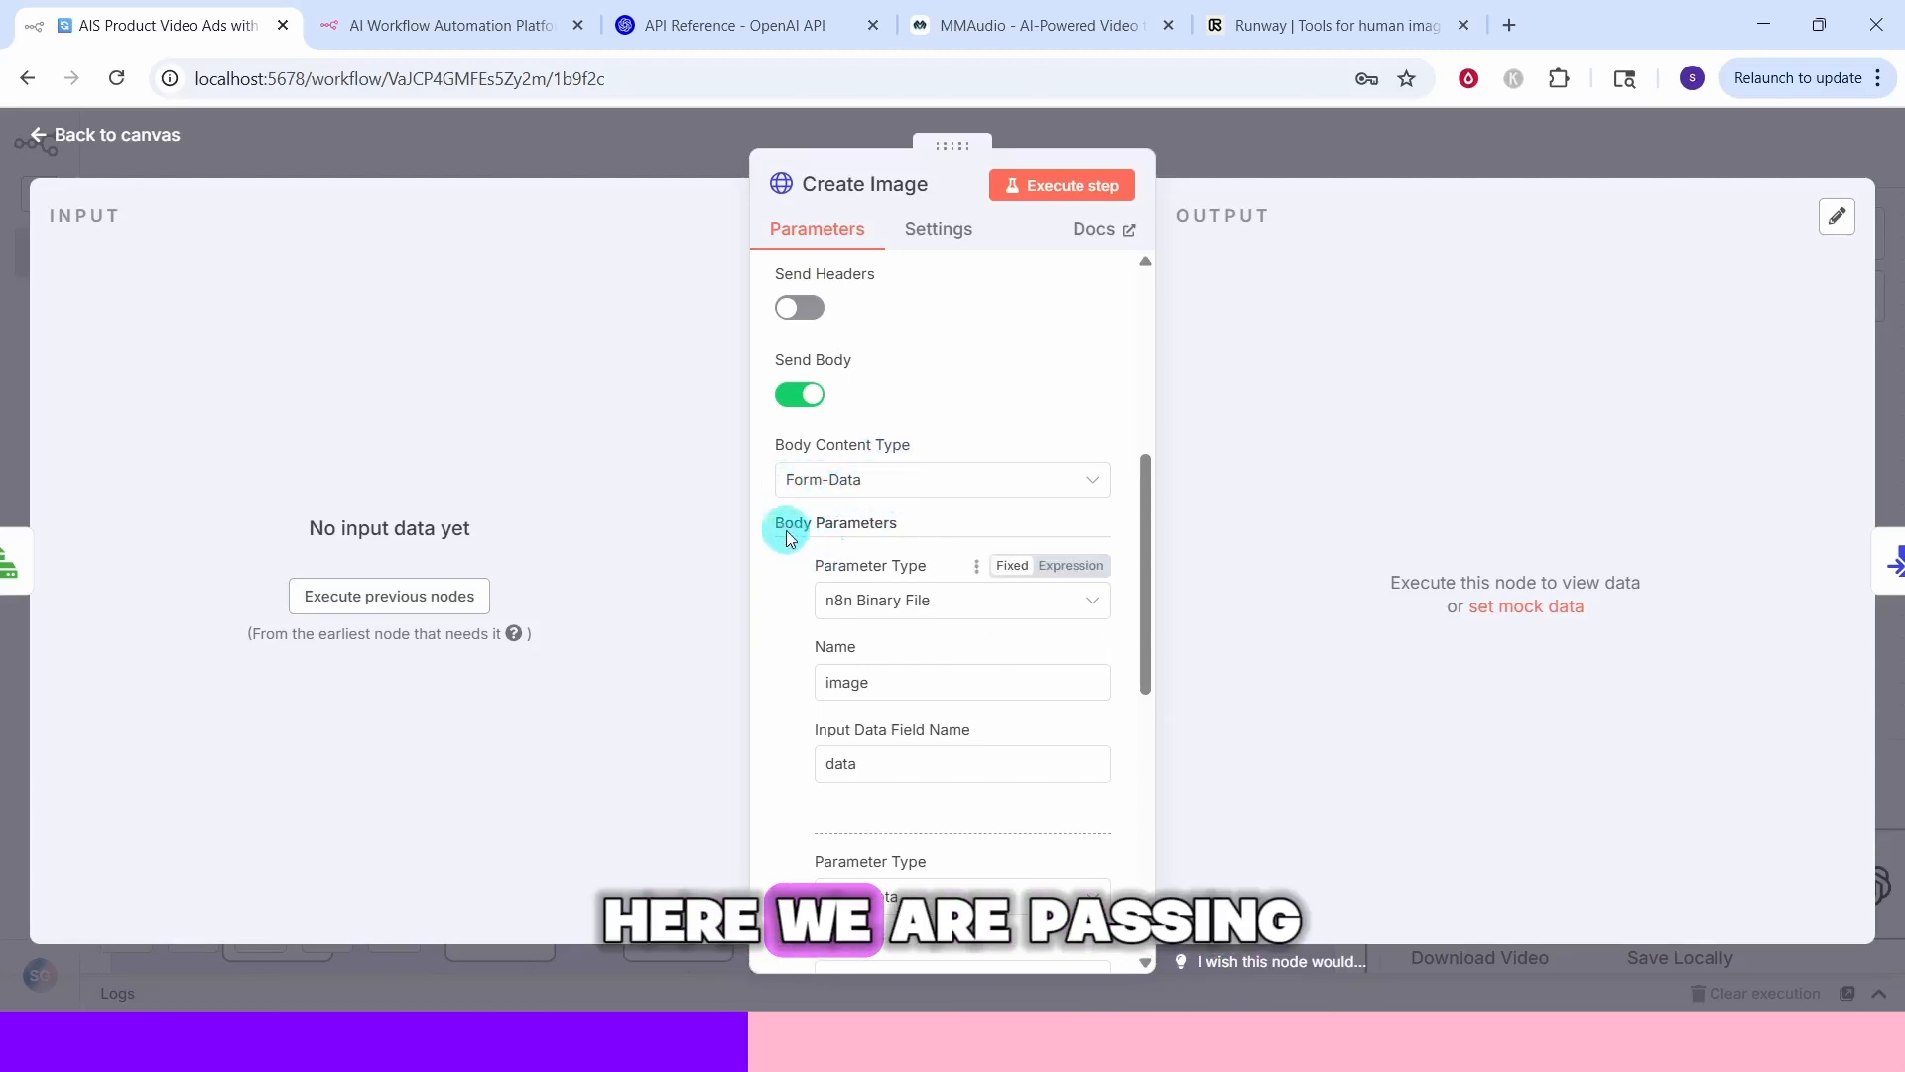
# Review the Create Image node's form-data body parameters for image, prompt and model
pyautogui.scroll(-2, 893, 541)
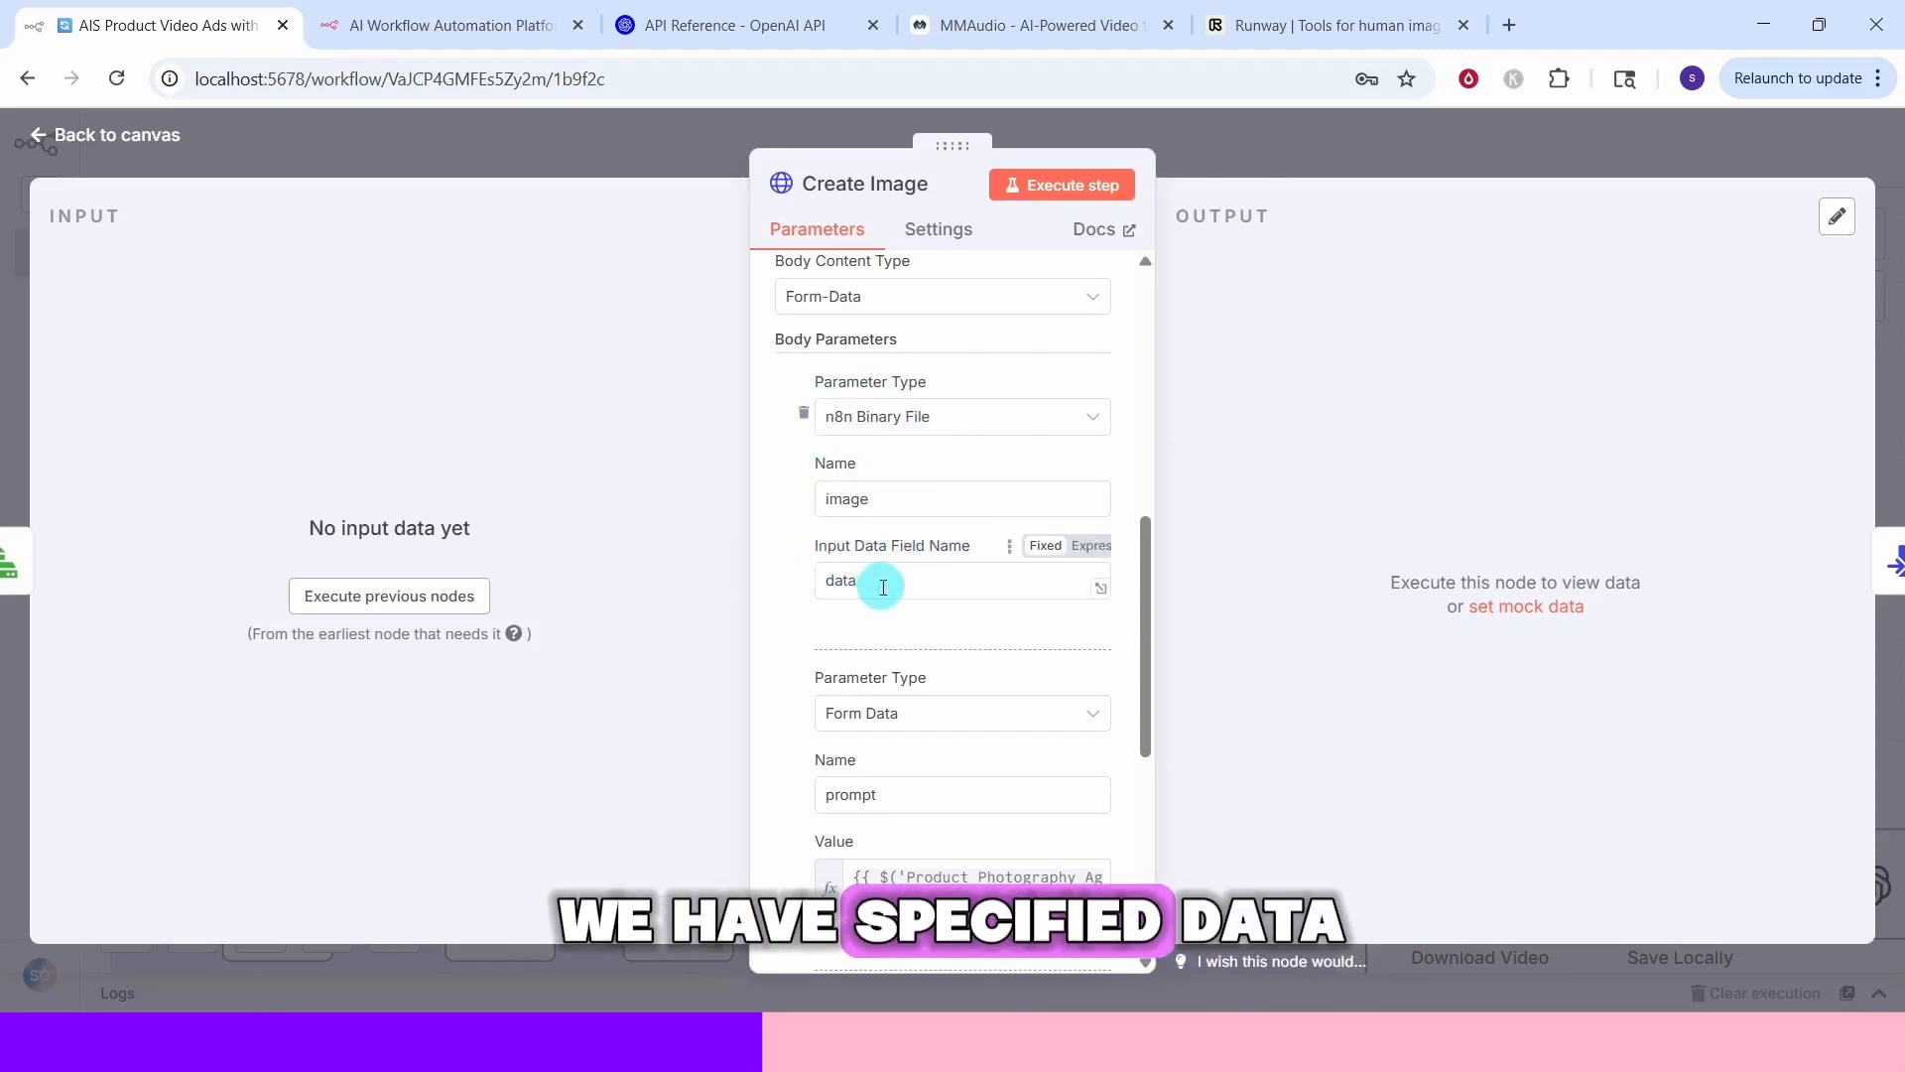
pyautogui.scroll(-3, 893, 575)
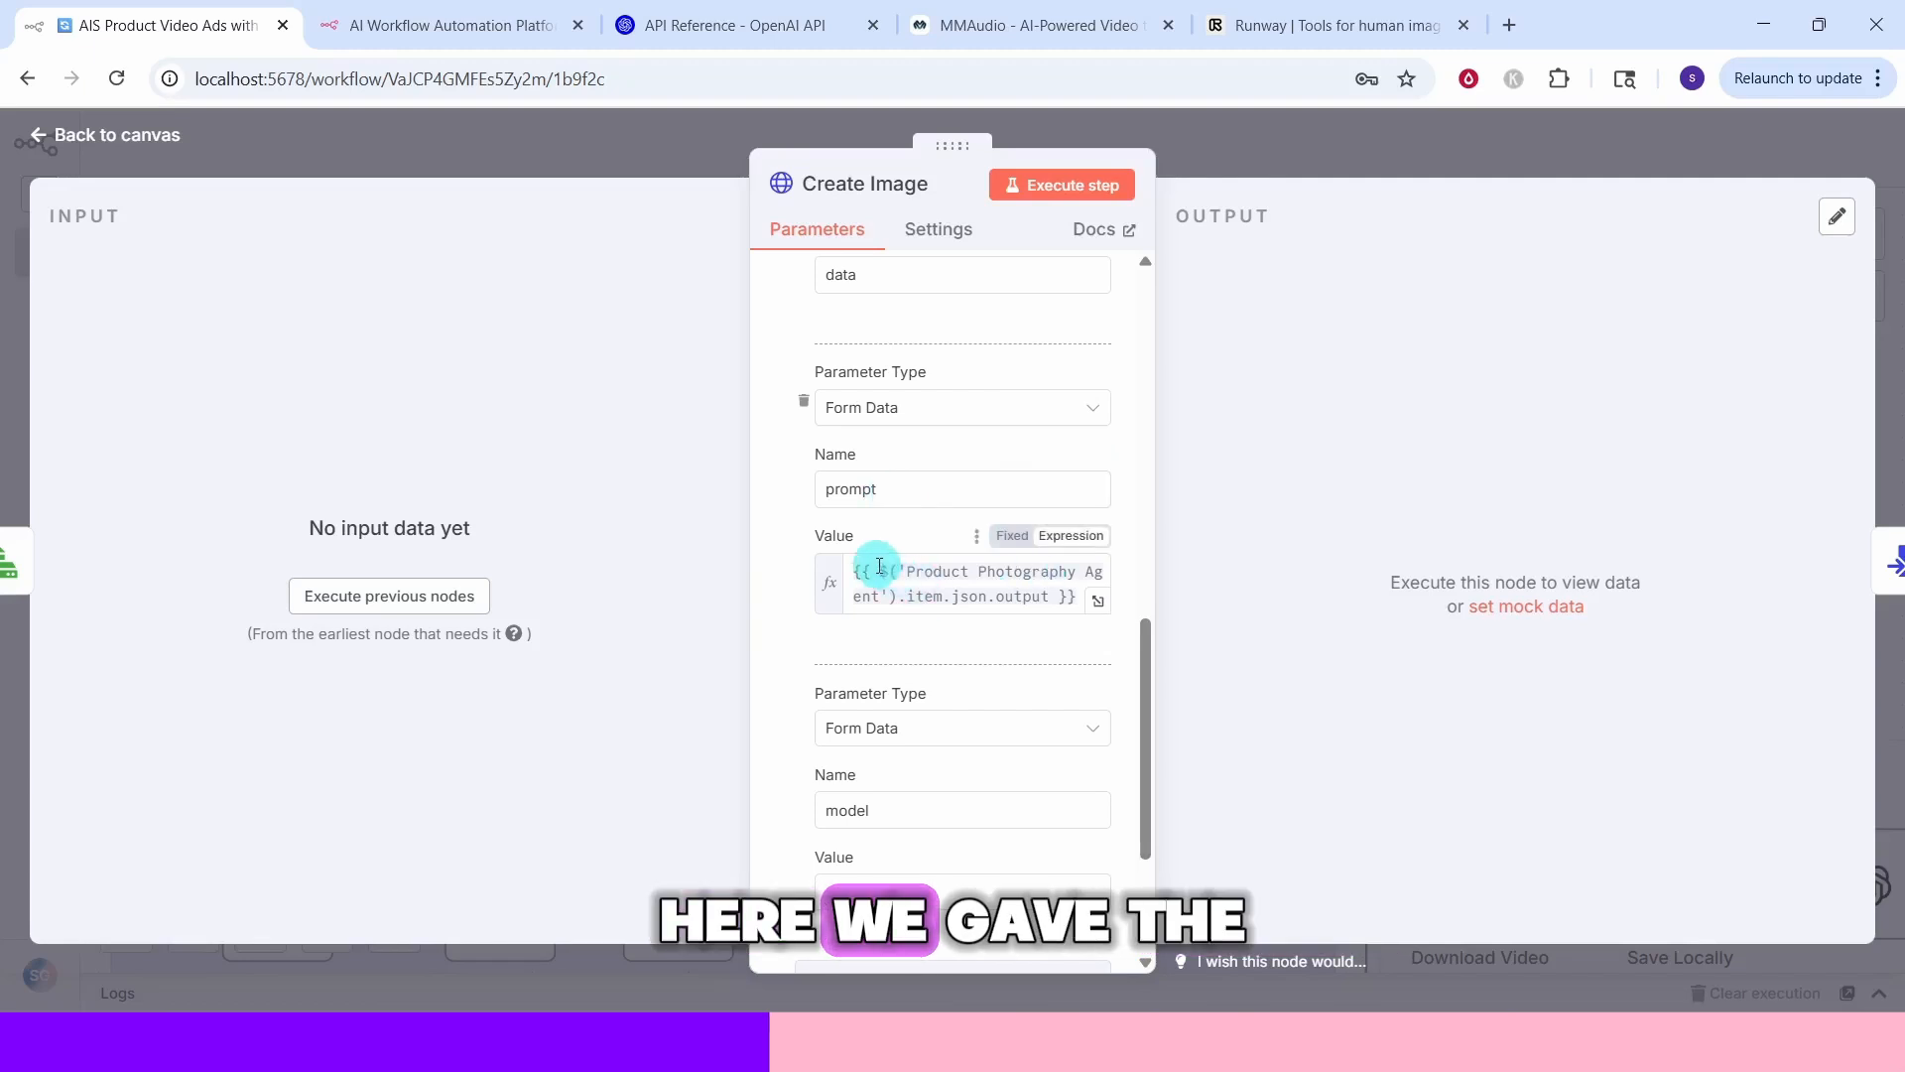
# Inspect the Create Image node's prompt value expression, then open the Convert to File node
pyautogui.click(1098, 599)
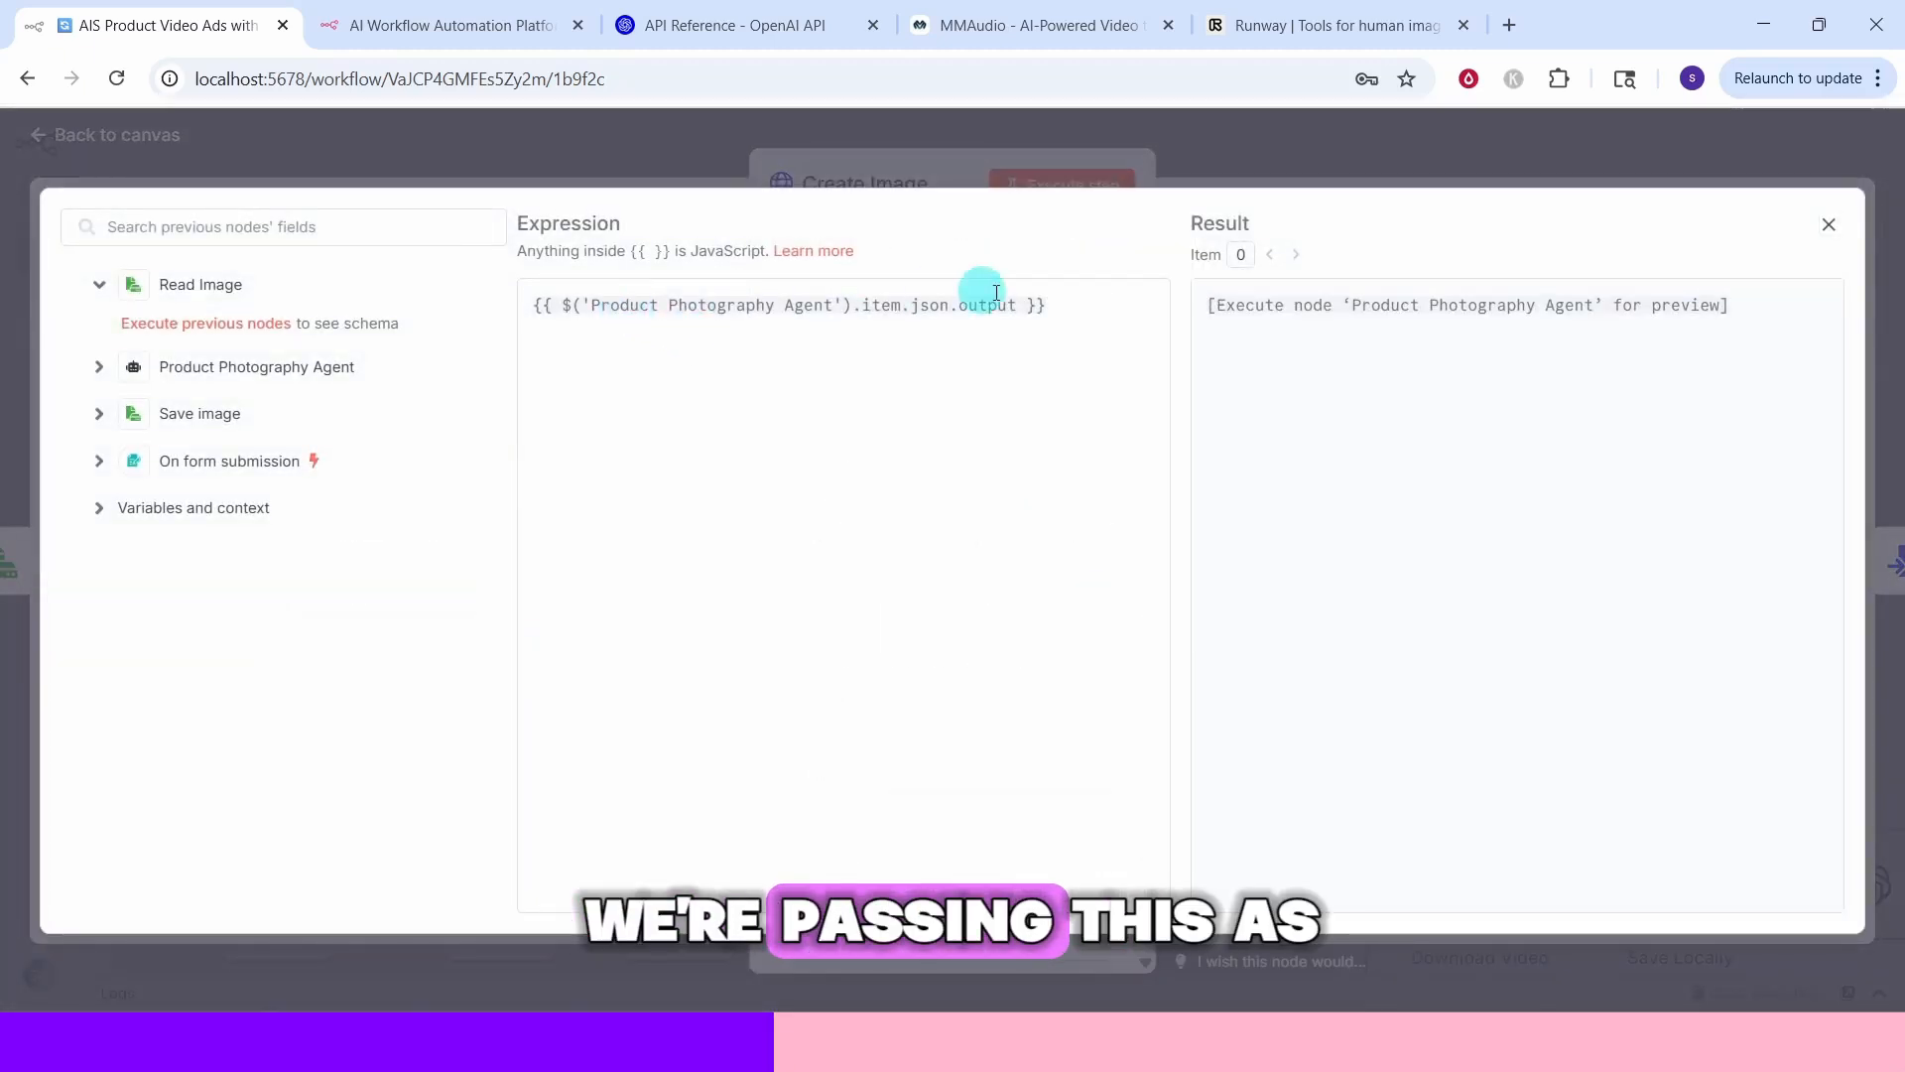
pyautogui.press('Escape')
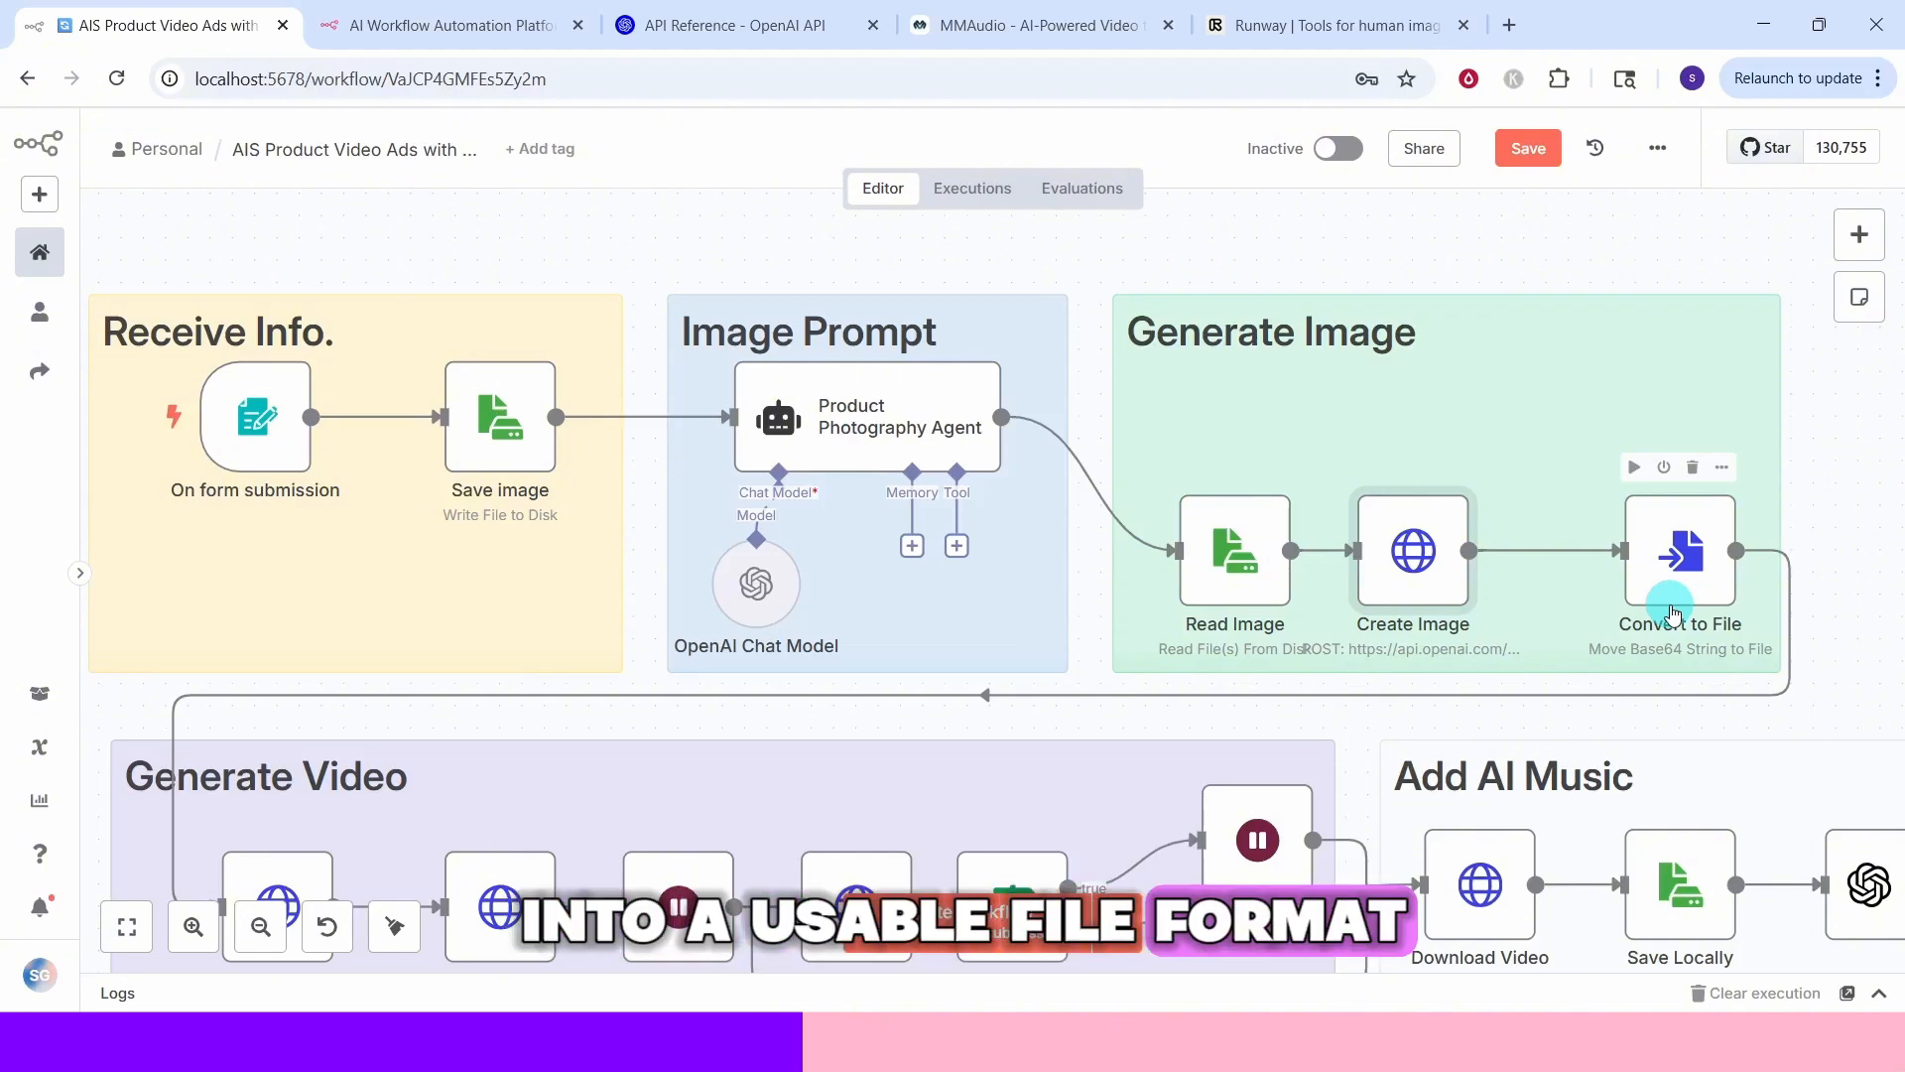
pyautogui.doubleClick(1673, 612)
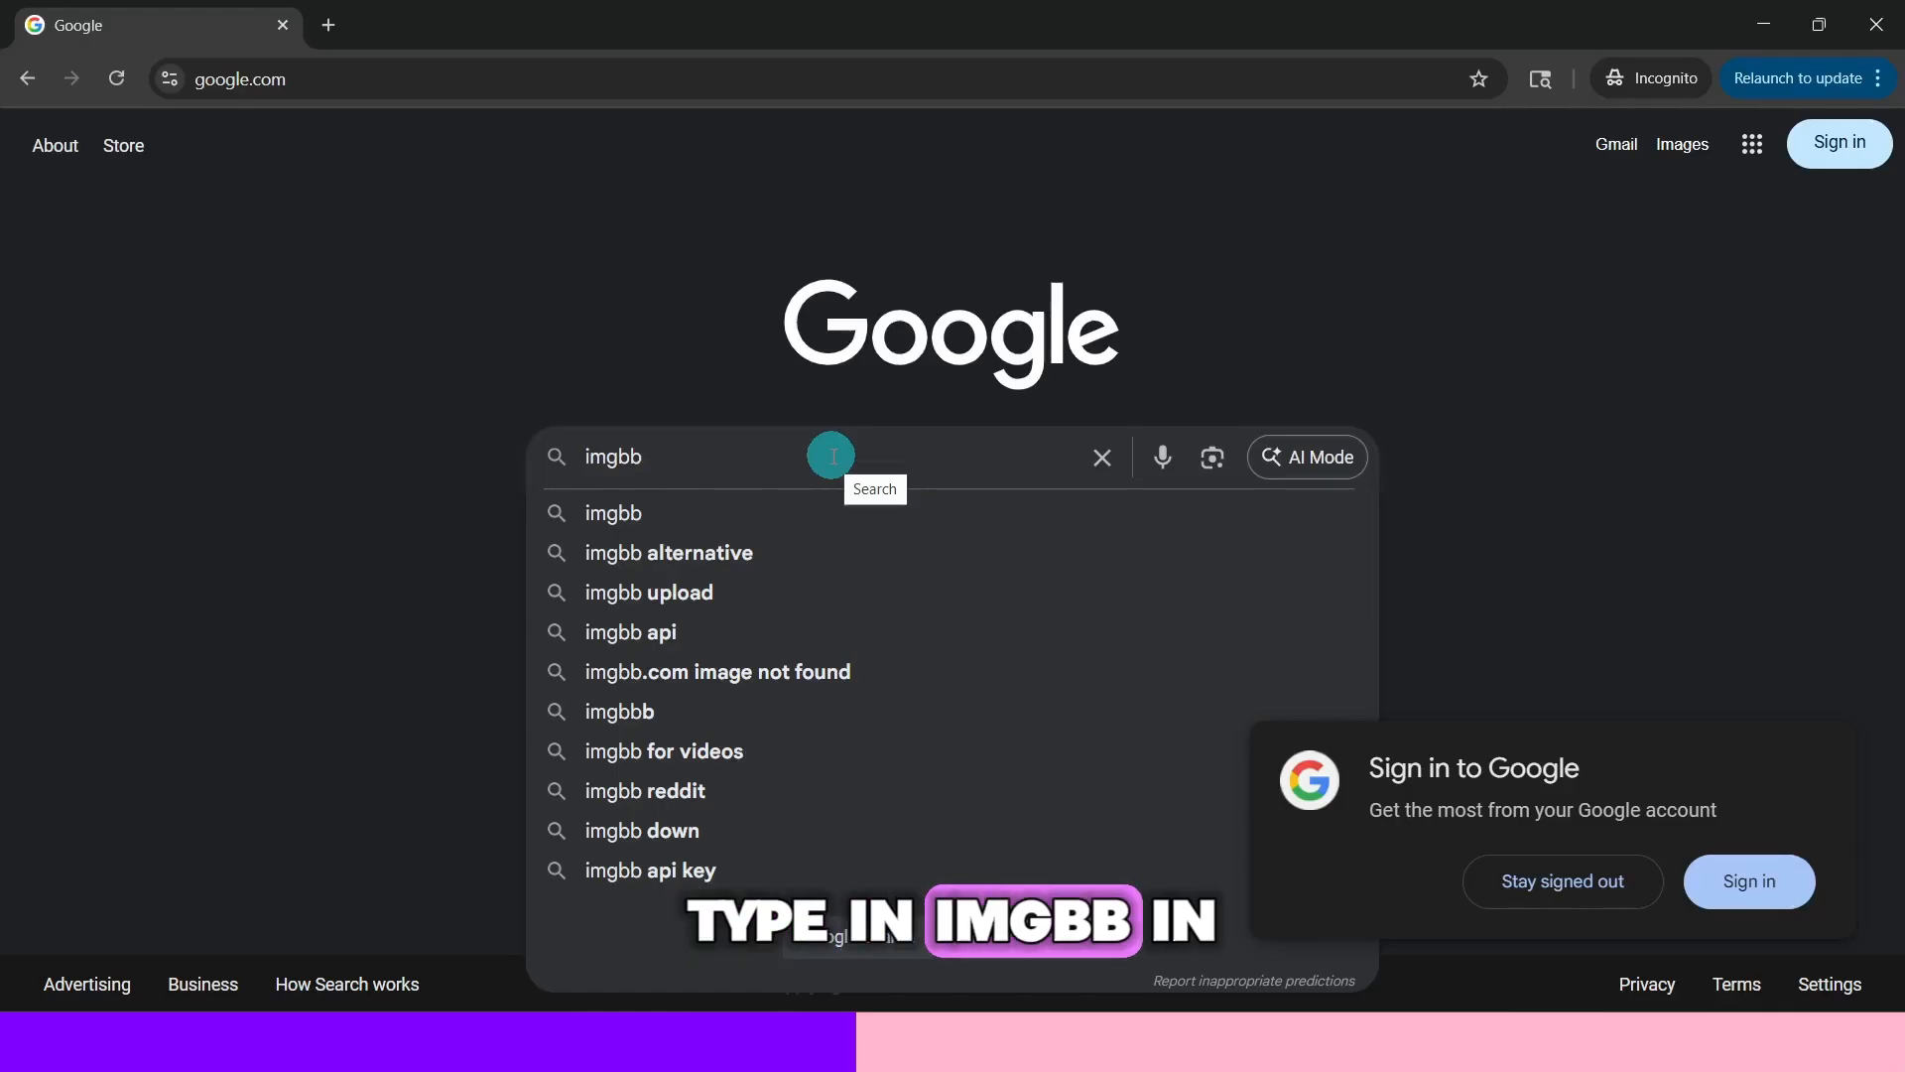
# Search the web for ImgBB, open its website and go to the ImgBB API page
pyautogui.press('Return')
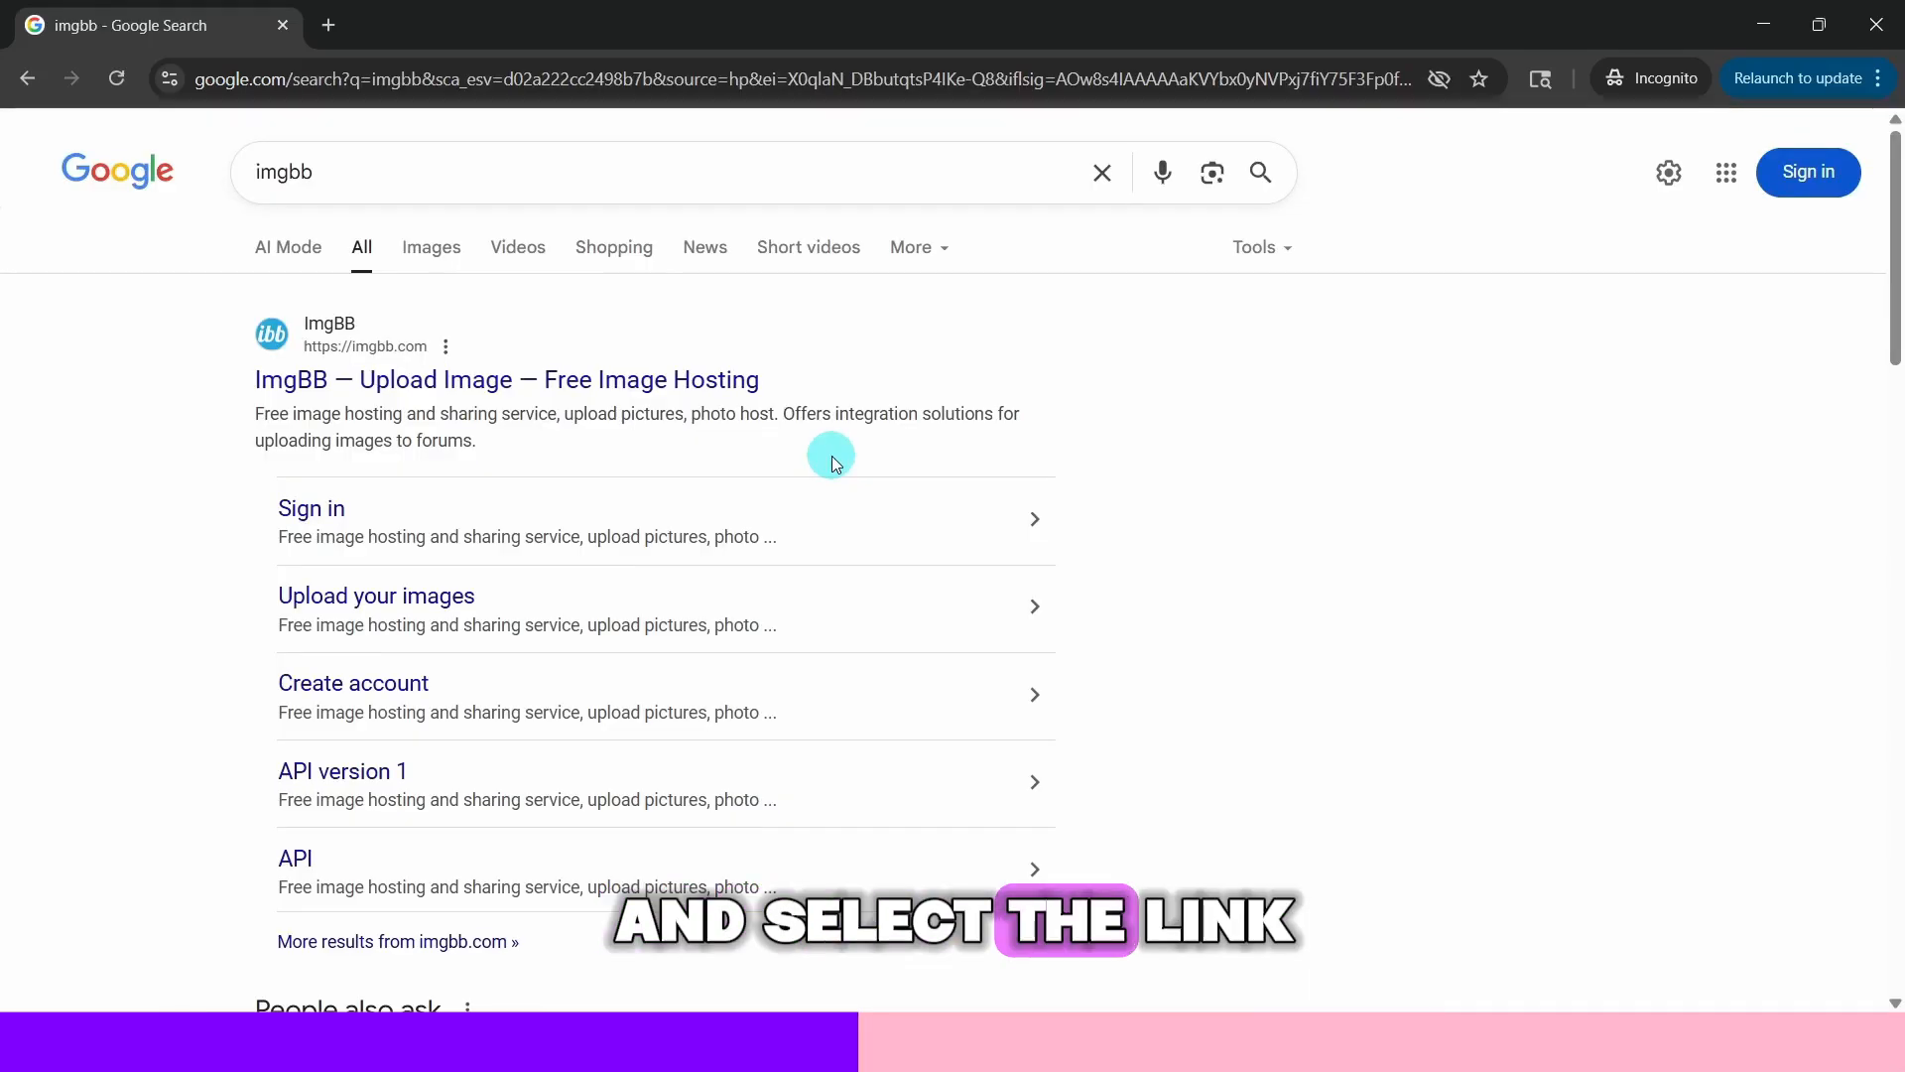
pyautogui.click(378, 347)
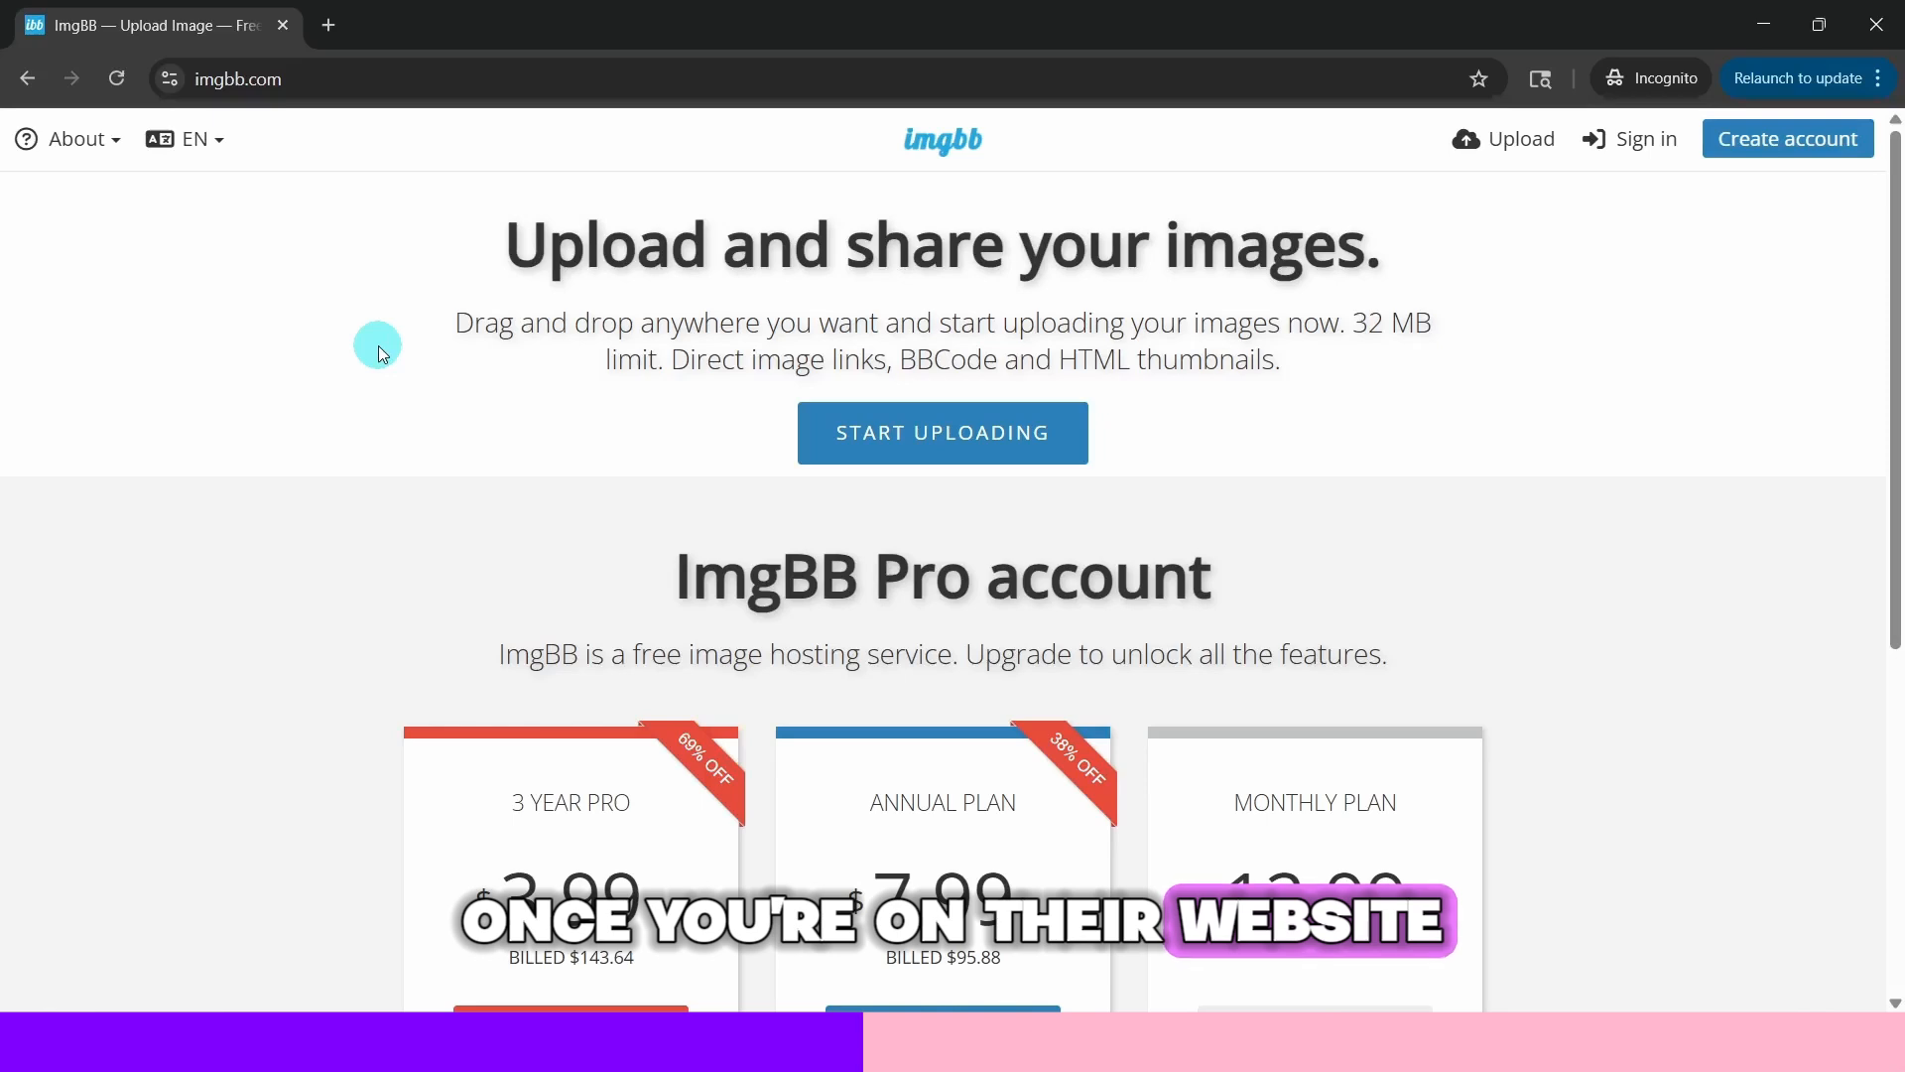
pyautogui.click(1758, 138)
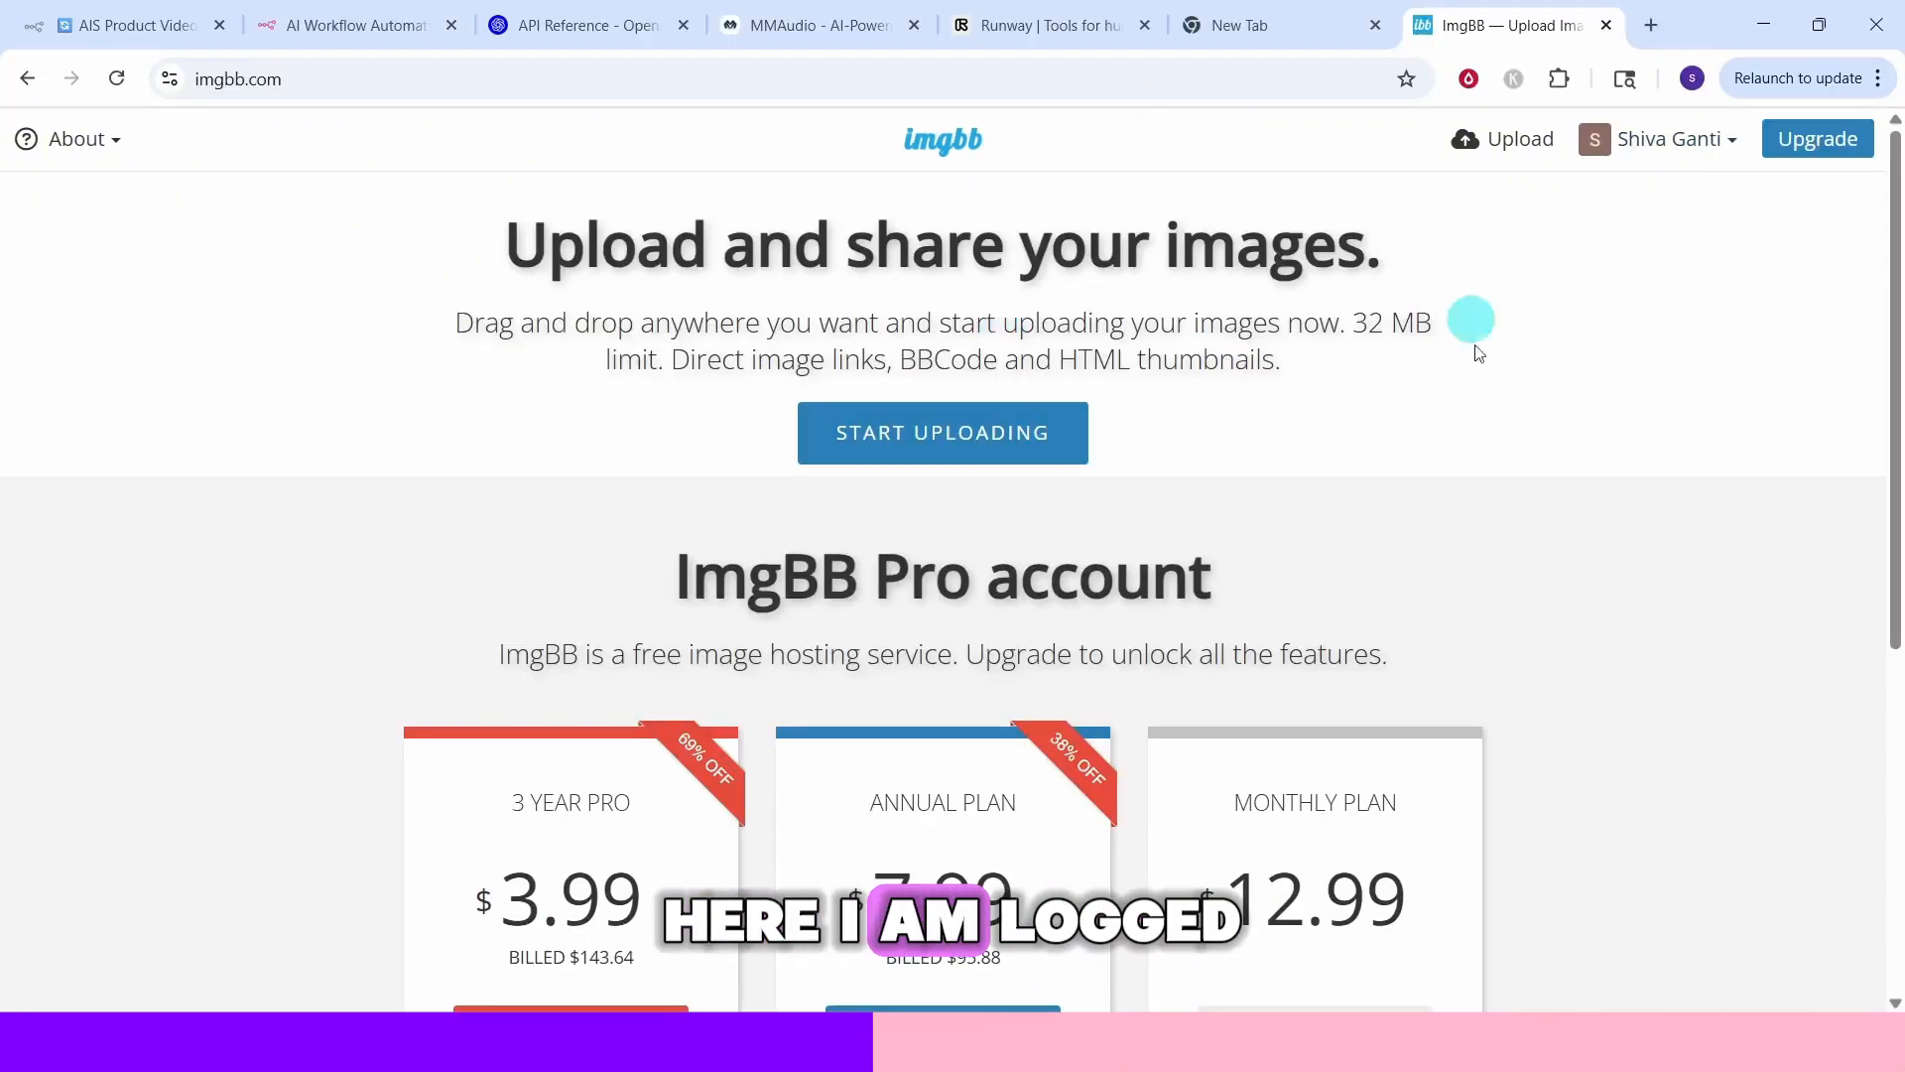
pyautogui.click(63, 144)
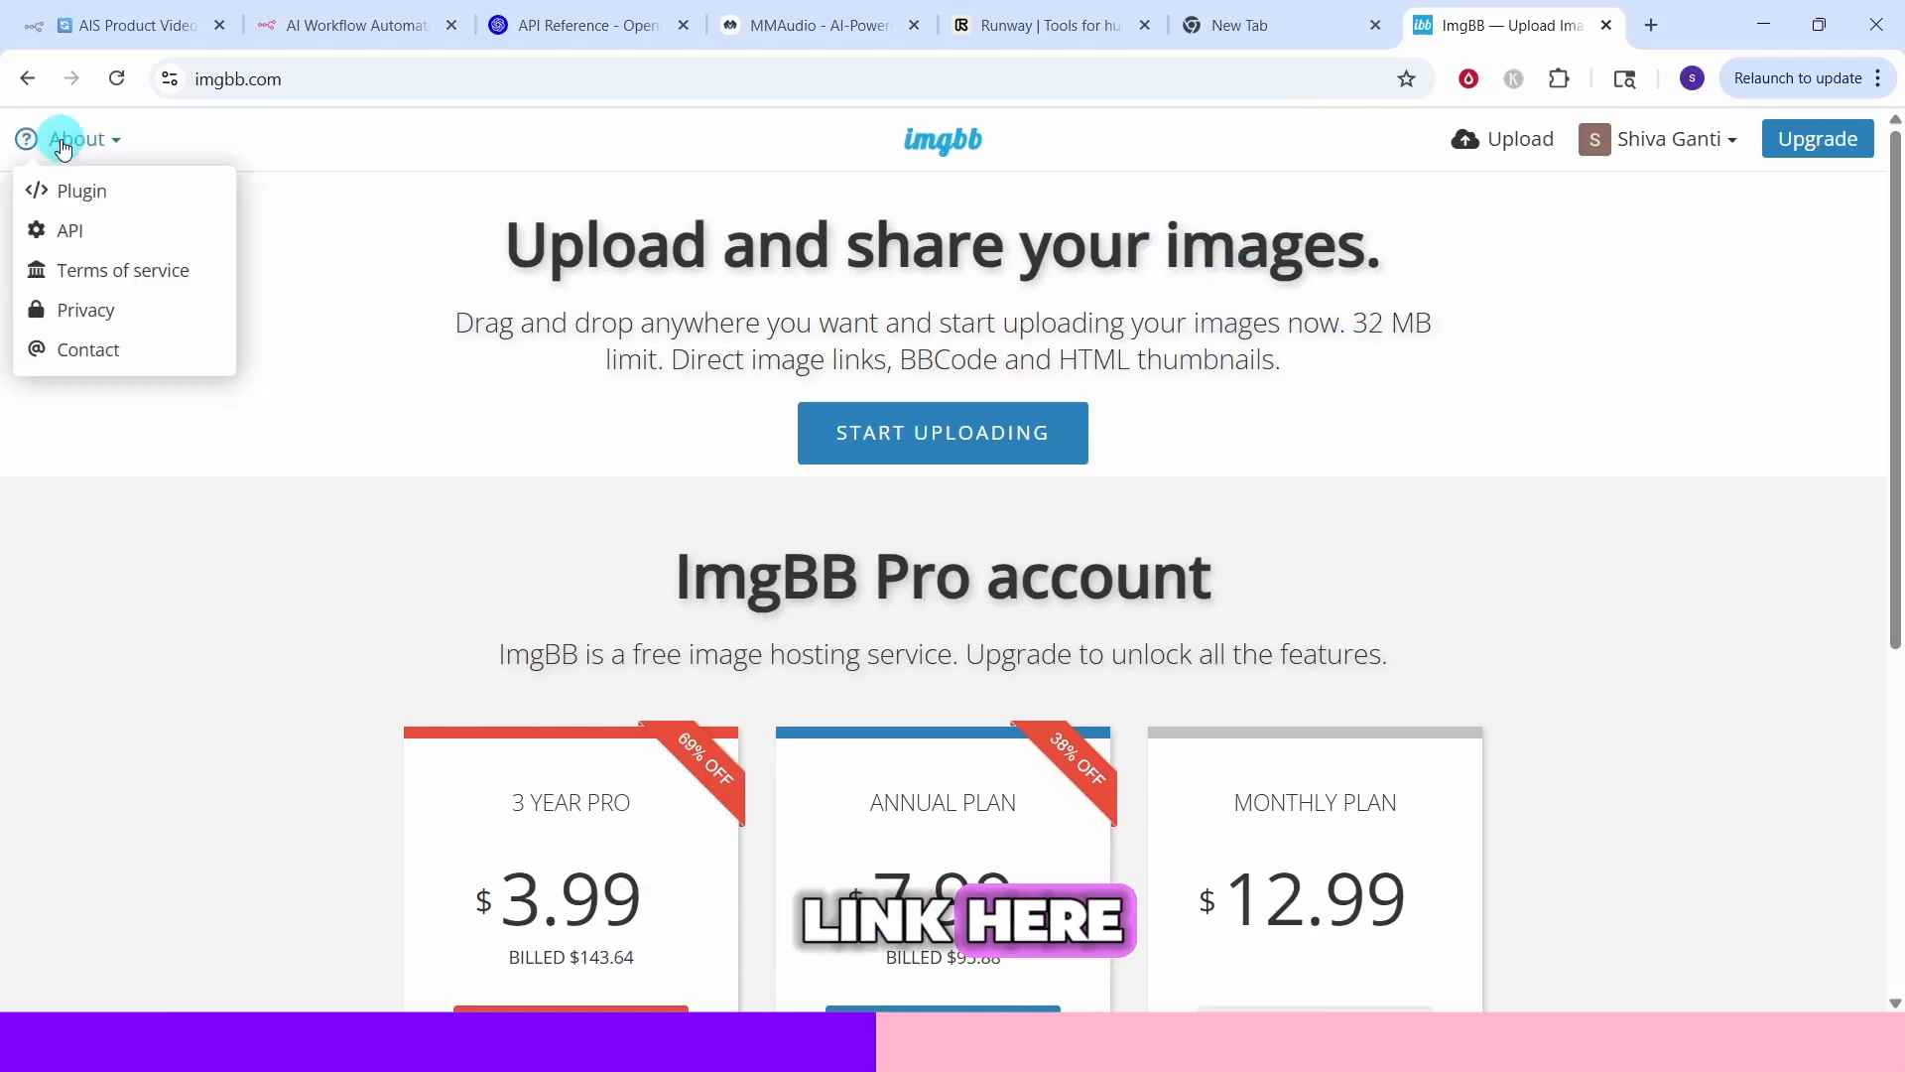
pyautogui.click(61, 238)
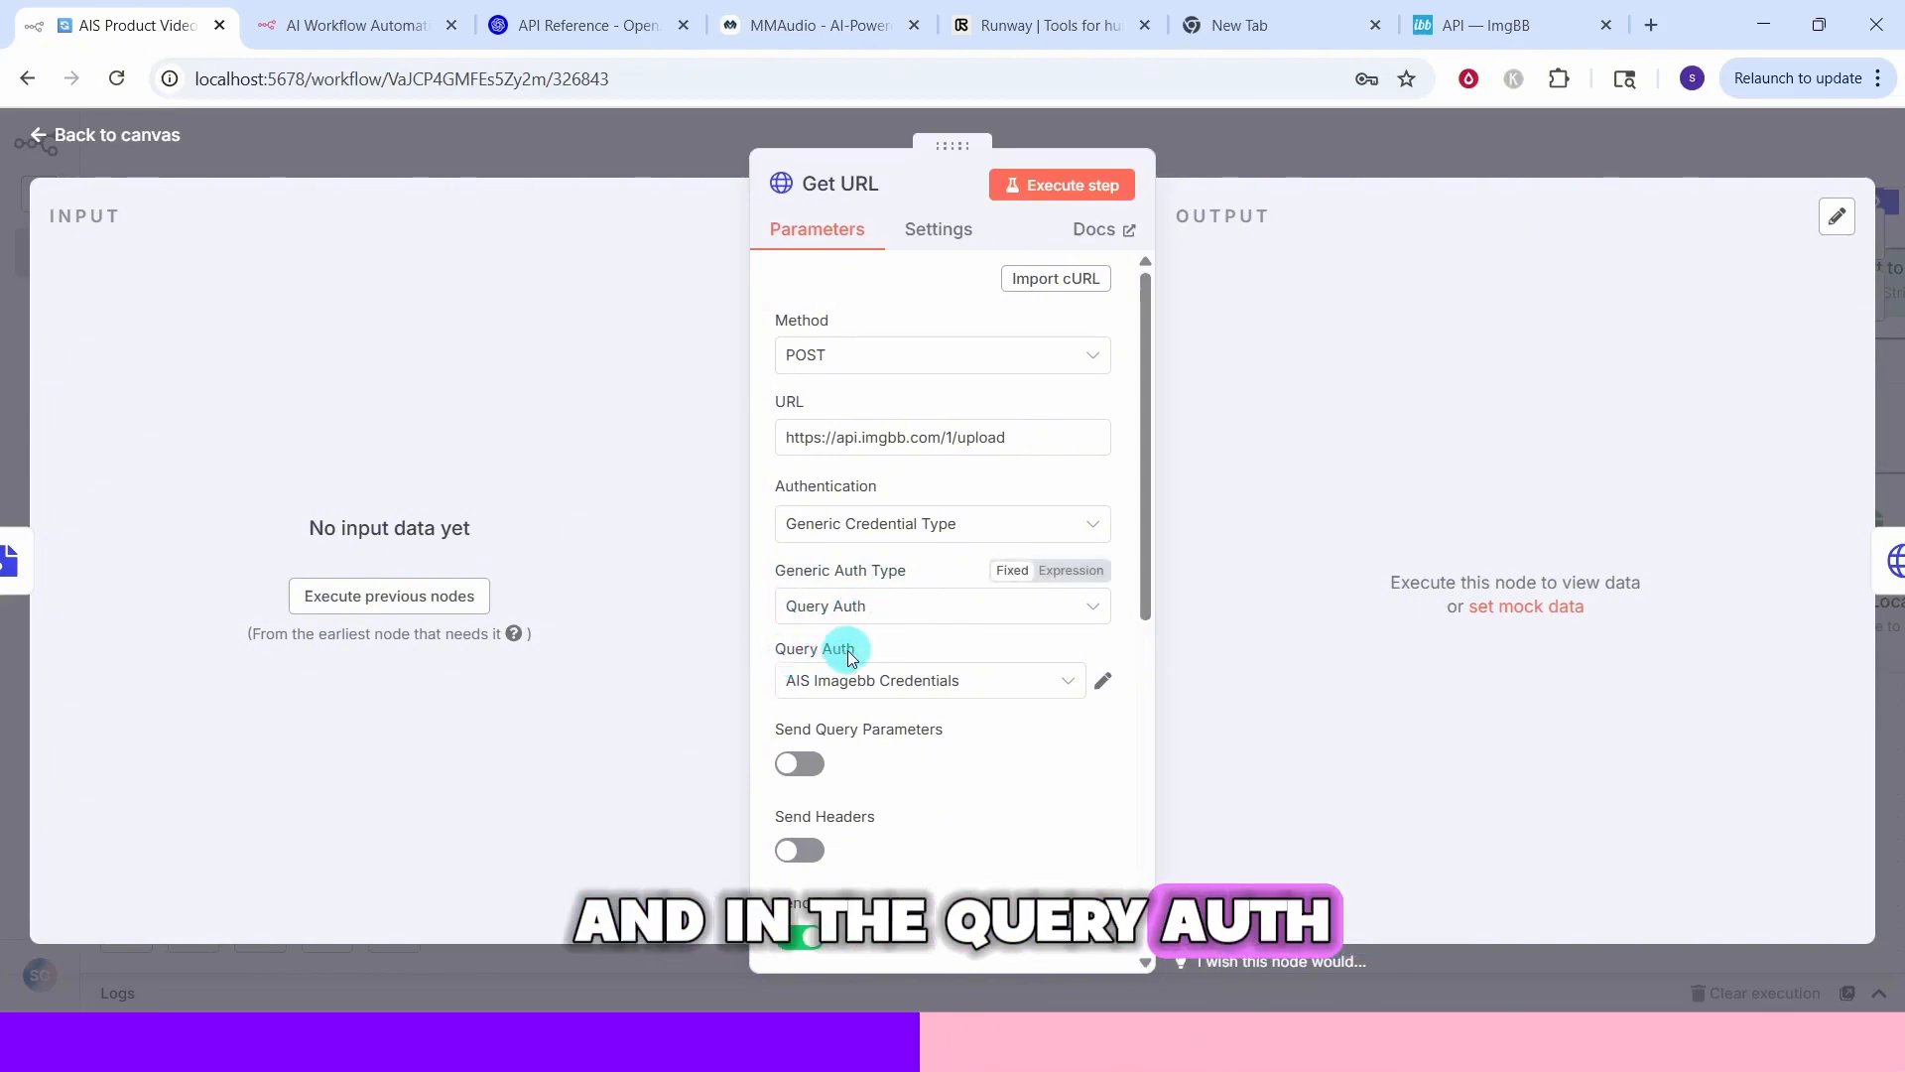
# Create a new Query Auth credential for the Get URL node with name key and the ImgBB API key as value
pyautogui.click(1057, 682)
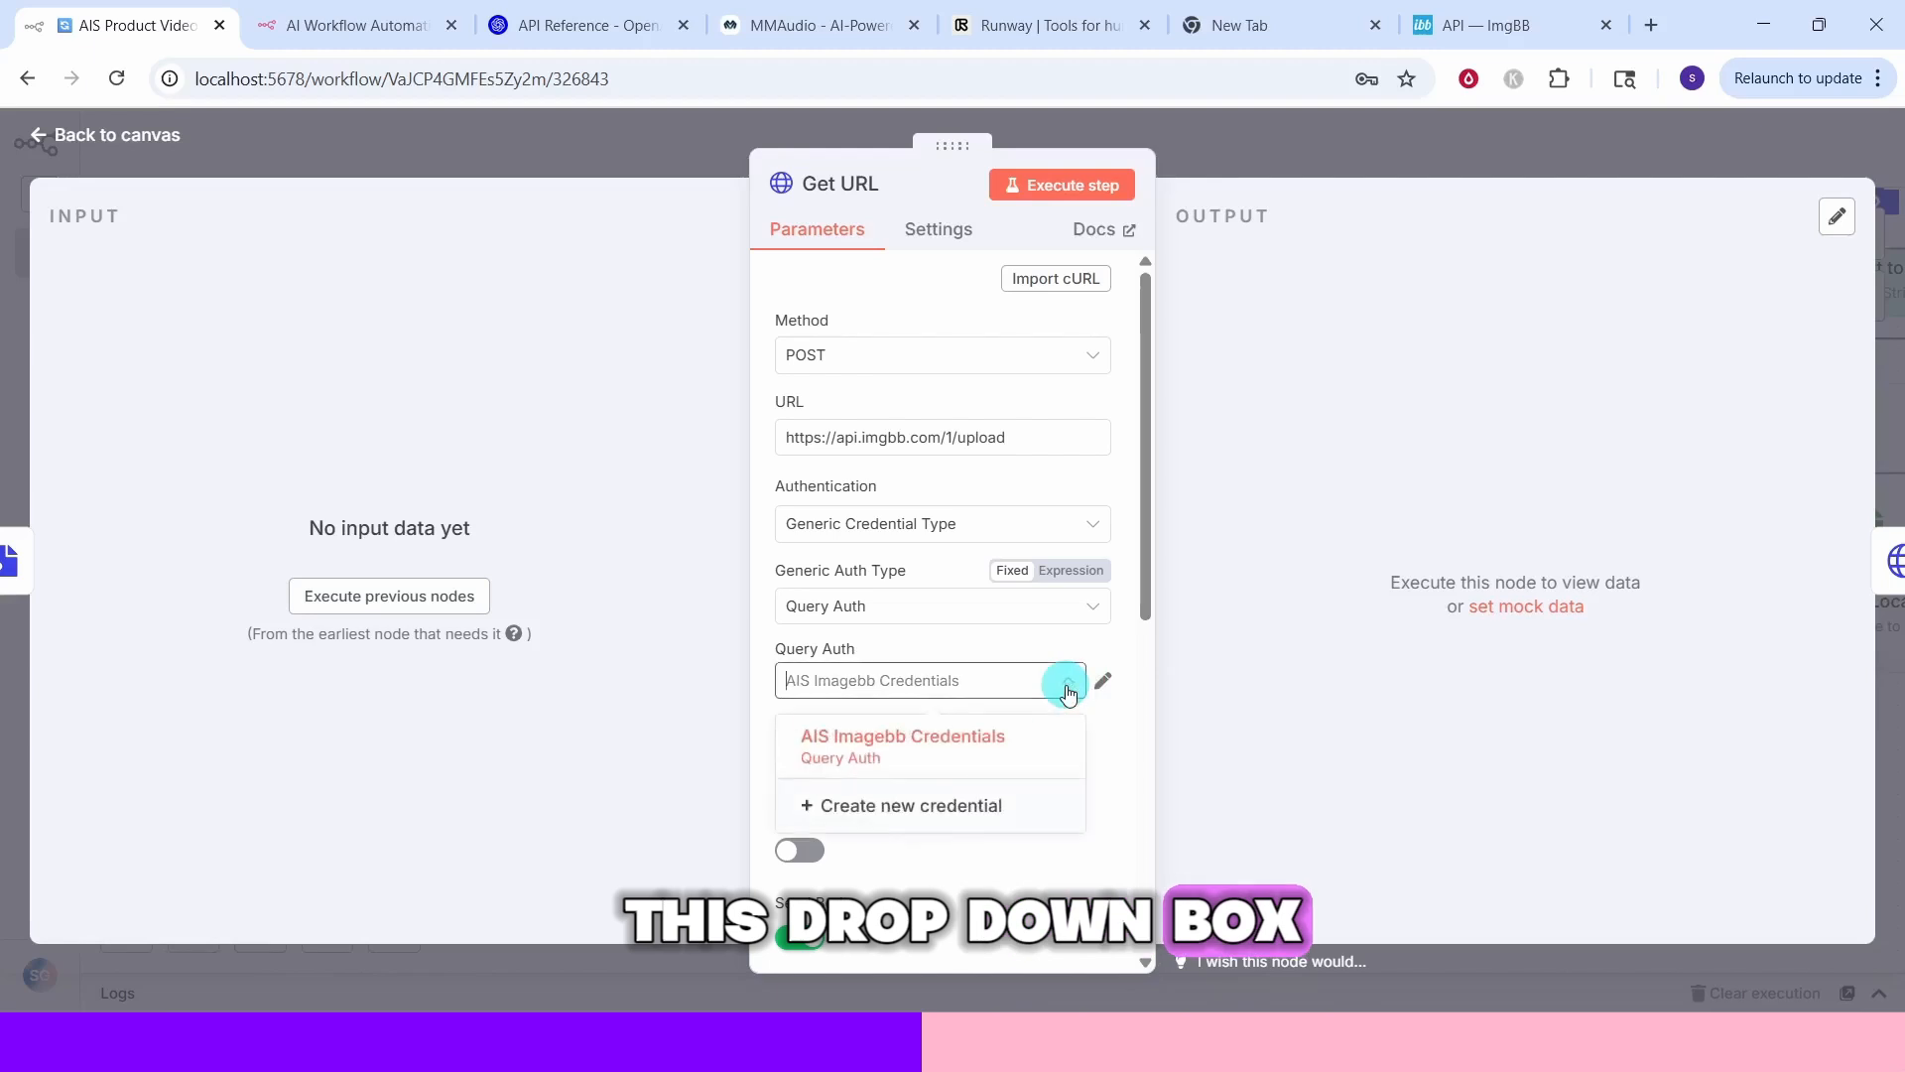
pyautogui.click(914, 813)
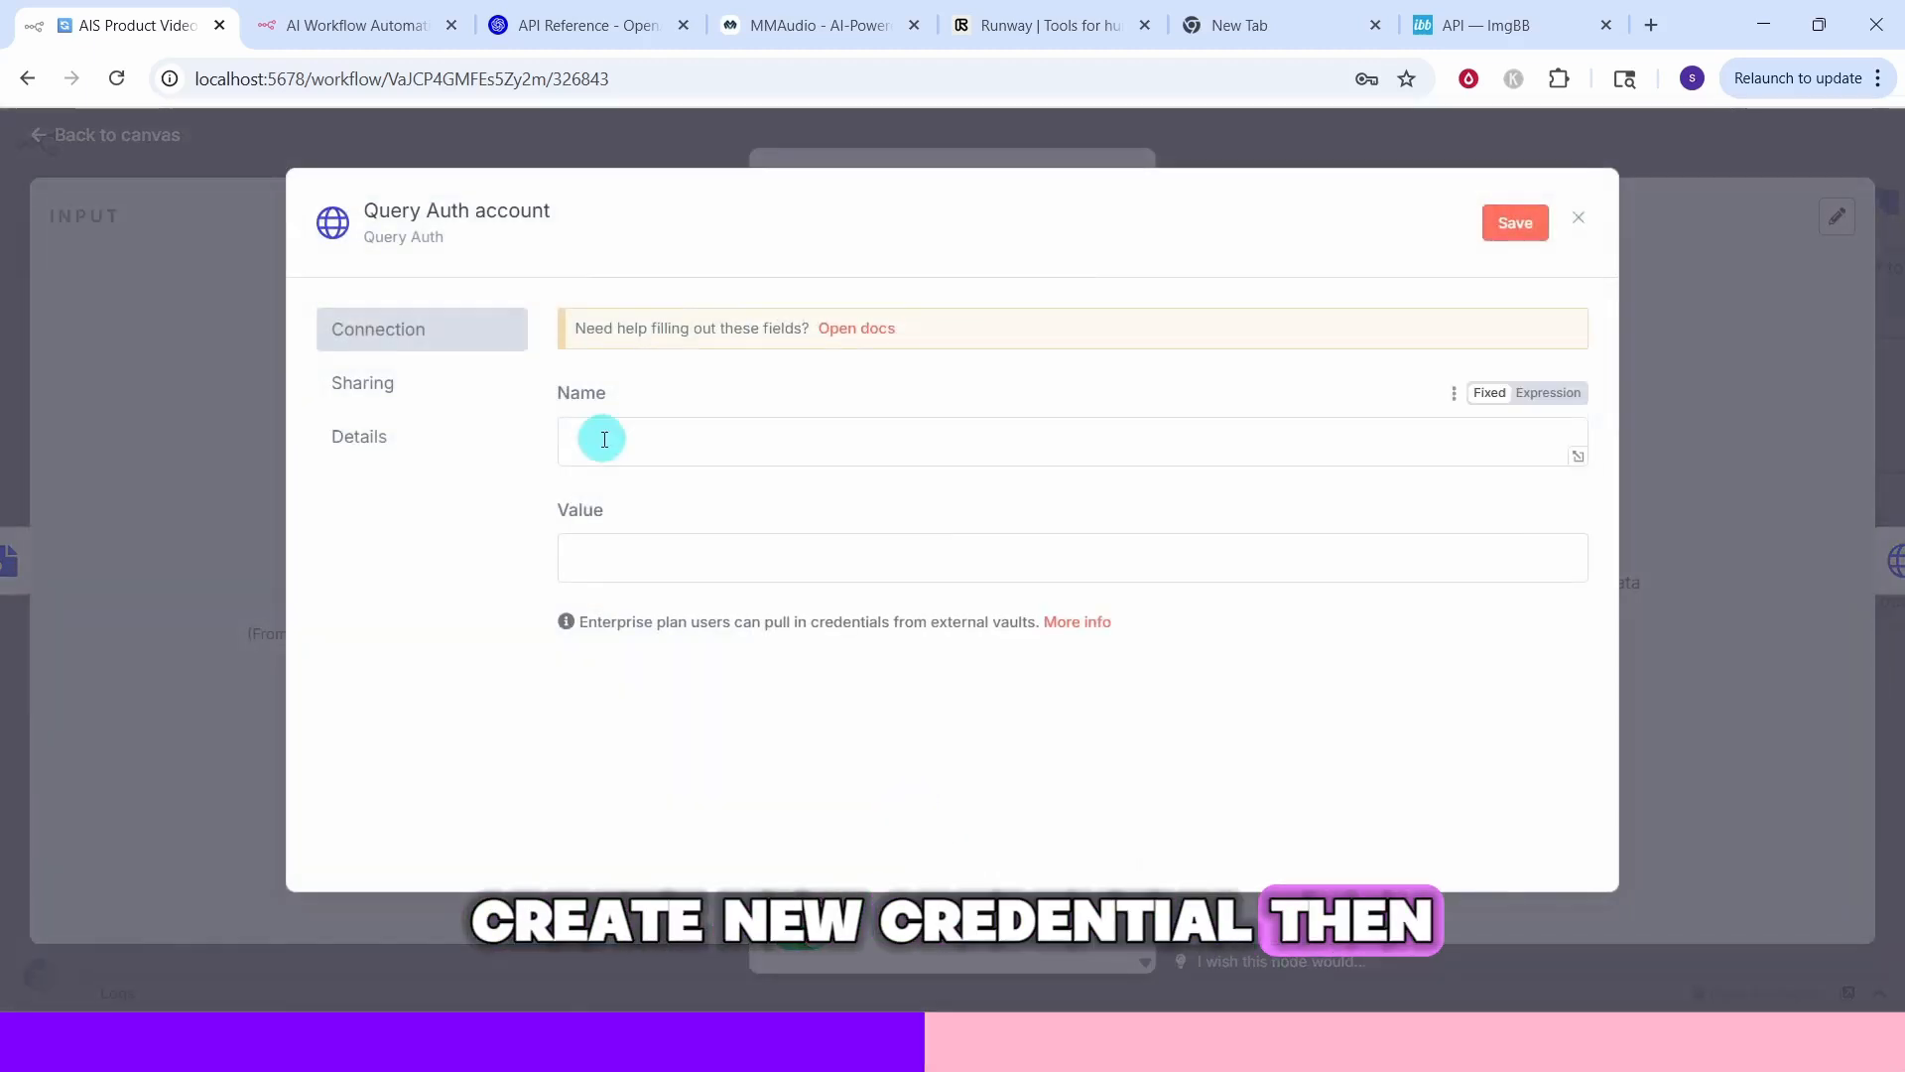
pyautogui.write('key')
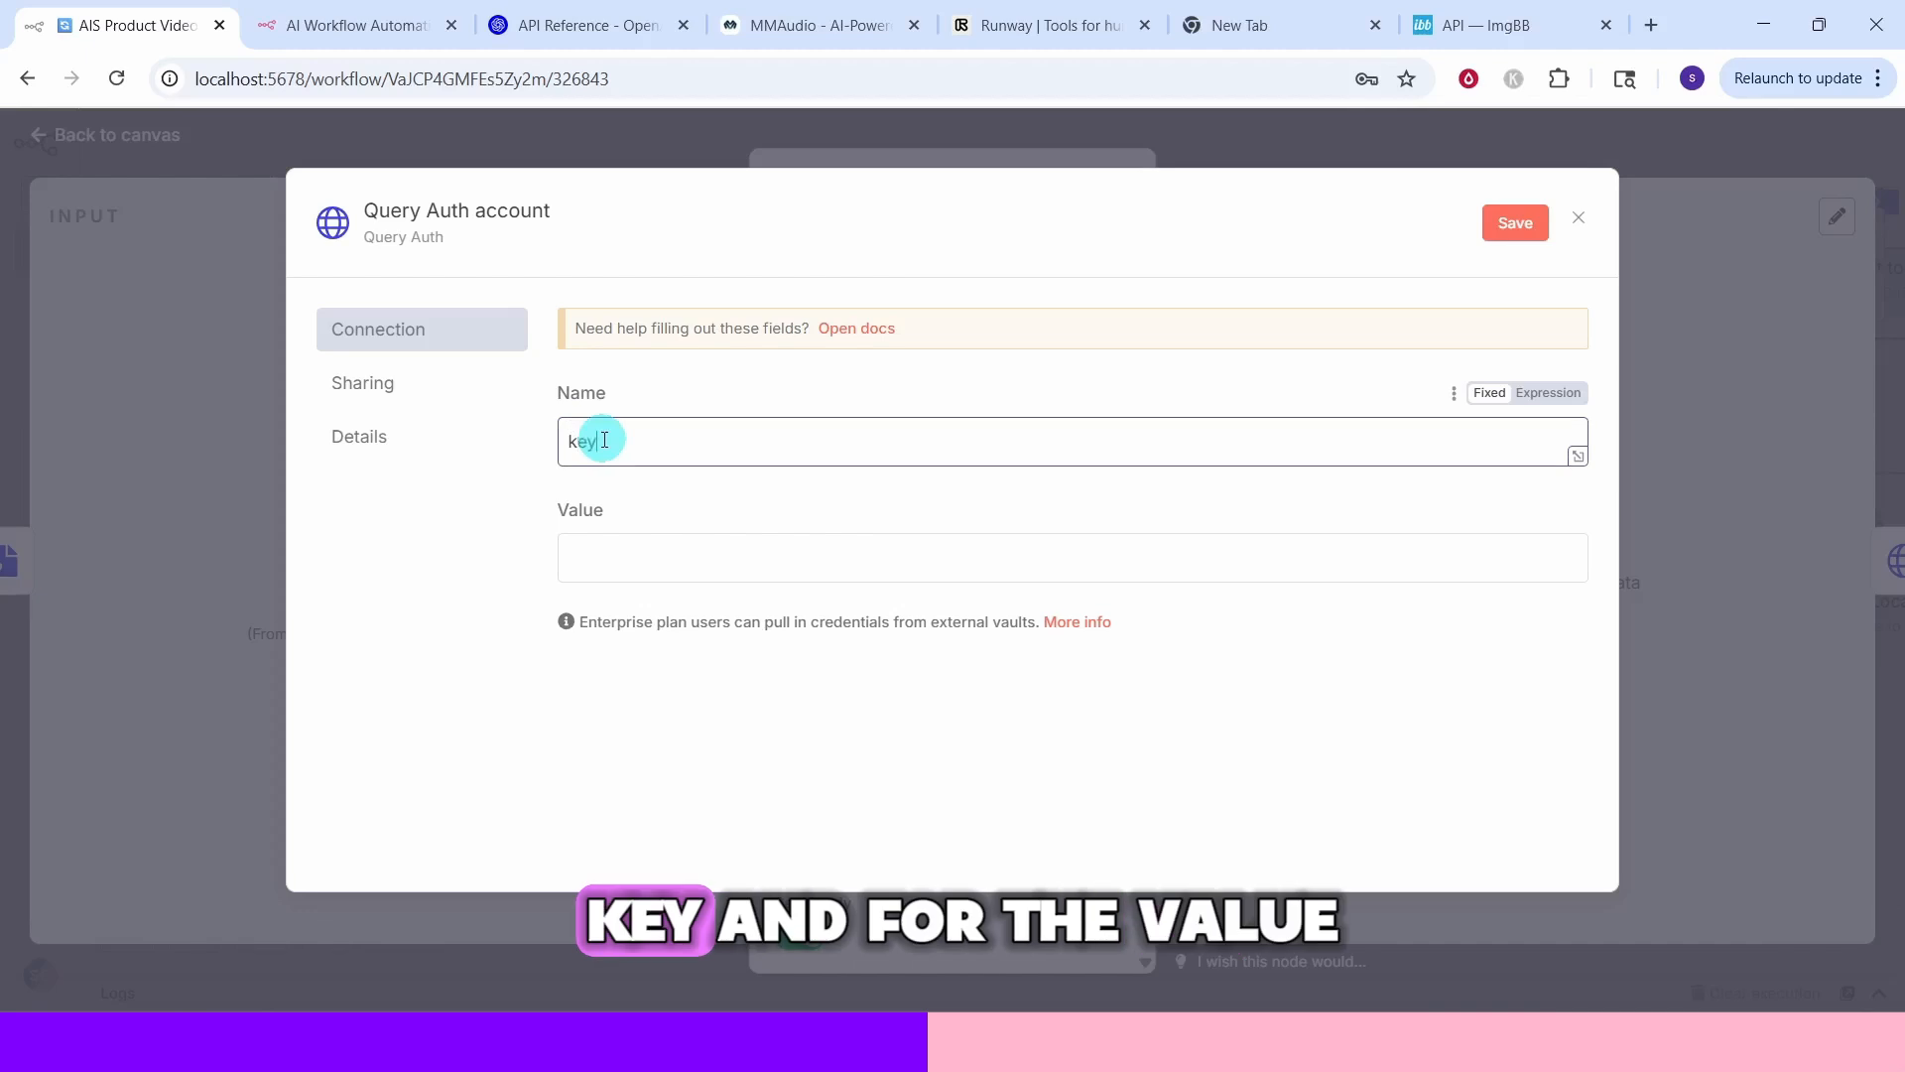
pyautogui.click(594, 548)
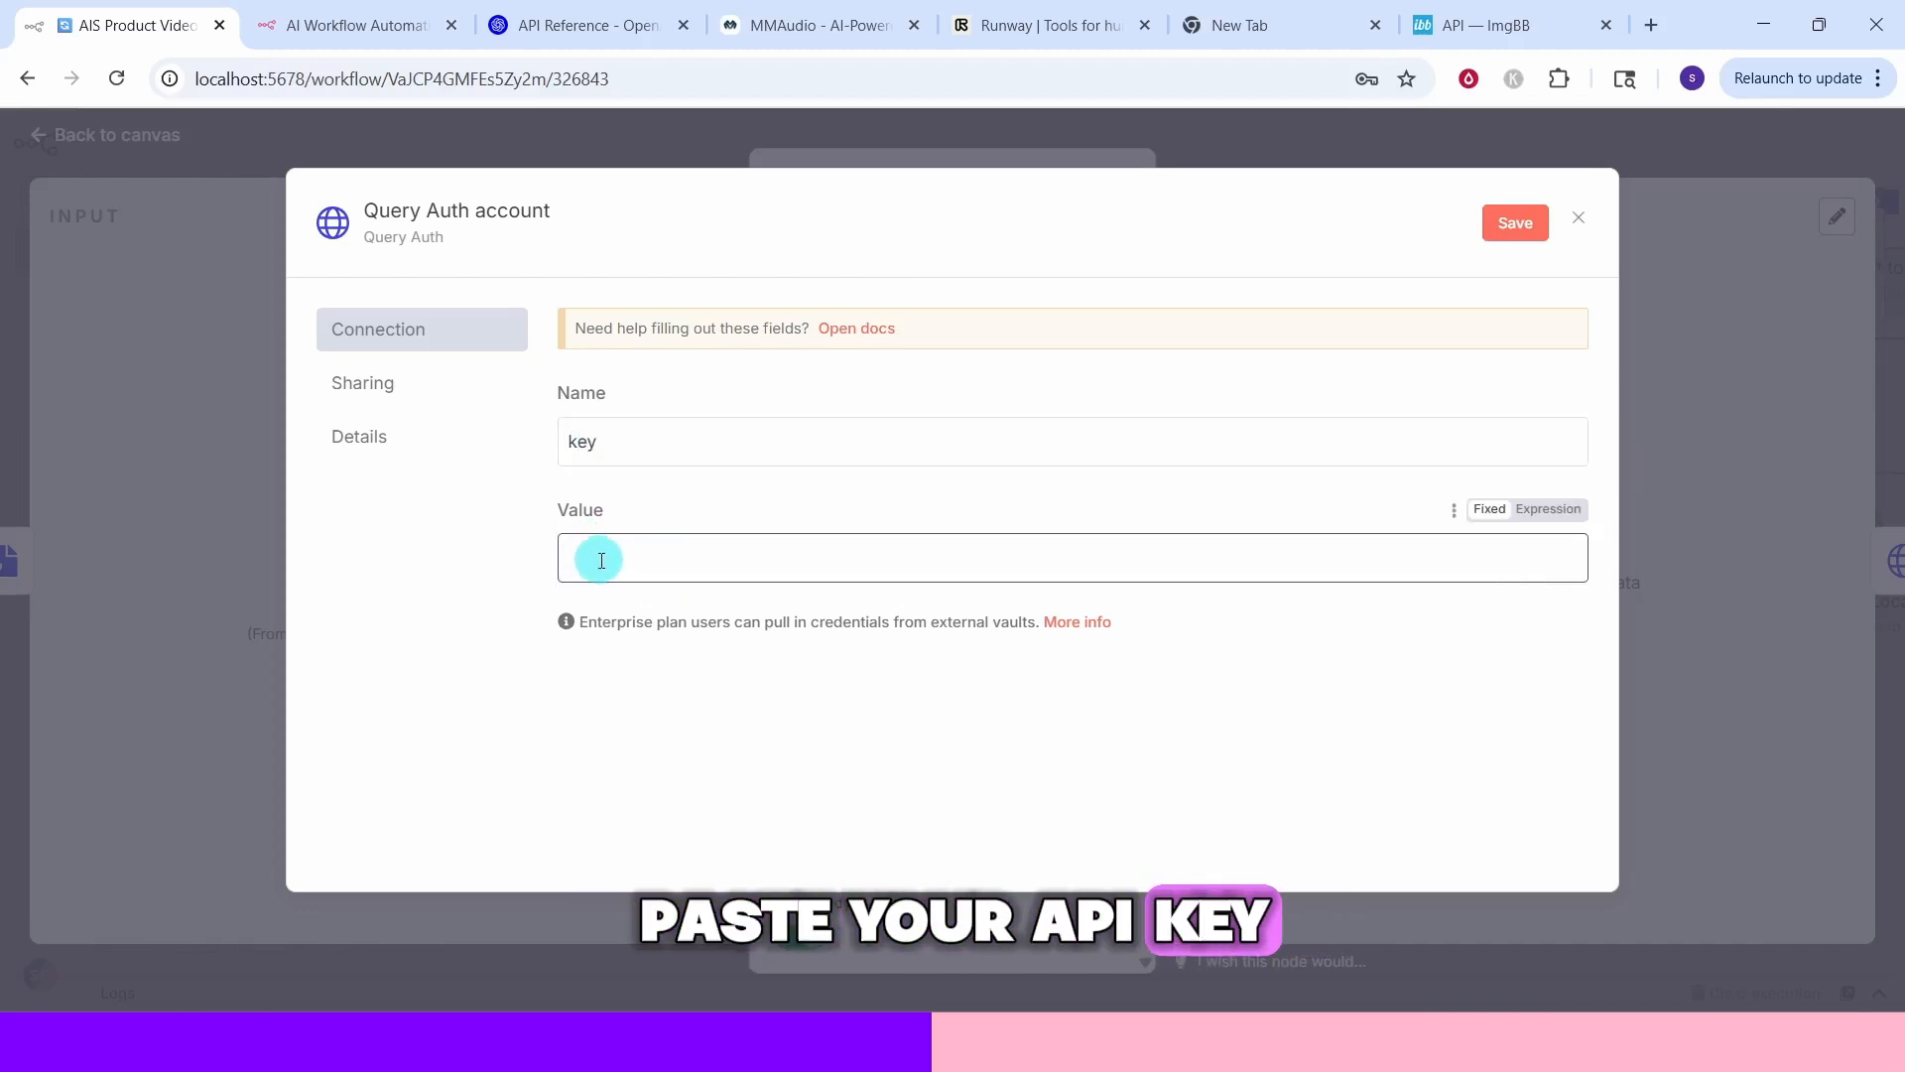
pyautogui.click(1518, 234)
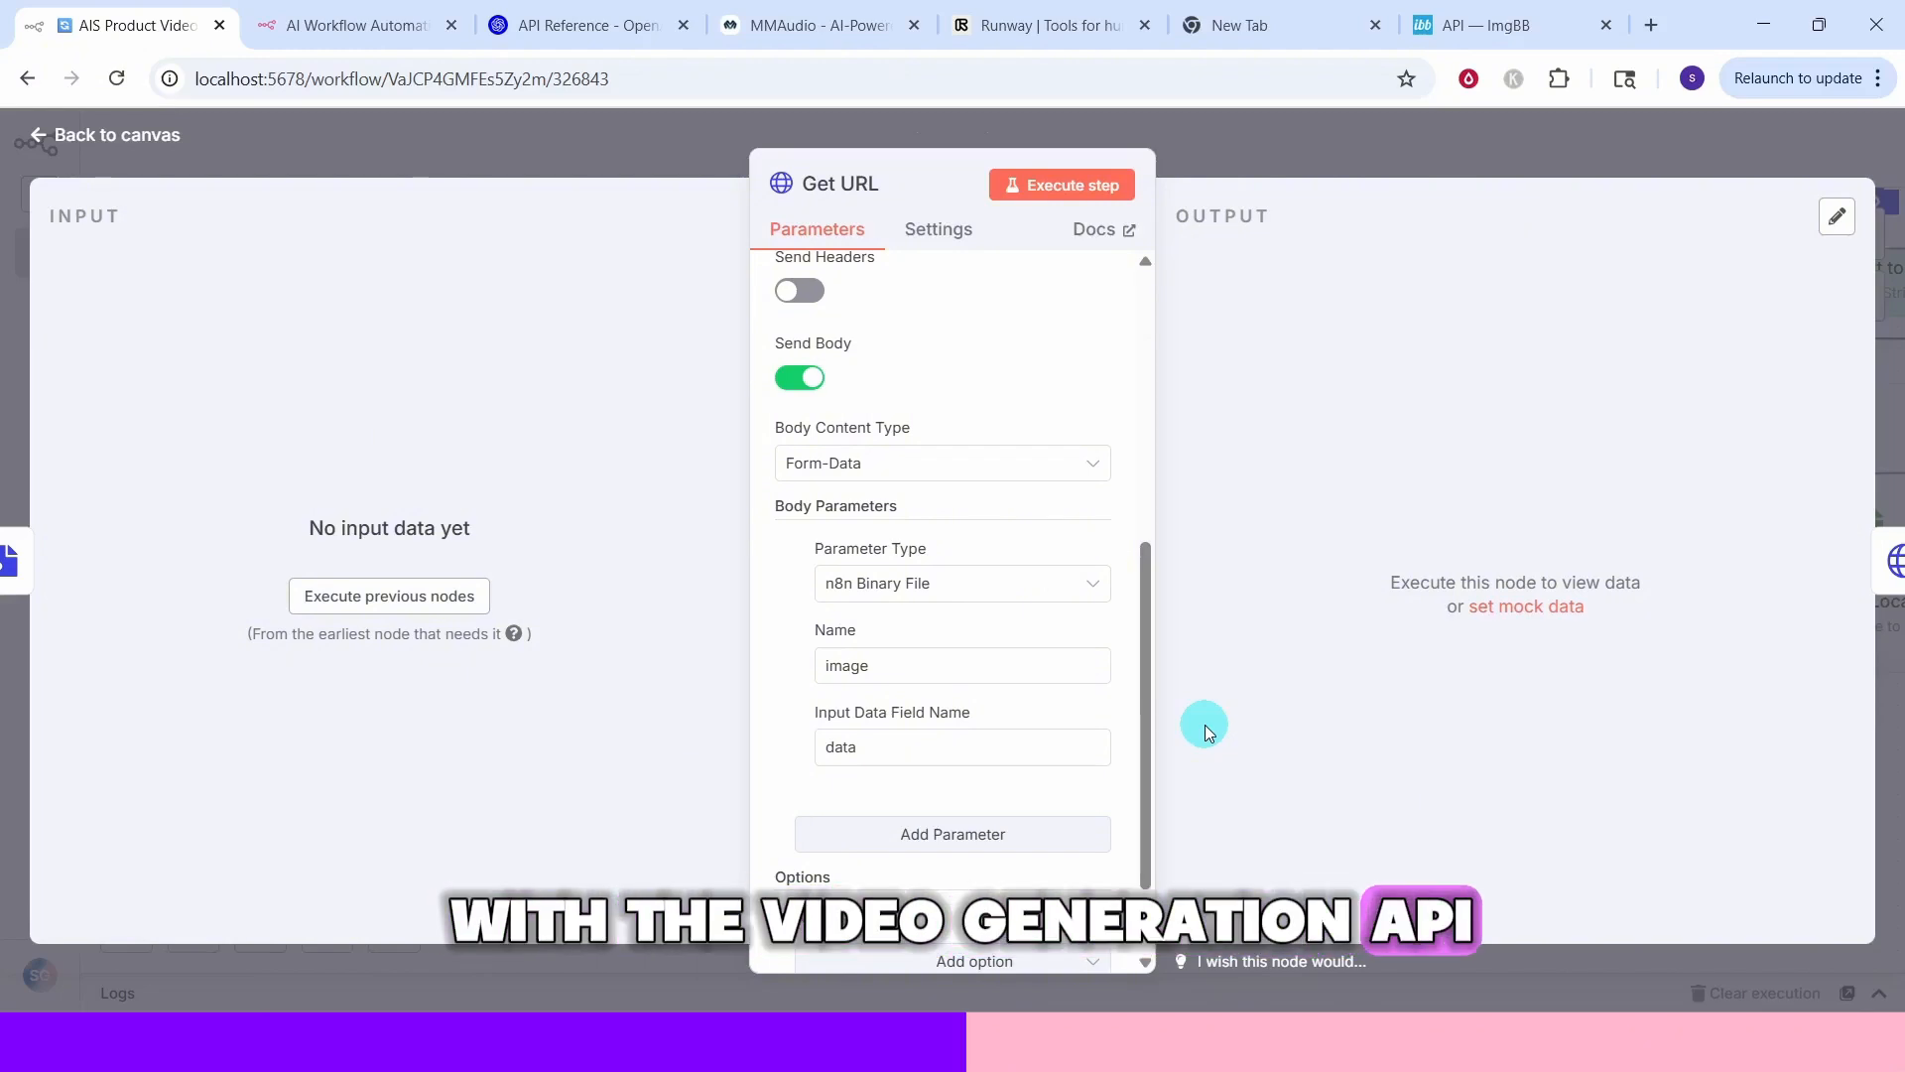
pyautogui.press('Escape')
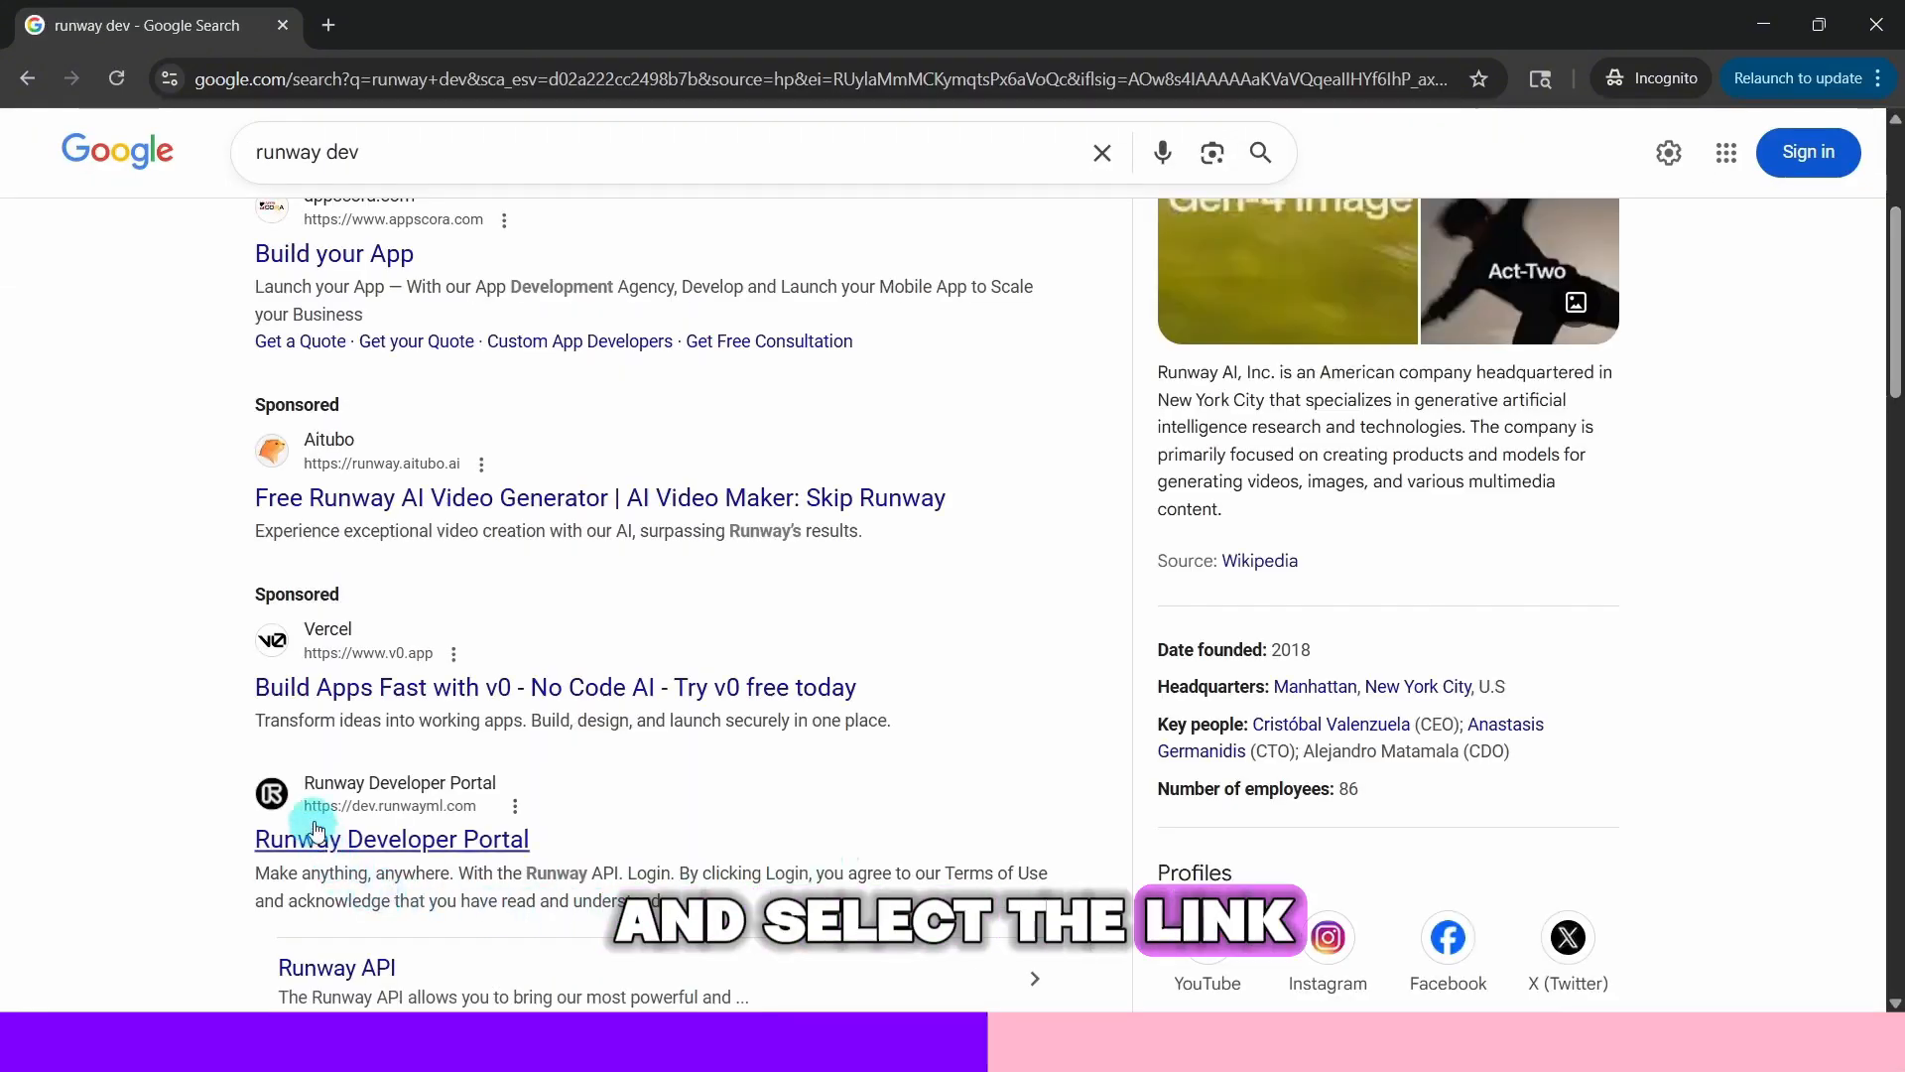
# Open the Runway Developer Portal and go to its login and sign-up page
pyautogui.click(412, 838)
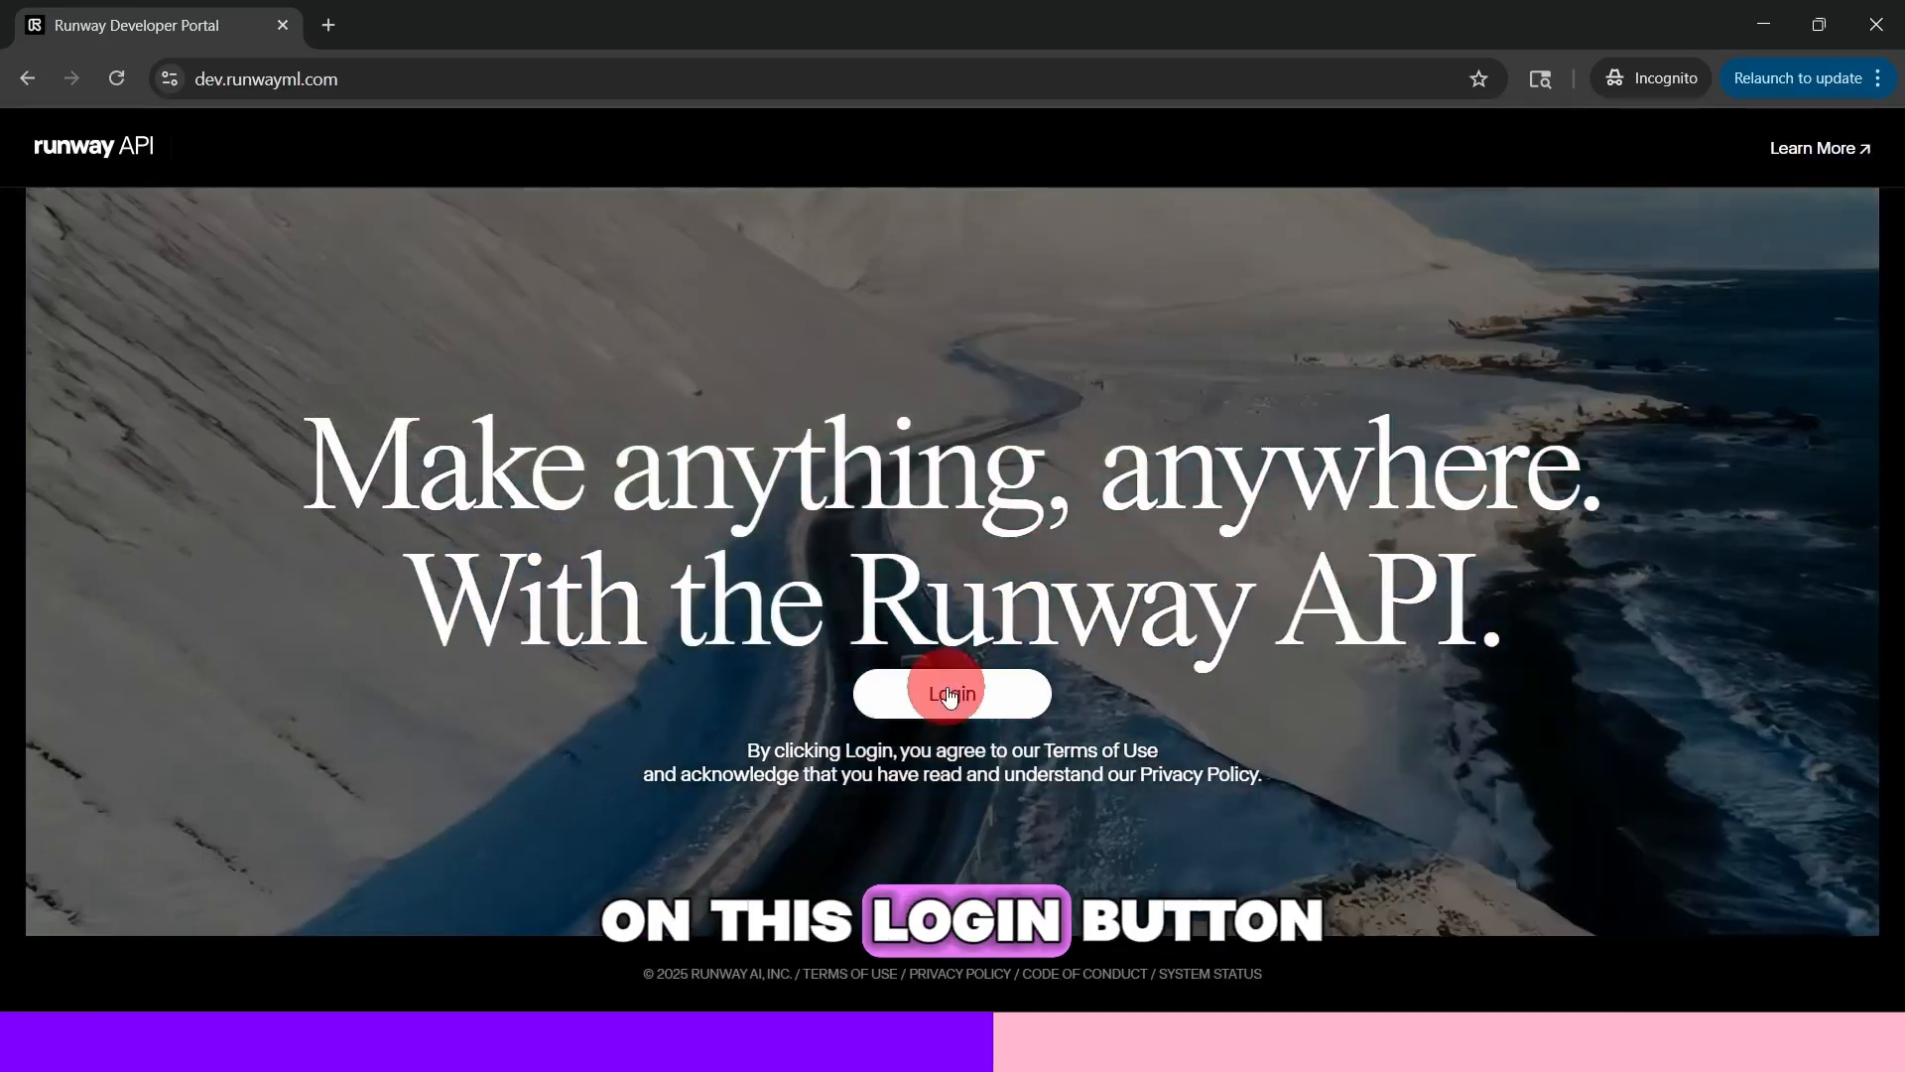
pyautogui.click(949, 694)
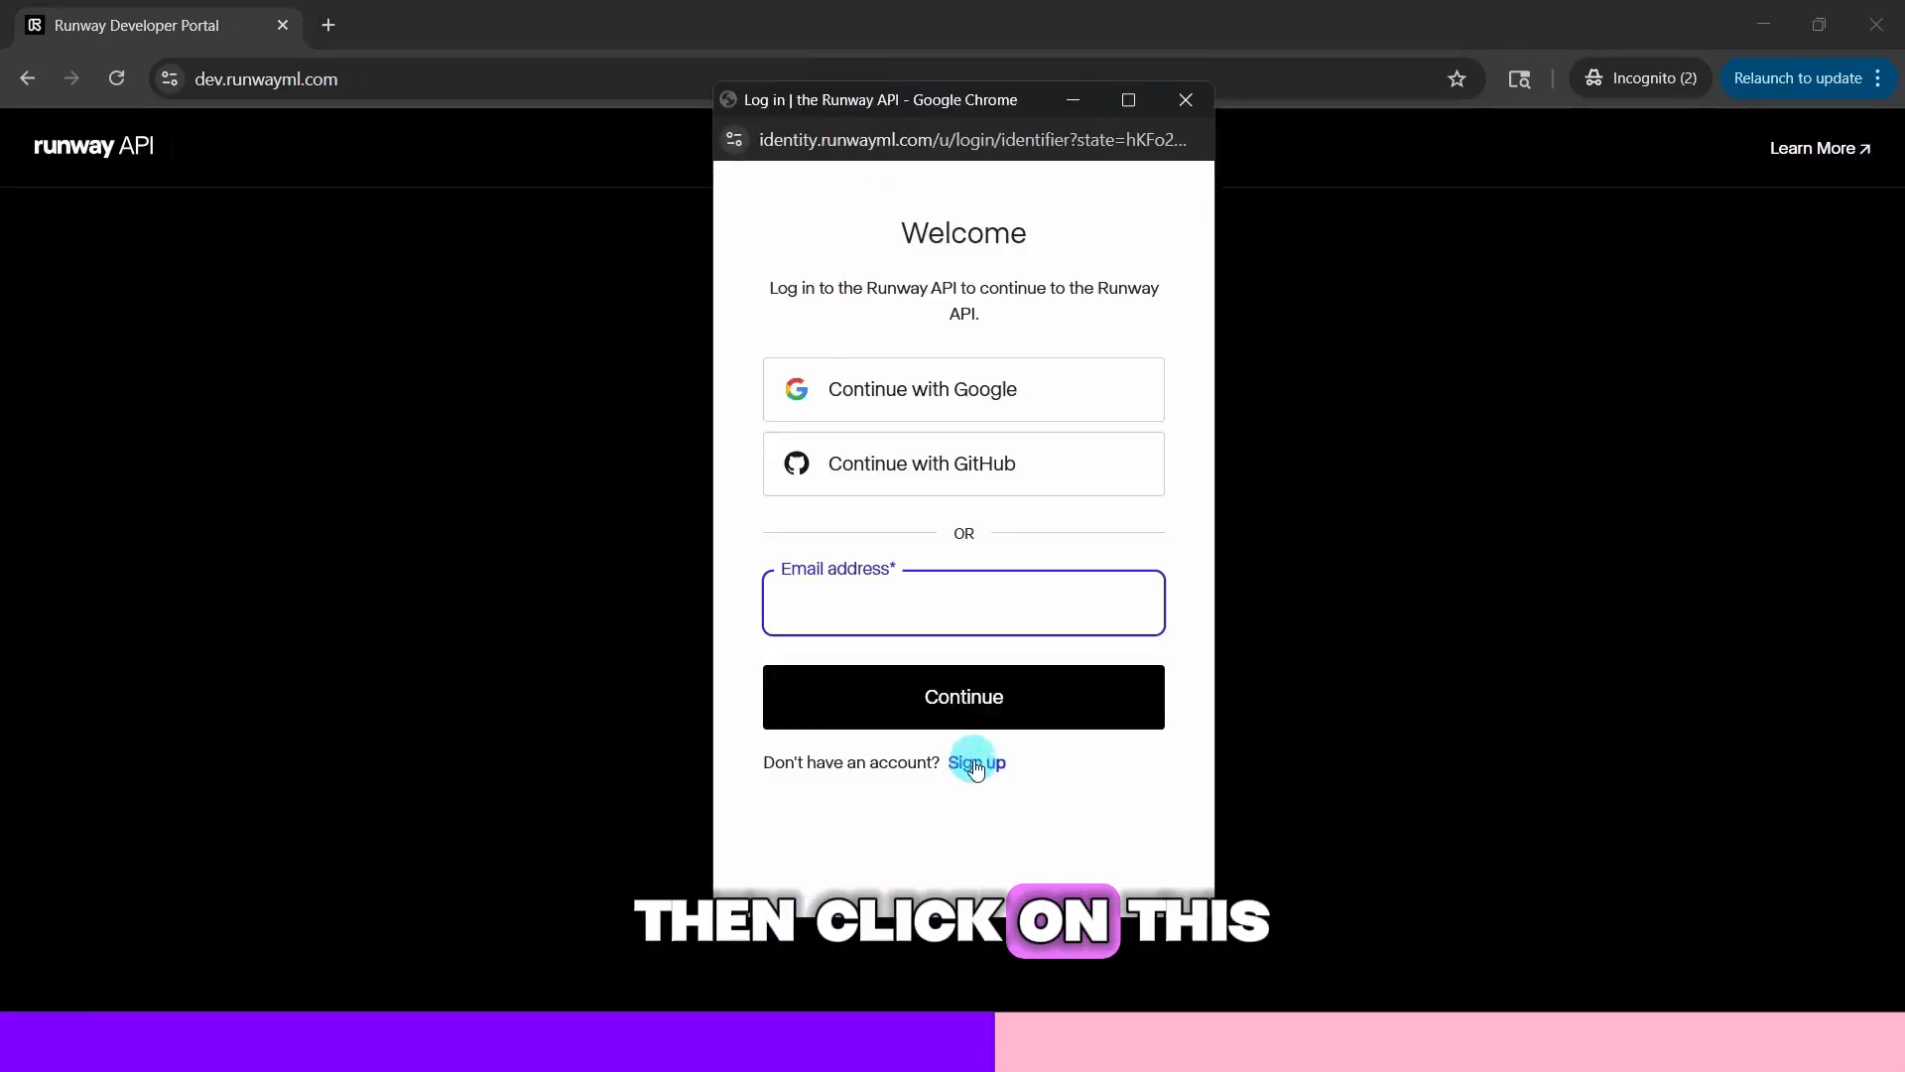
pyautogui.click(976, 764)
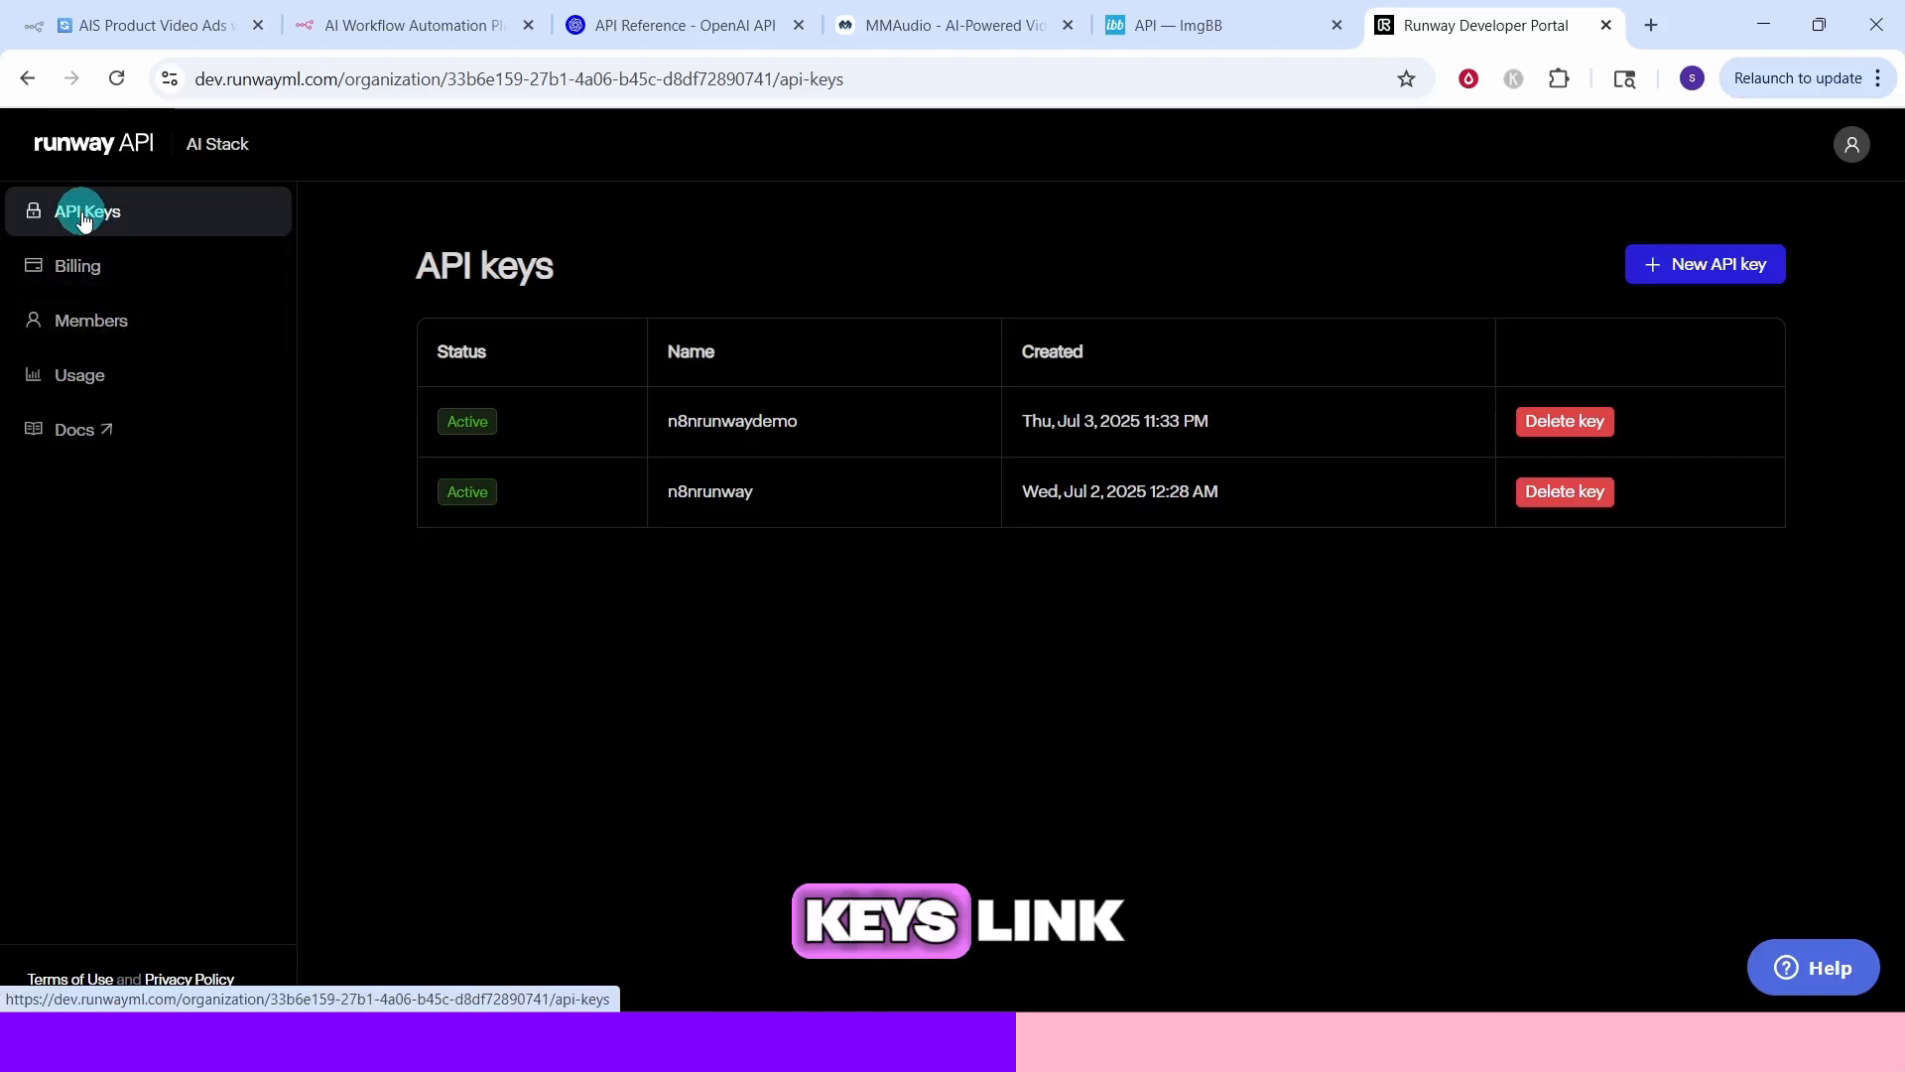
# Create a new Runway API key named n8ntest
pyautogui.click(1697, 269)
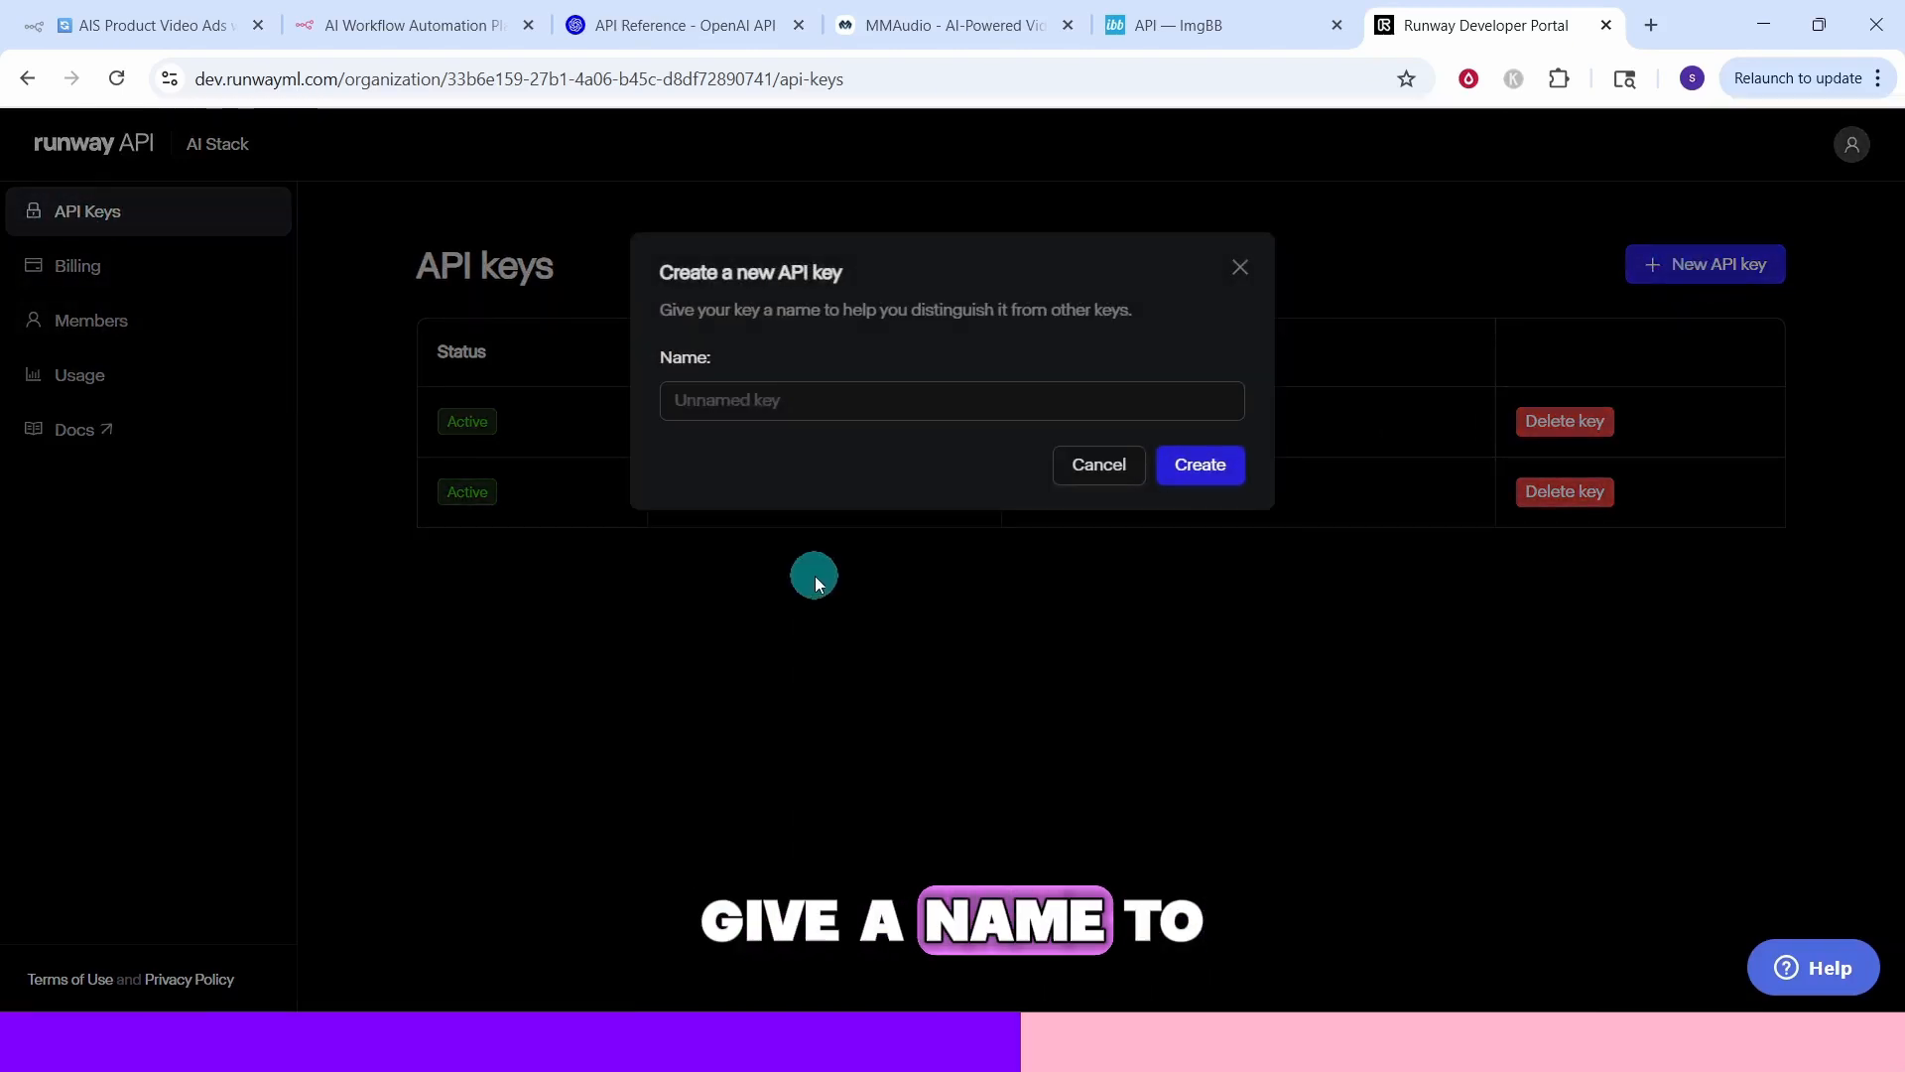
pyautogui.write('n8ntest')
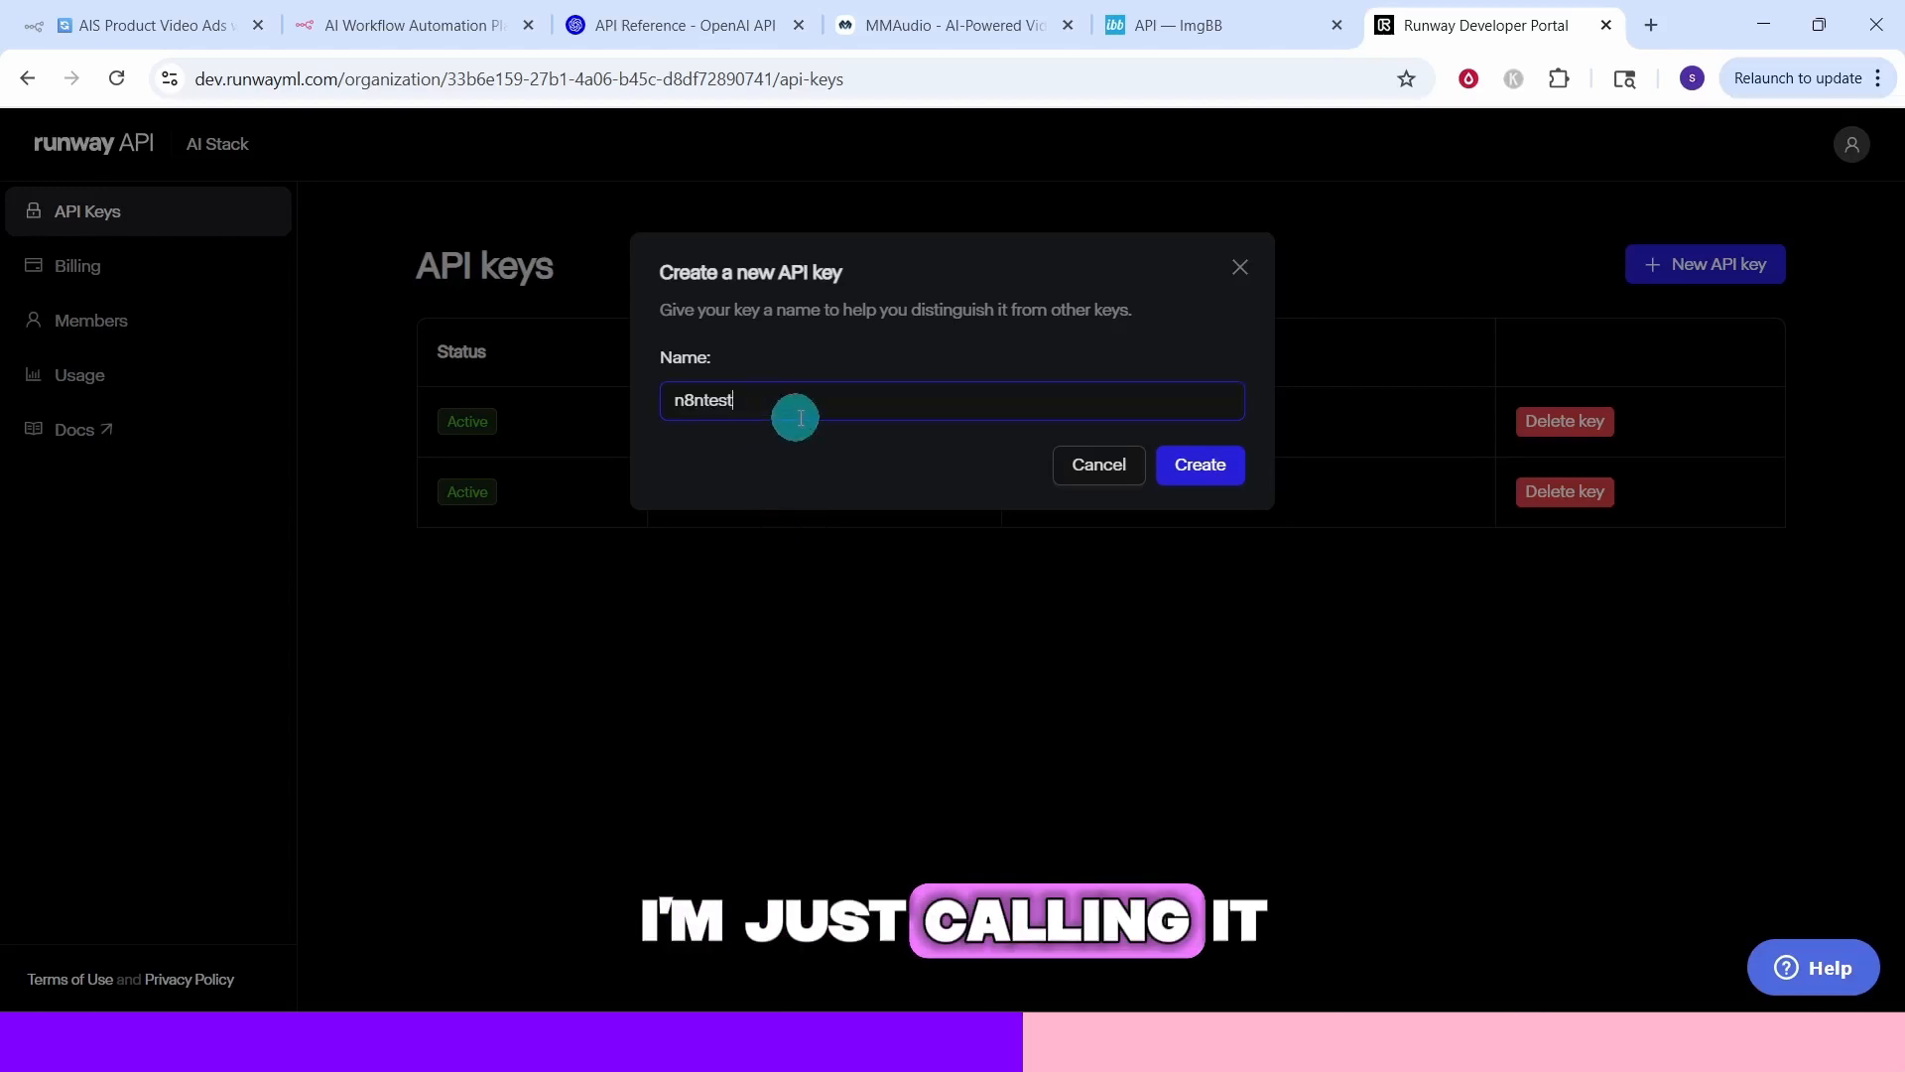
pyautogui.click(1202, 472)
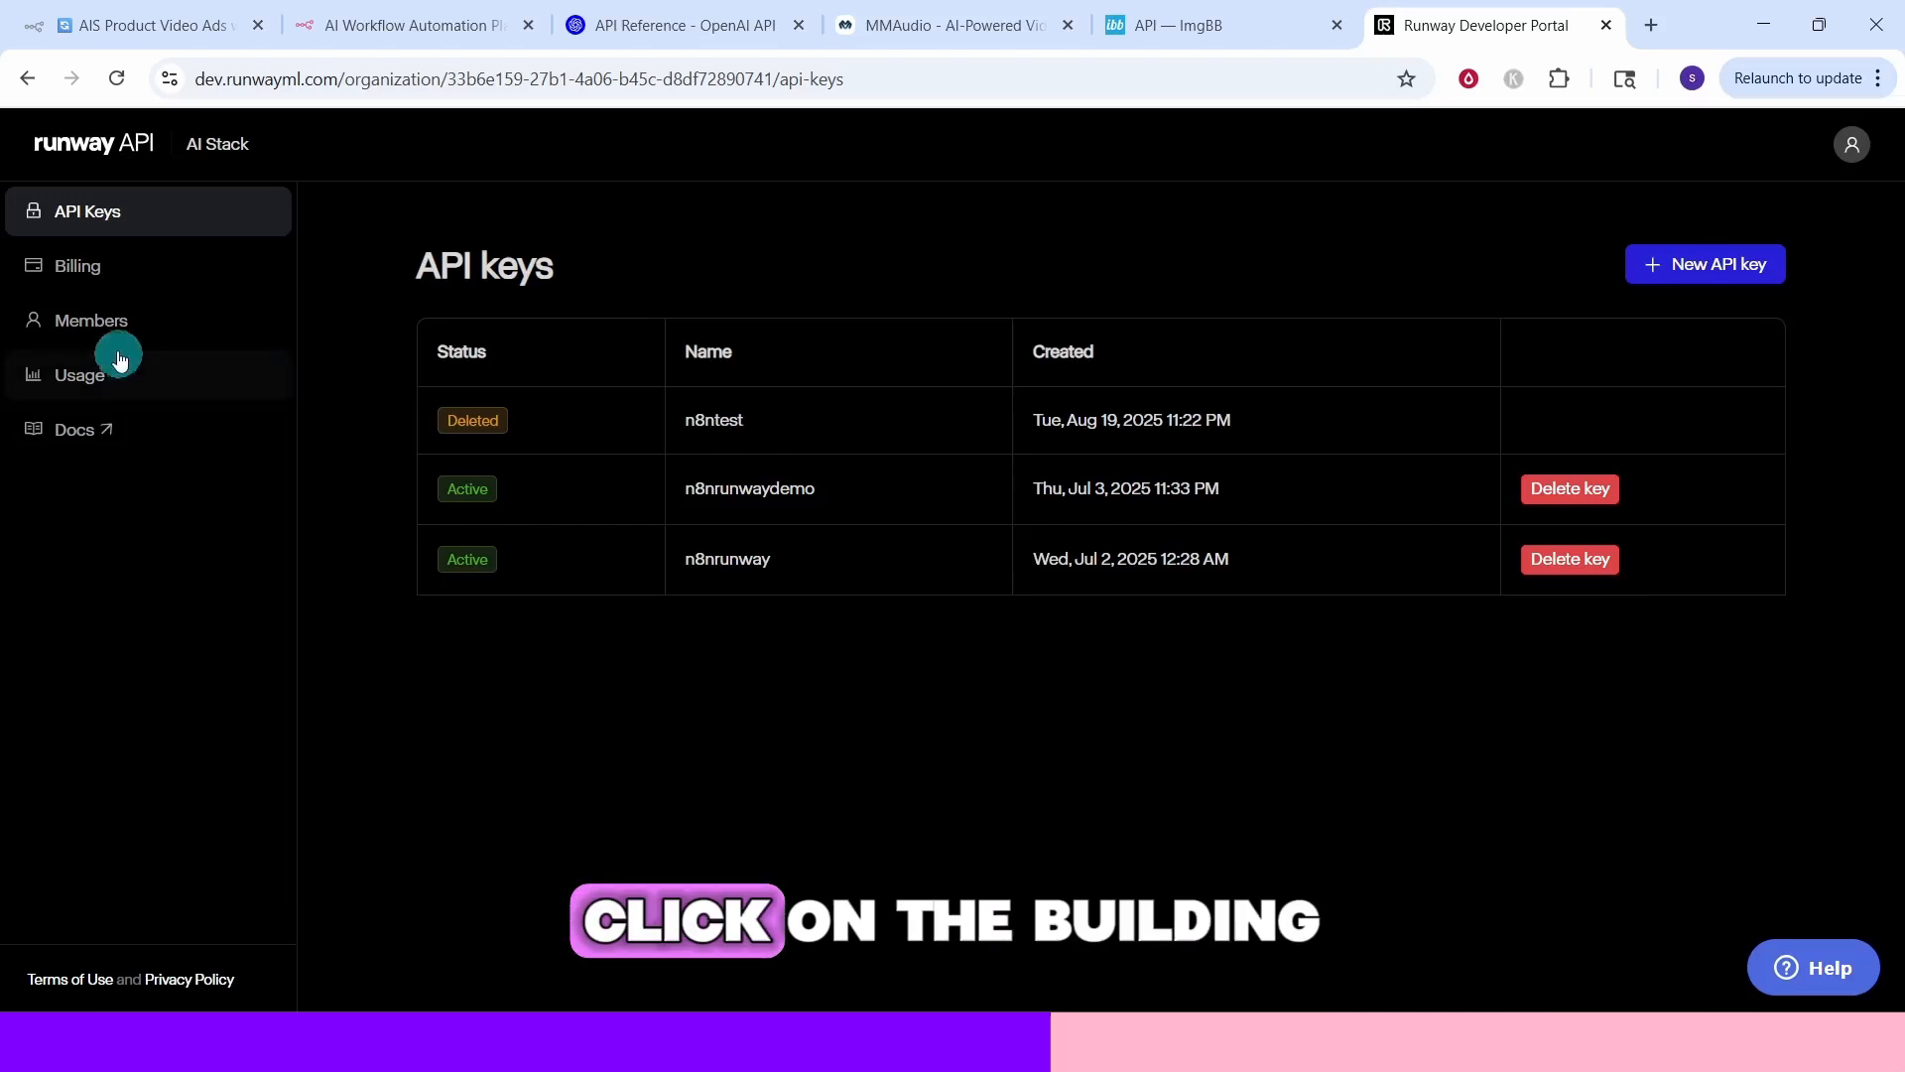
# Review the Runway billing page's credit purchase options, then open the API Reference in the Runway docs
pyautogui.click(78, 268)
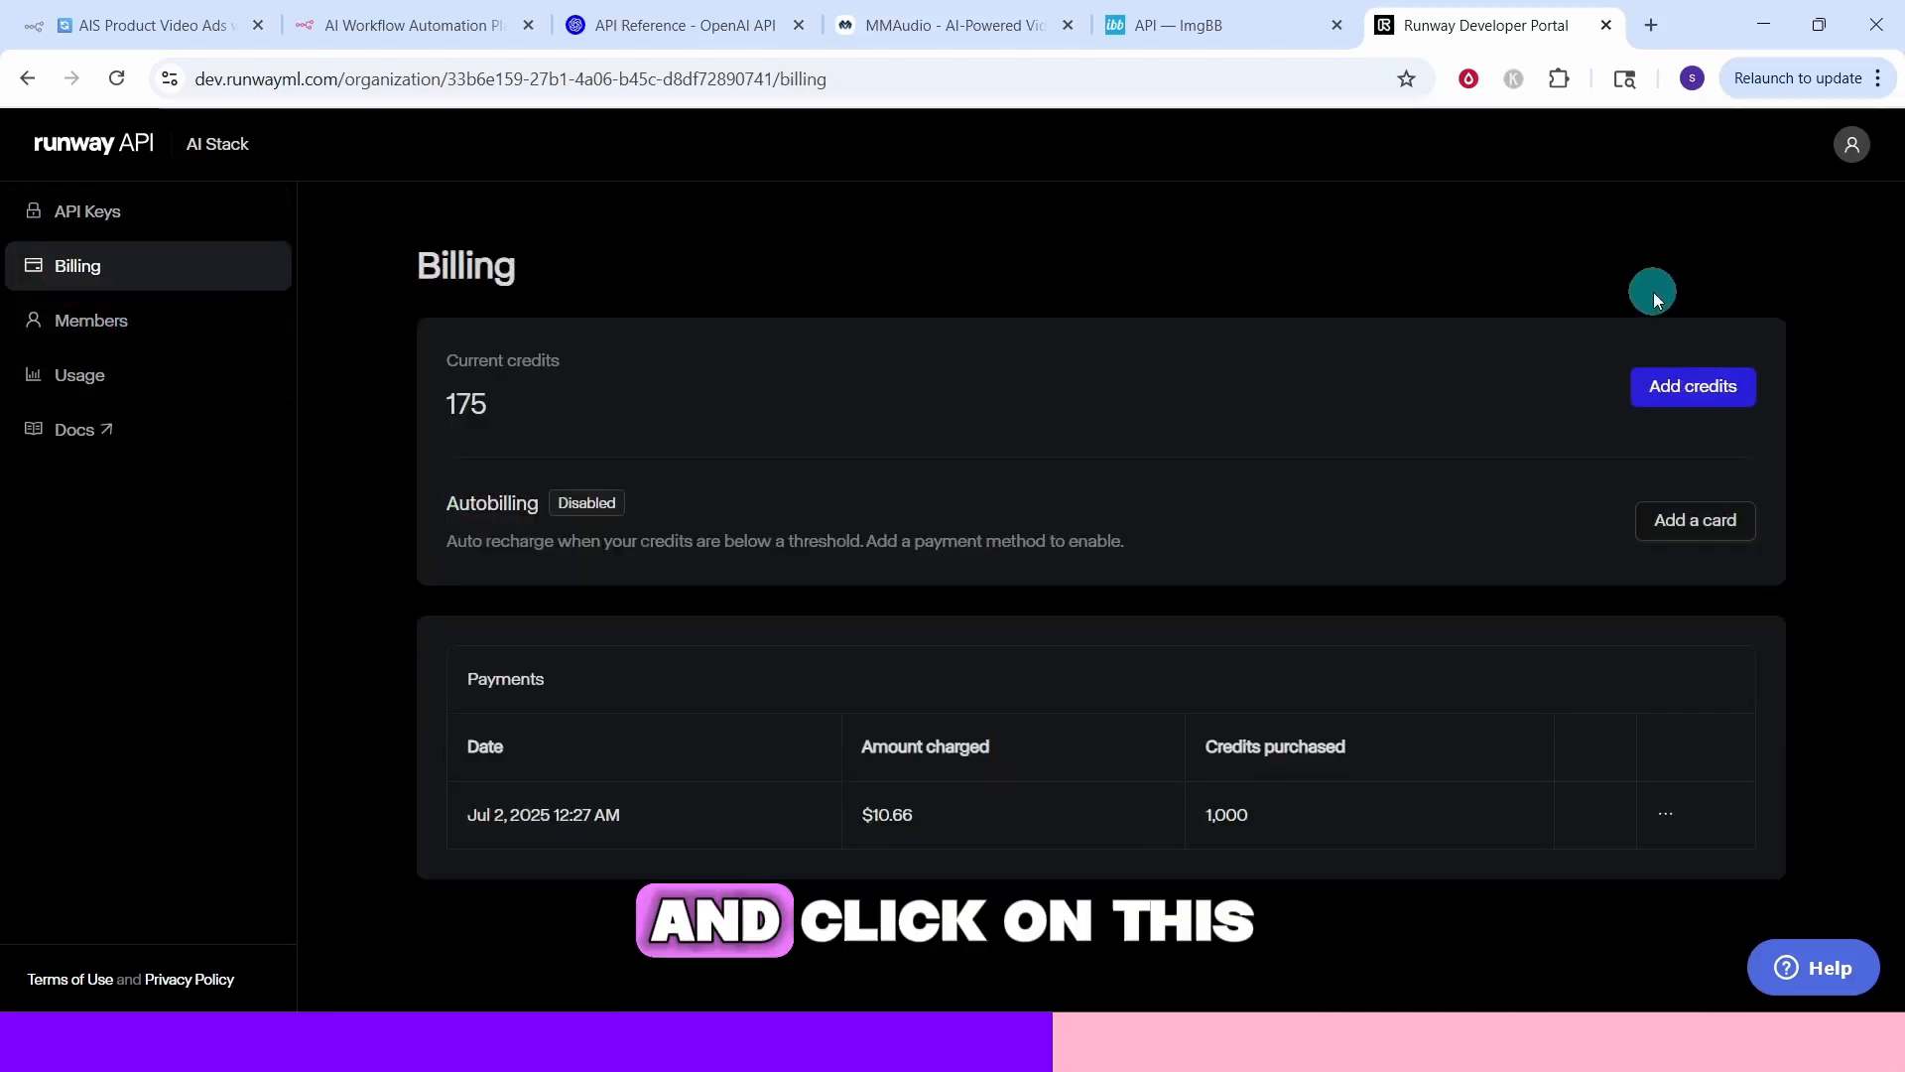
pyautogui.click(1693, 387)
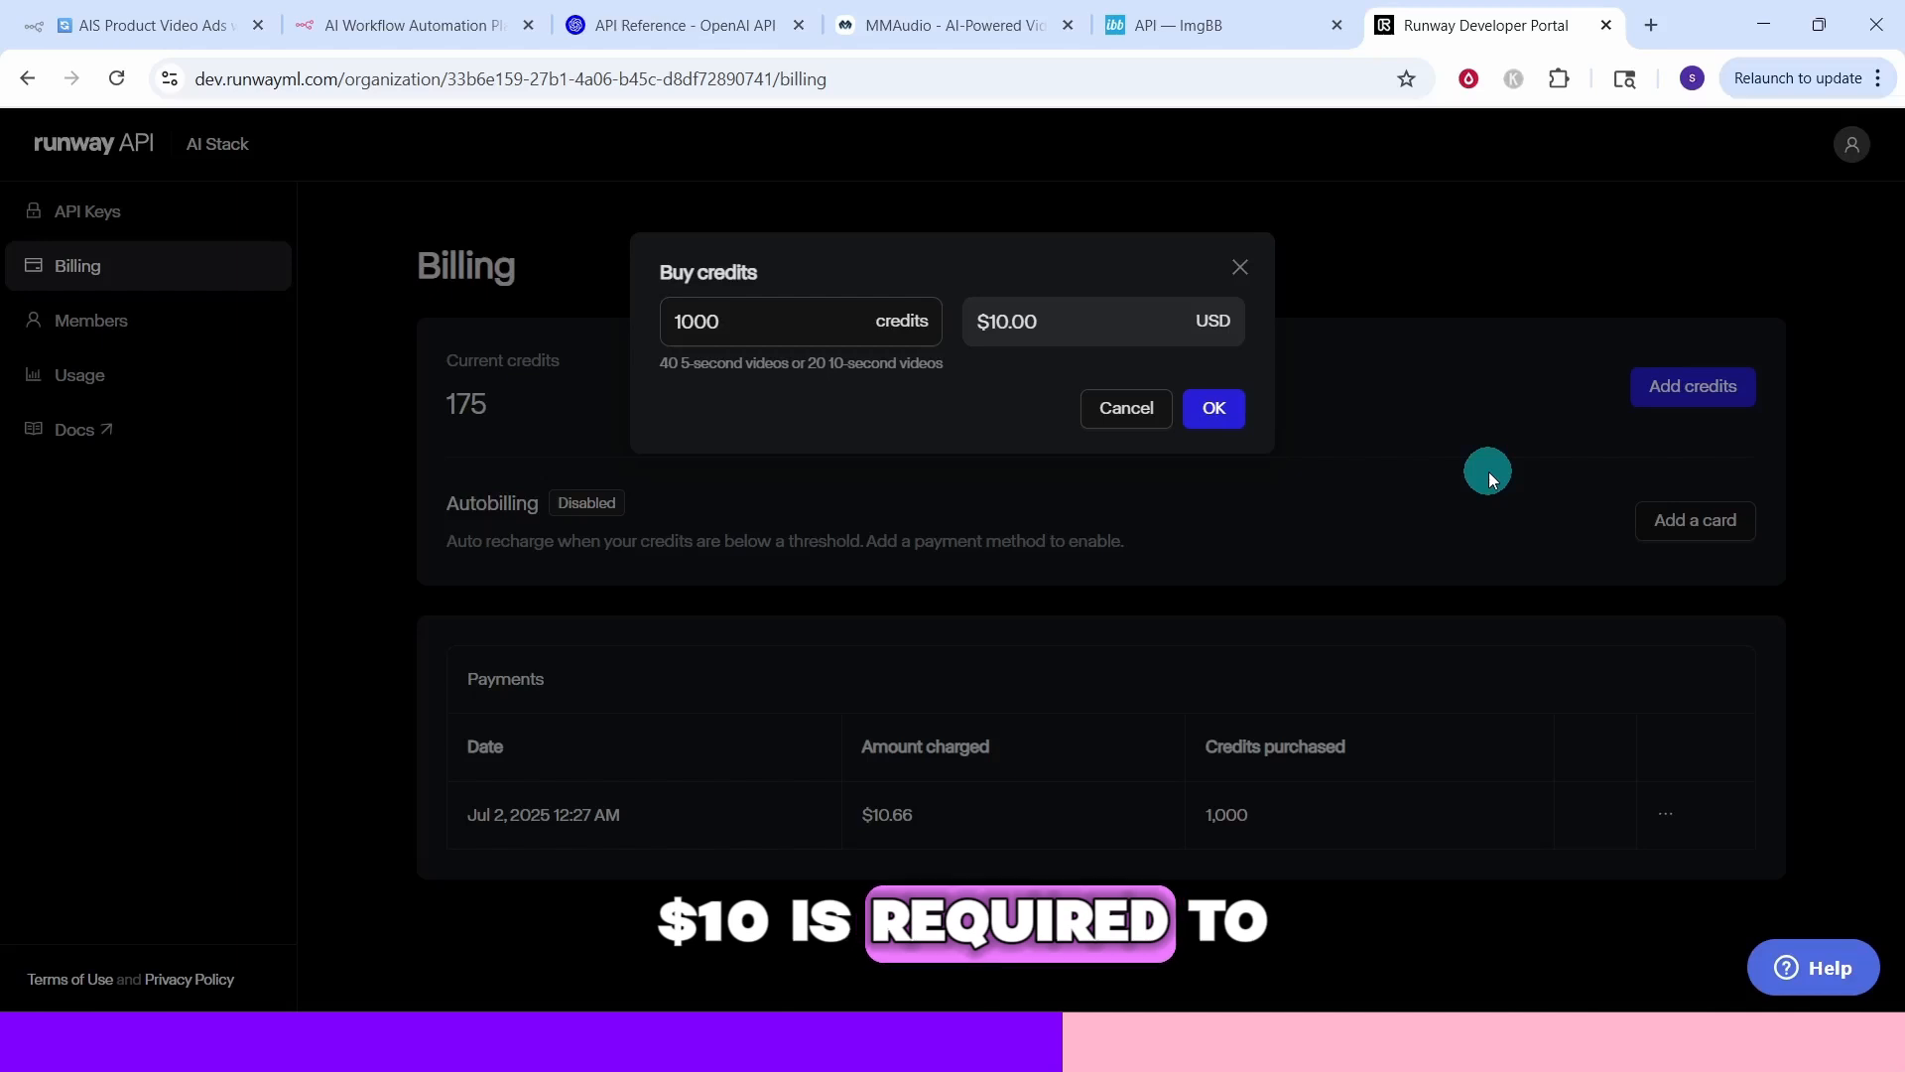
pyautogui.click(1237, 266)
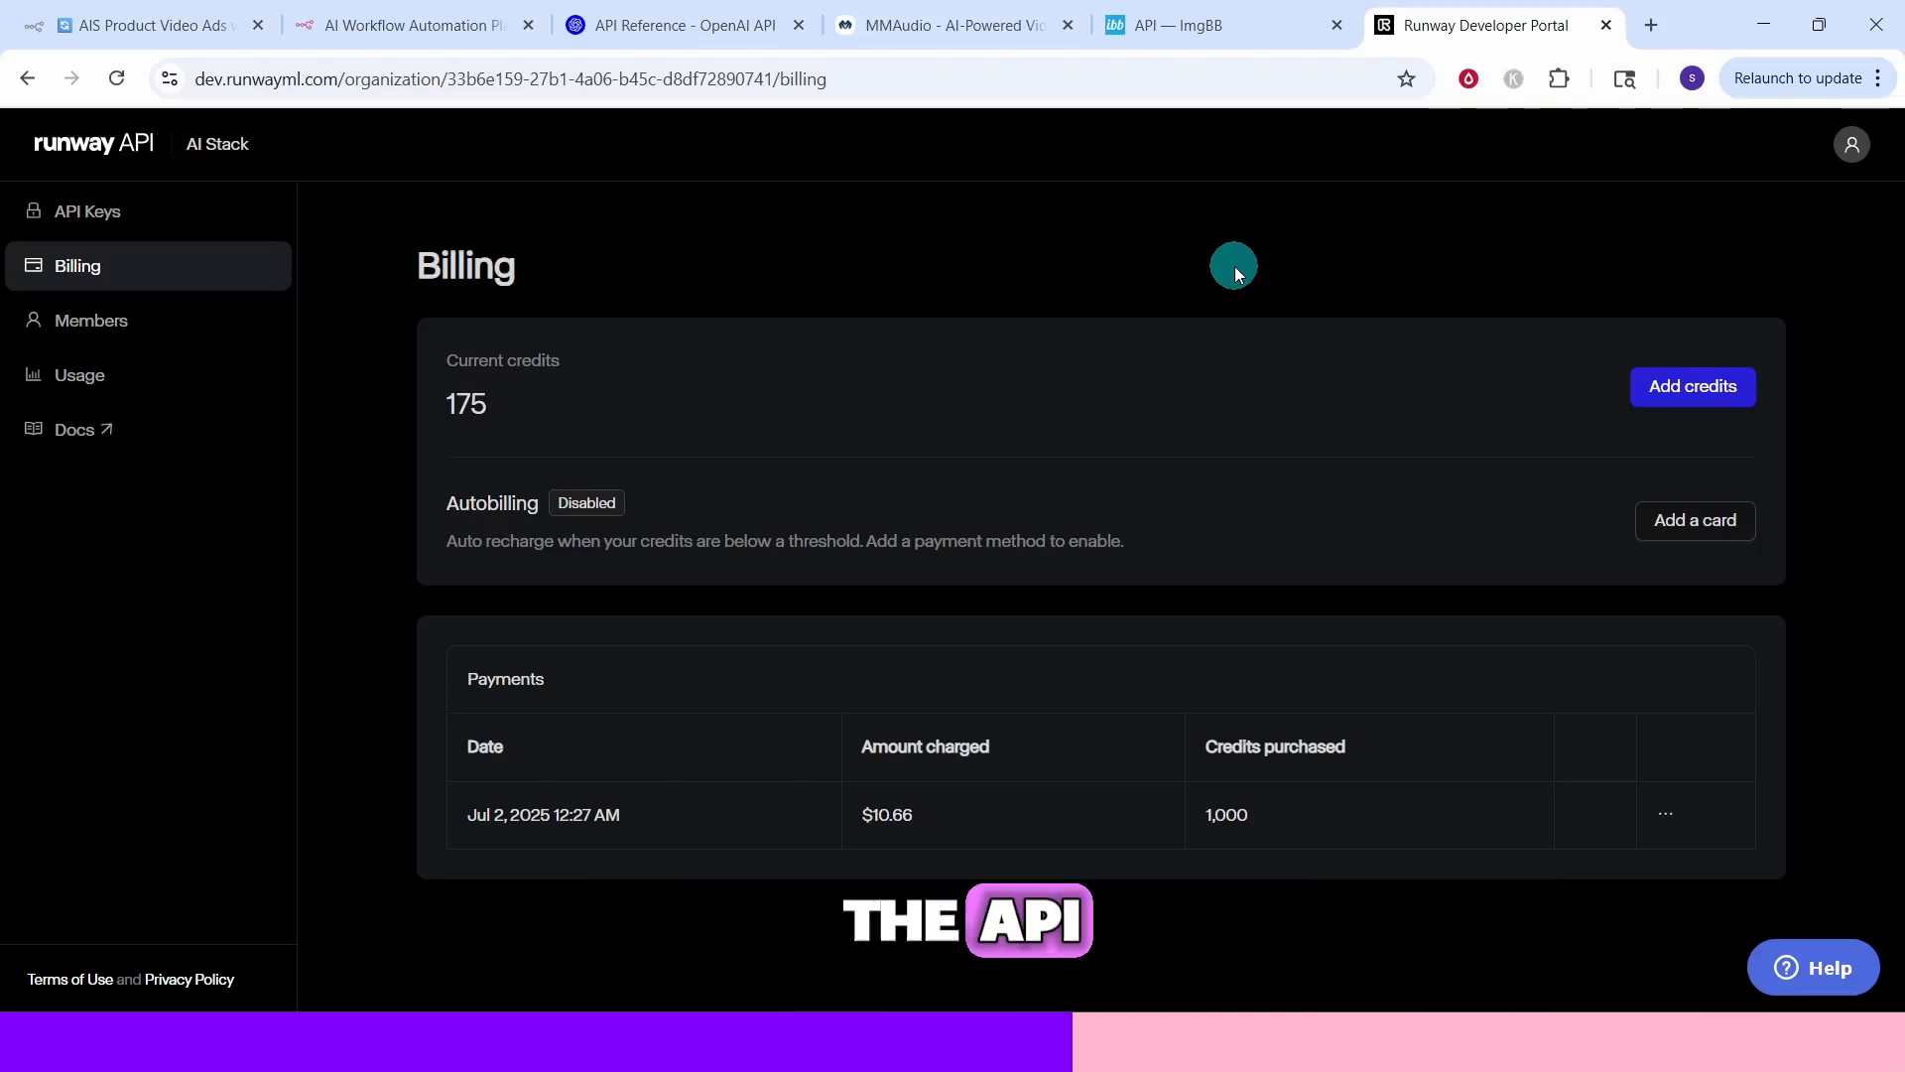
pyautogui.click(80, 437)
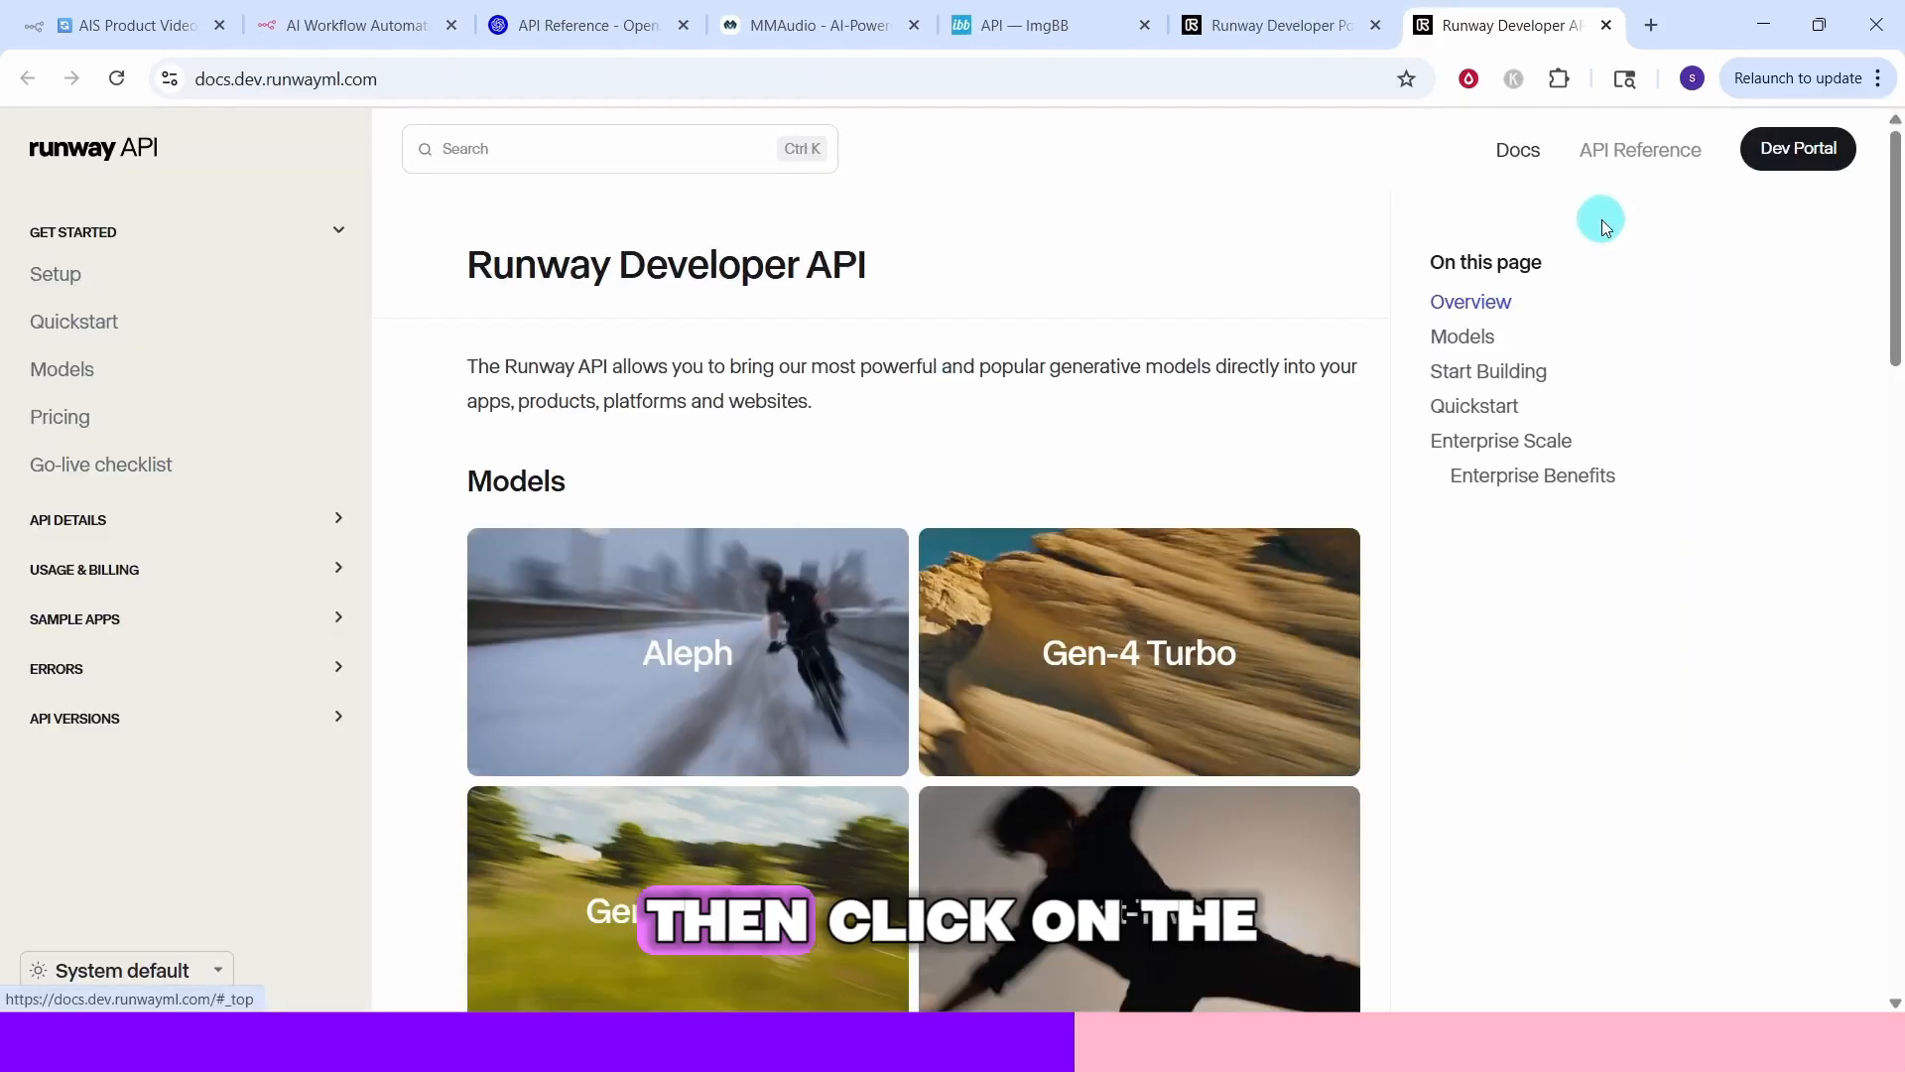
pyautogui.click(1625, 151)
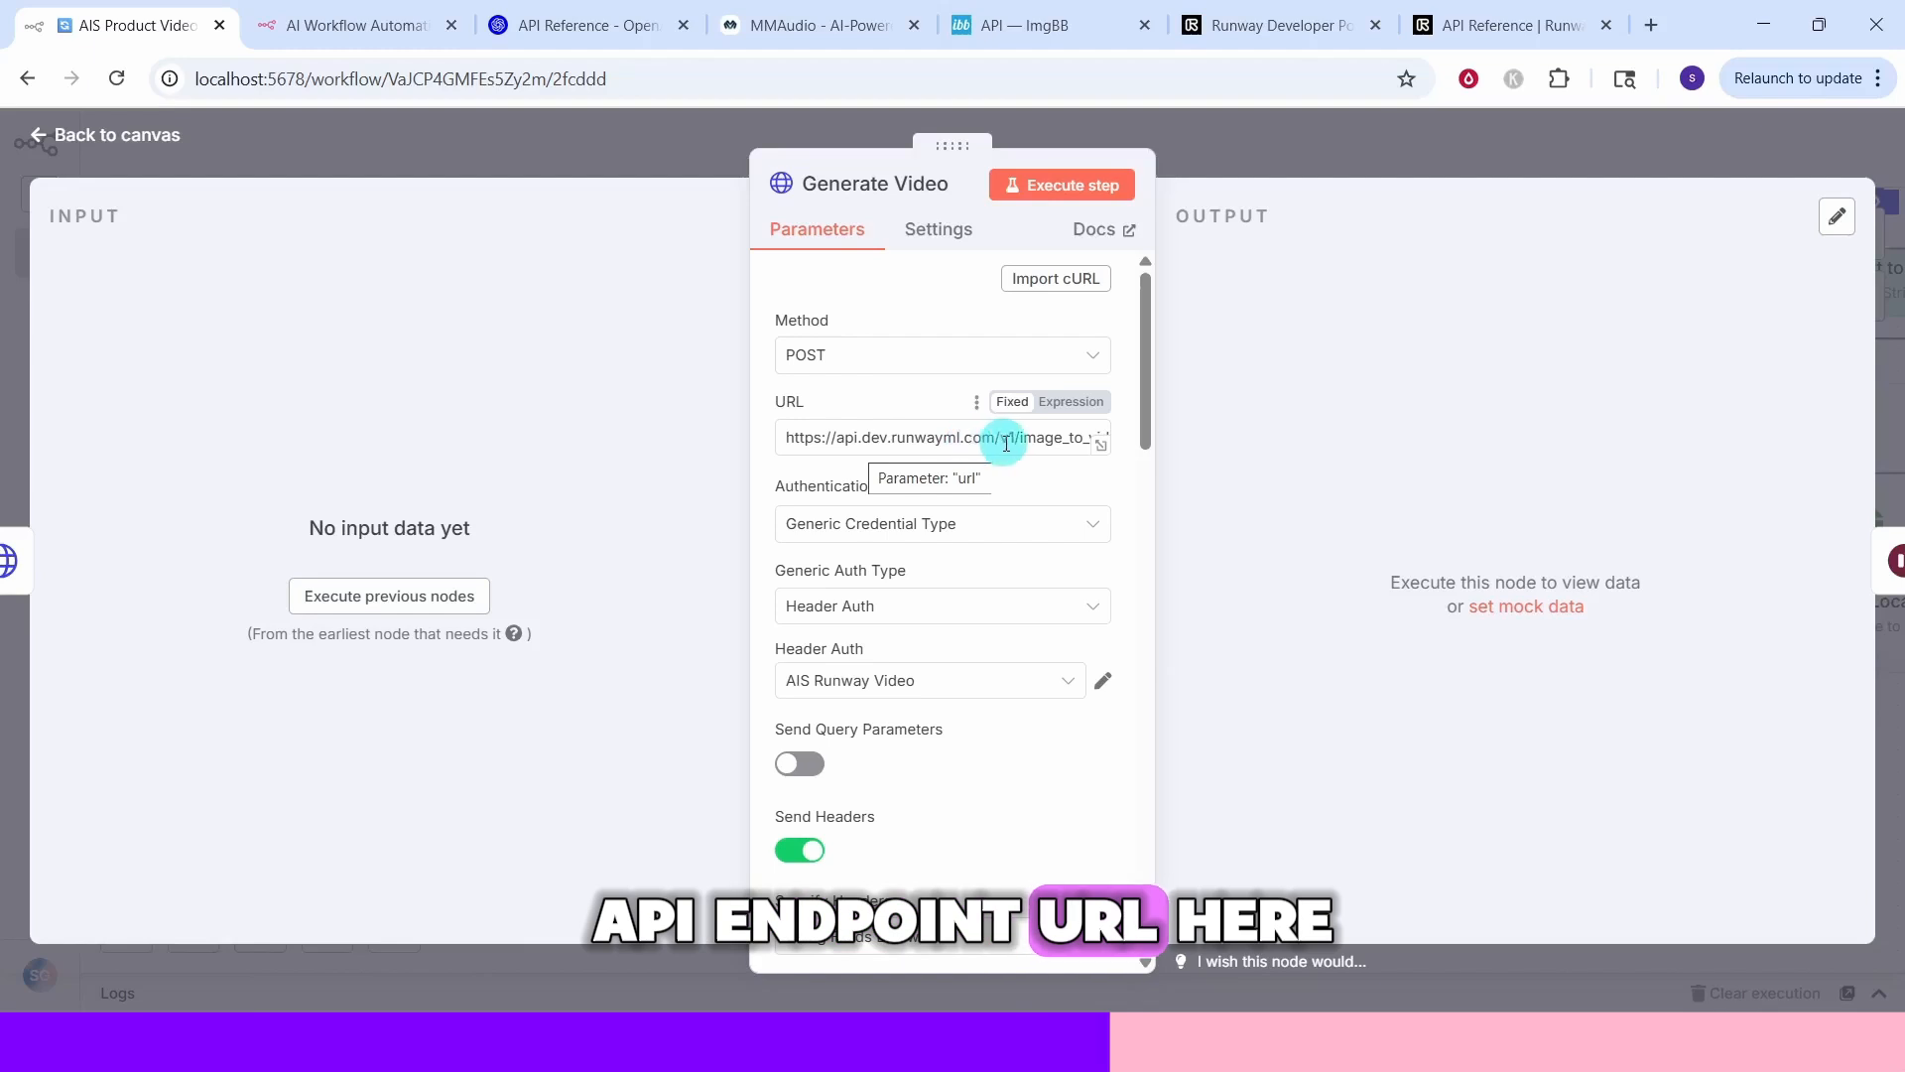
# Inspect the Generate Video node's URL, header and body parameters, and the 2 min wait node's settings
pyautogui.click(1099, 446)
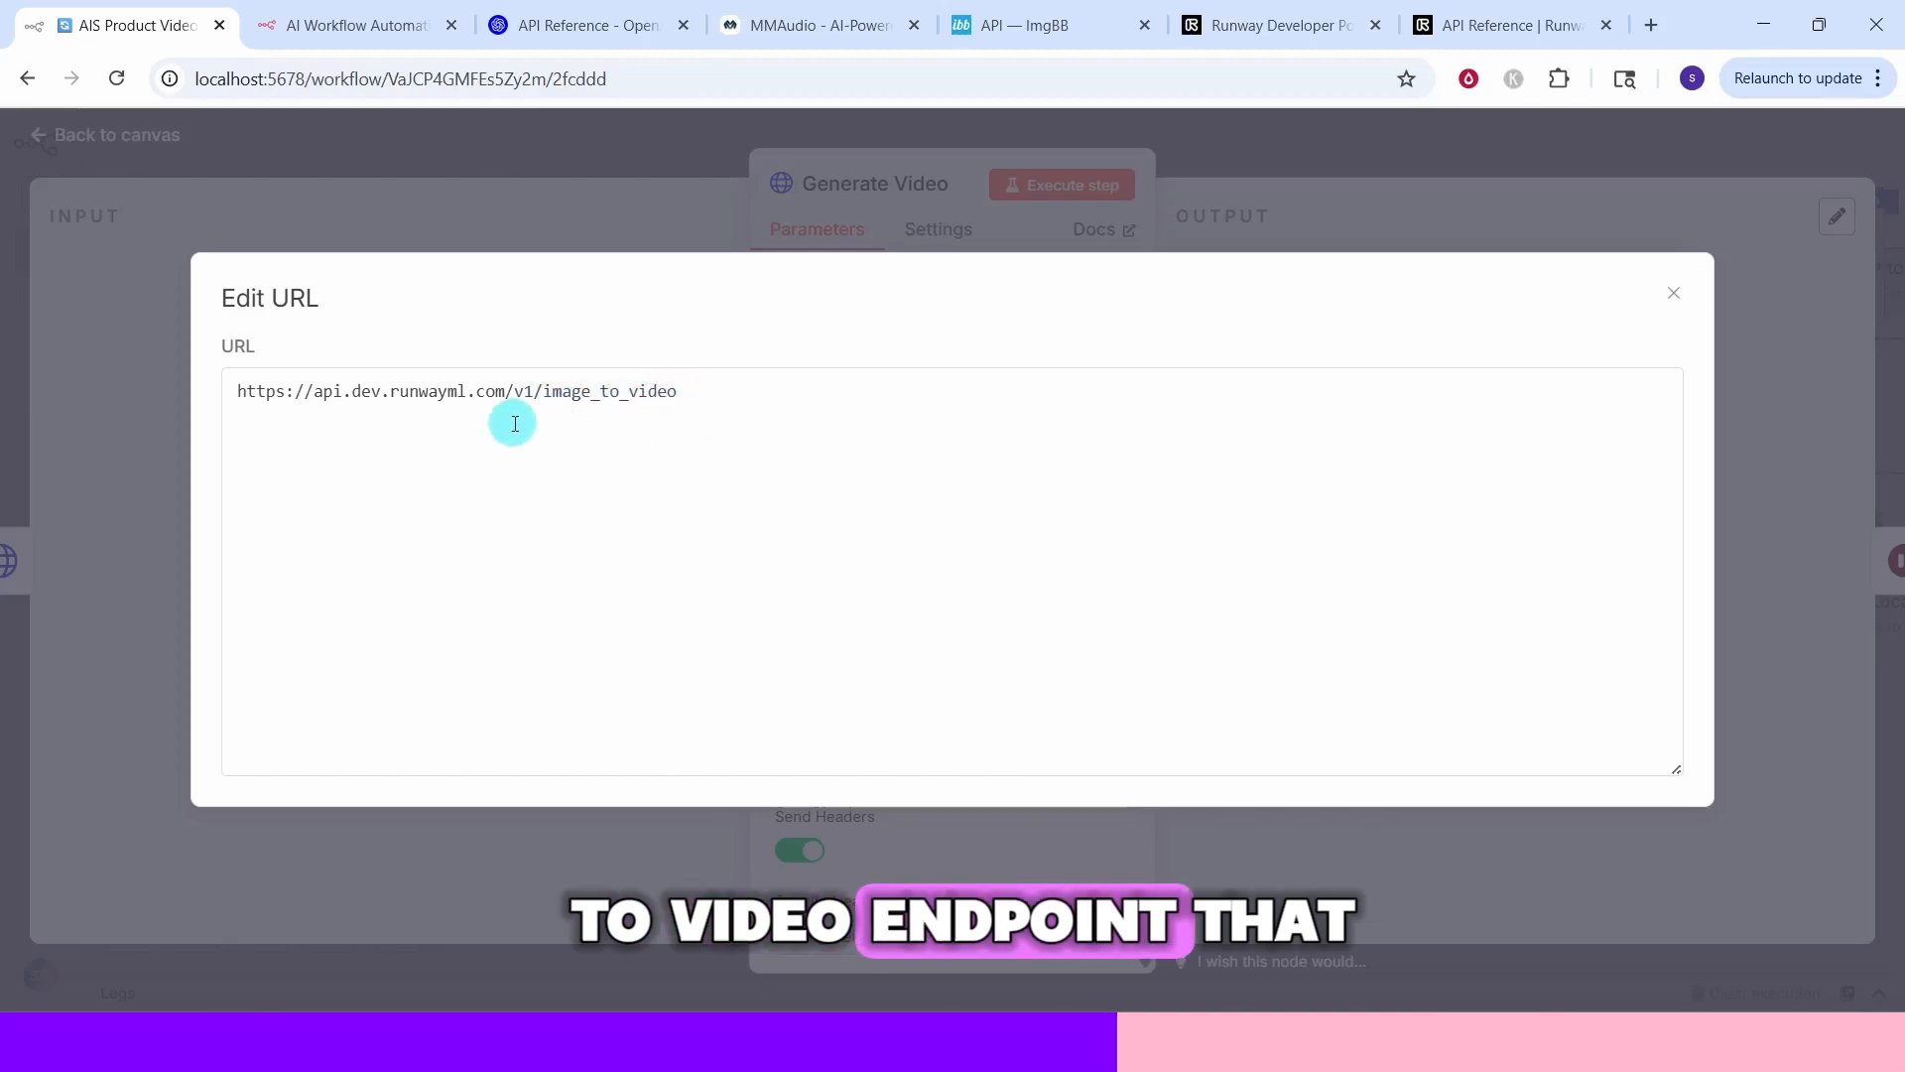
pyautogui.press('Escape')
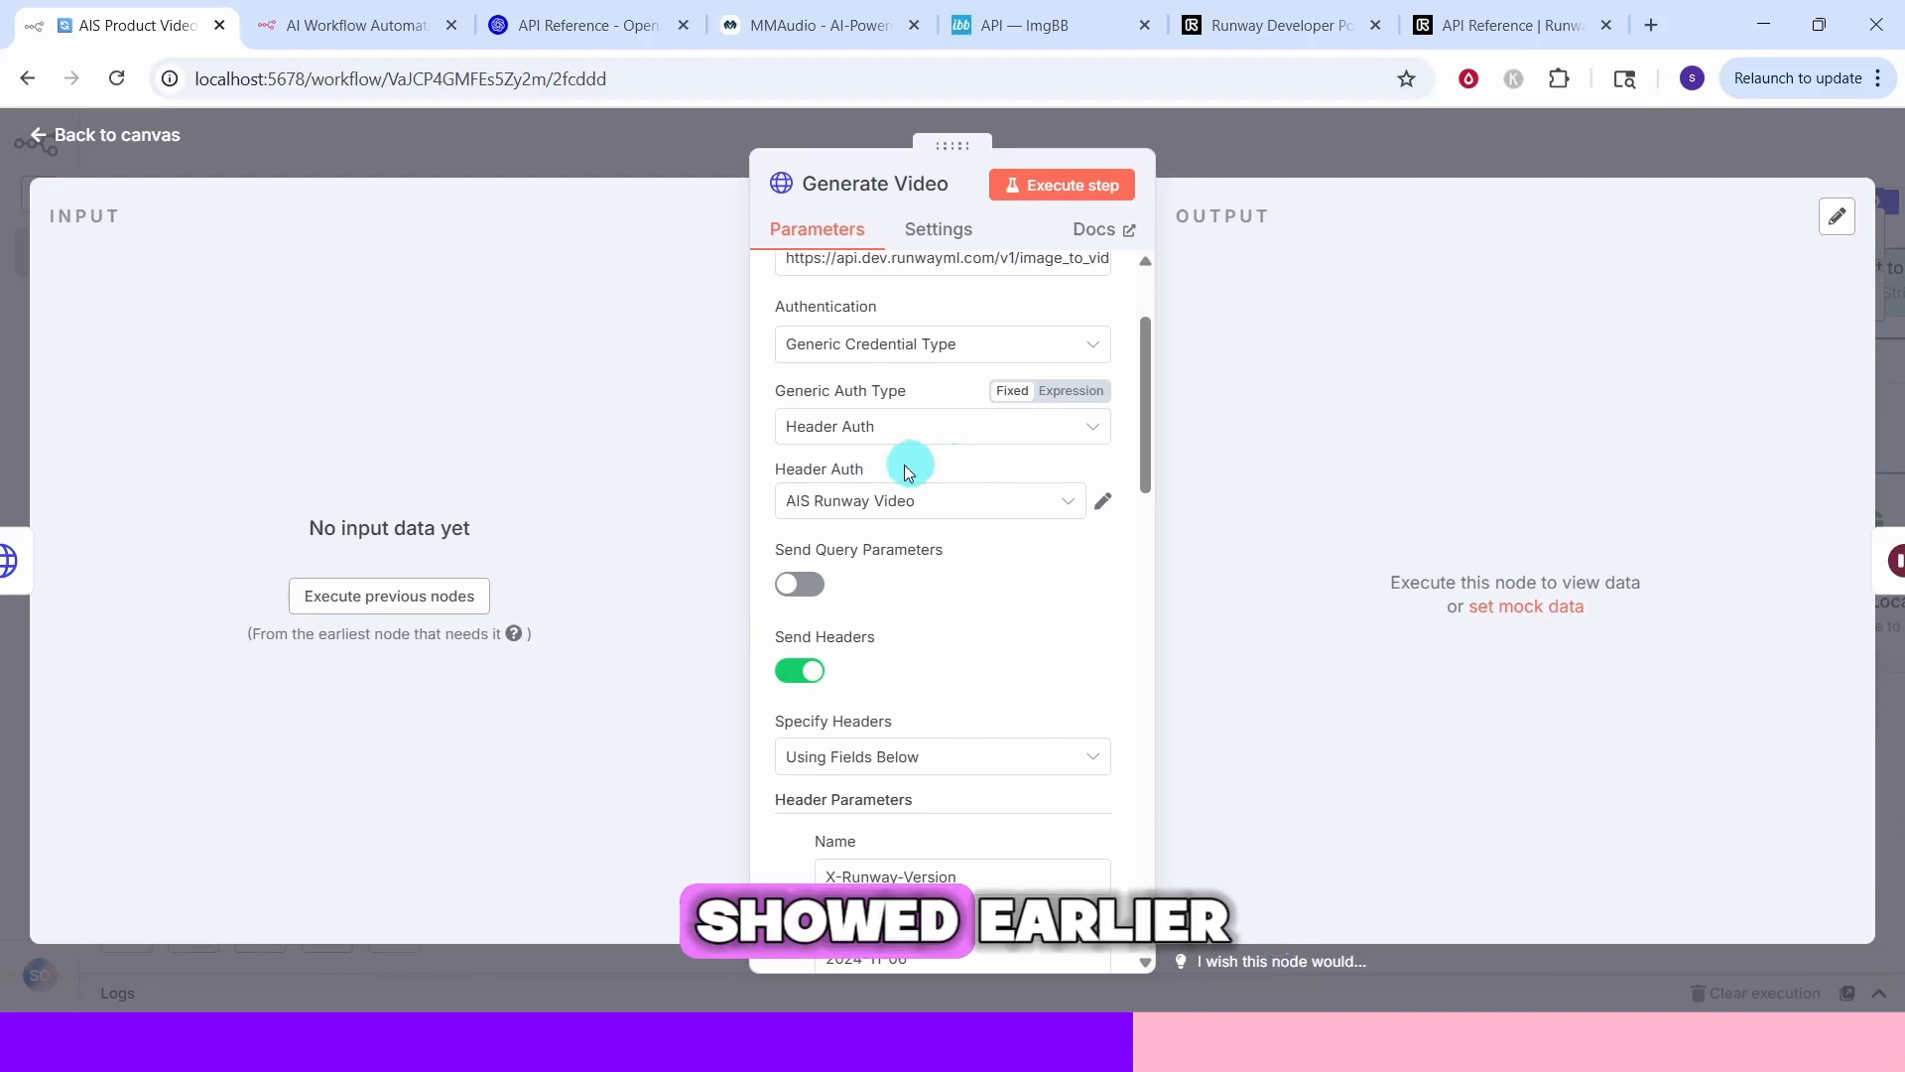
pyautogui.scroll(-3, 935, 359)
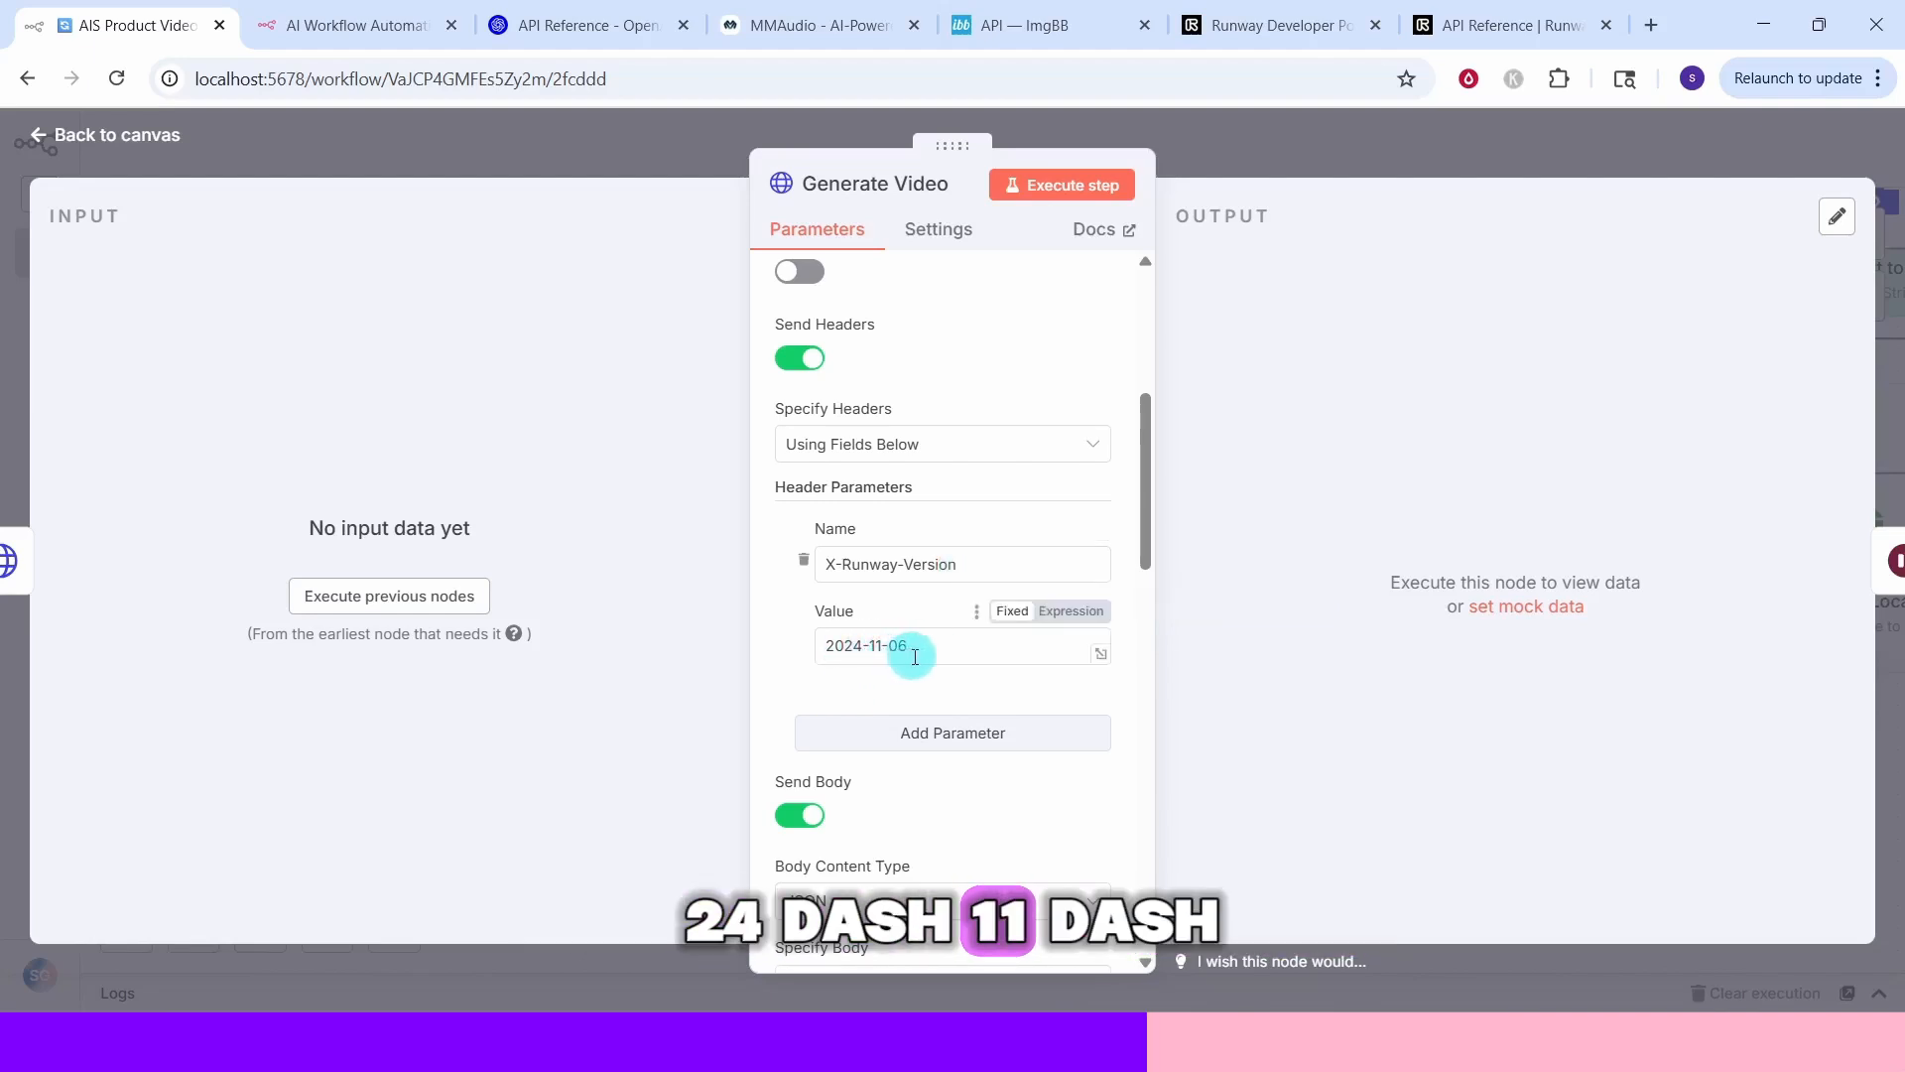
pyautogui.scroll(-5, 937, 328)
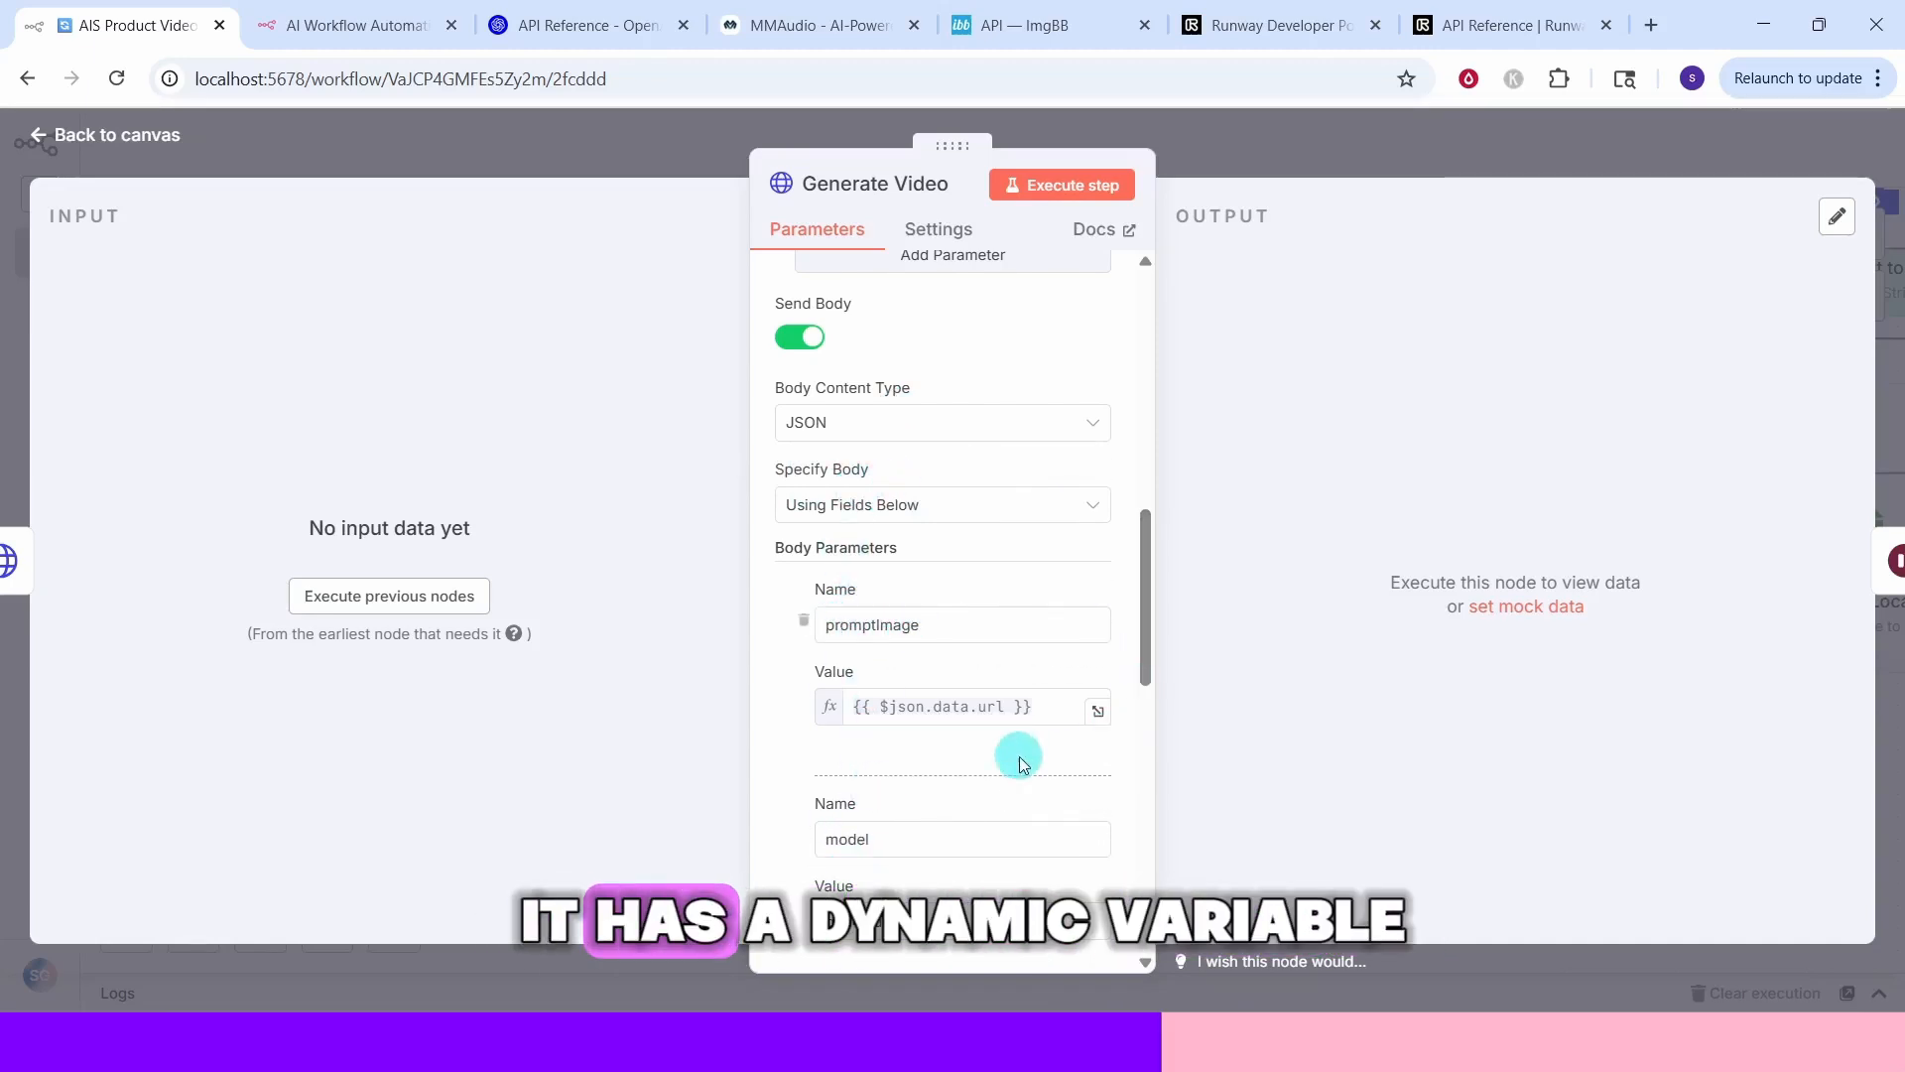
pyautogui.scroll(-5, 1108, 519)
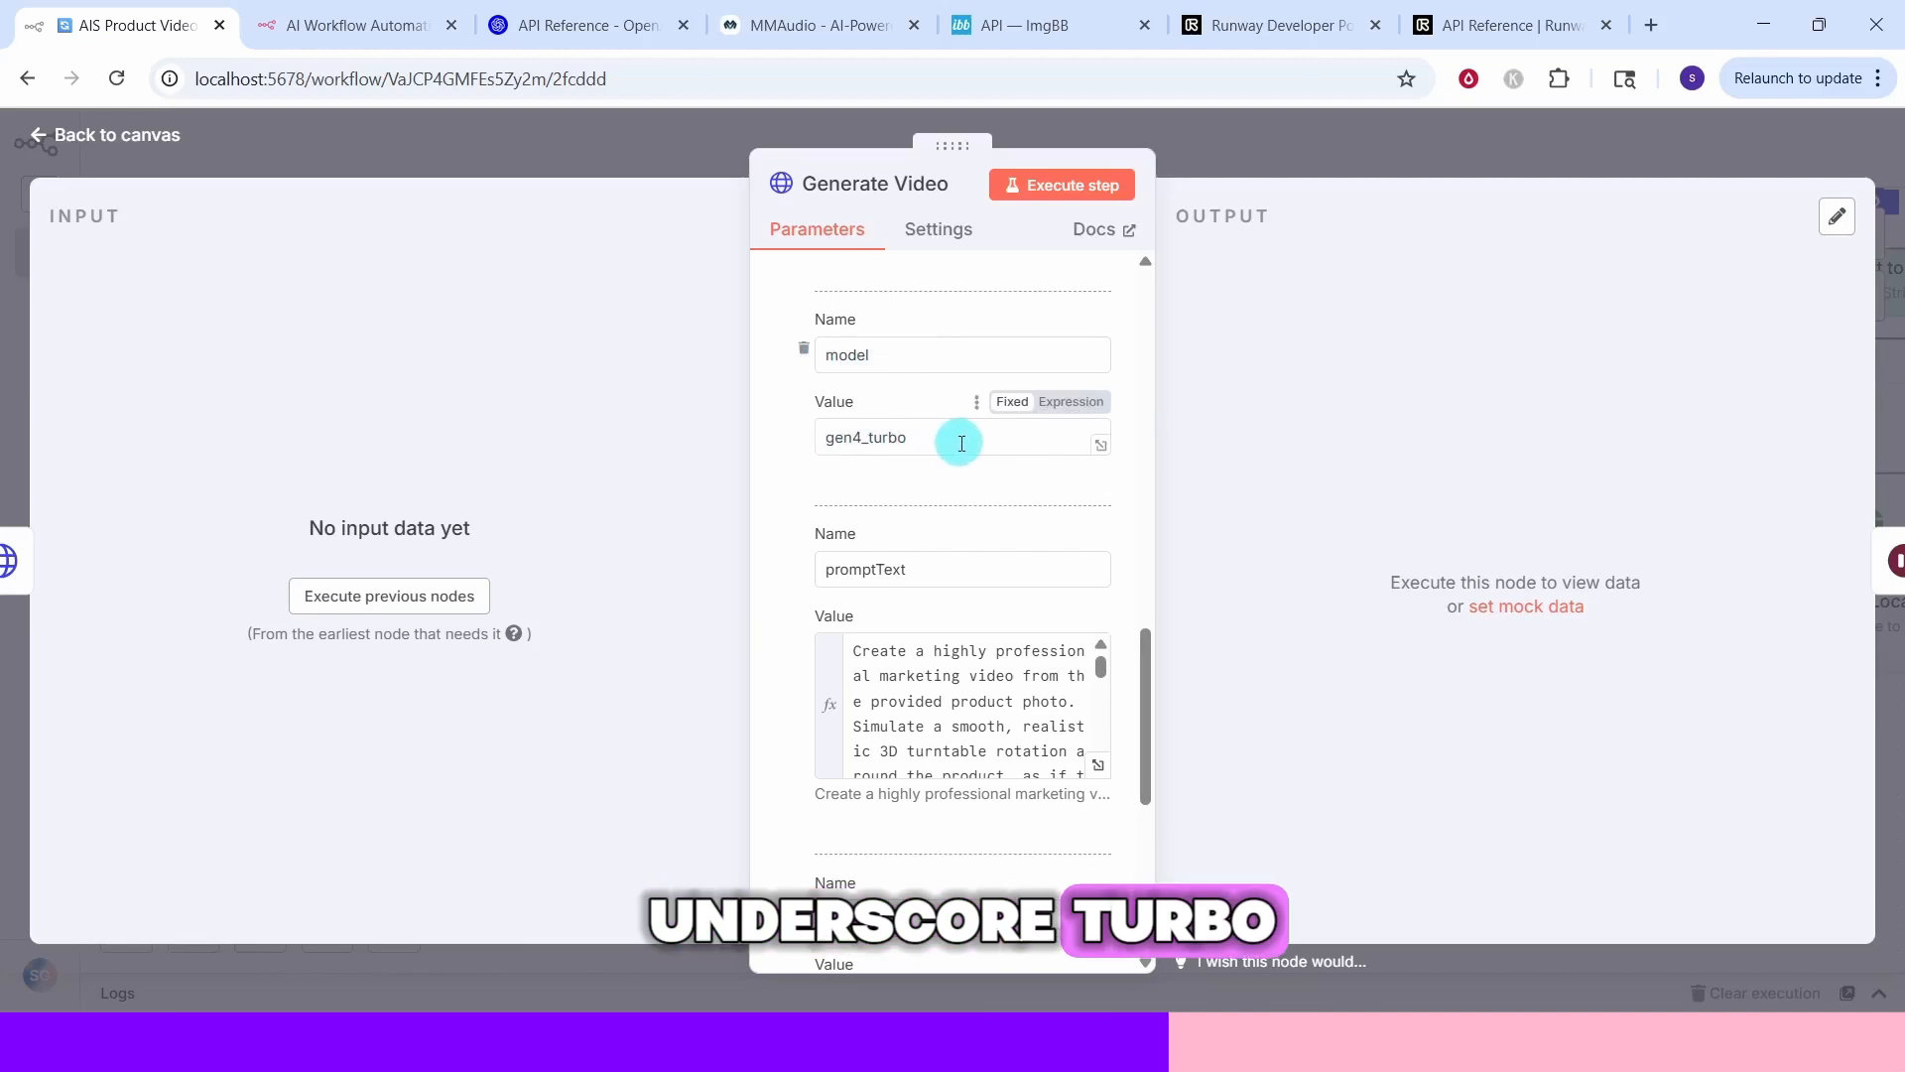
pyautogui.scroll(-2, 944, 434)
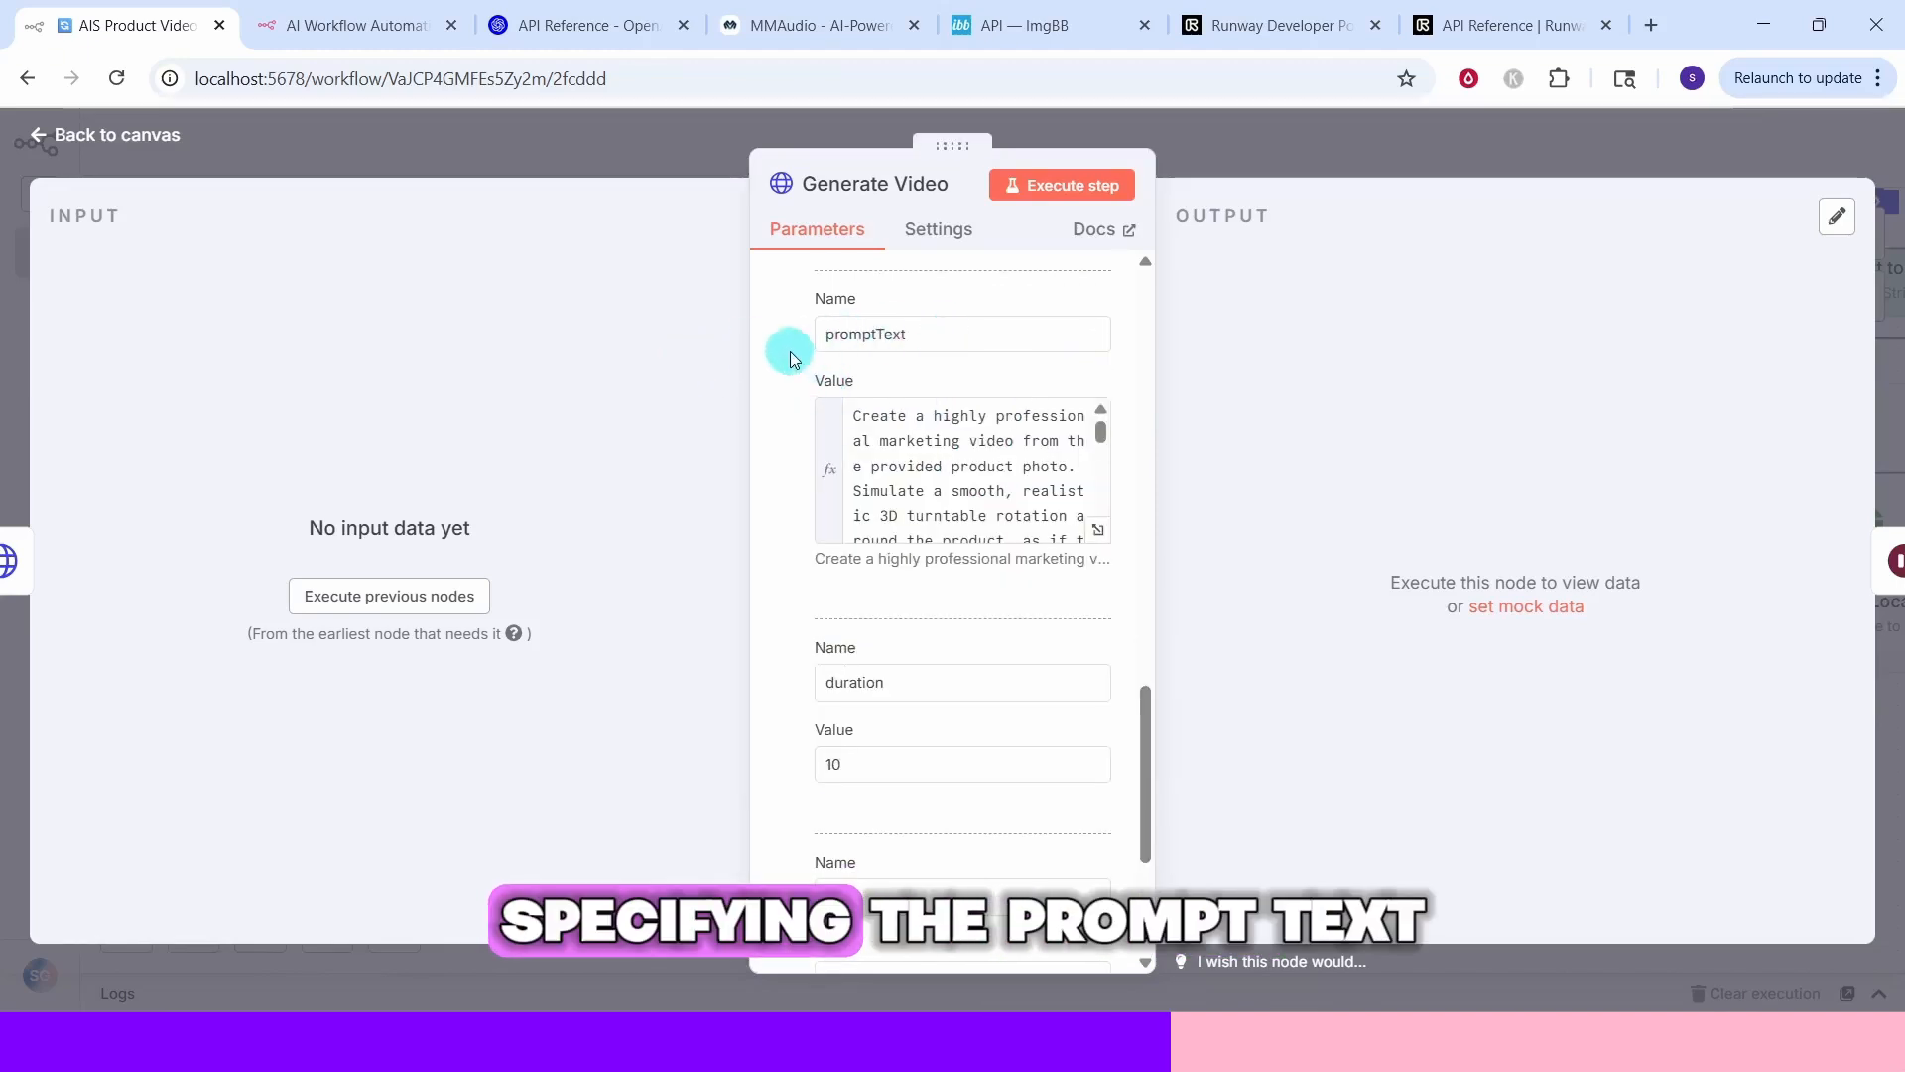
pyautogui.click(1099, 531)
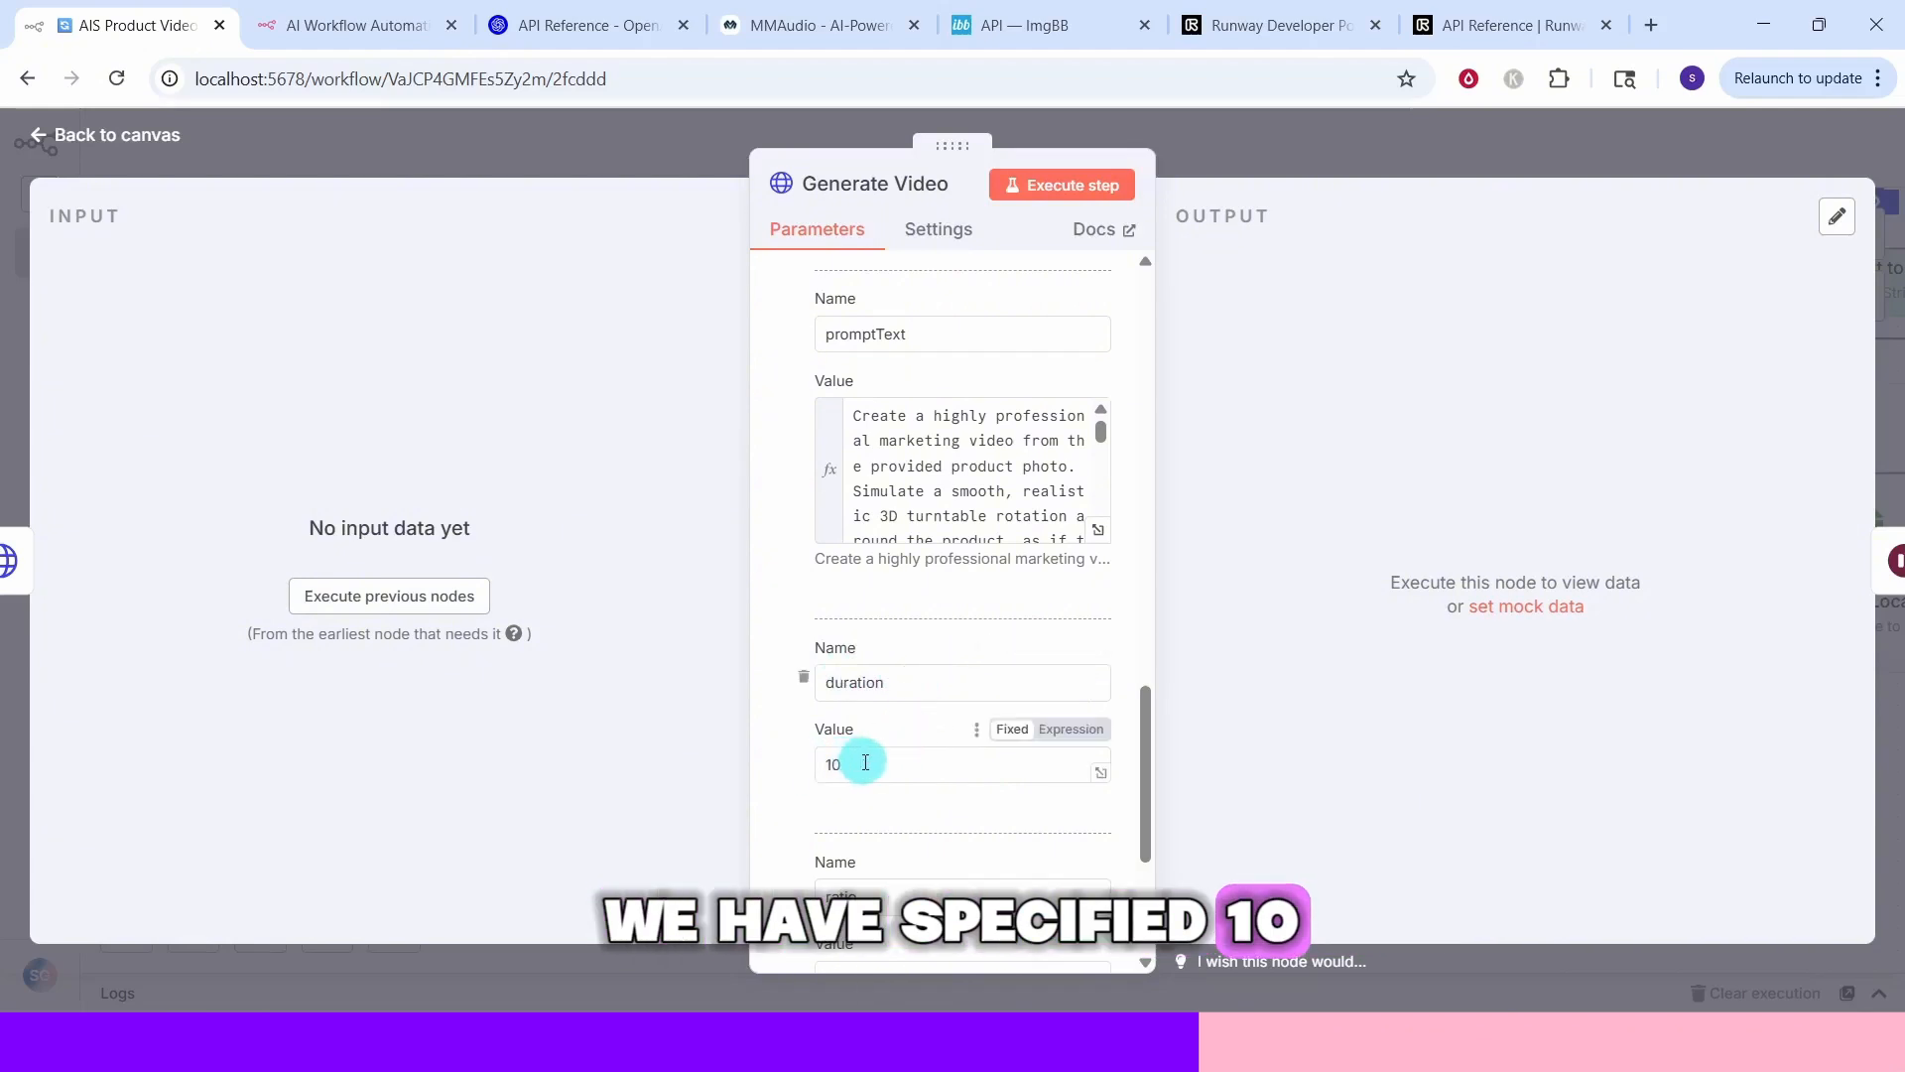
pyautogui.scroll(-4, 866, 762)
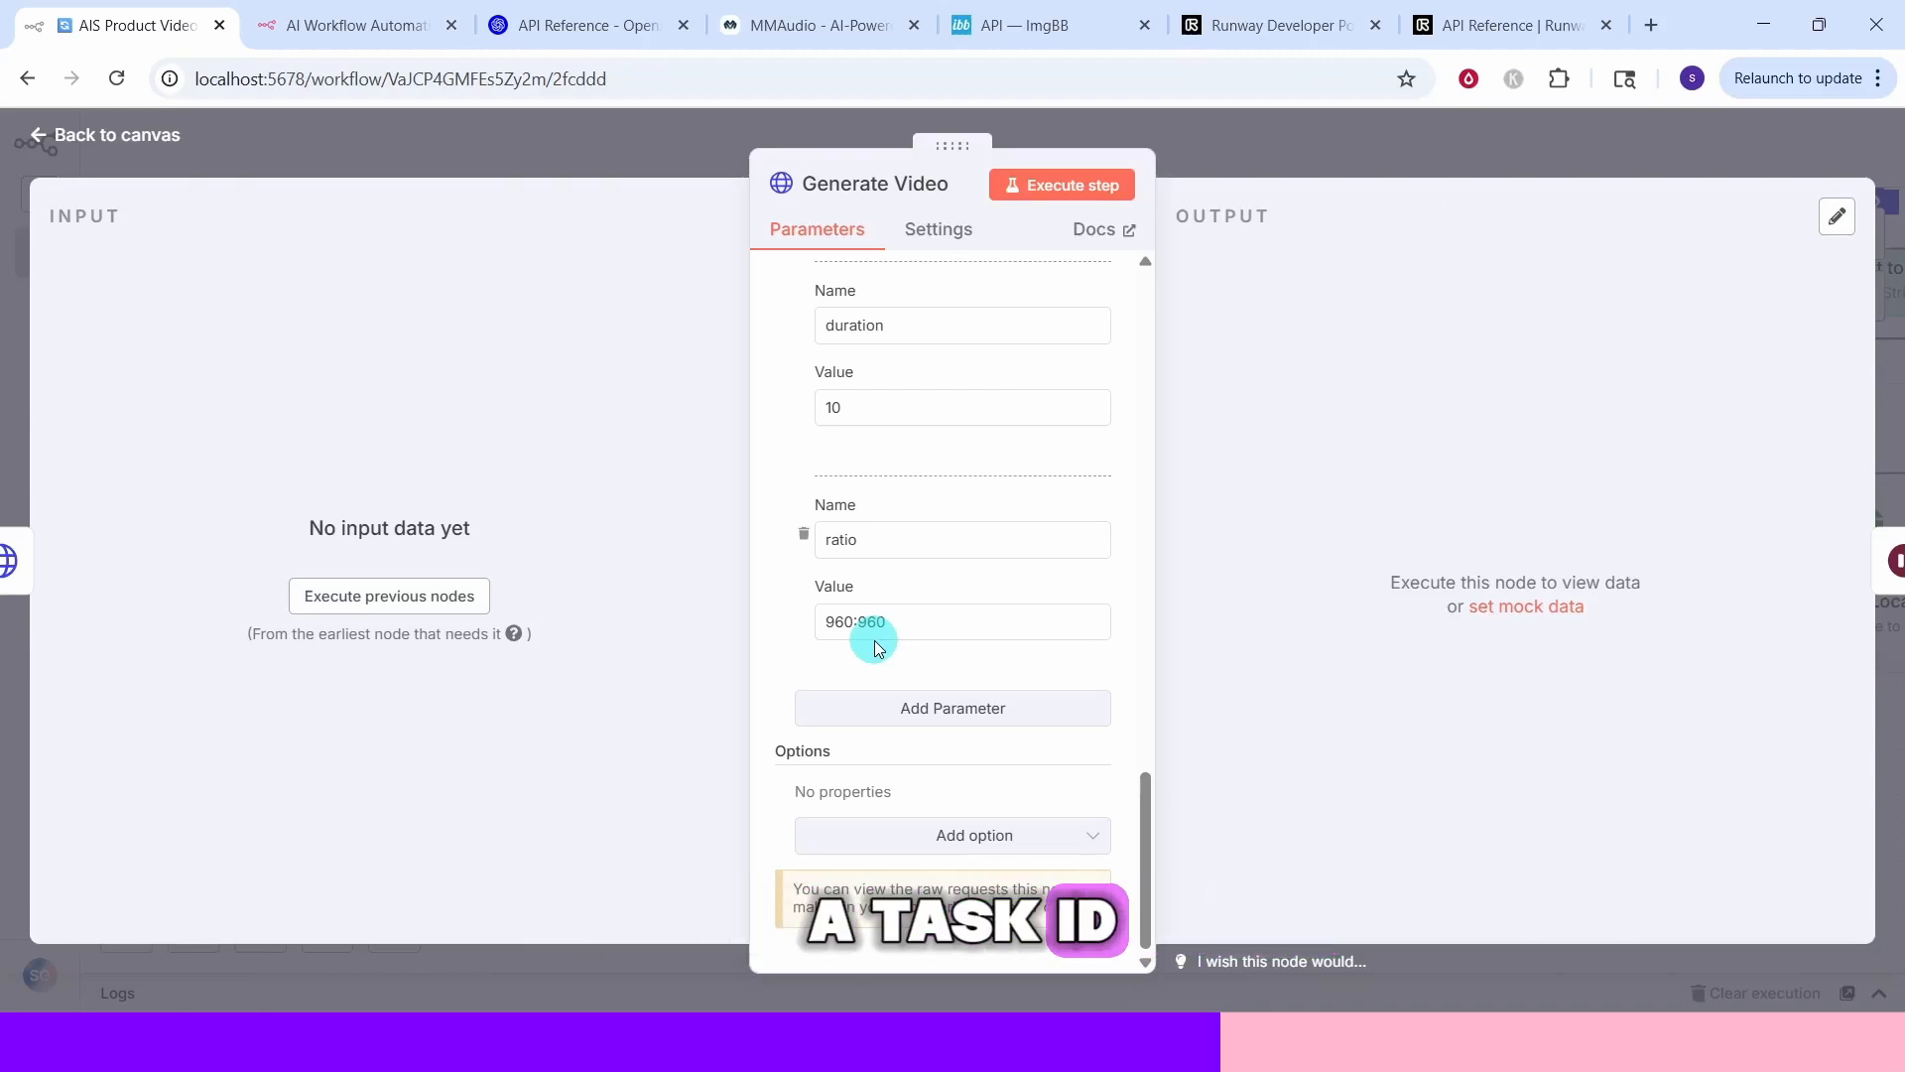
pyautogui.press('Escape')
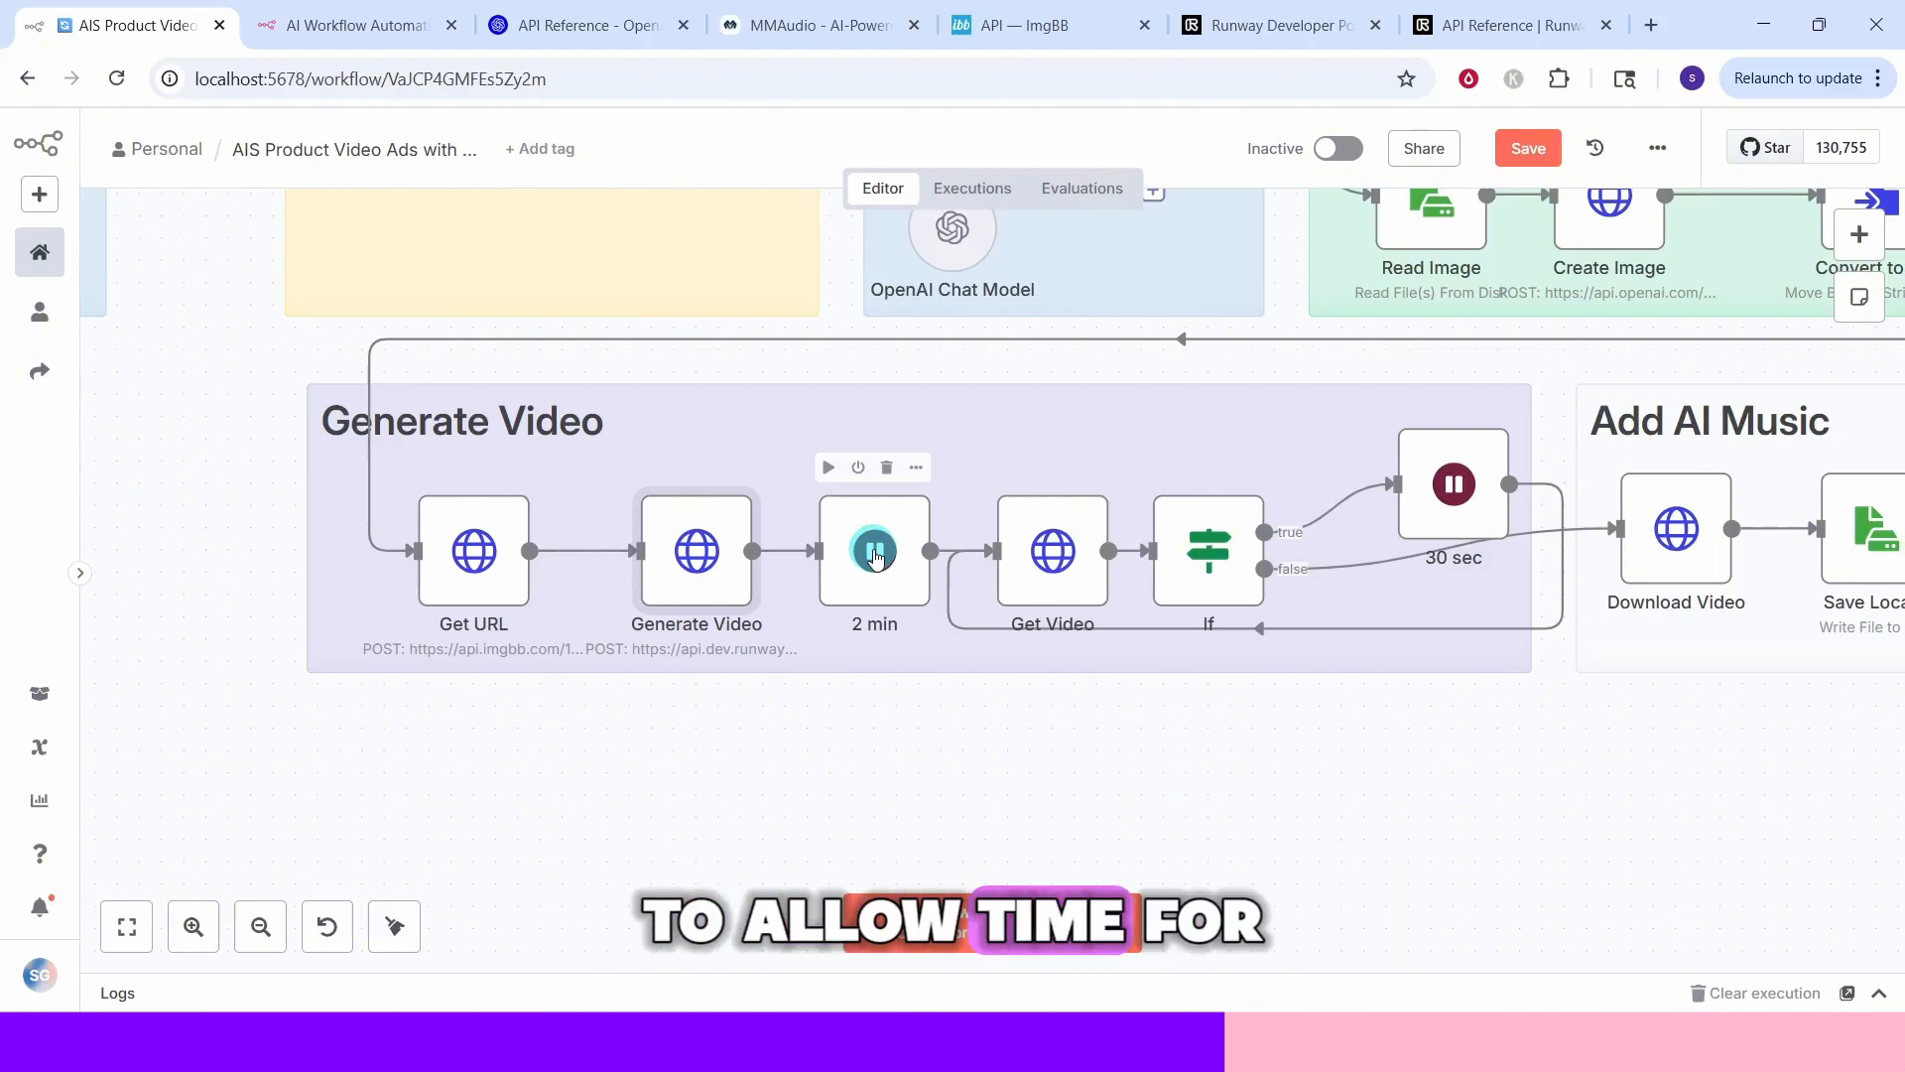
pyautogui.doubleClick(874, 557)
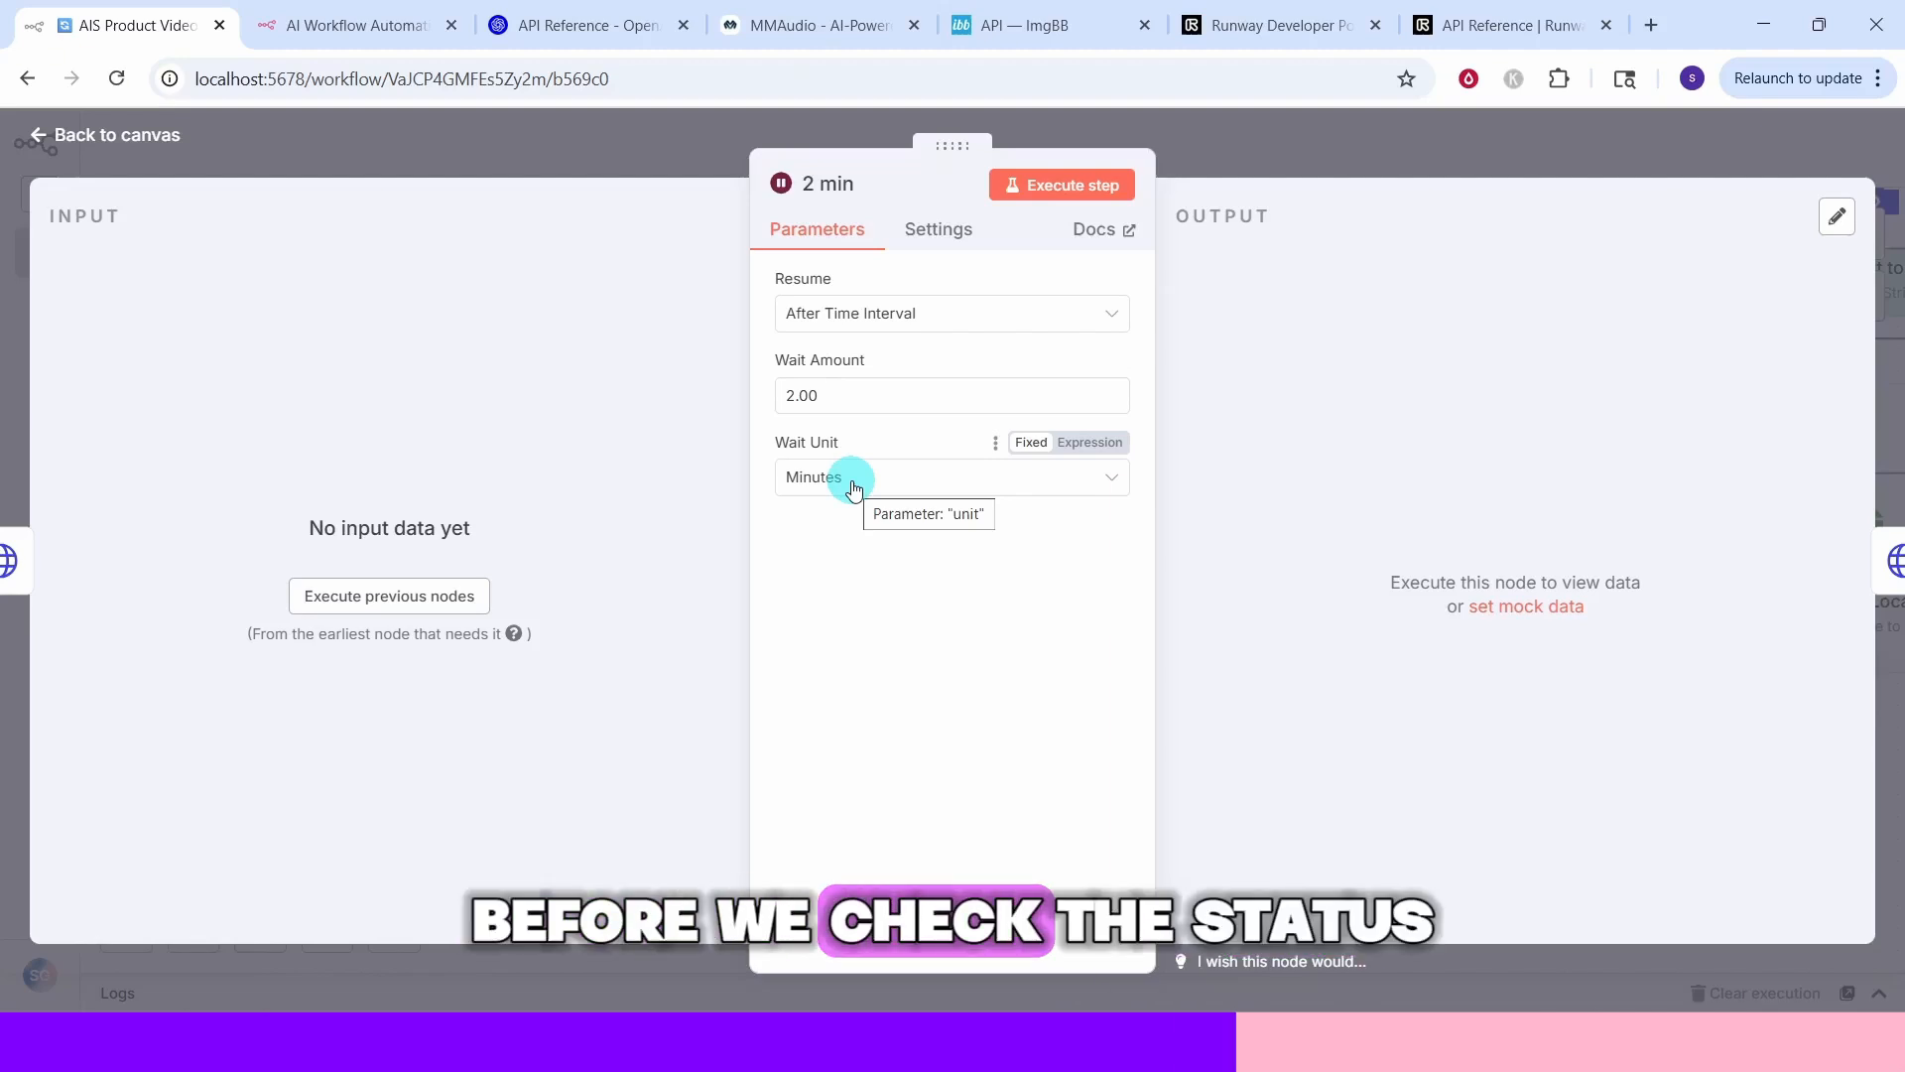
pyautogui.press('Escape')
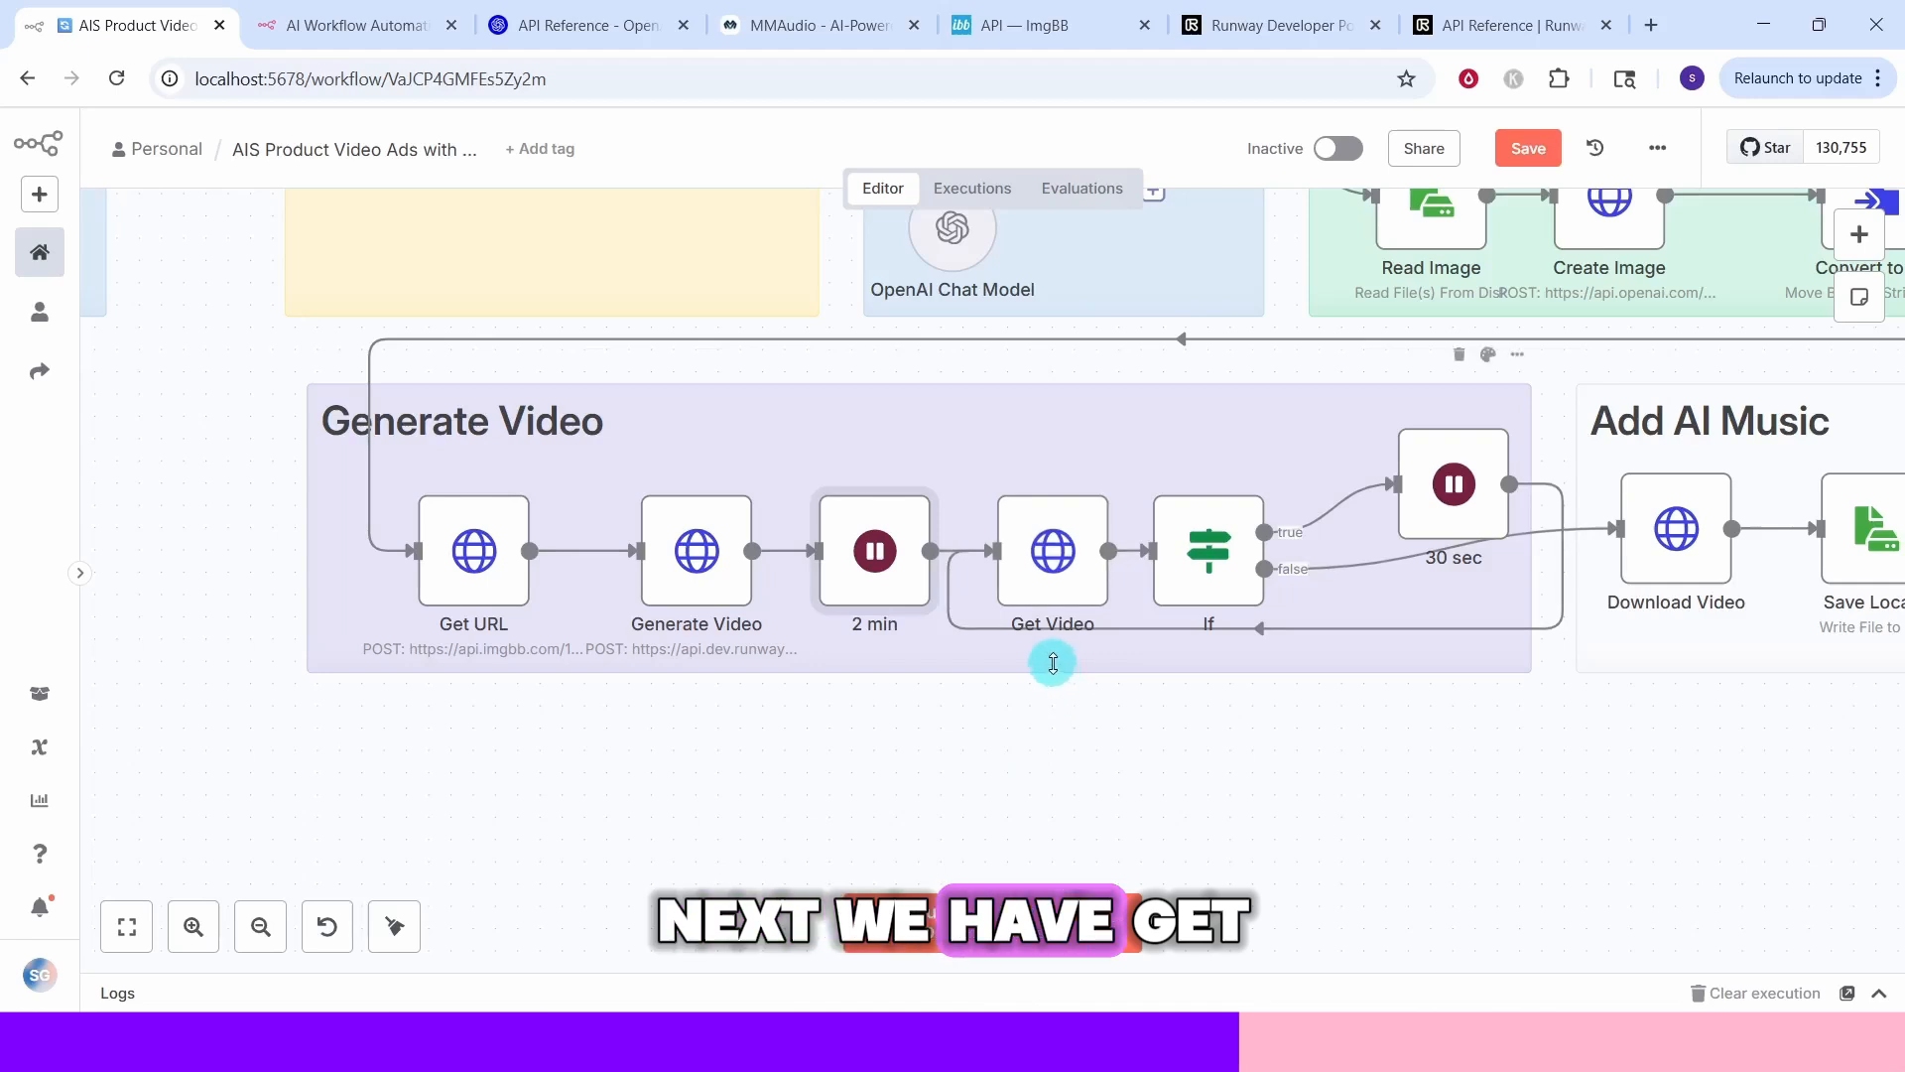
# Read the Runway Get task detail documentation and inspect the Get Video node's request URL and headers
pyautogui.doubleClick(1094, 635)
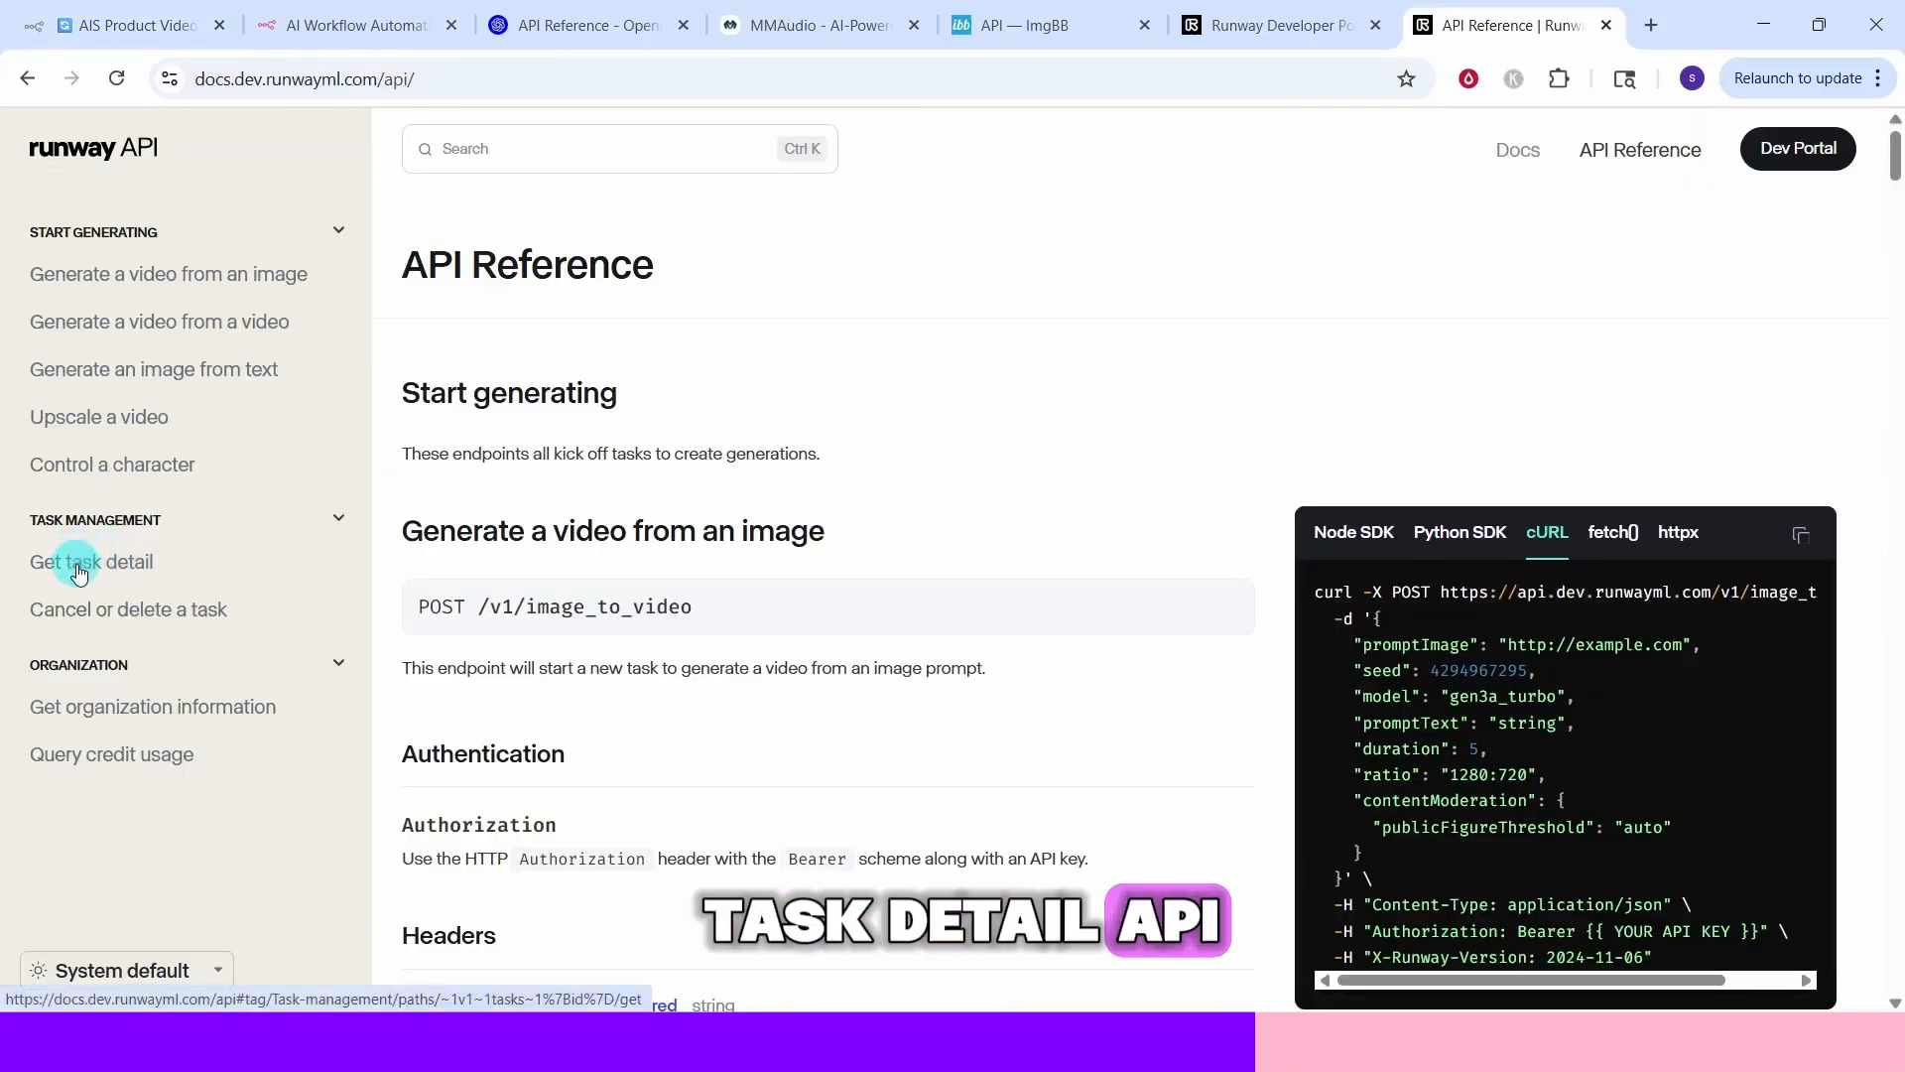
pyautogui.click(79, 574)
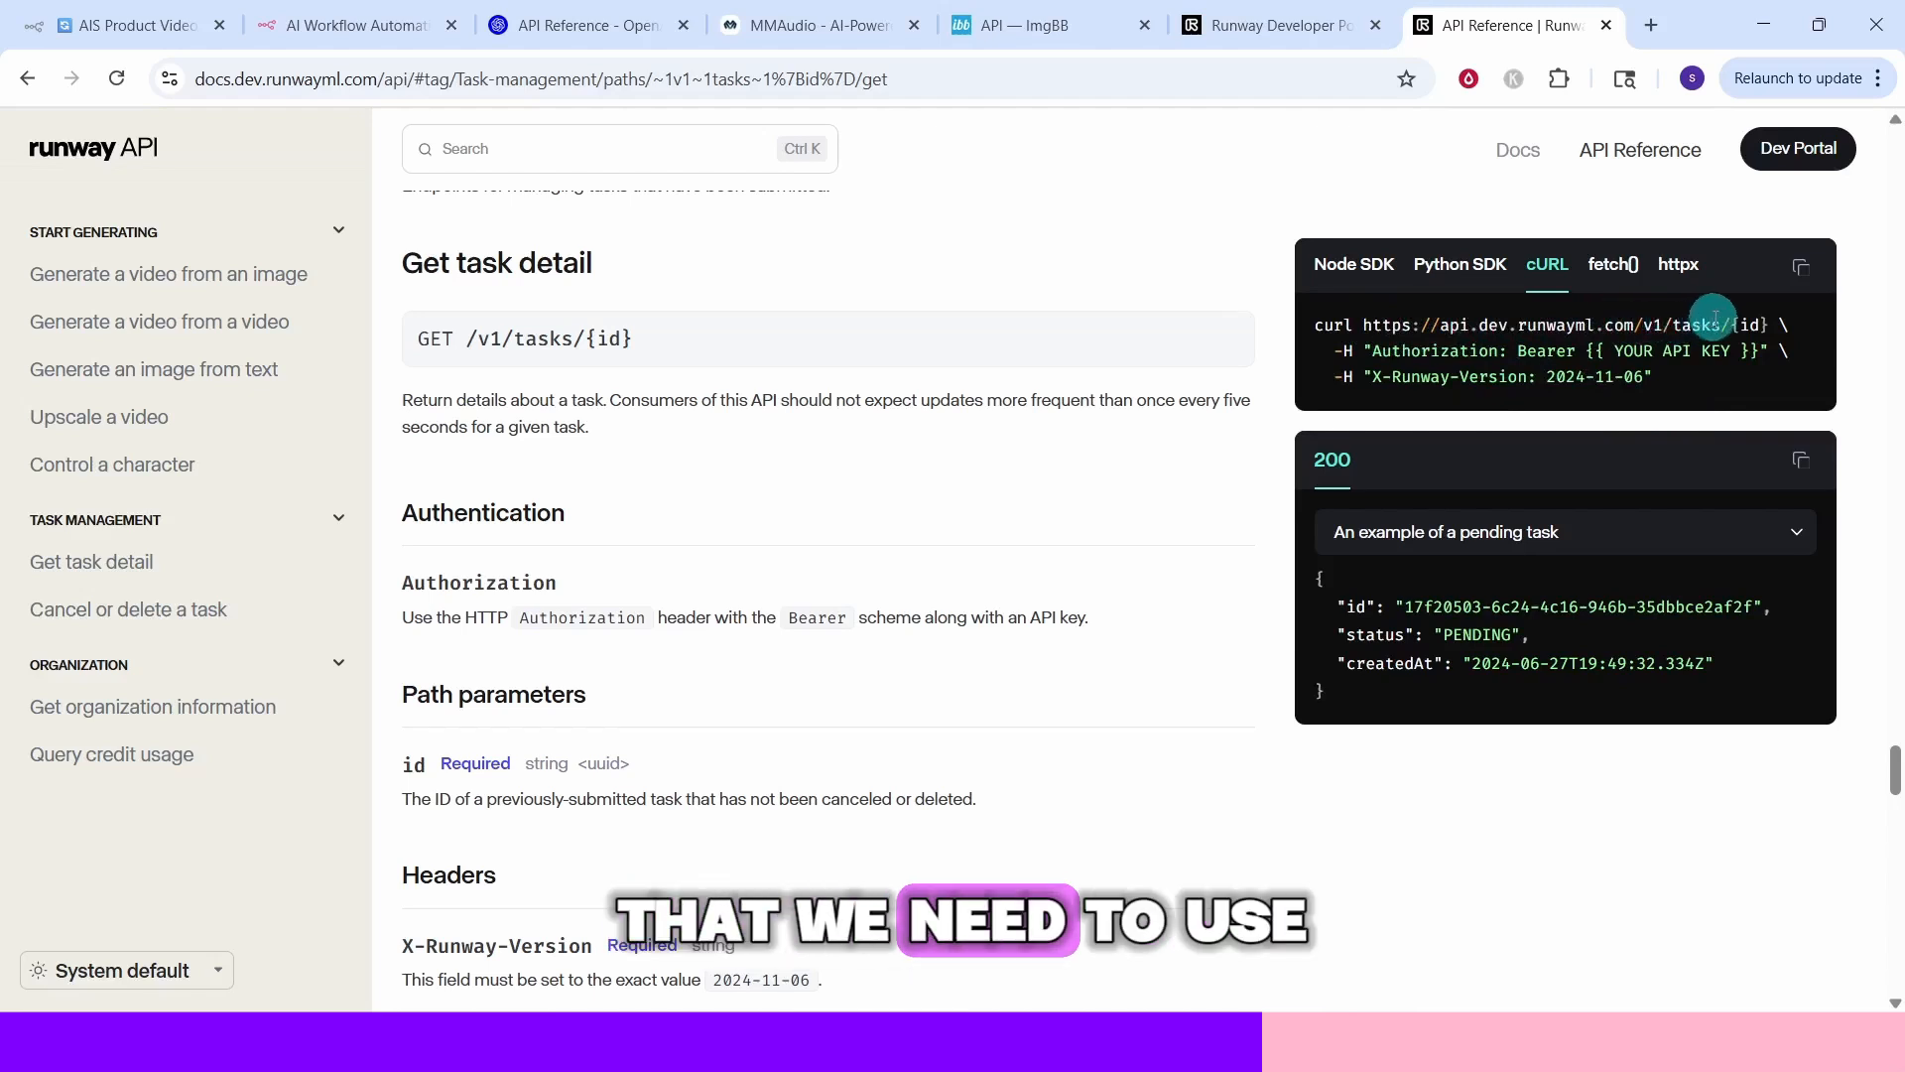
pyautogui.scroll(1, 1729, 324)
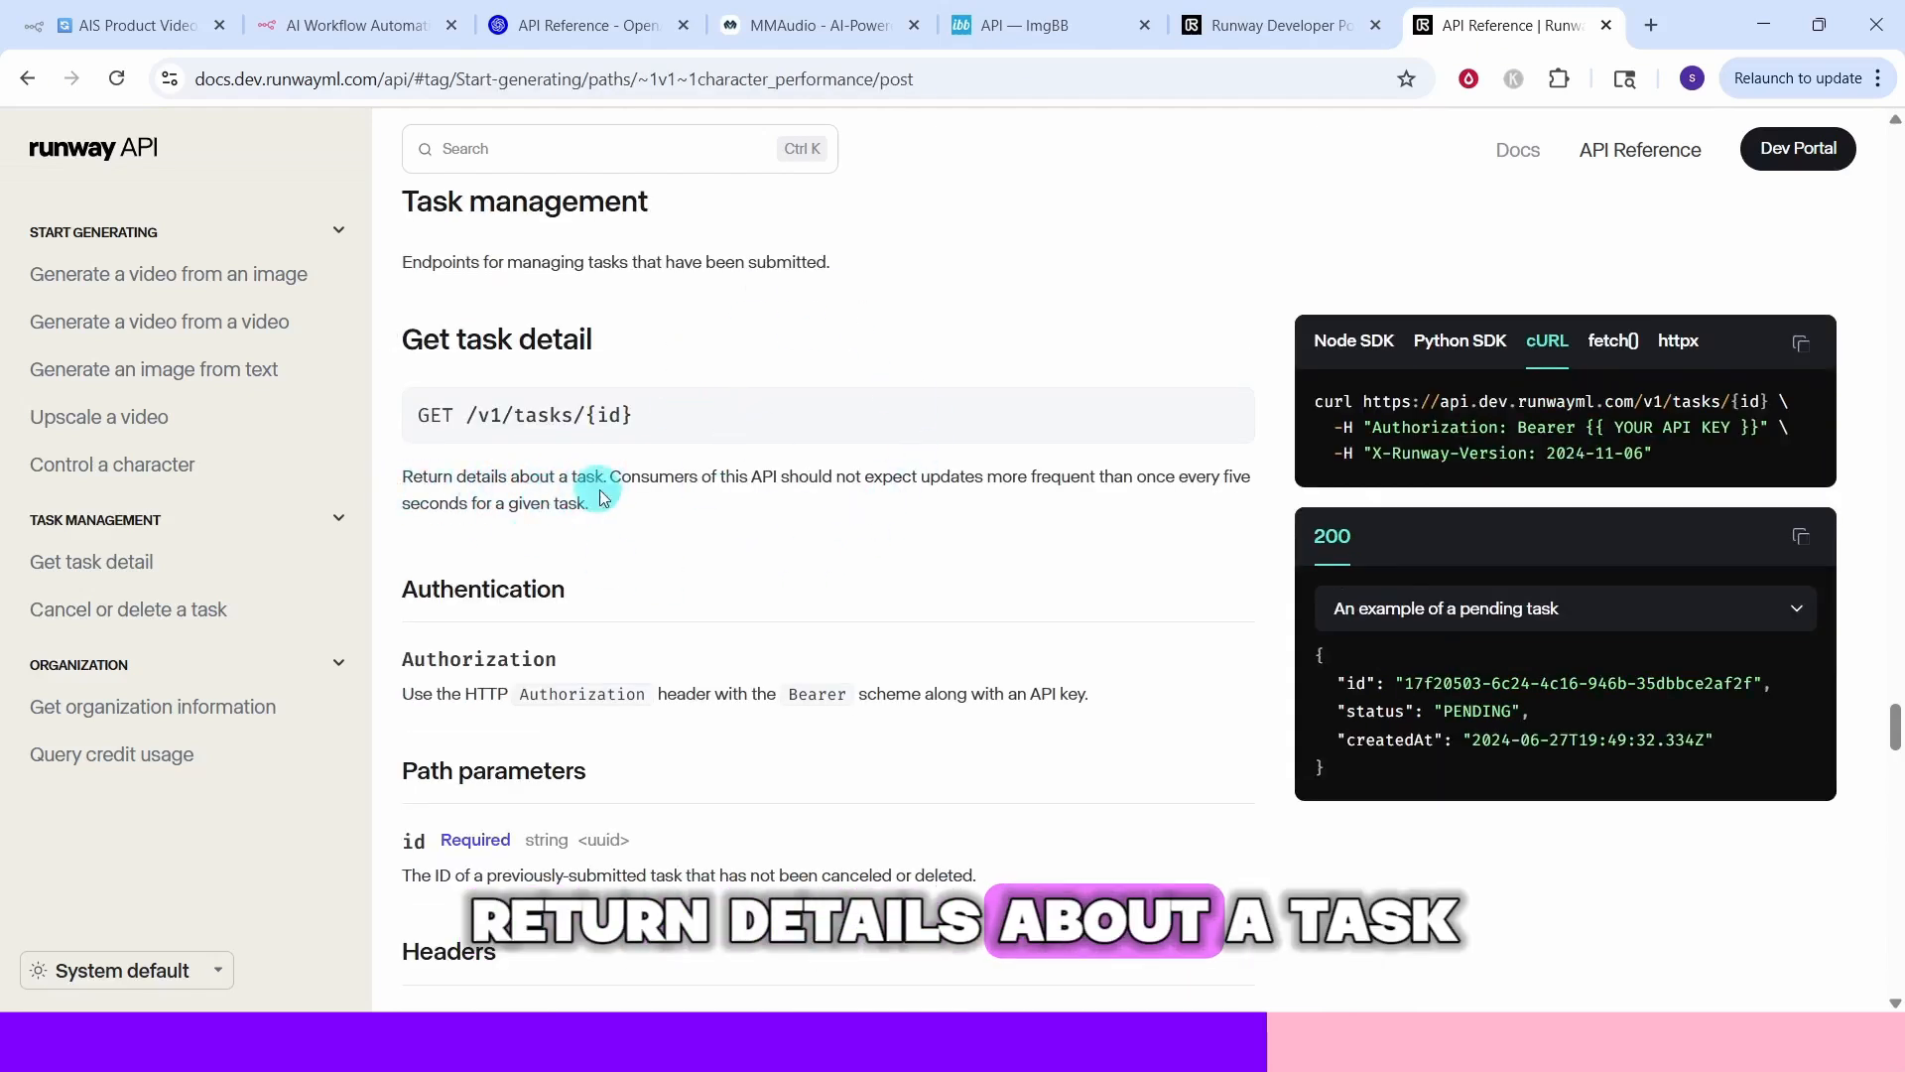
pyautogui.scroll(-5, 813, 470)
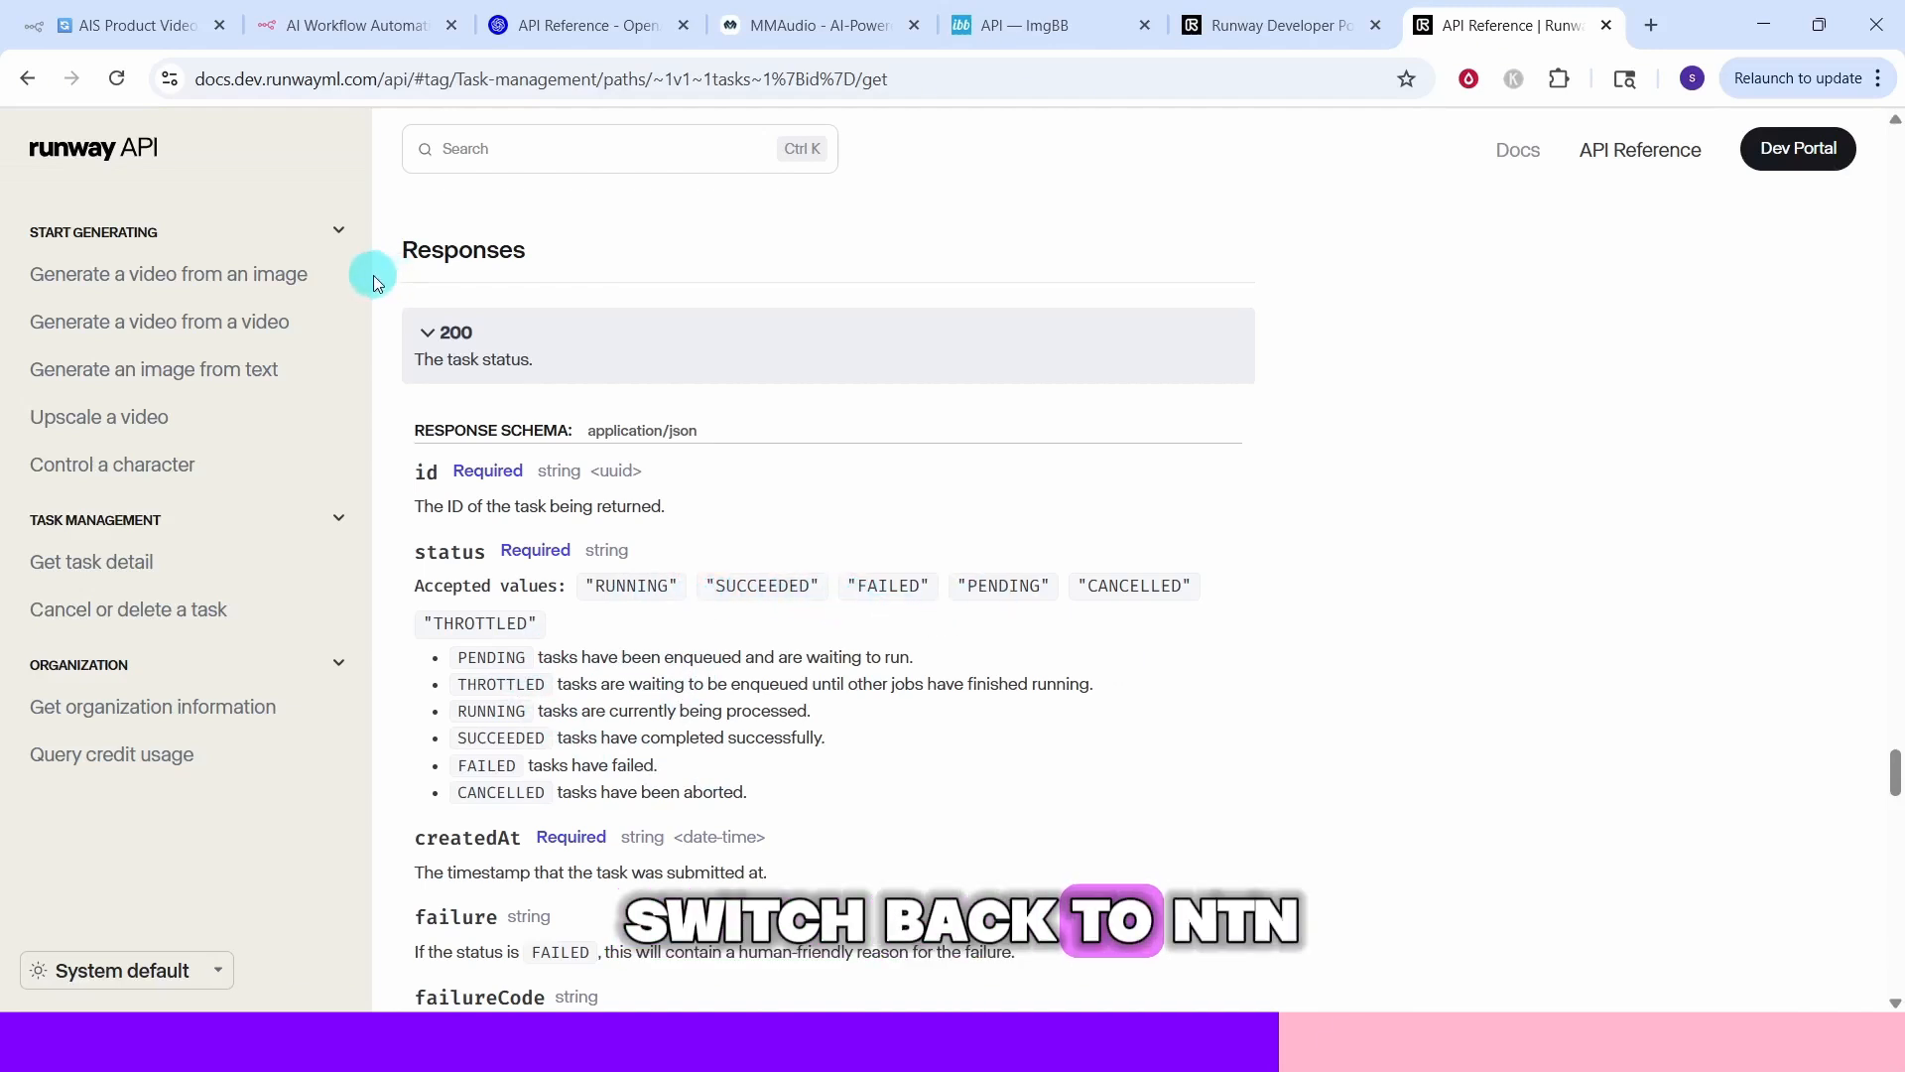
pyautogui.click(135, 37)
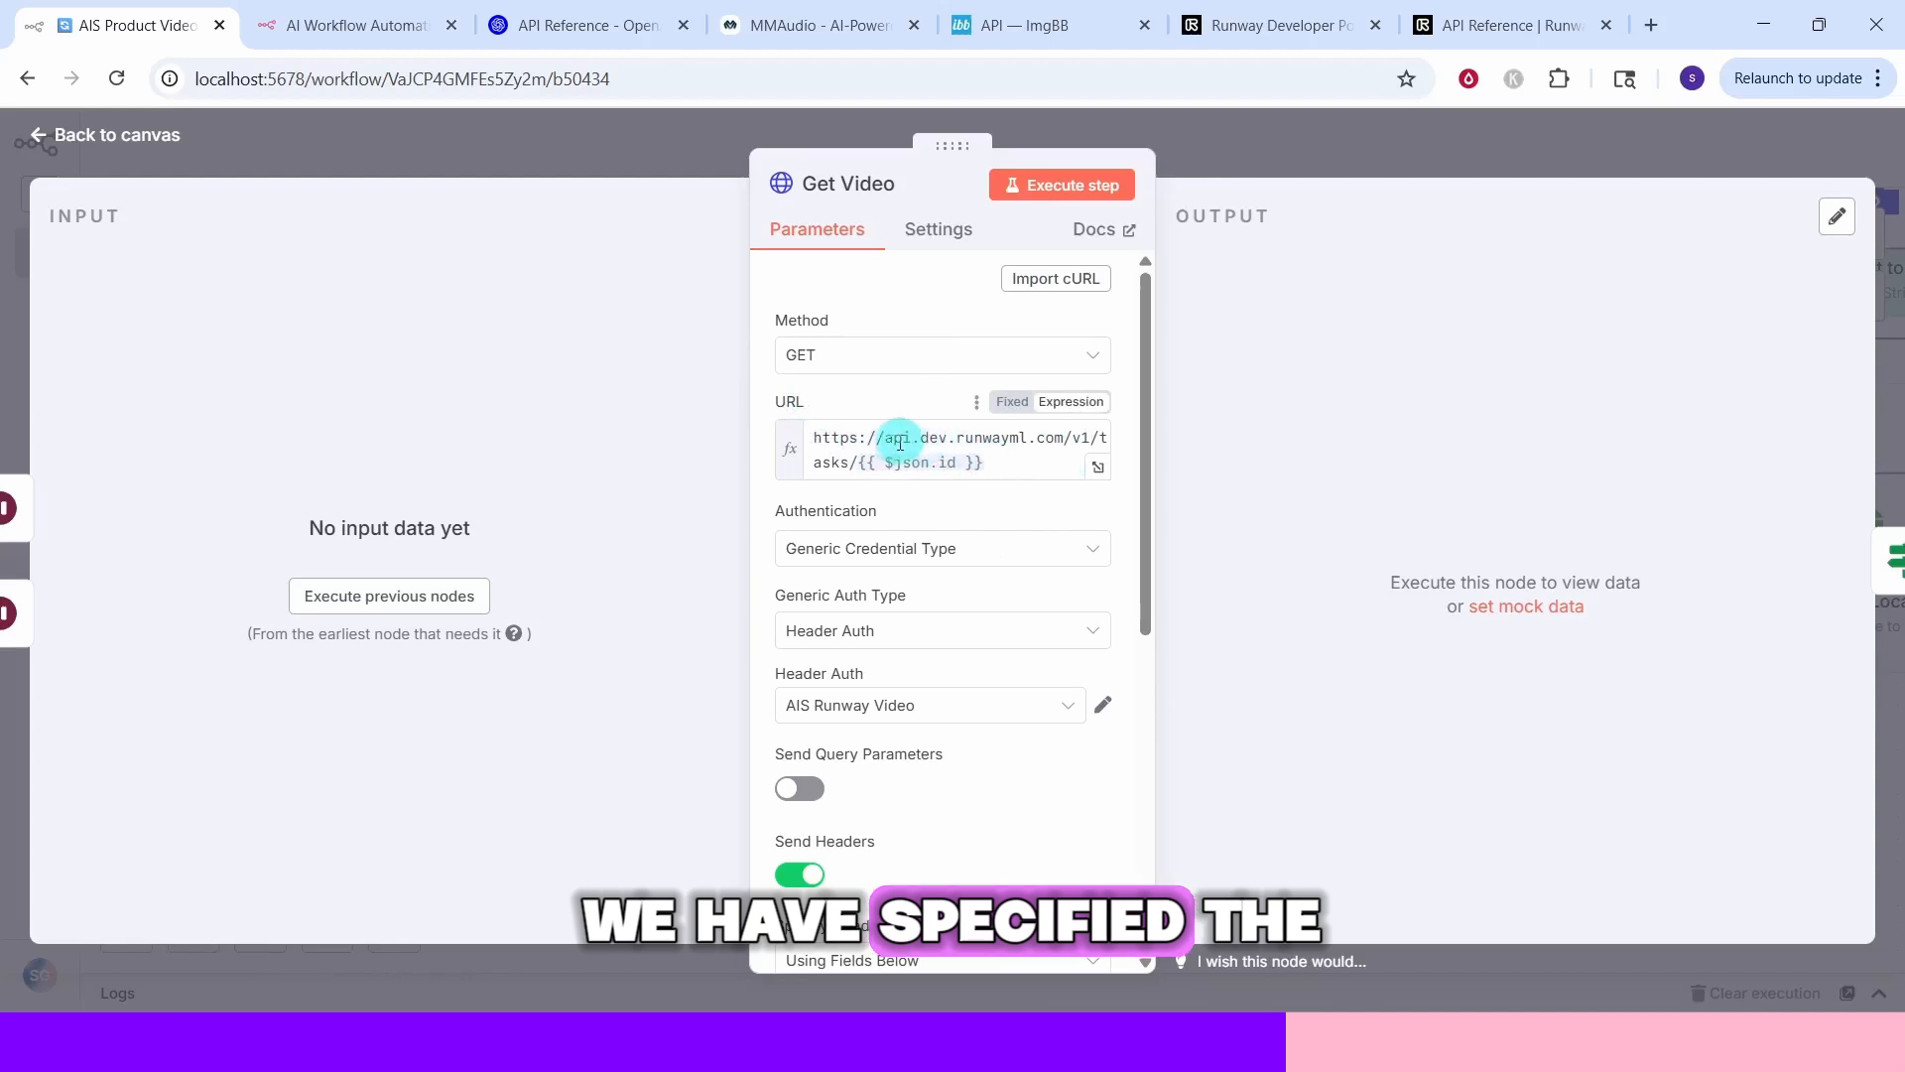
pyautogui.click(1034, 462)
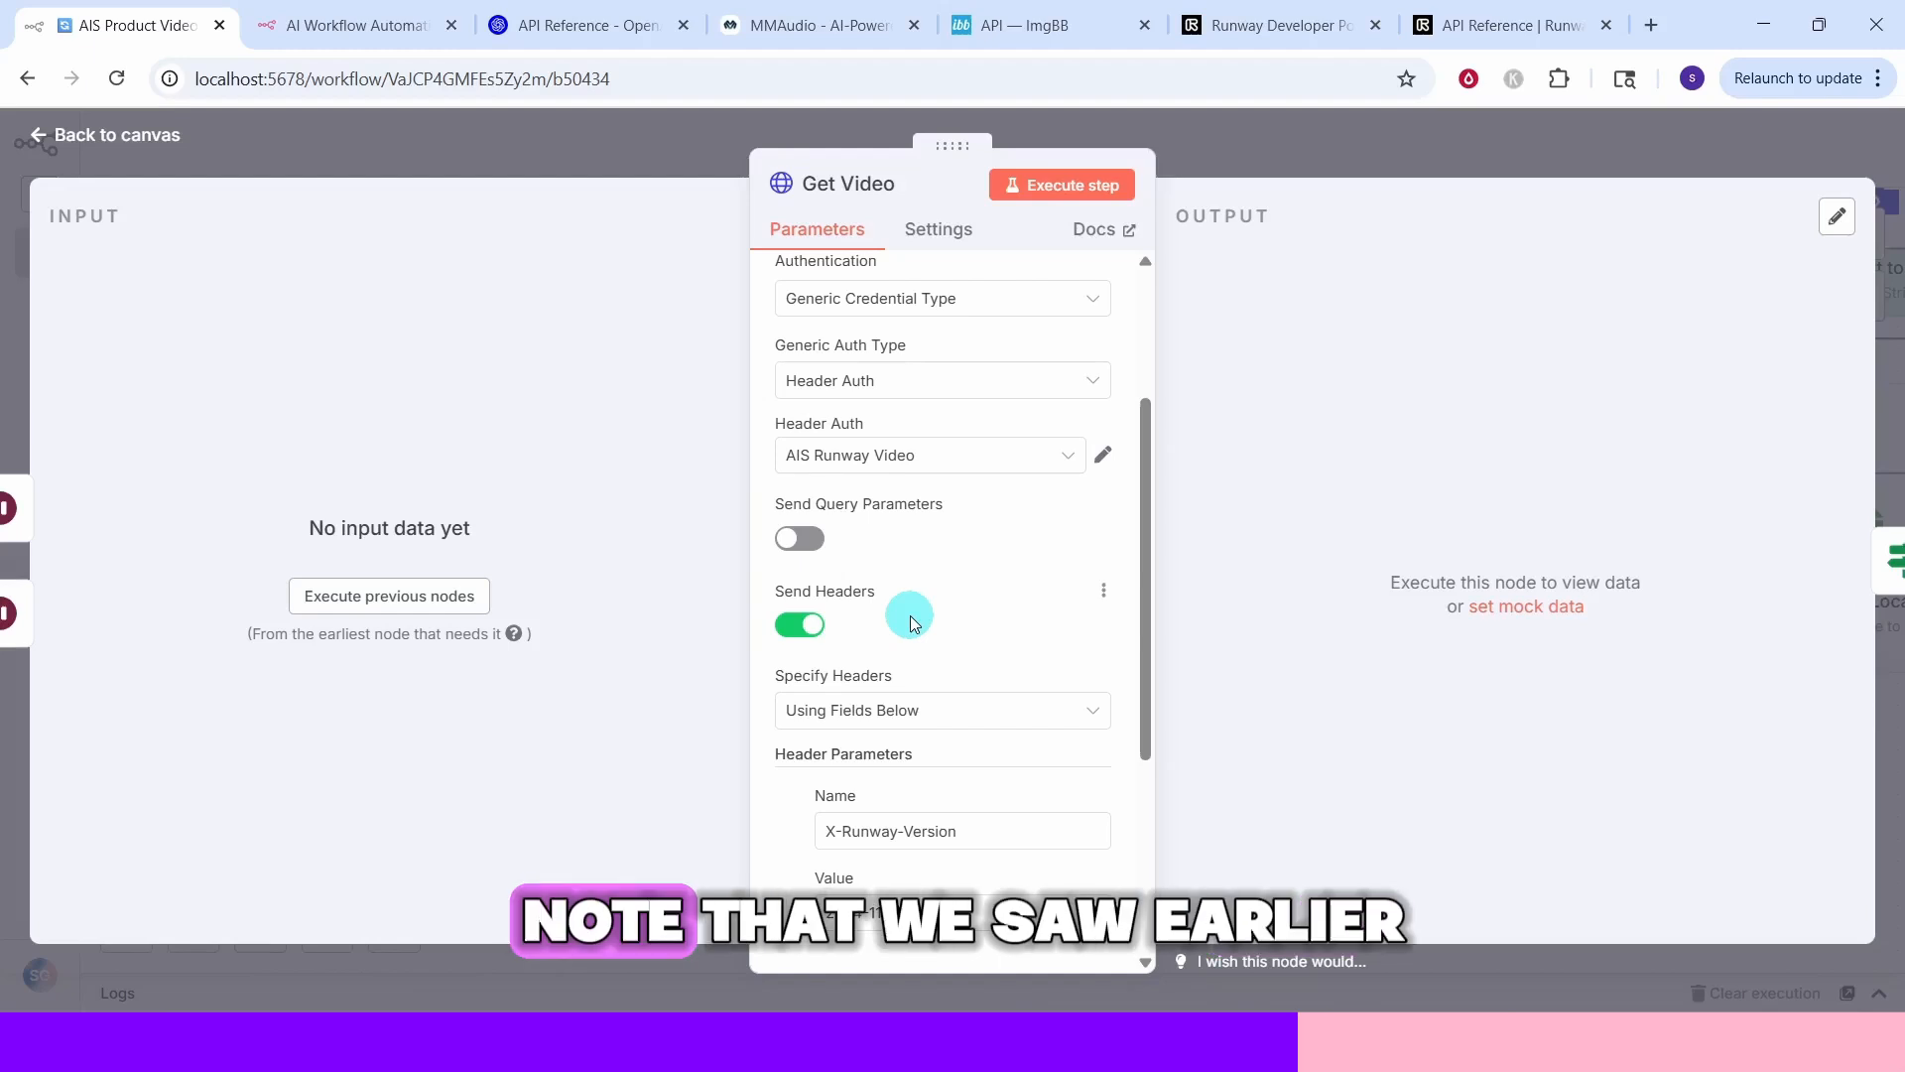
pyautogui.scroll(3, 911, 622)
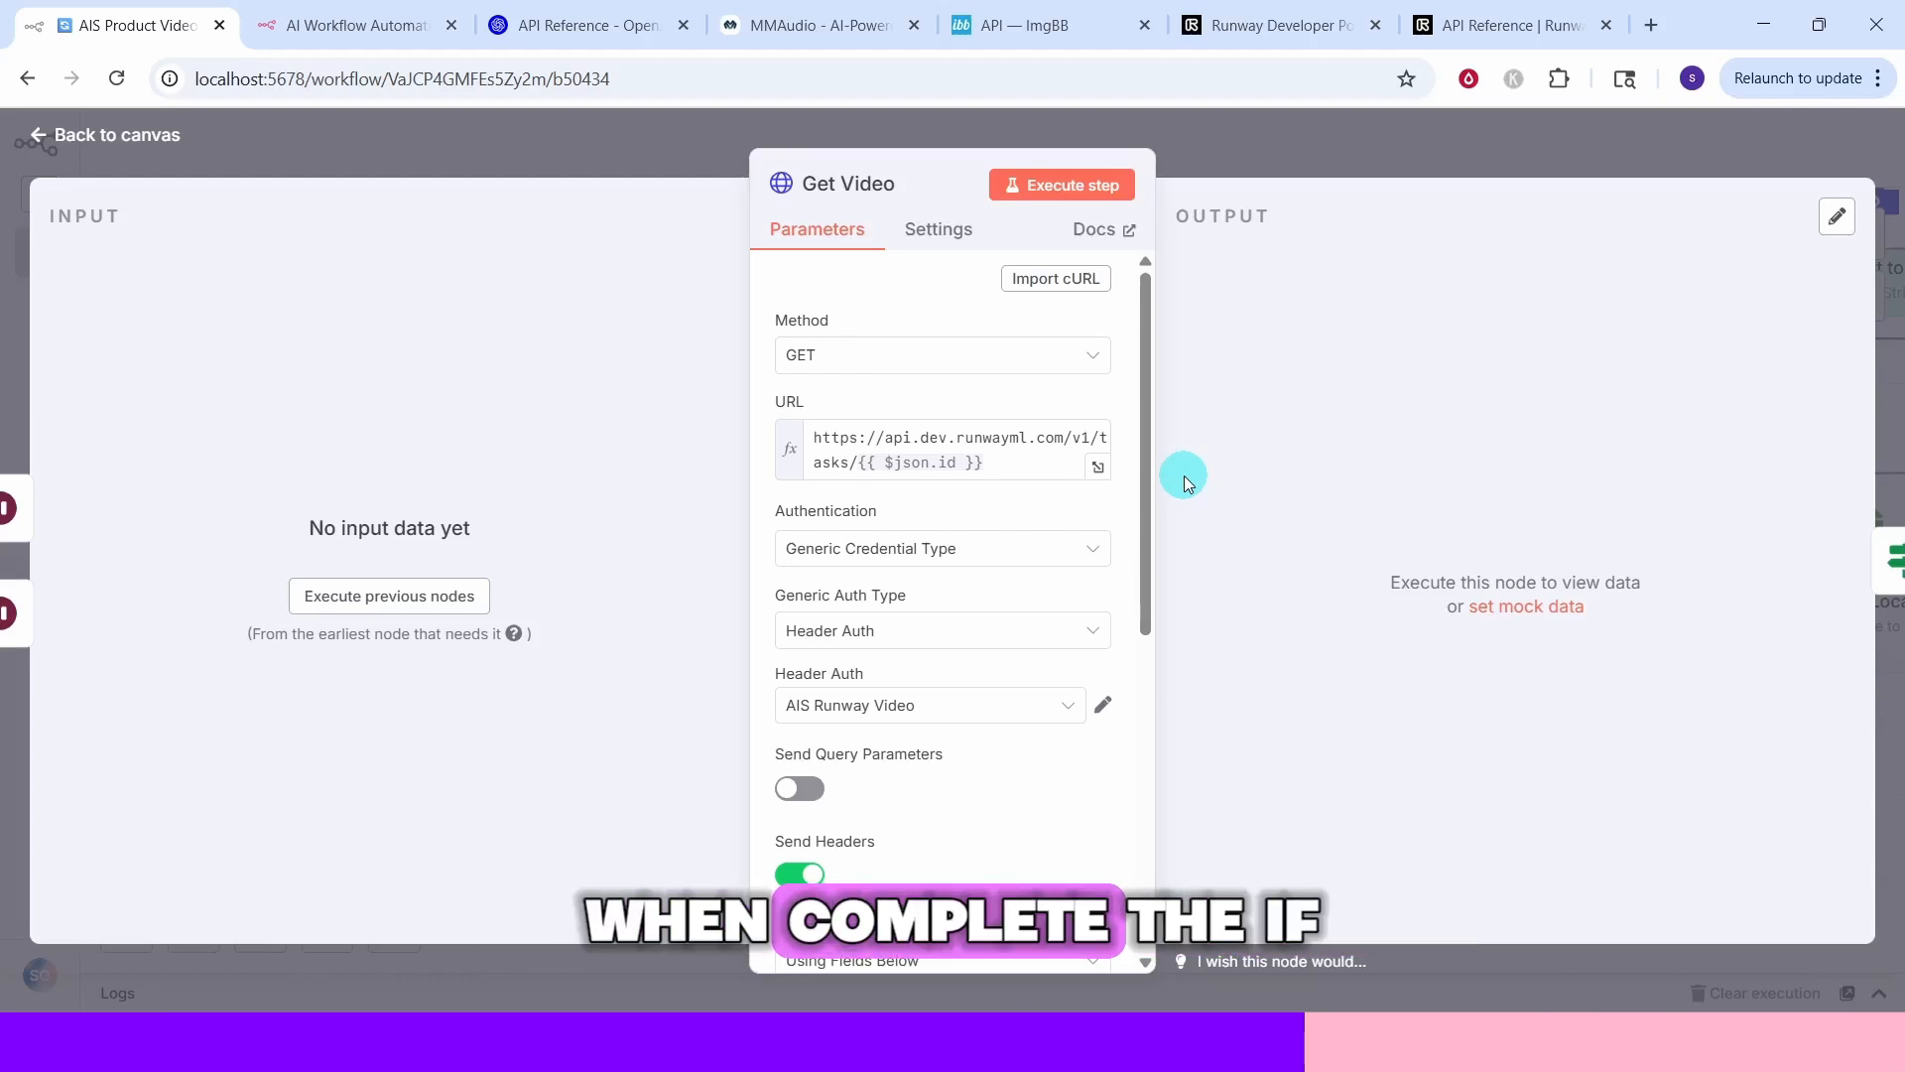
pyautogui.press('Escape')
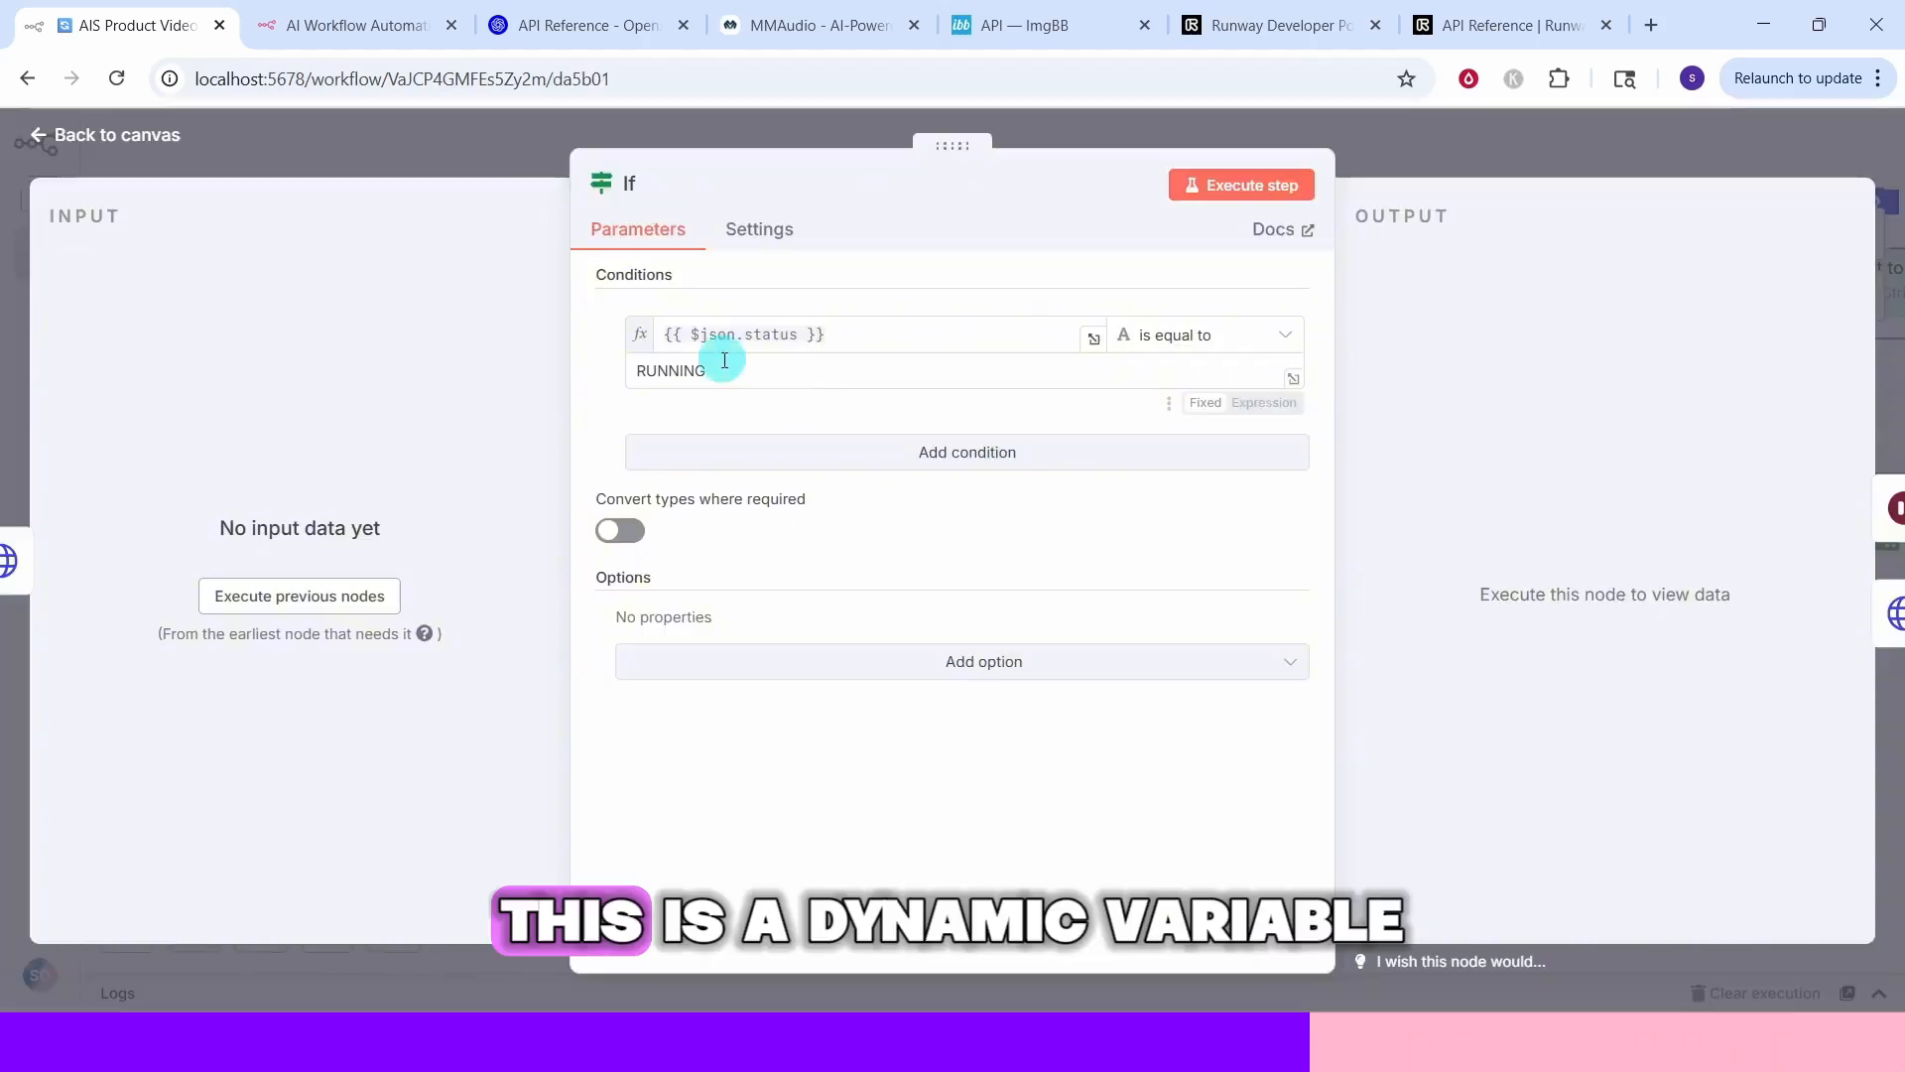
# Inspect the If node's status condition, then open the Download Video and Save Locally nodes
pyautogui.doubleClick(1217, 597)
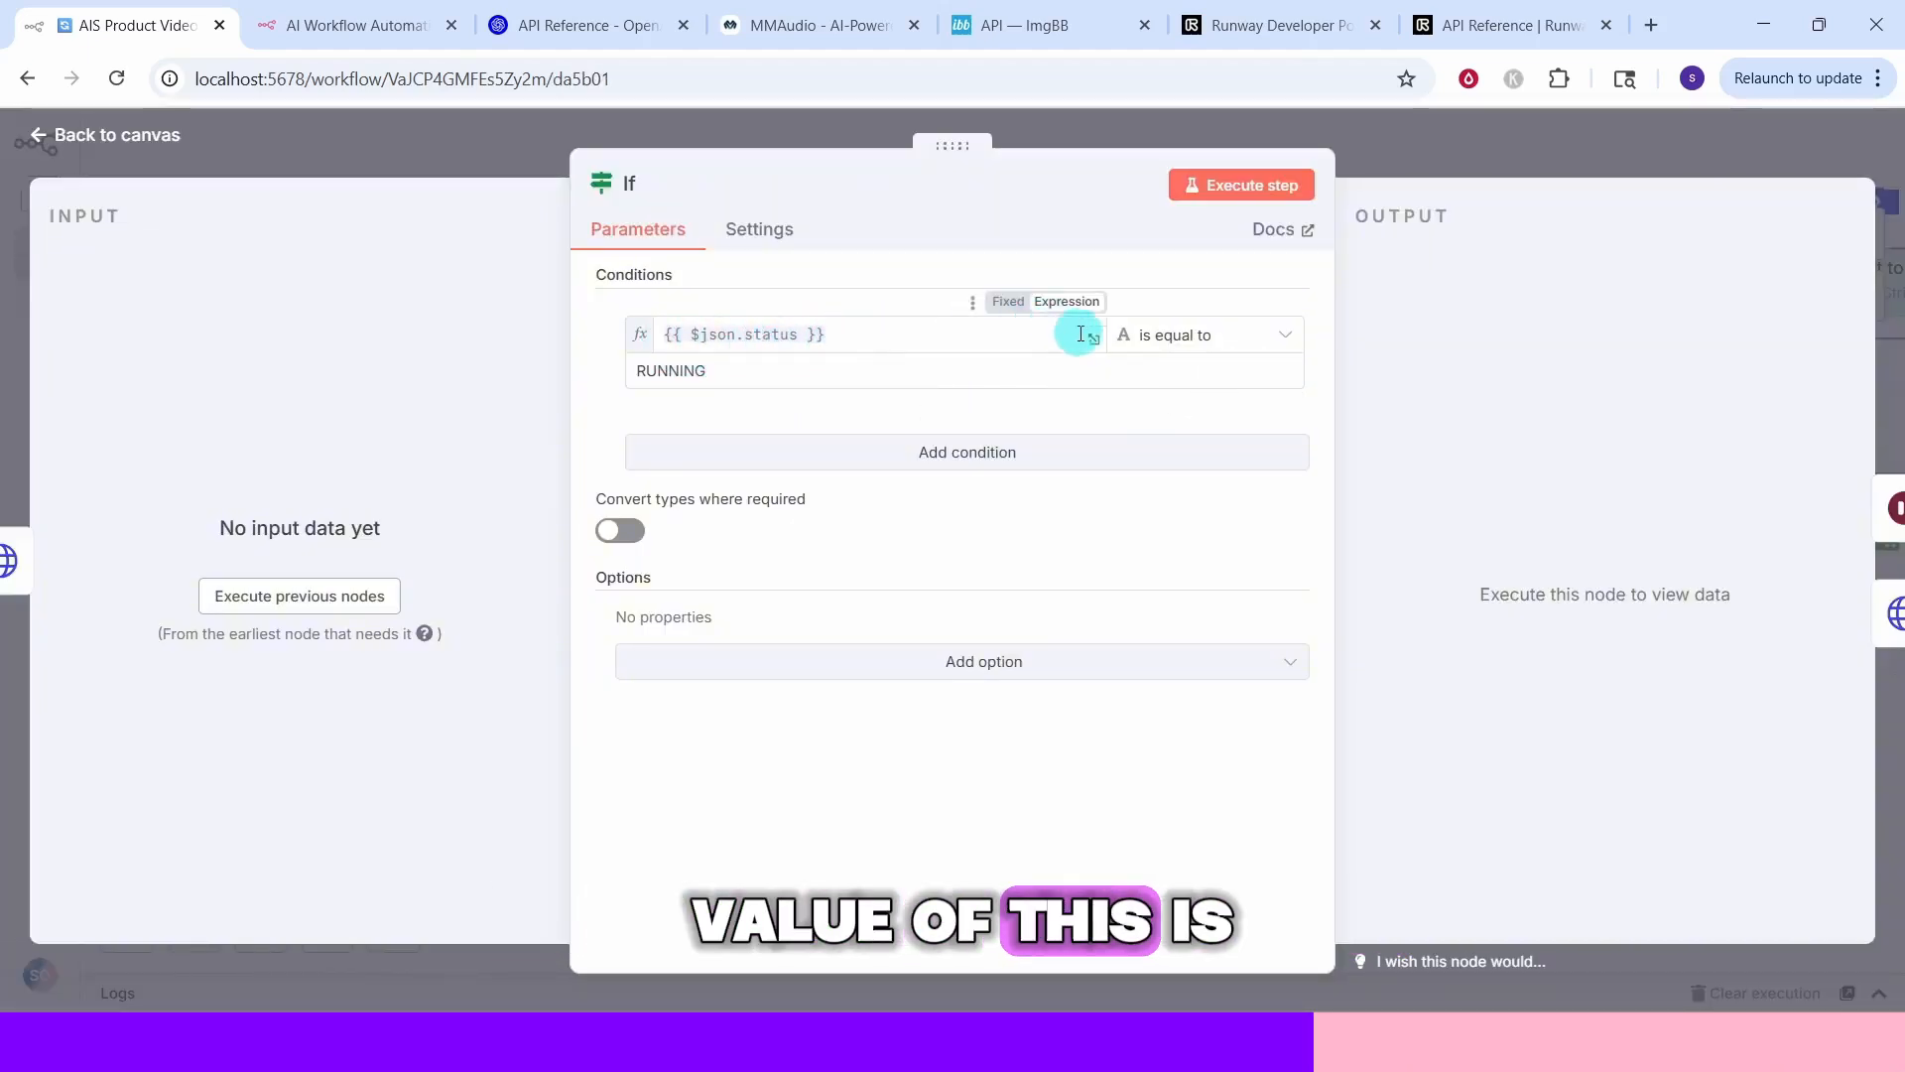
pyautogui.press('Escape')
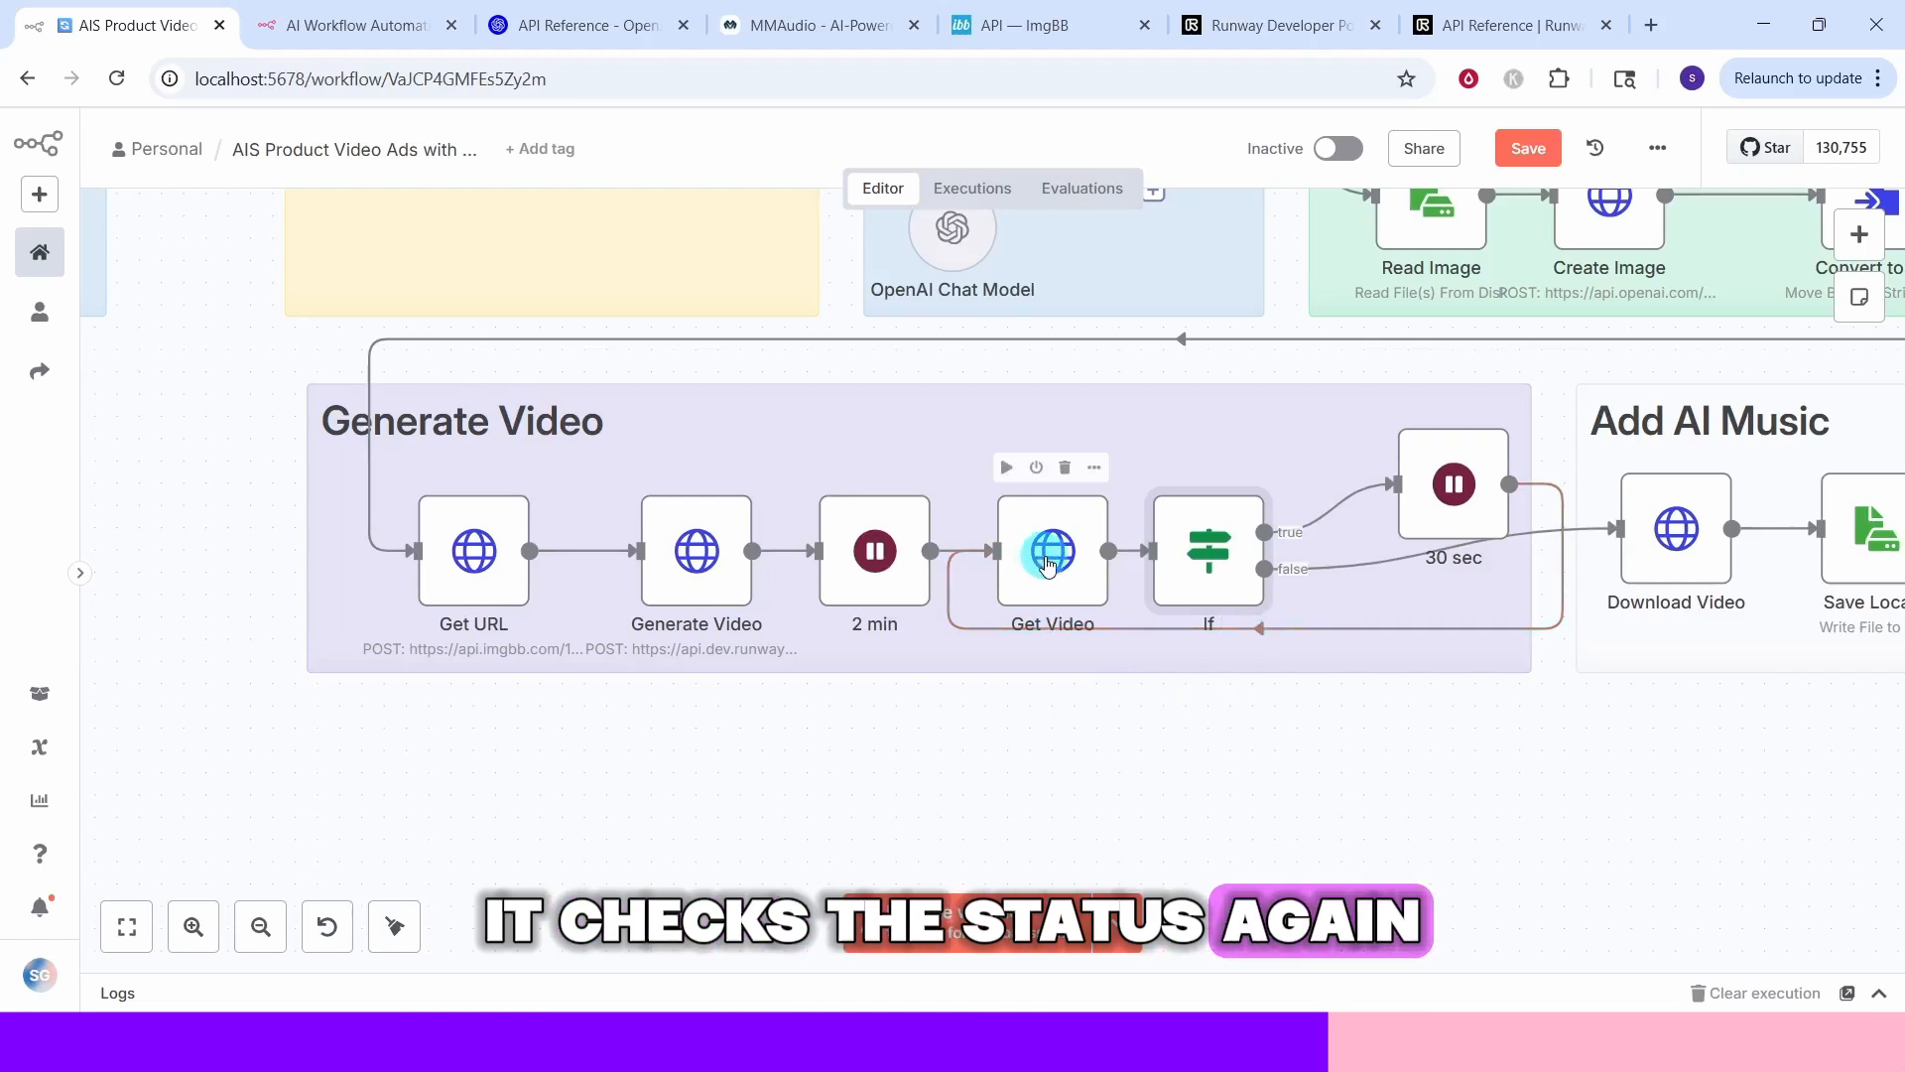
pyautogui.doubleClick(1673, 552)
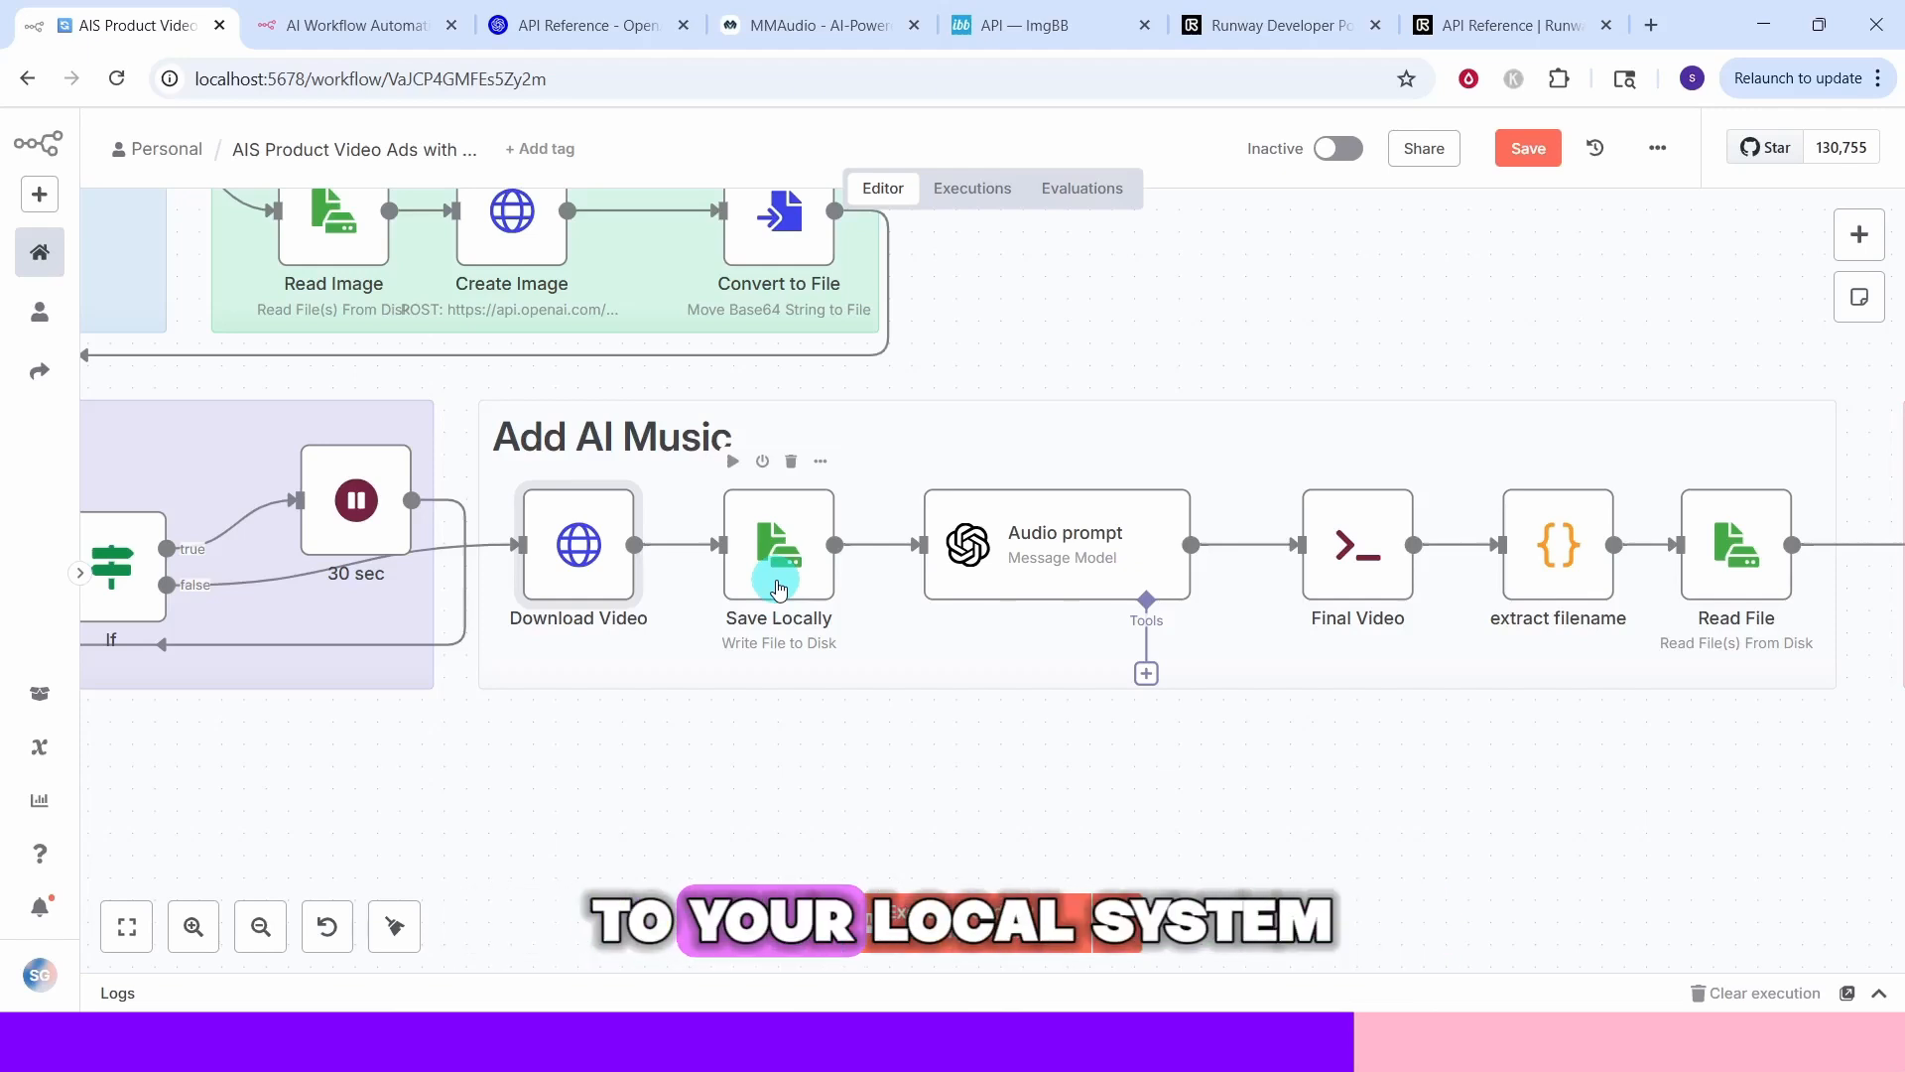
pyautogui.doubleClick(779, 588)
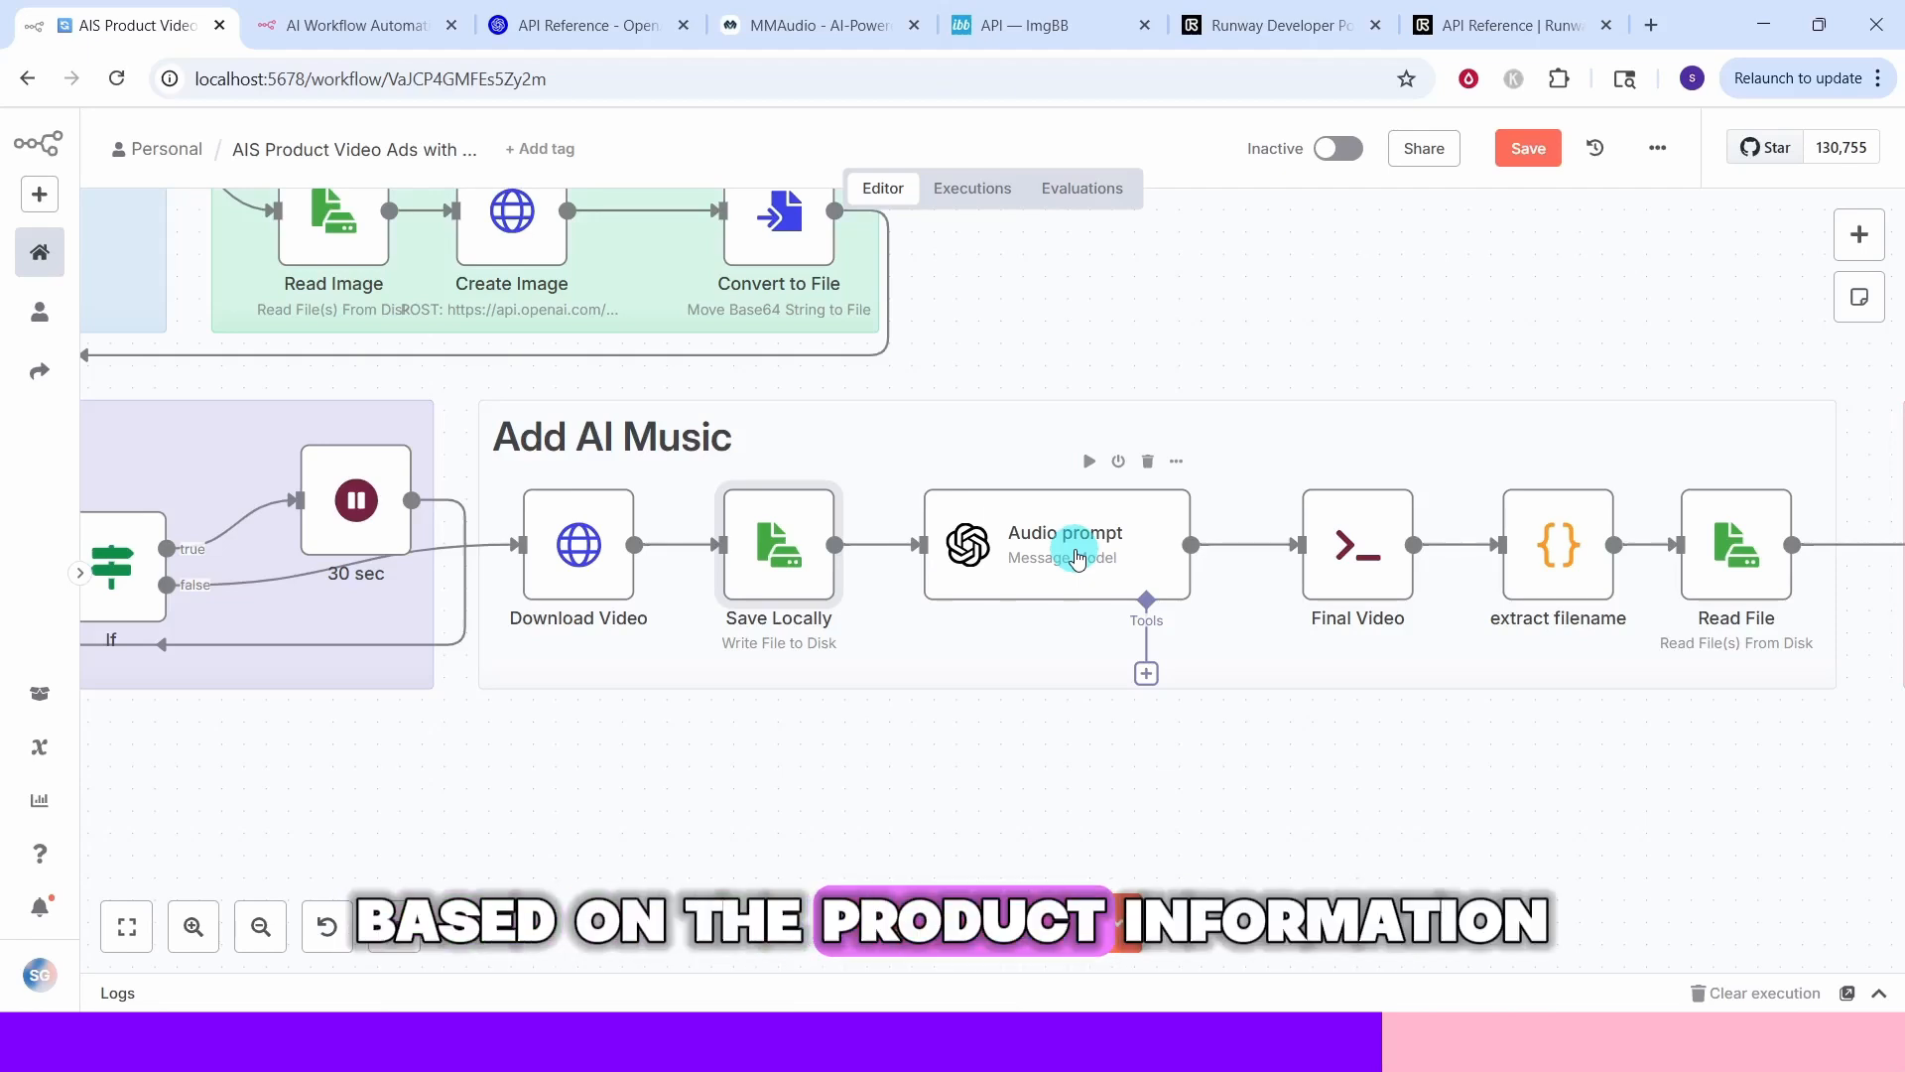
# Inspect the Audio prompt node's model, system prompt and user prompt expression
pyautogui.doubleClick(1077, 559)
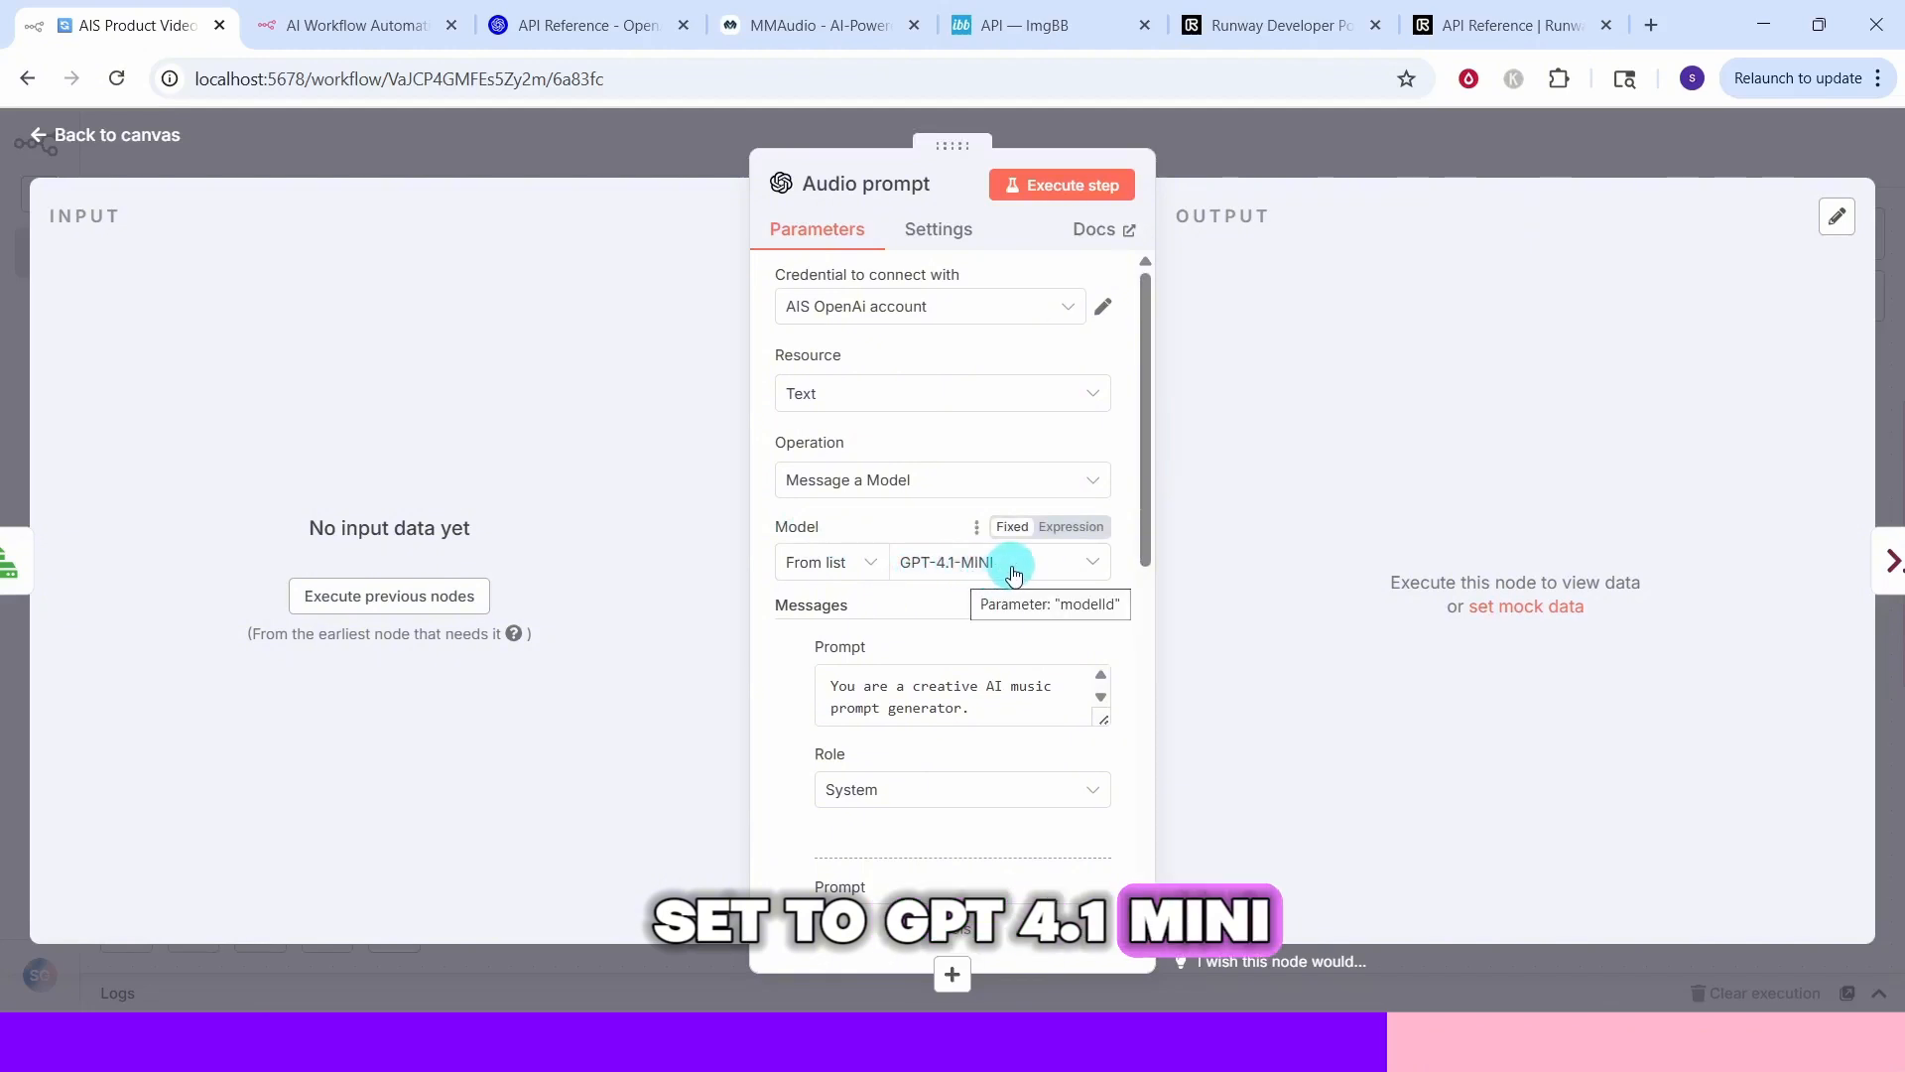
pyautogui.scroll(-2, 1007, 556)
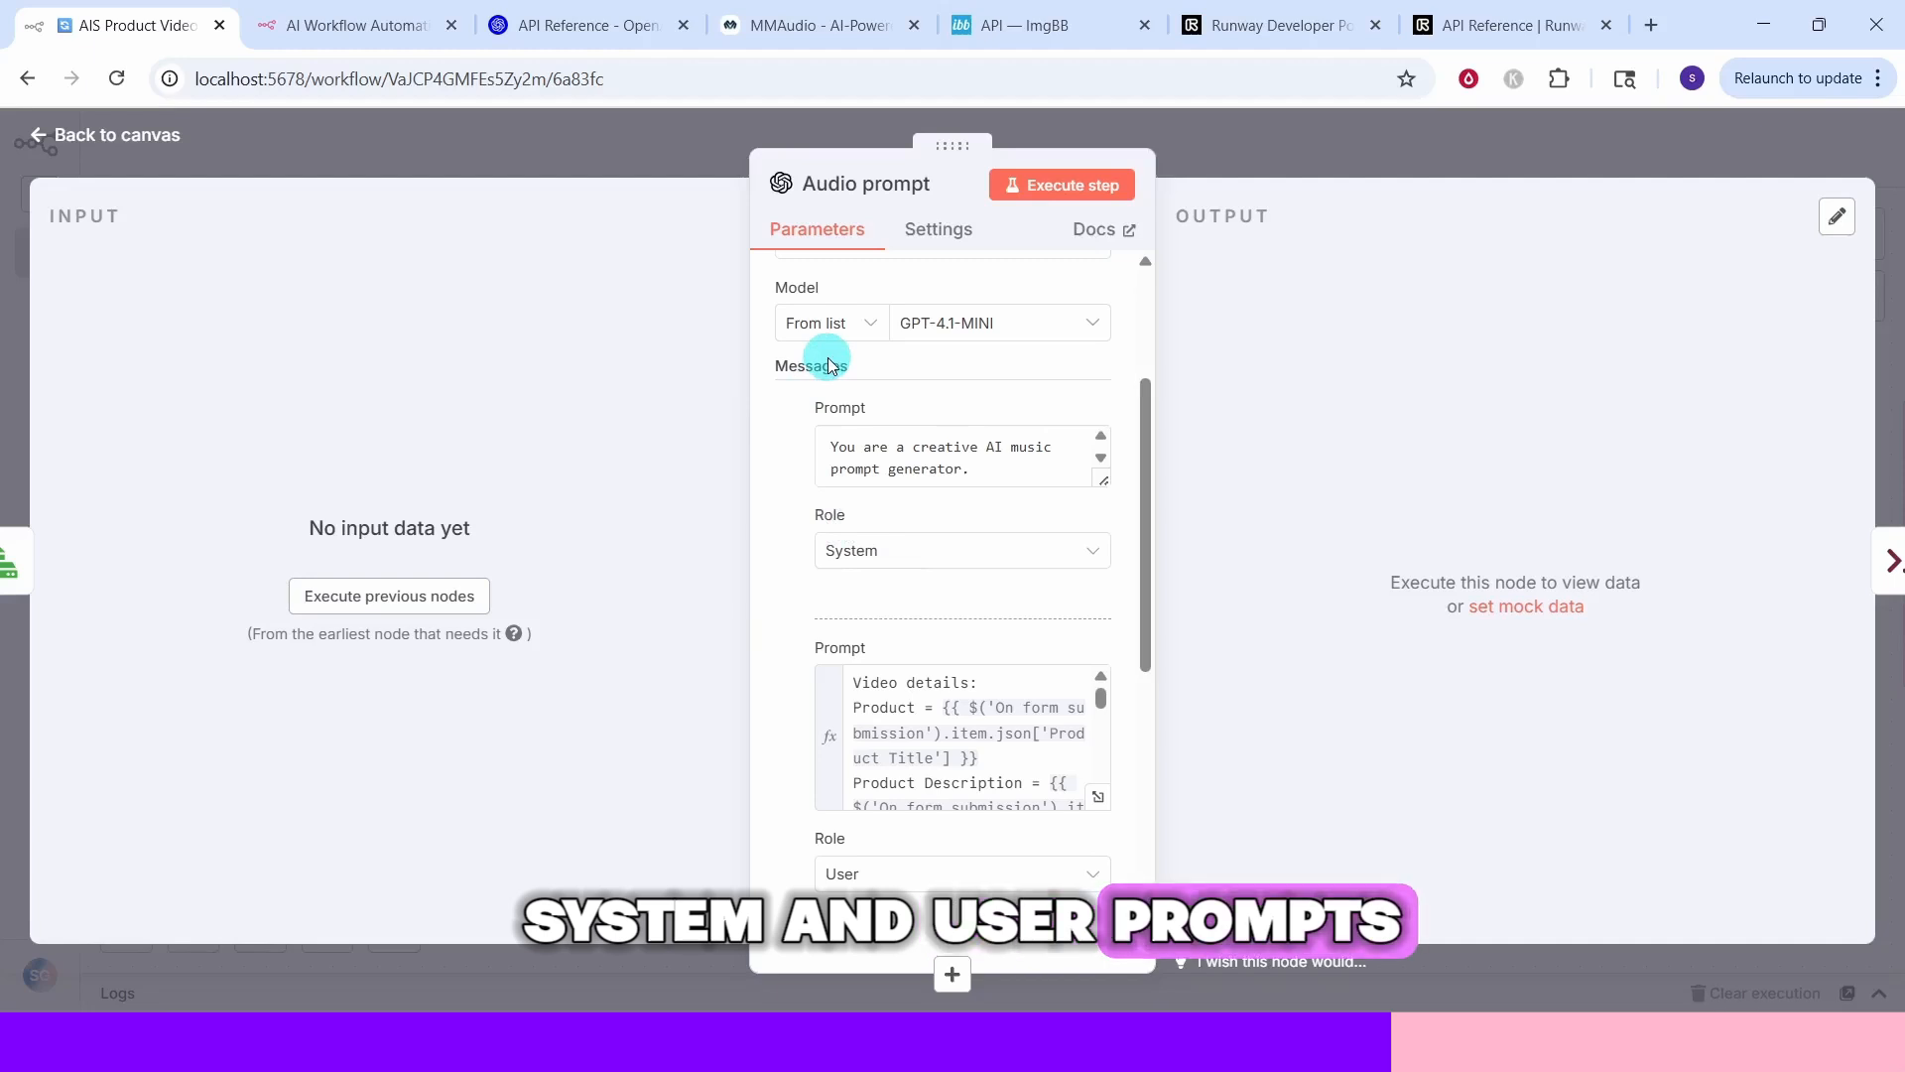
pyautogui.click(993, 461)
pyautogui.click(1099, 558)
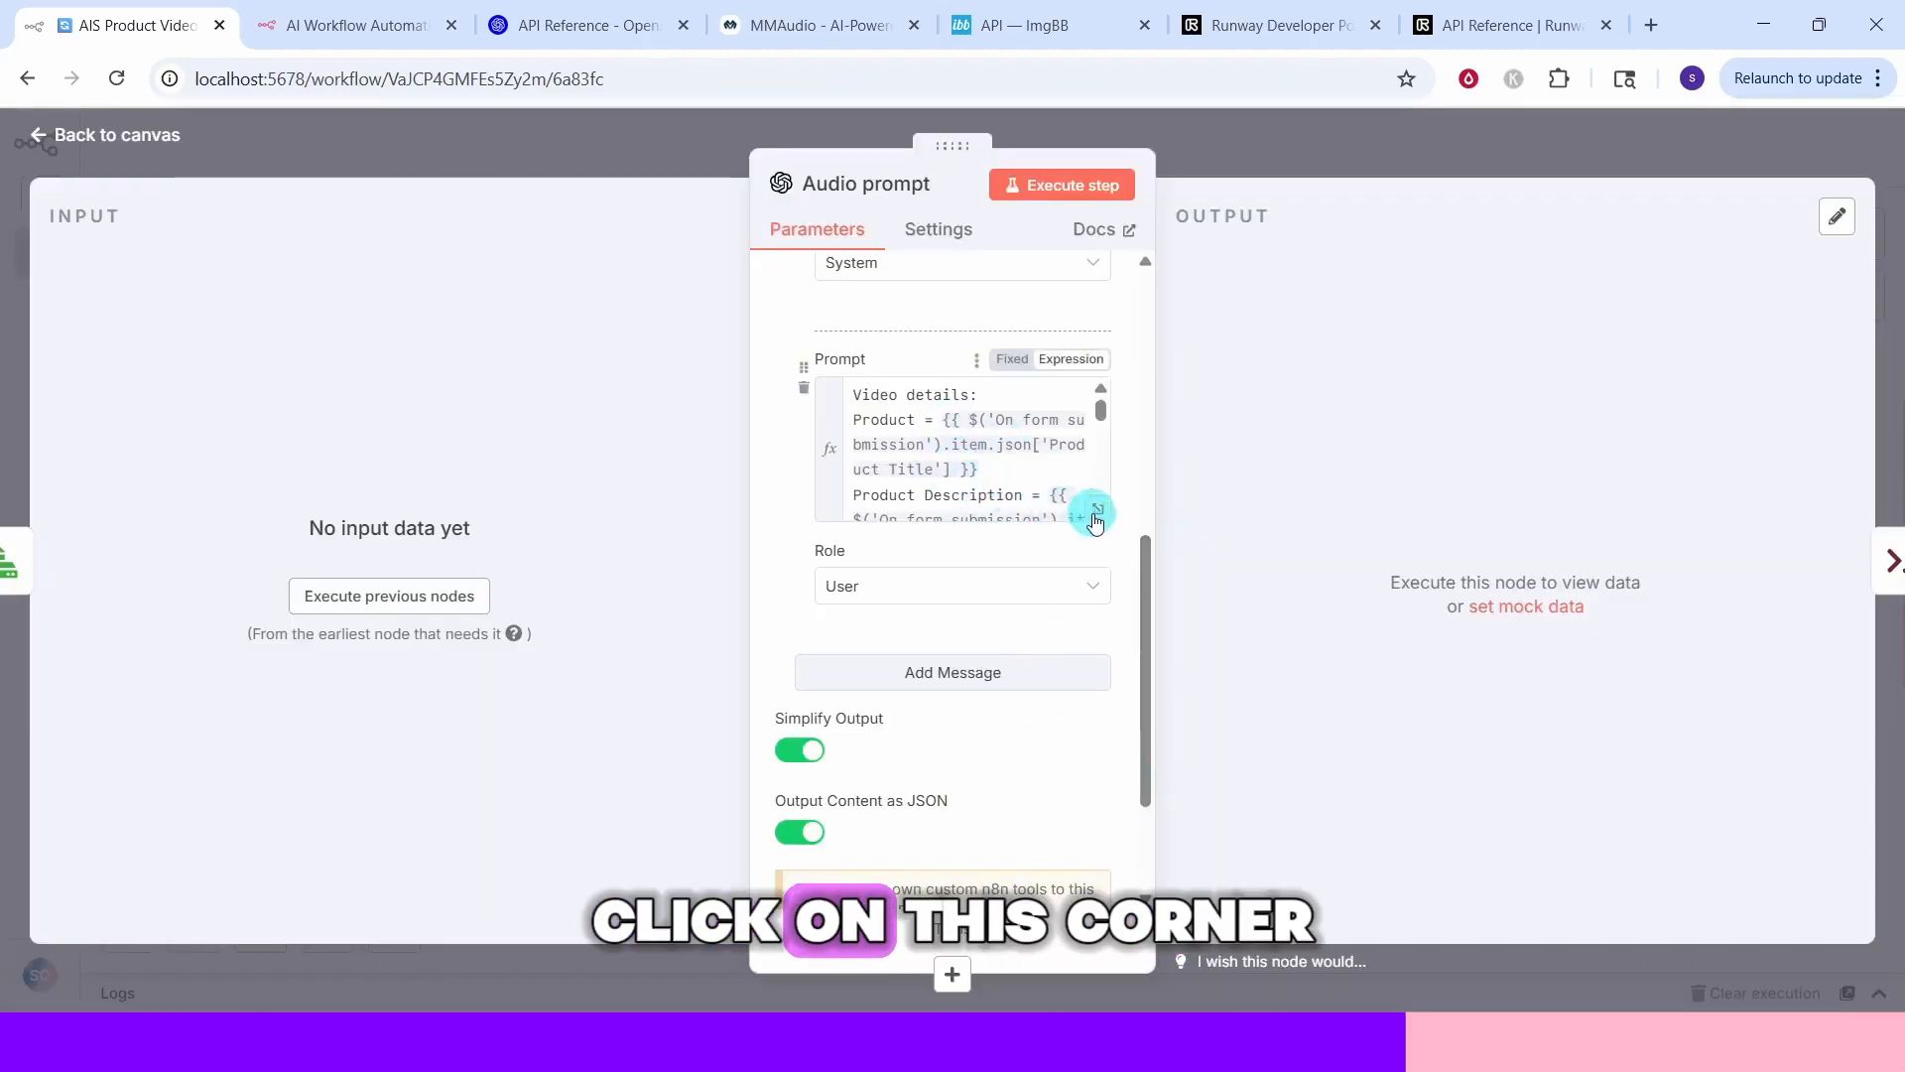
pyautogui.click(1096, 512)
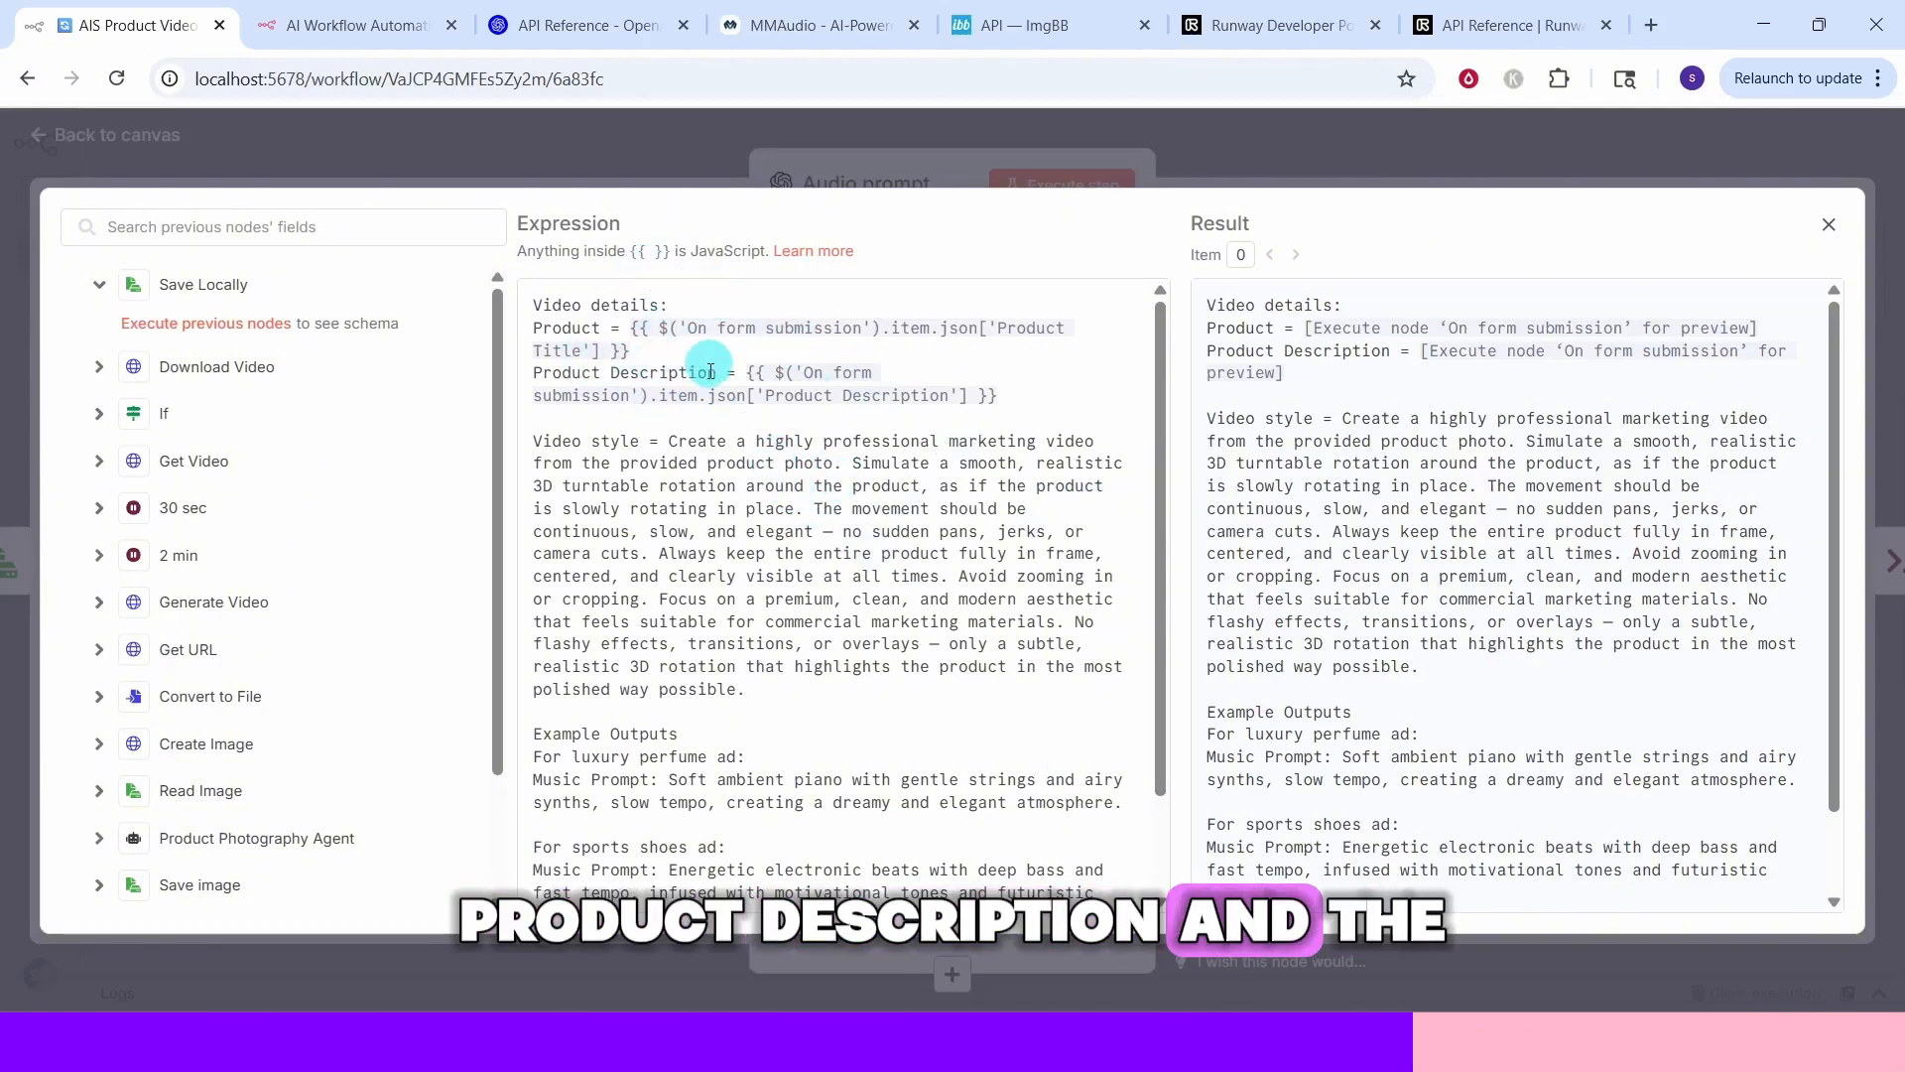
pyautogui.scroll(-1, 820, 778)
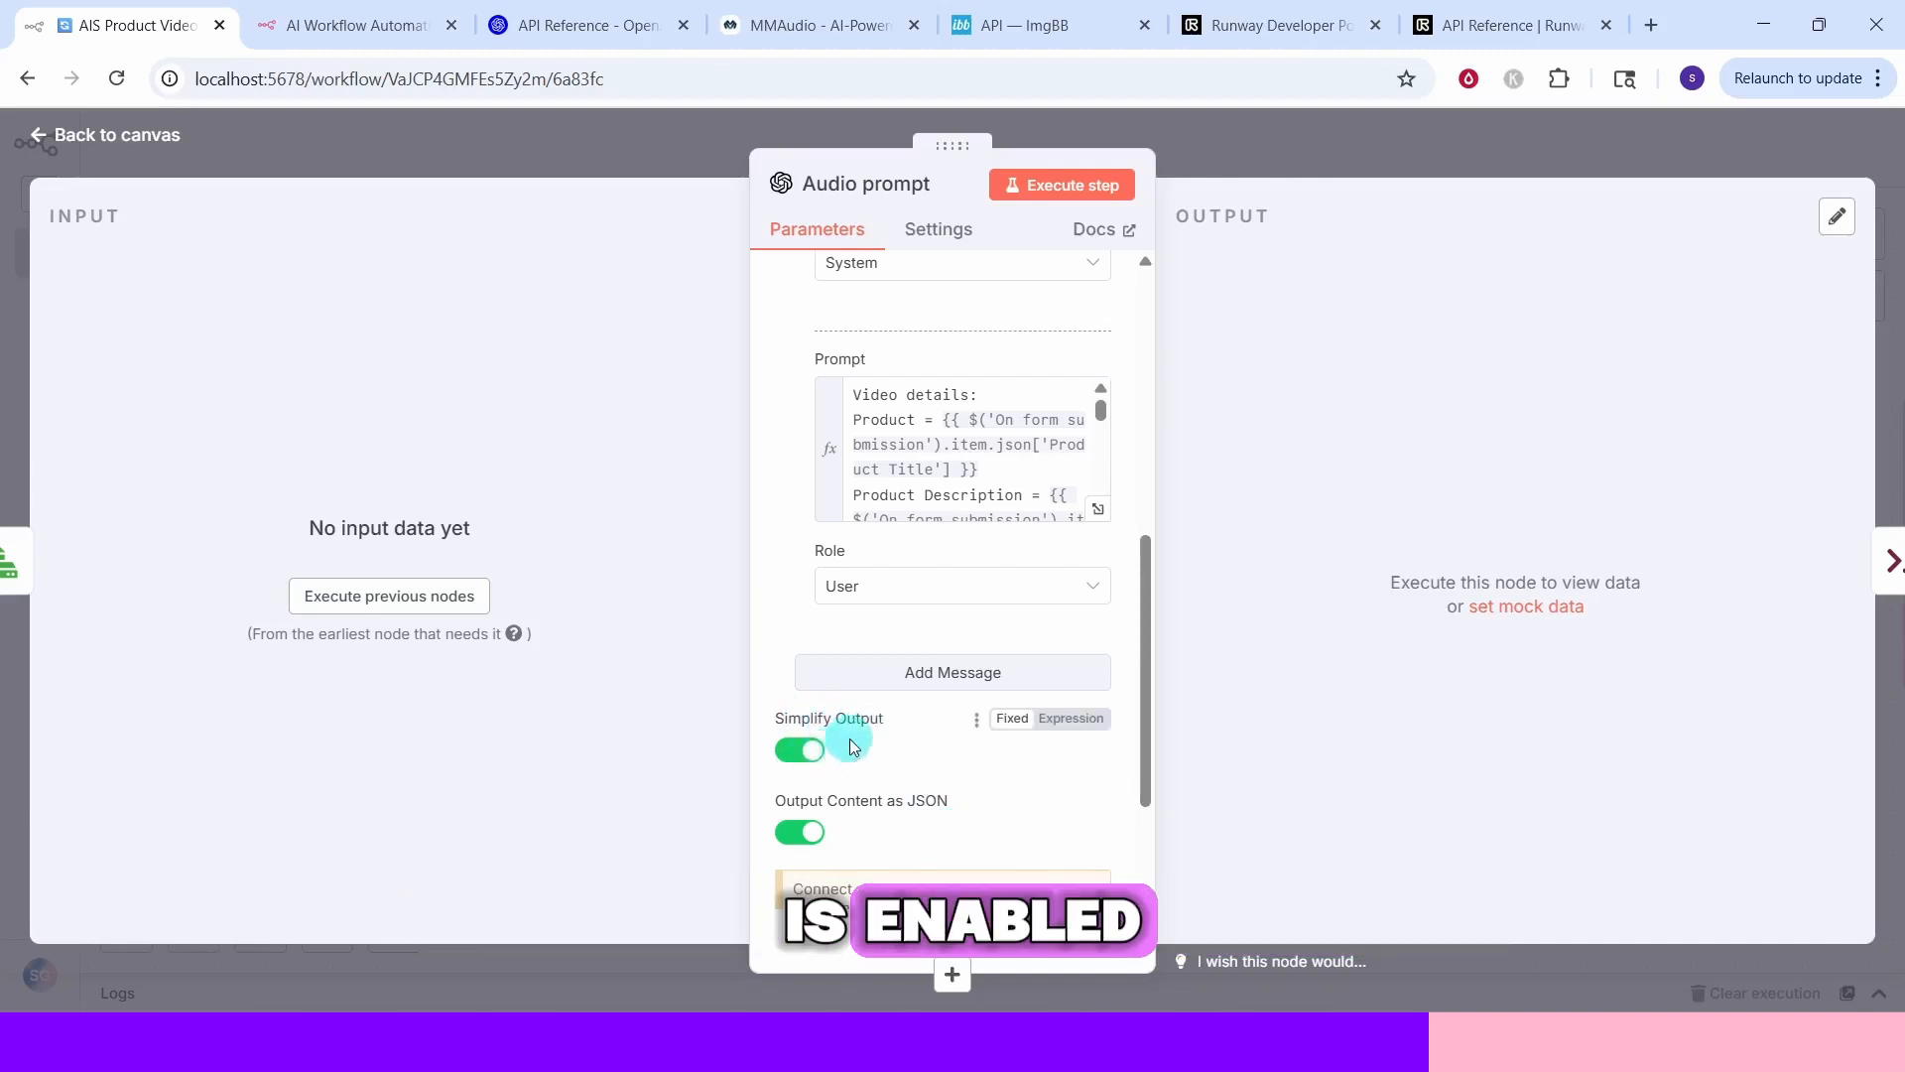
pyautogui.moveTo(898, 729)
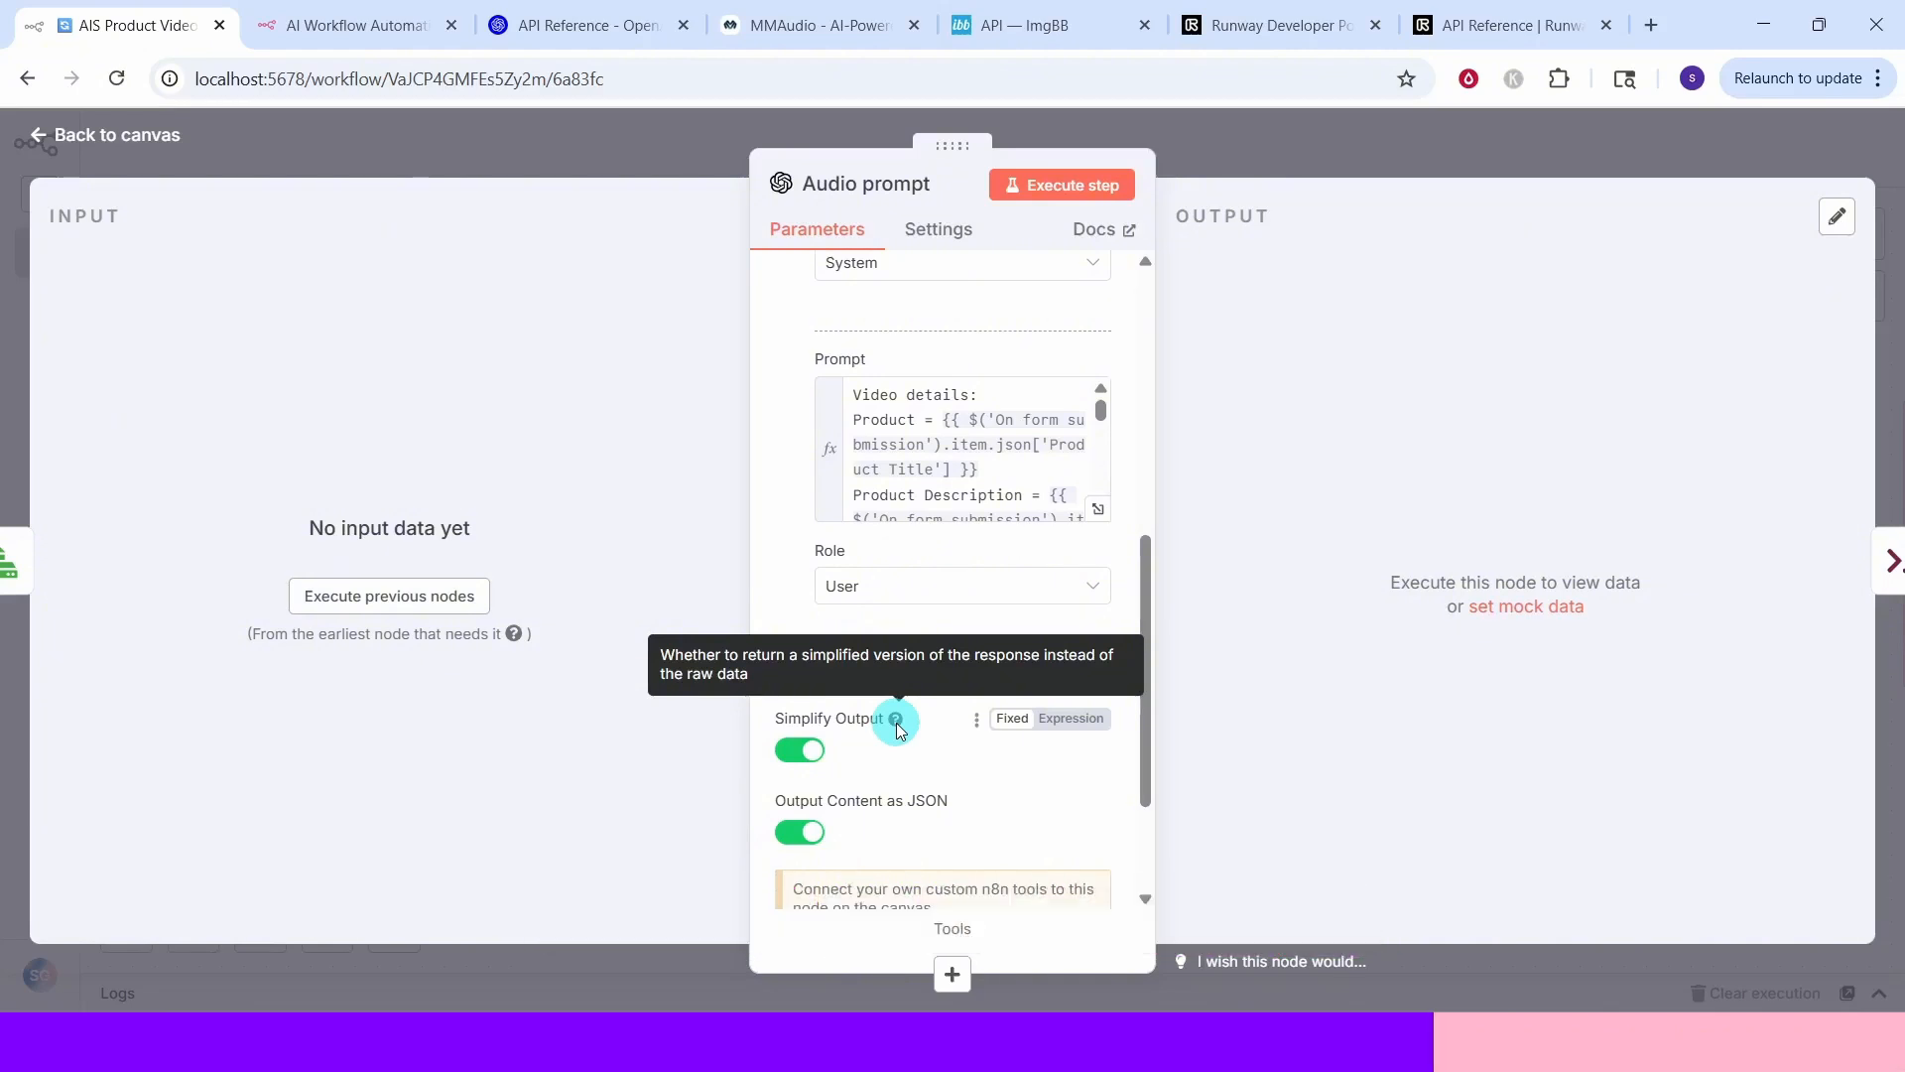
pyautogui.press('Escape')
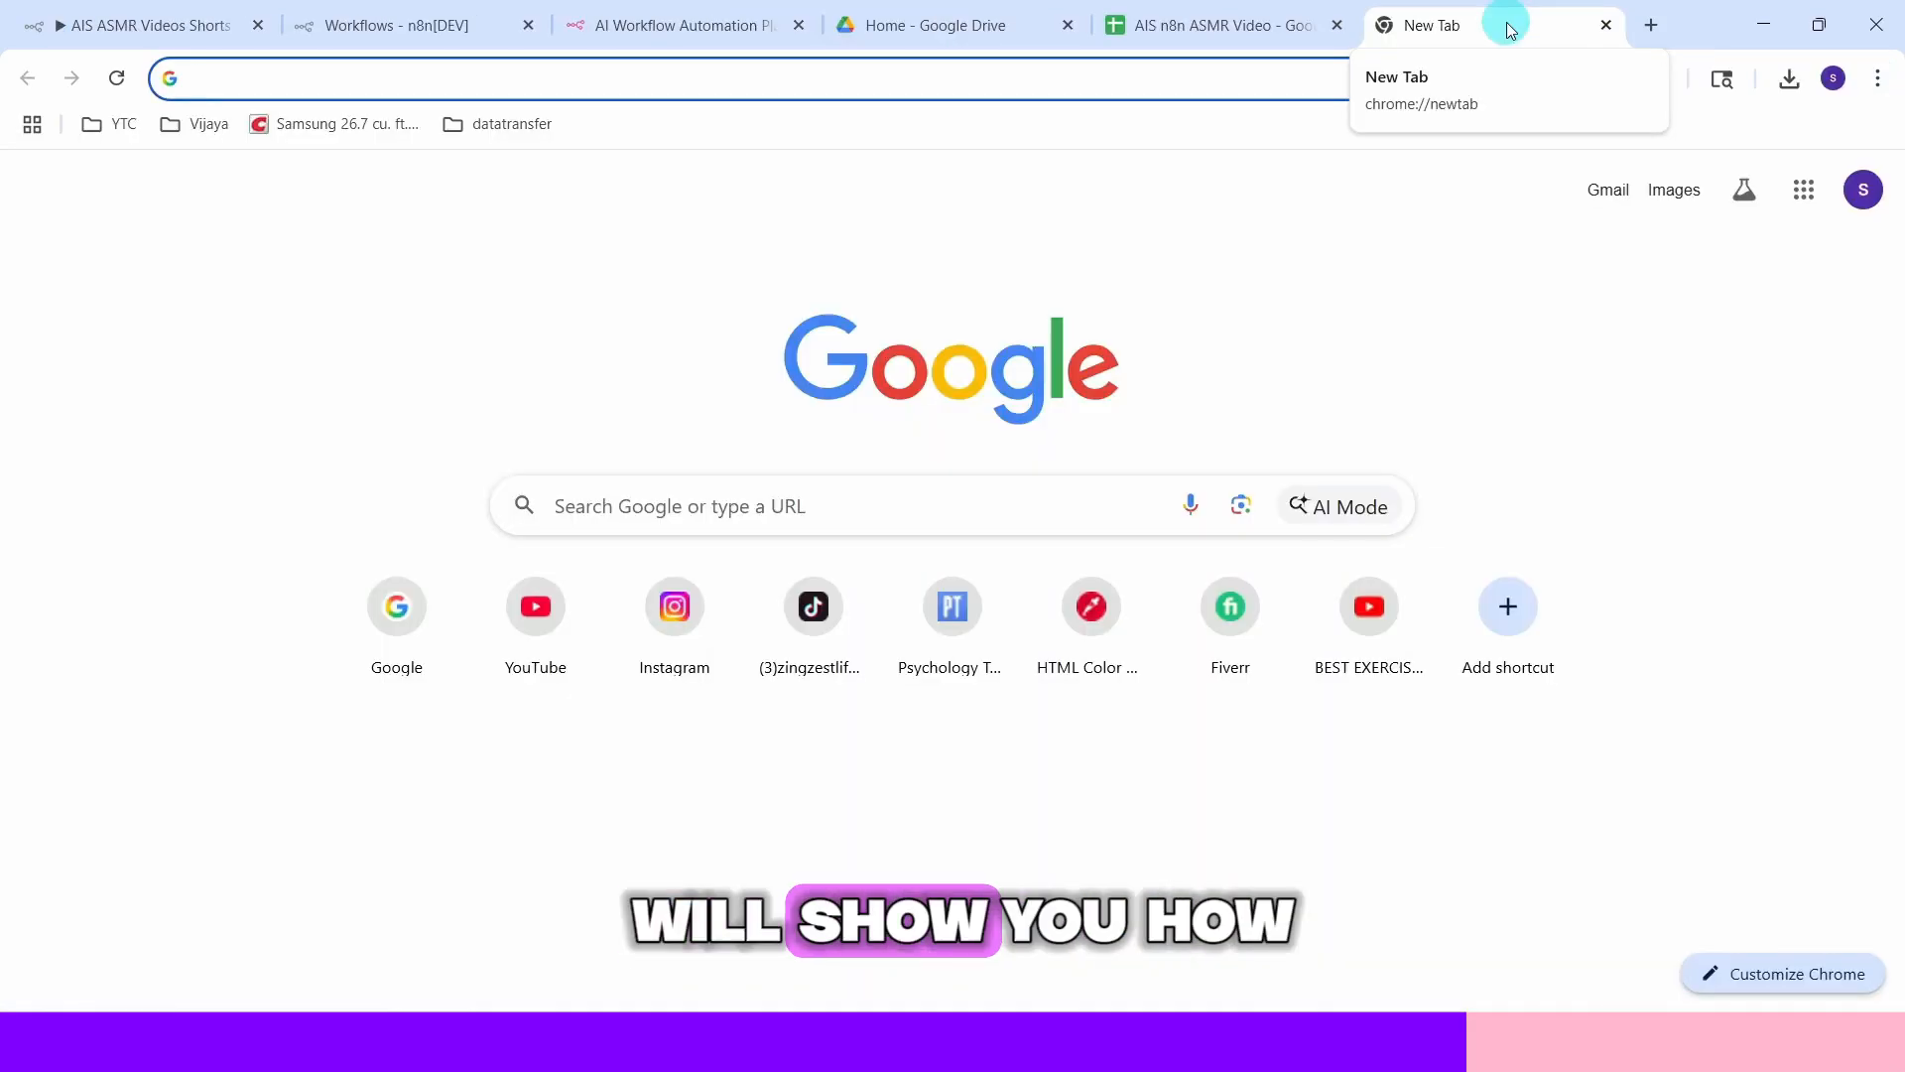
# Search the web for mmaudio github and open the MMAudio GitHub repository
pyautogui.click(792, 506)
pyautogui.write('mmaudio github')
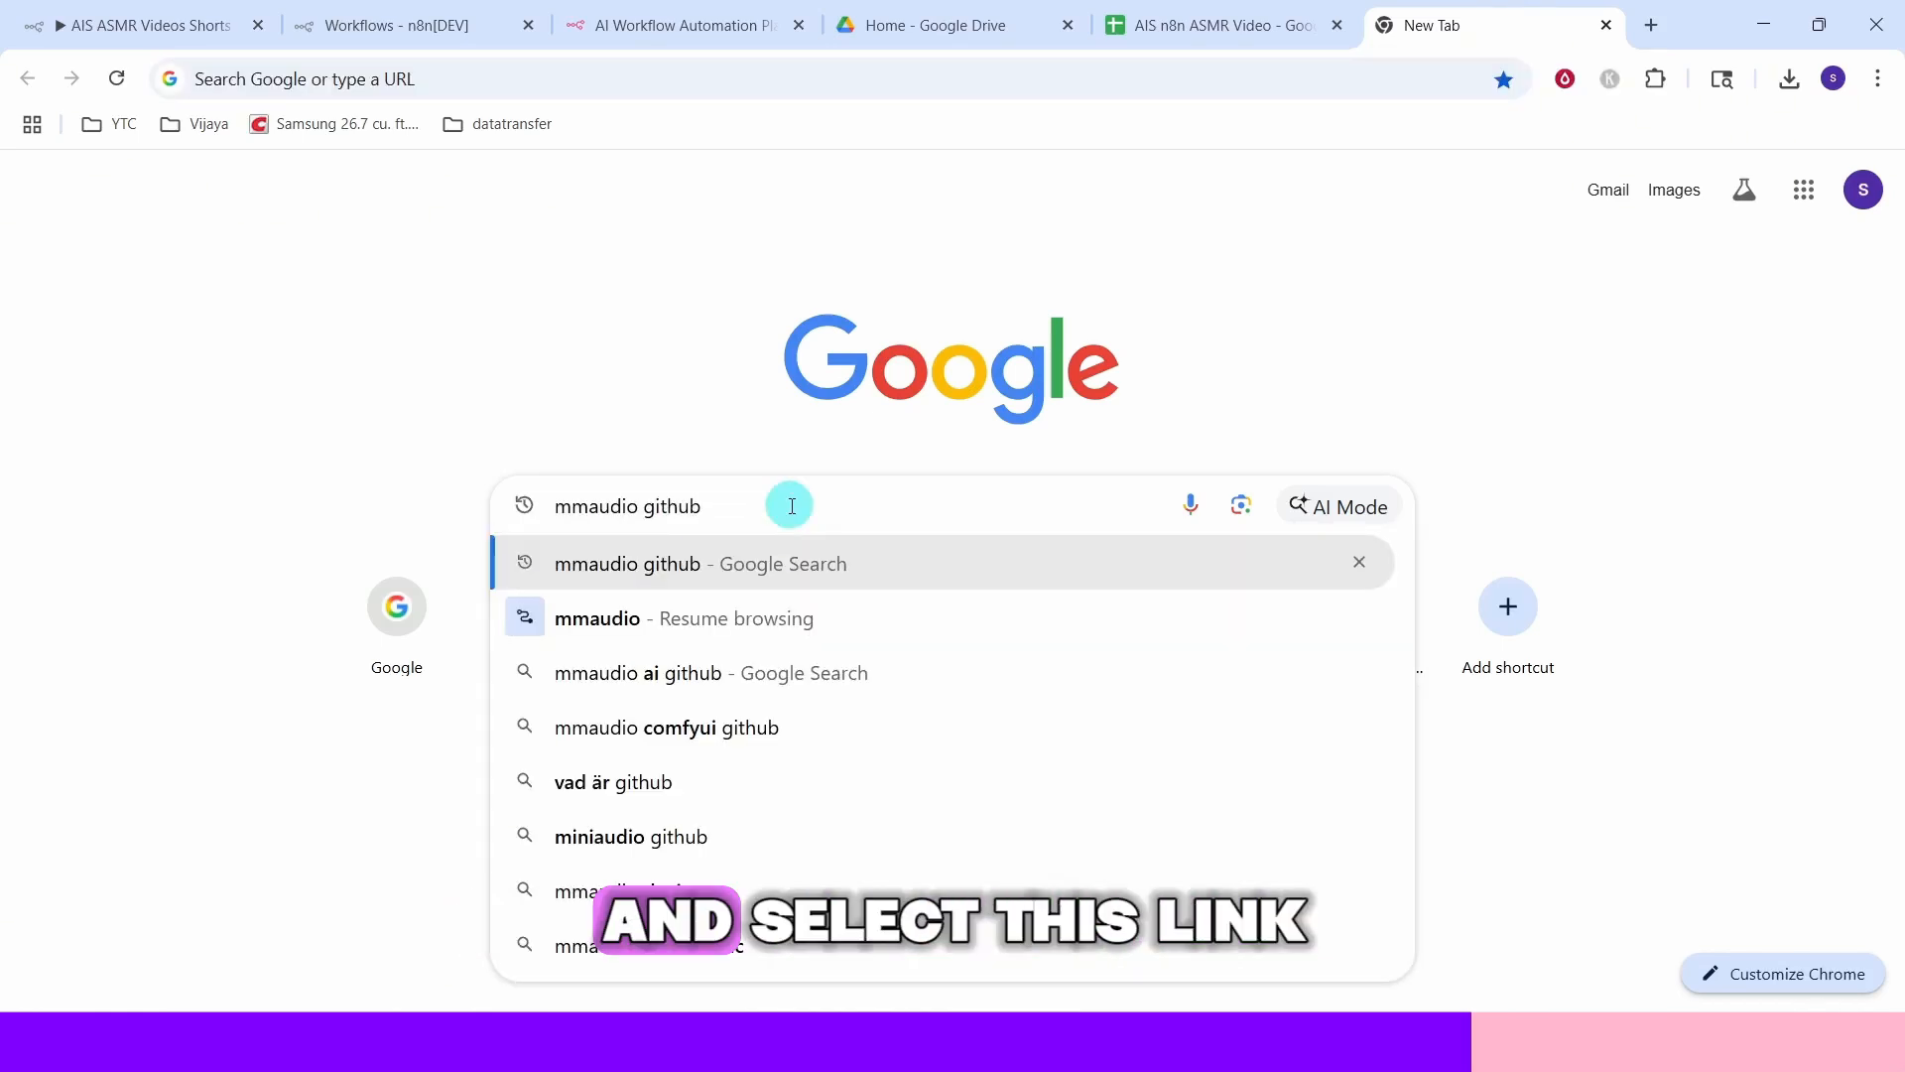
pyautogui.press('Return')
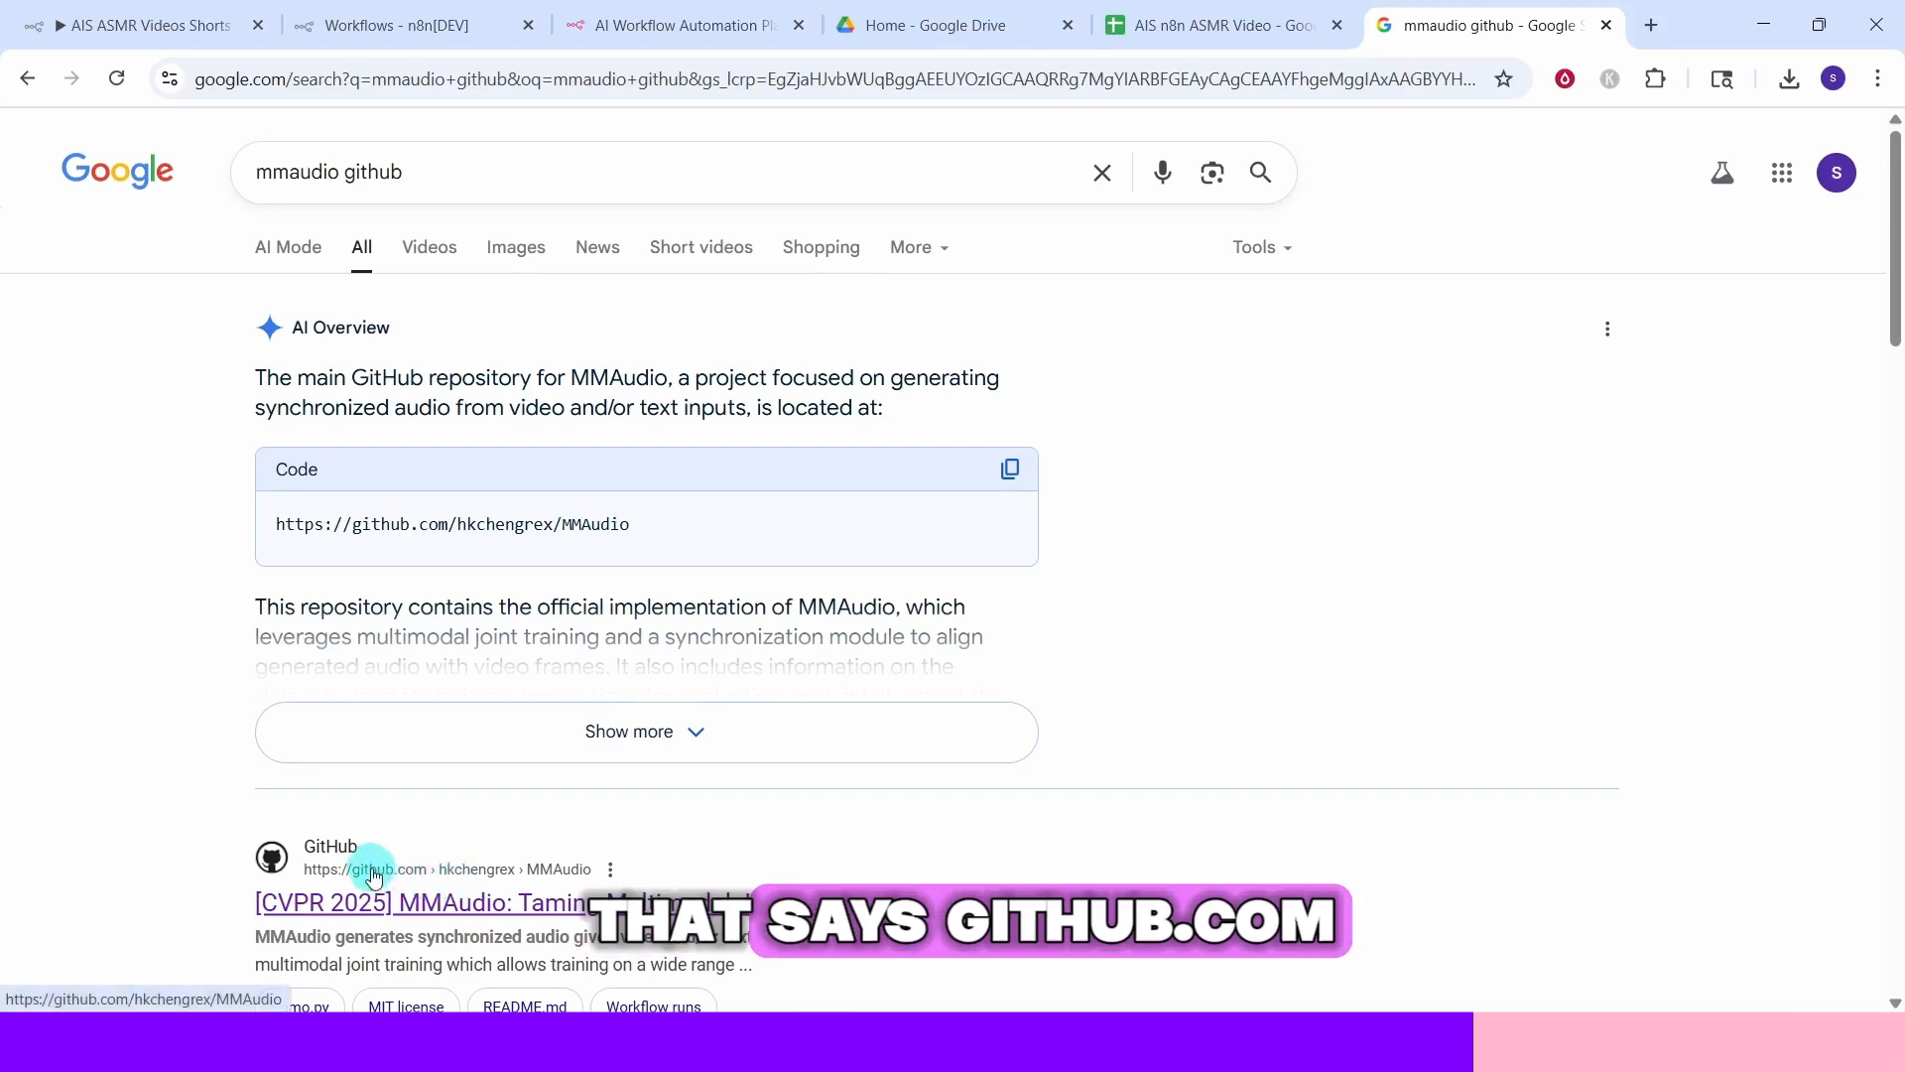
pyautogui.click(540, 898)
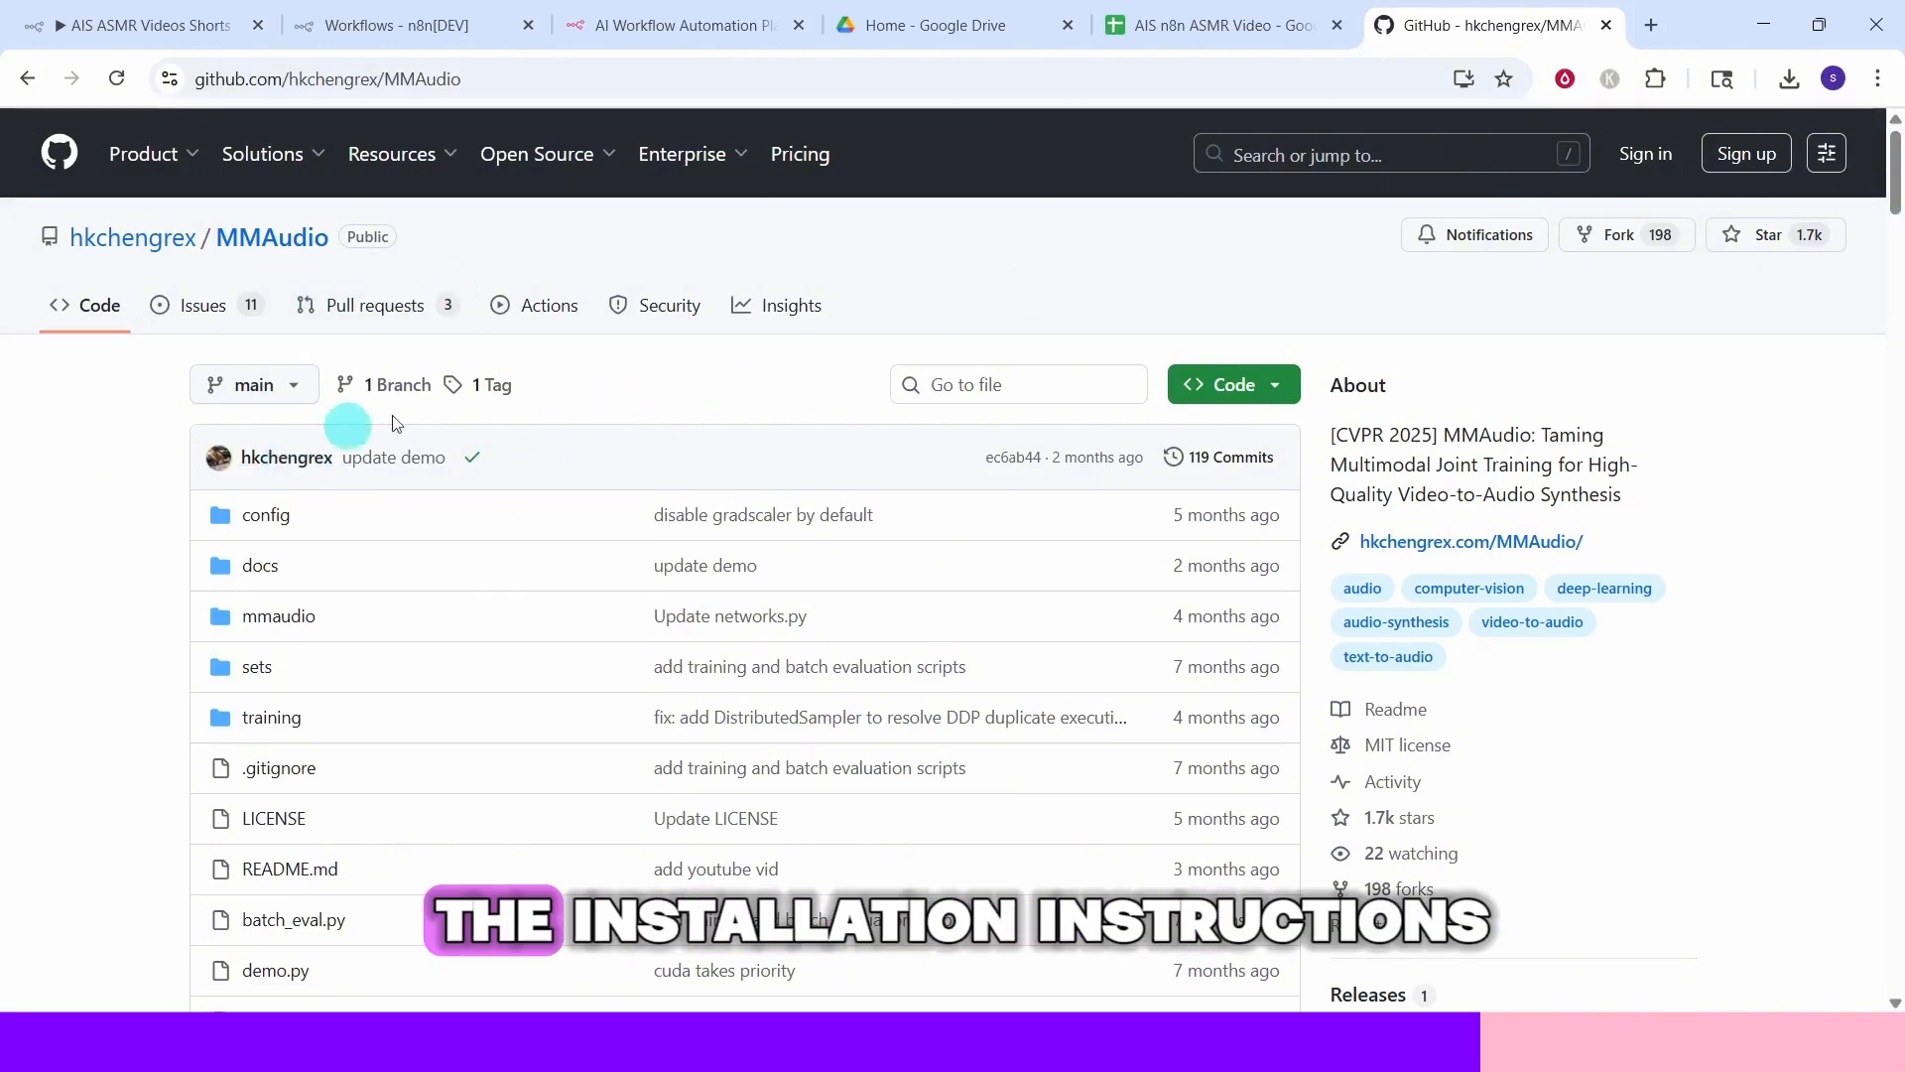
# Read the MMAudio installation prerequisites and check the GPU's CUDA version with nvidia-smi in a command prompt
pyautogui.moveTo(1896, 189); pyautogui.dragTo(1895, 604)
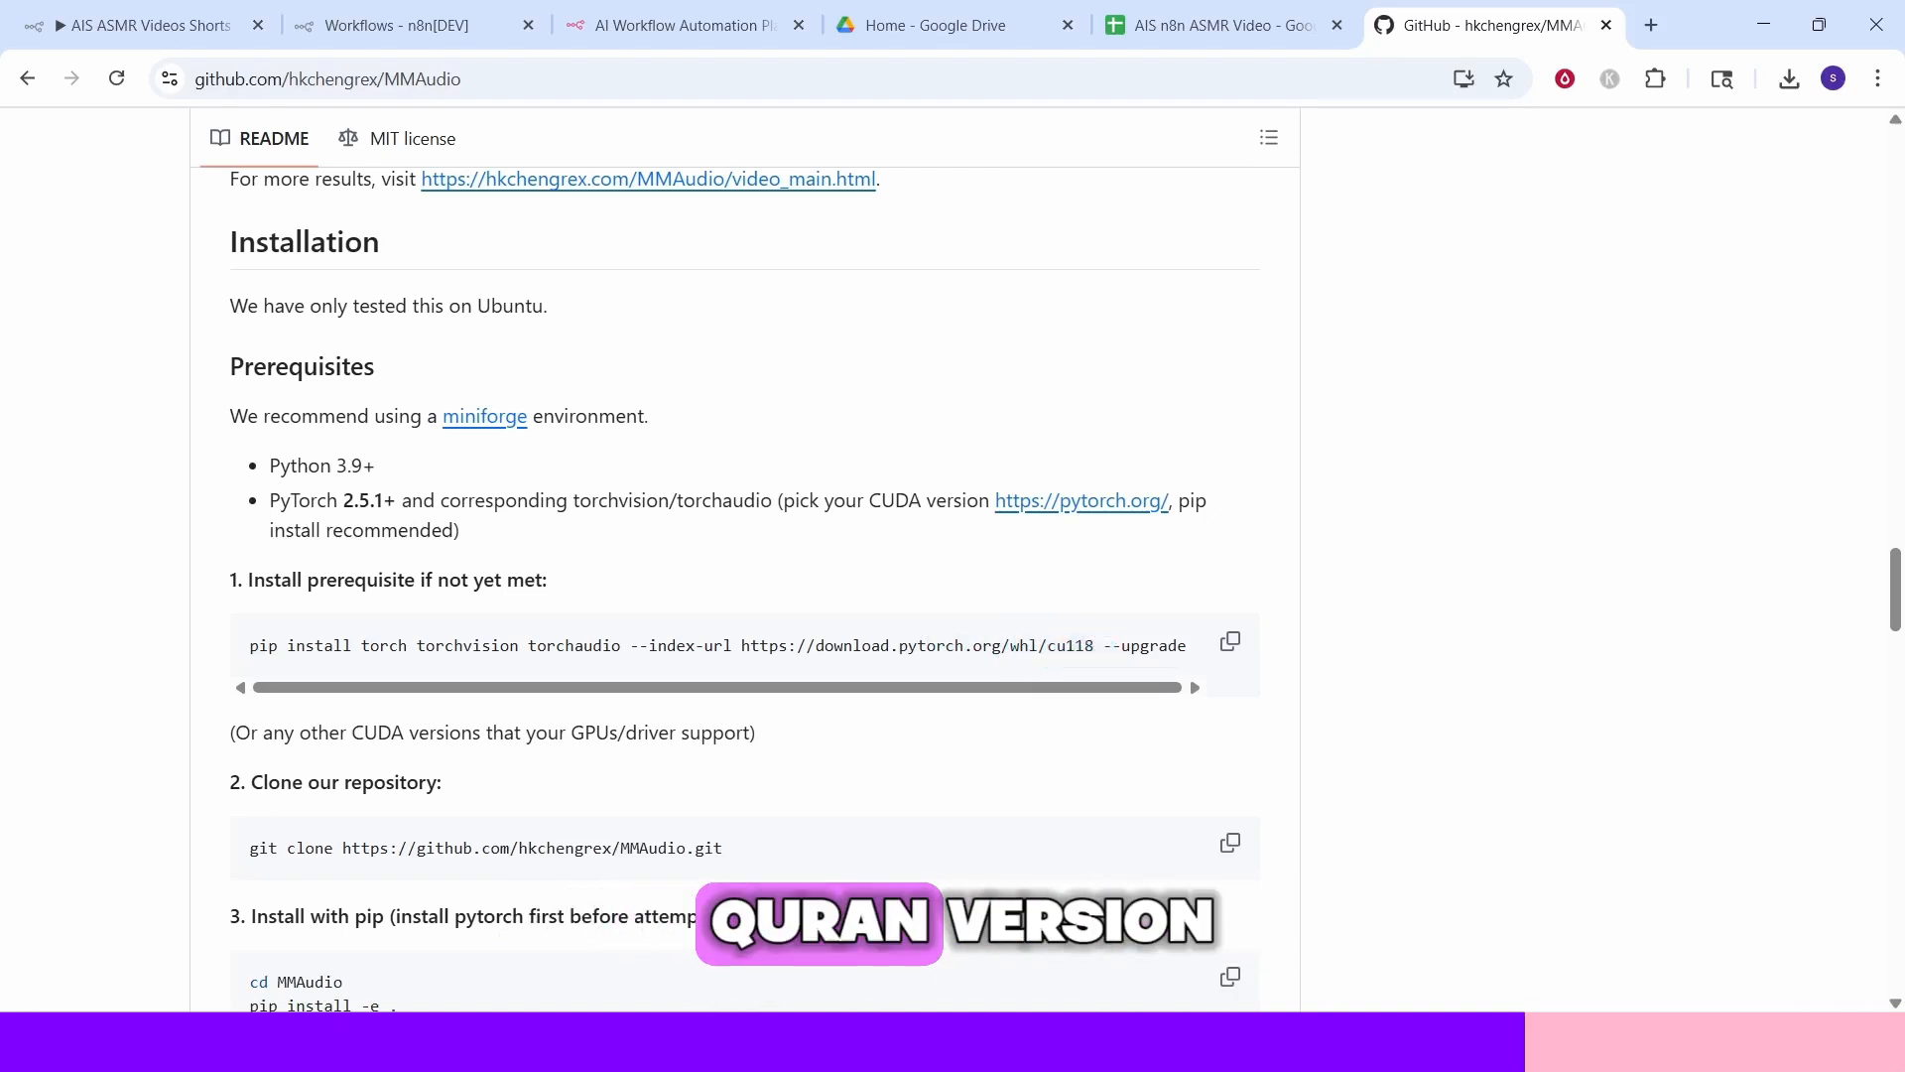
pyautogui.press('super')
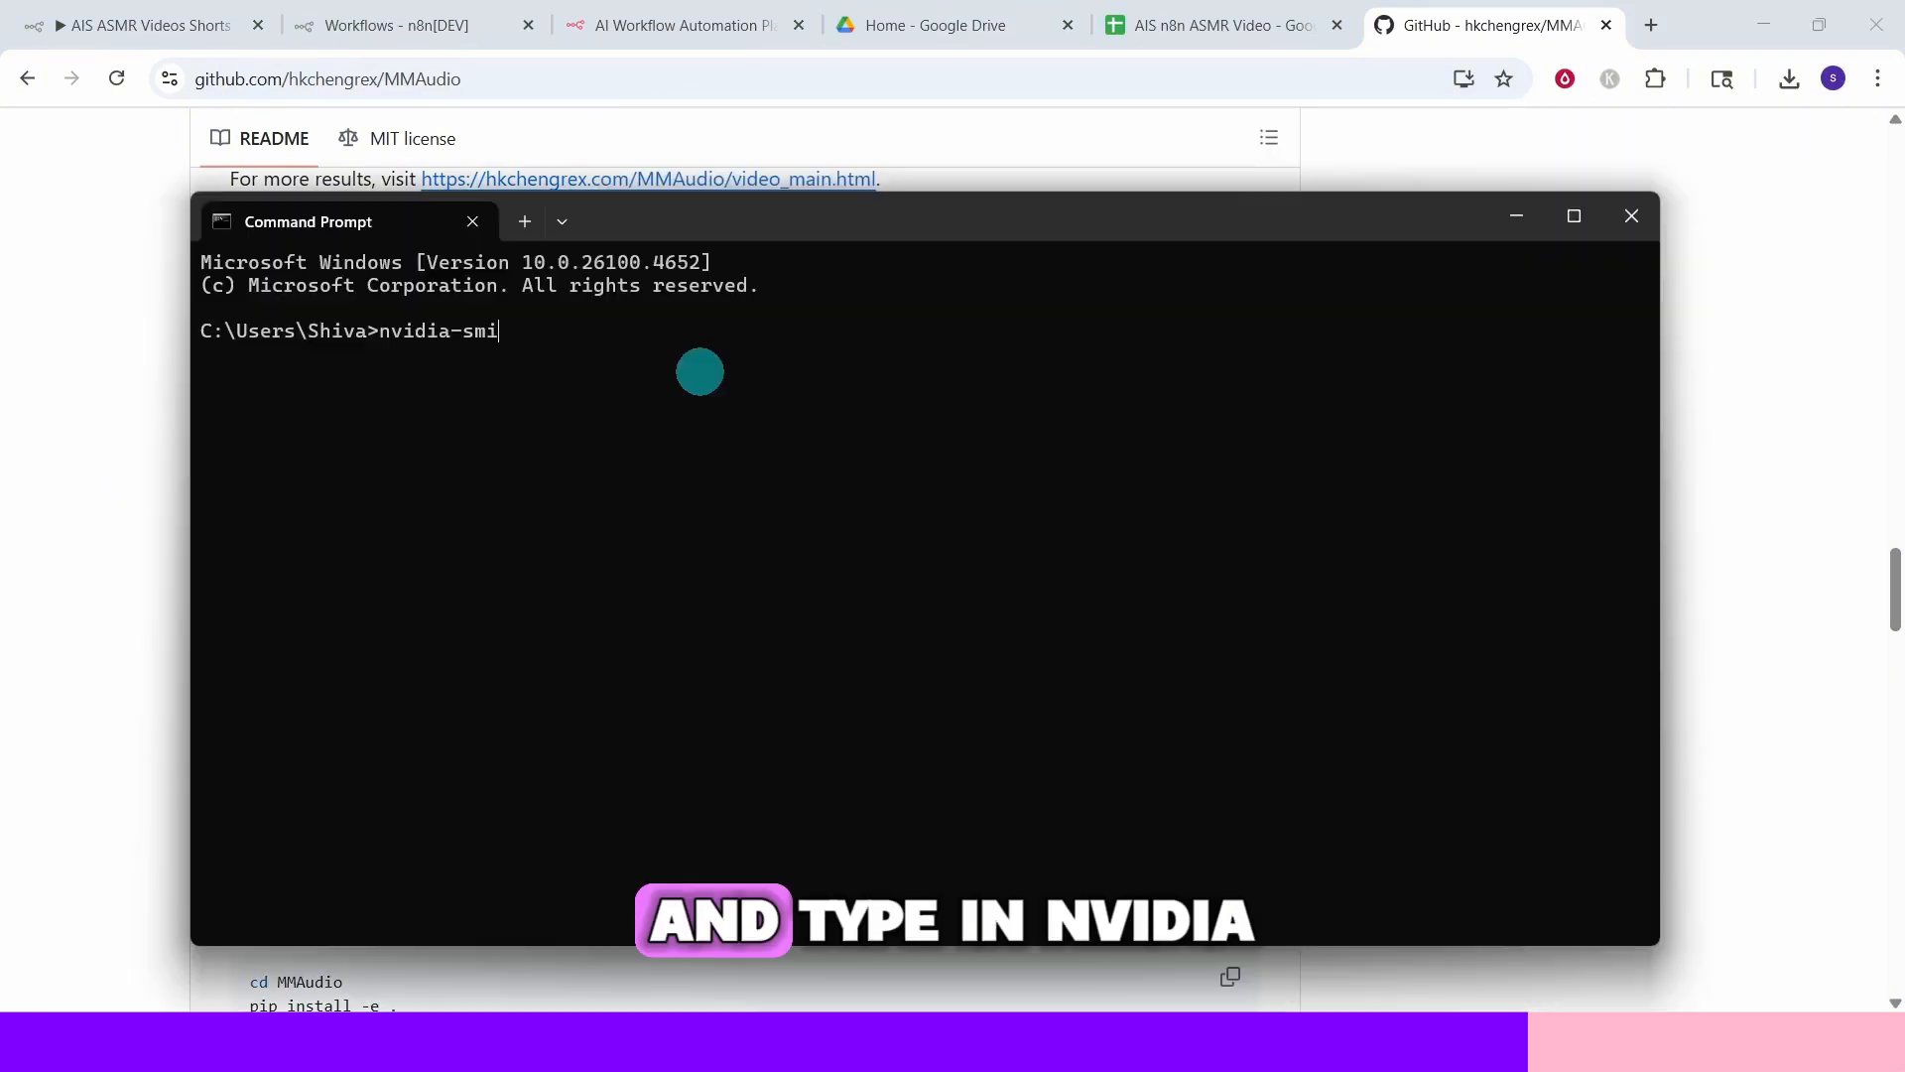
pyautogui.press('Return')
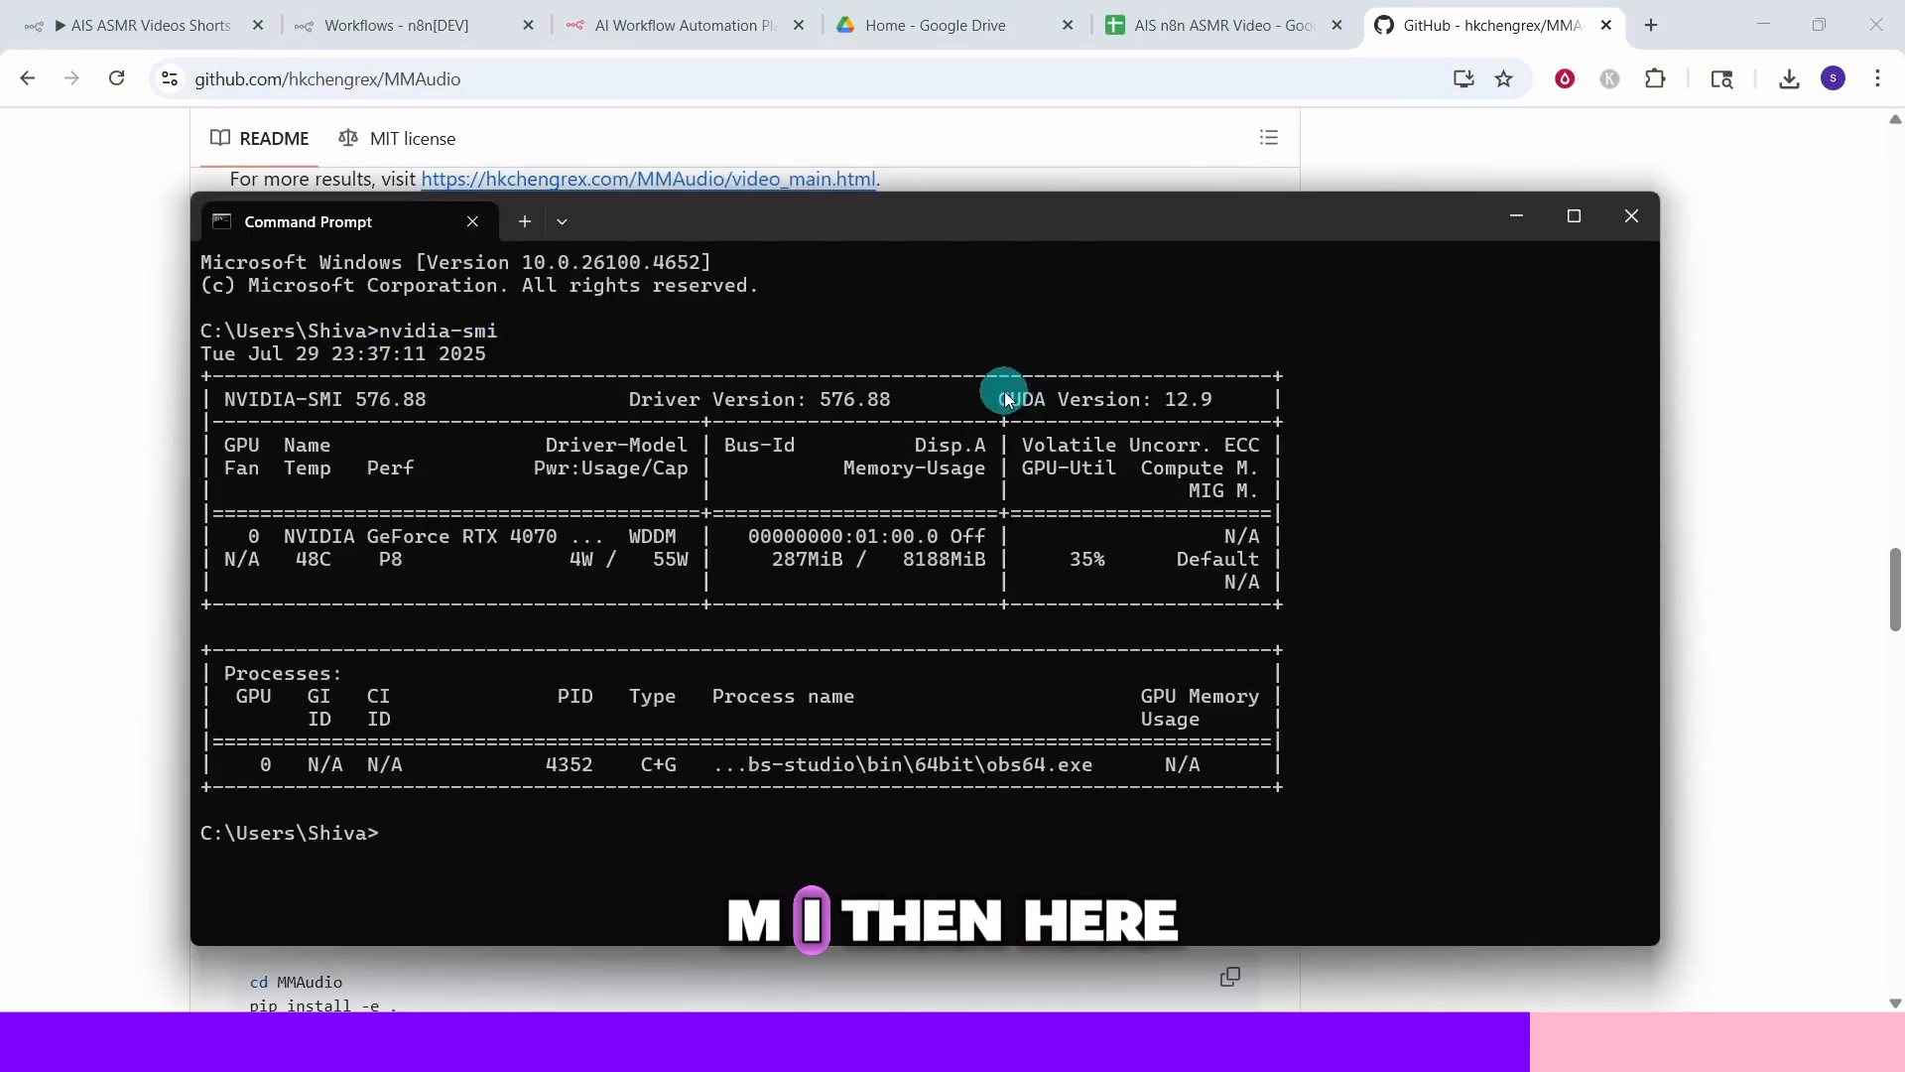
pyautogui.moveTo(1000, 398); pyautogui.dragTo(1177, 395)
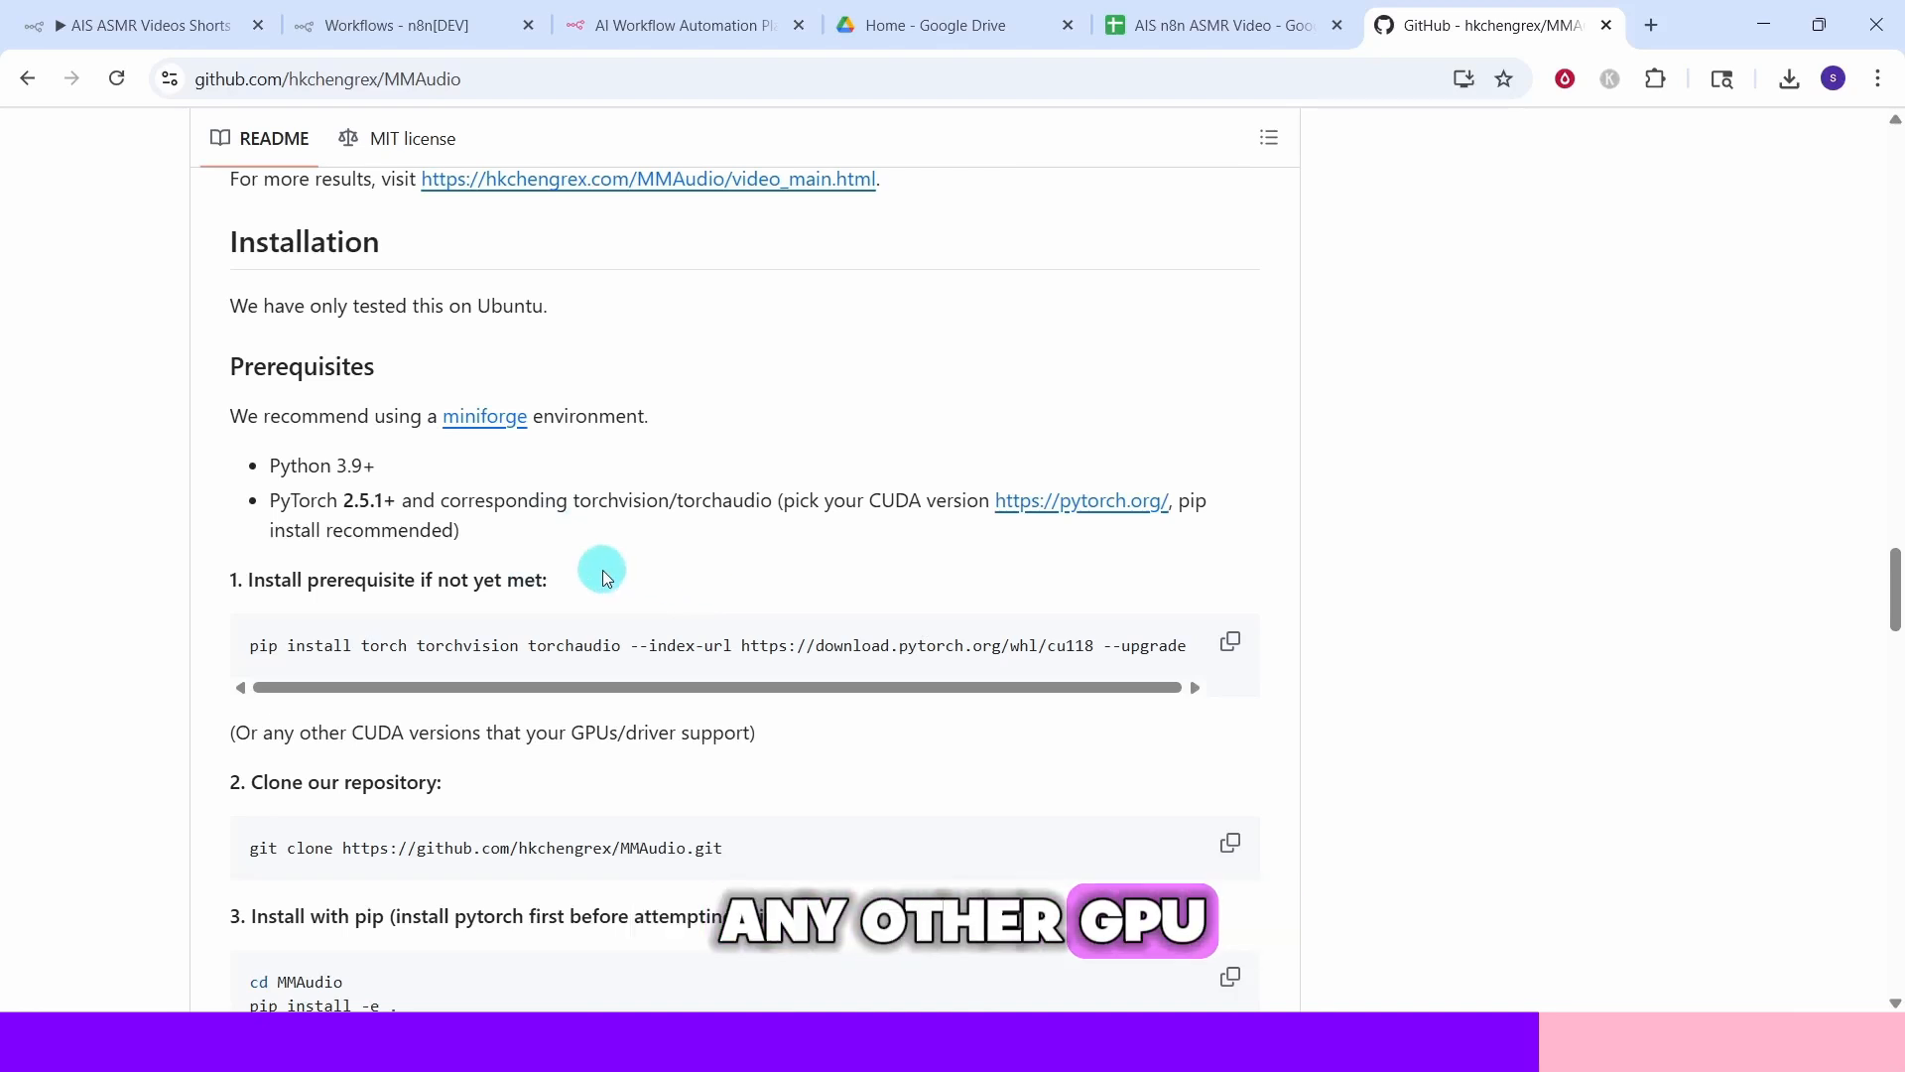
# Copy the MMAudio git clone command and paste it into the command prompt
pyautogui.scroll(-2, 604, 569)
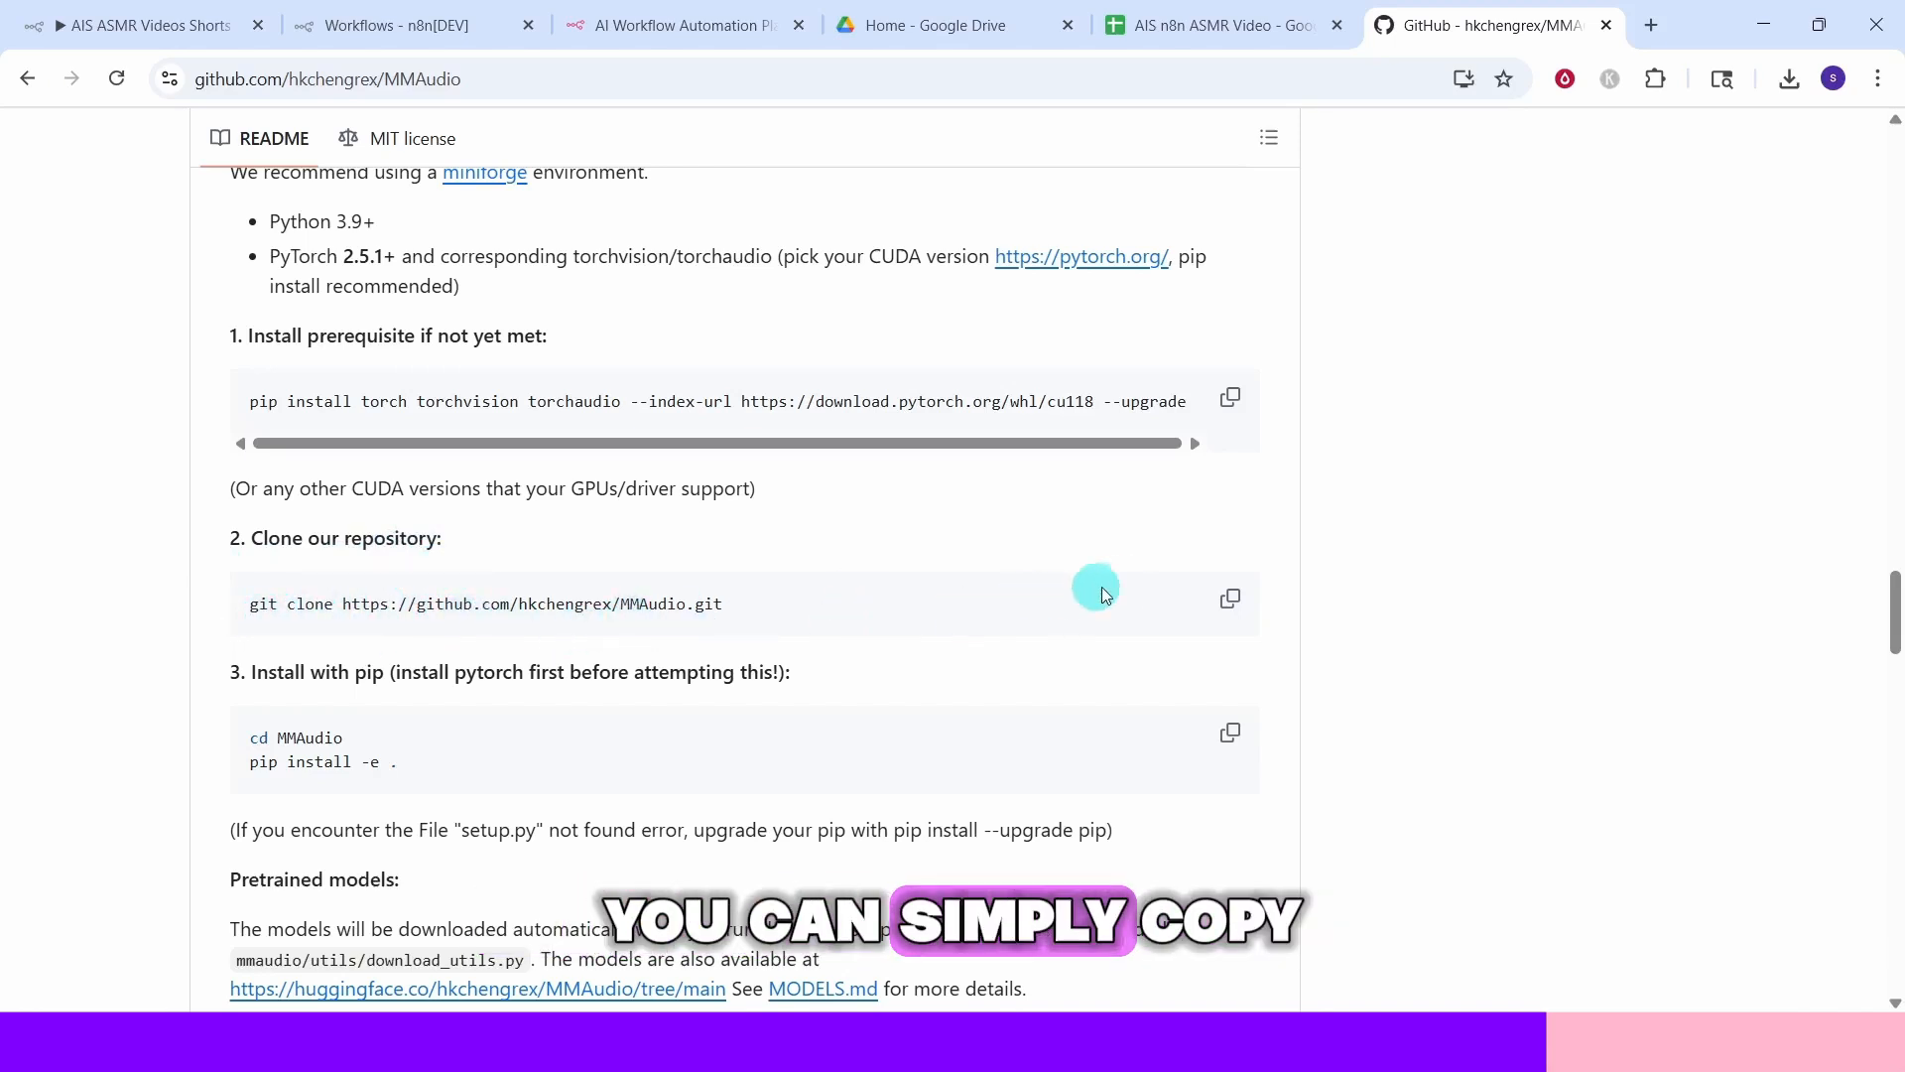
pyautogui.click(1232, 601)
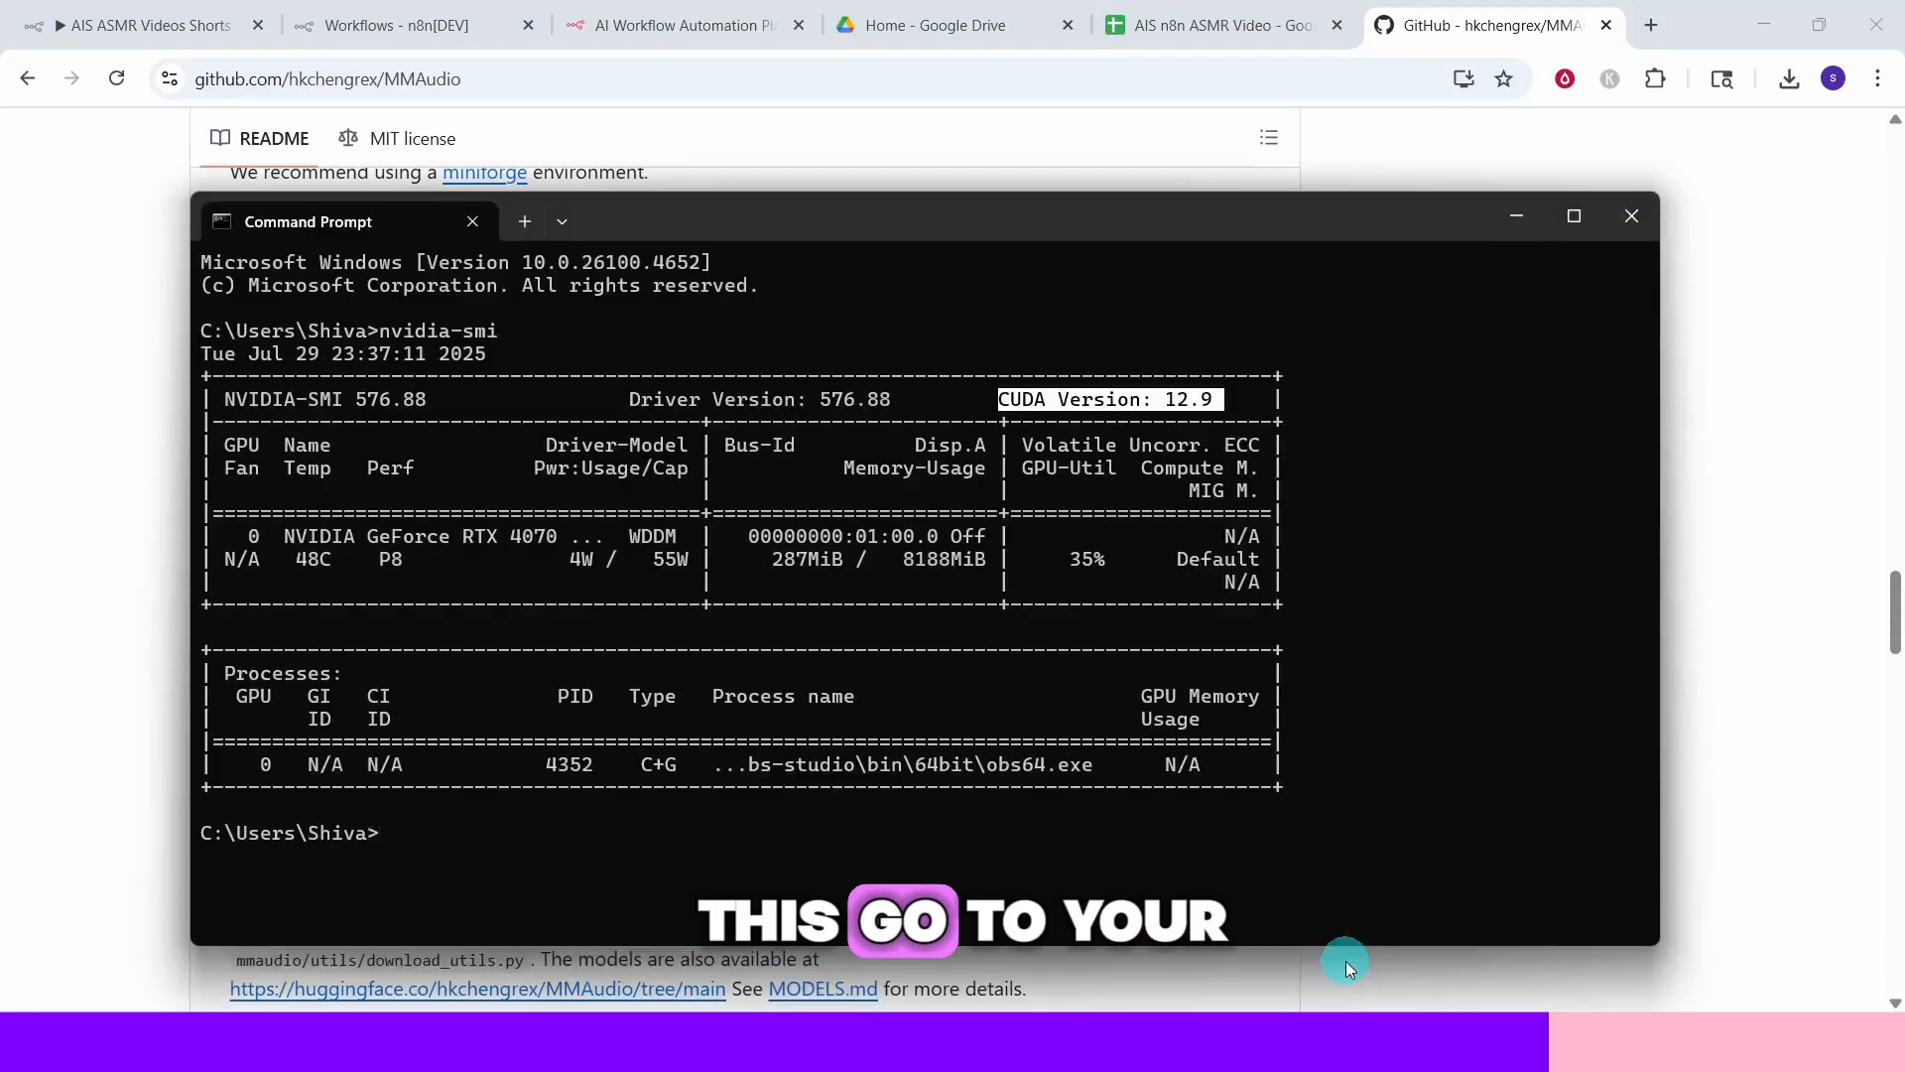
pyautogui.hotkey('alt', 'Tab')
pyautogui.hotkey('ctrl', 'v')
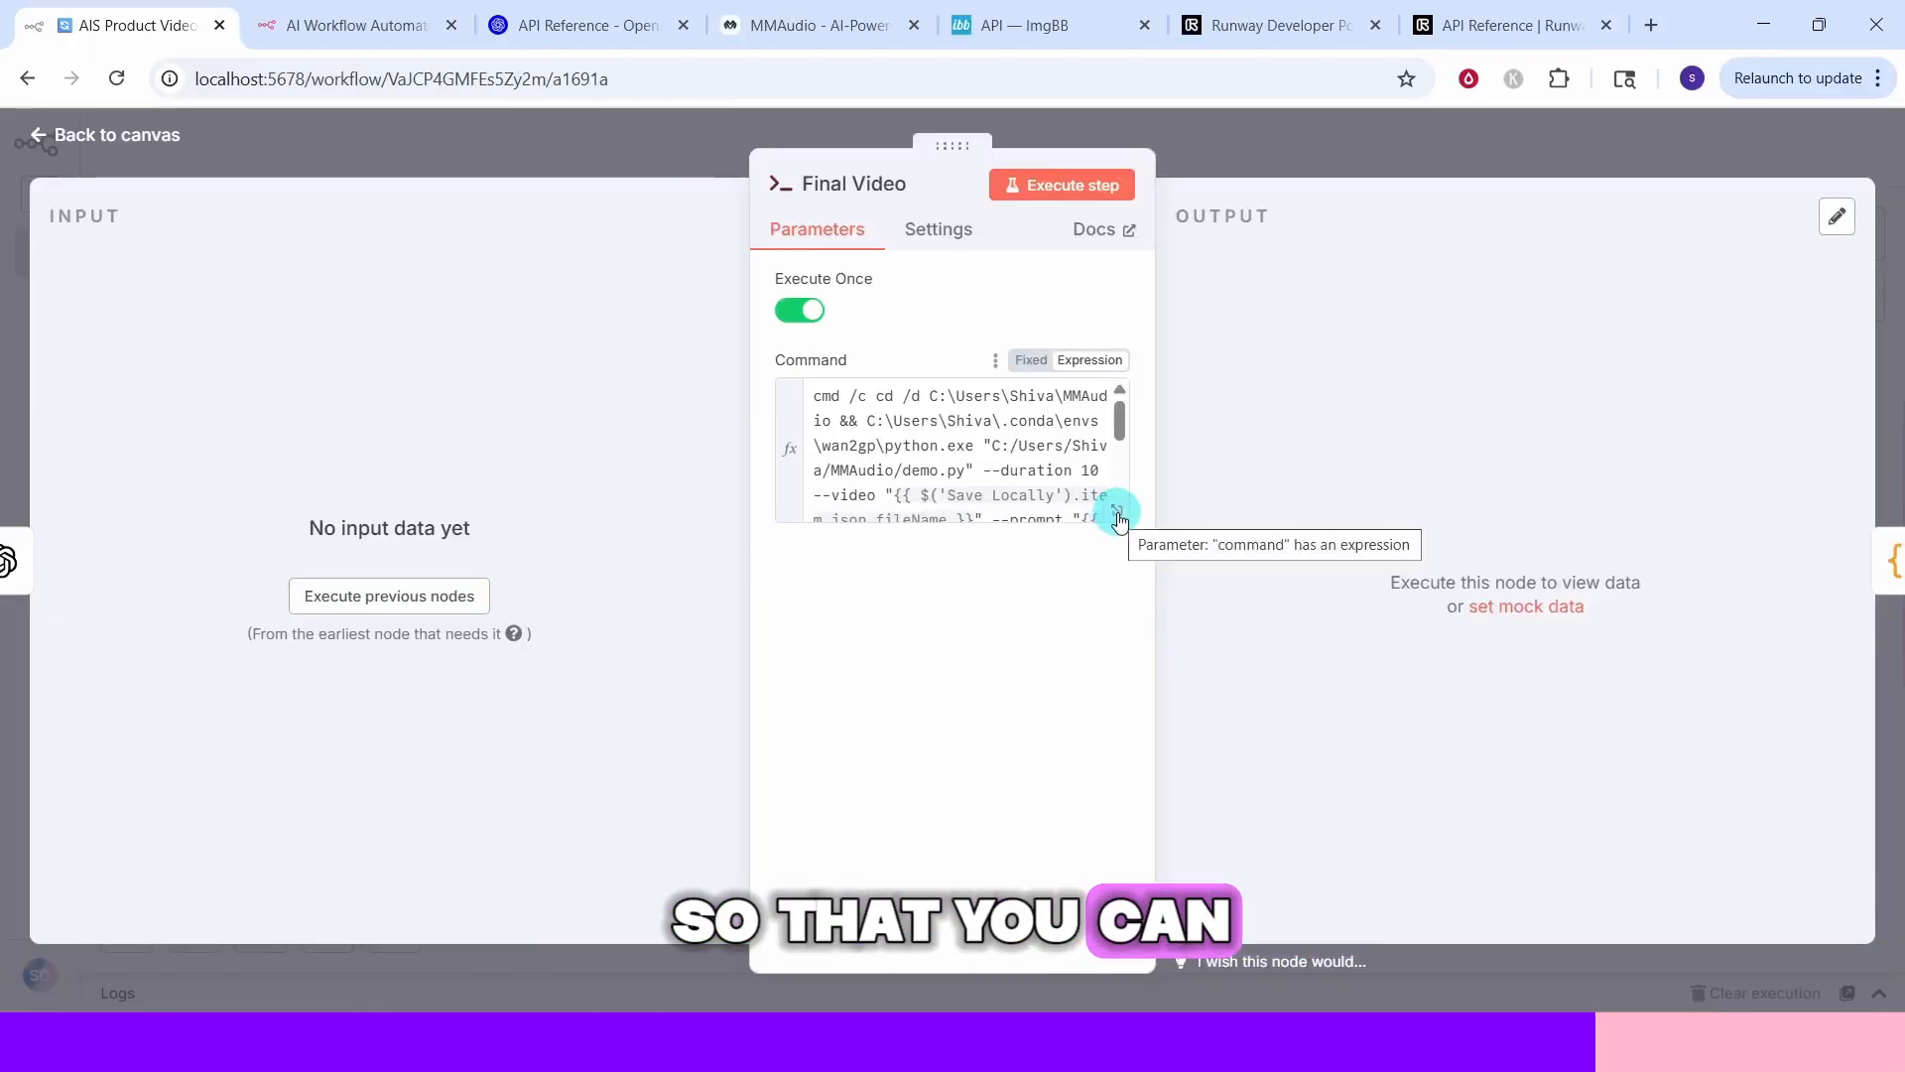
# Inspect the Final Video node's command expression and the extract filename node's JavaScript code
pyautogui.click(1116, 513)
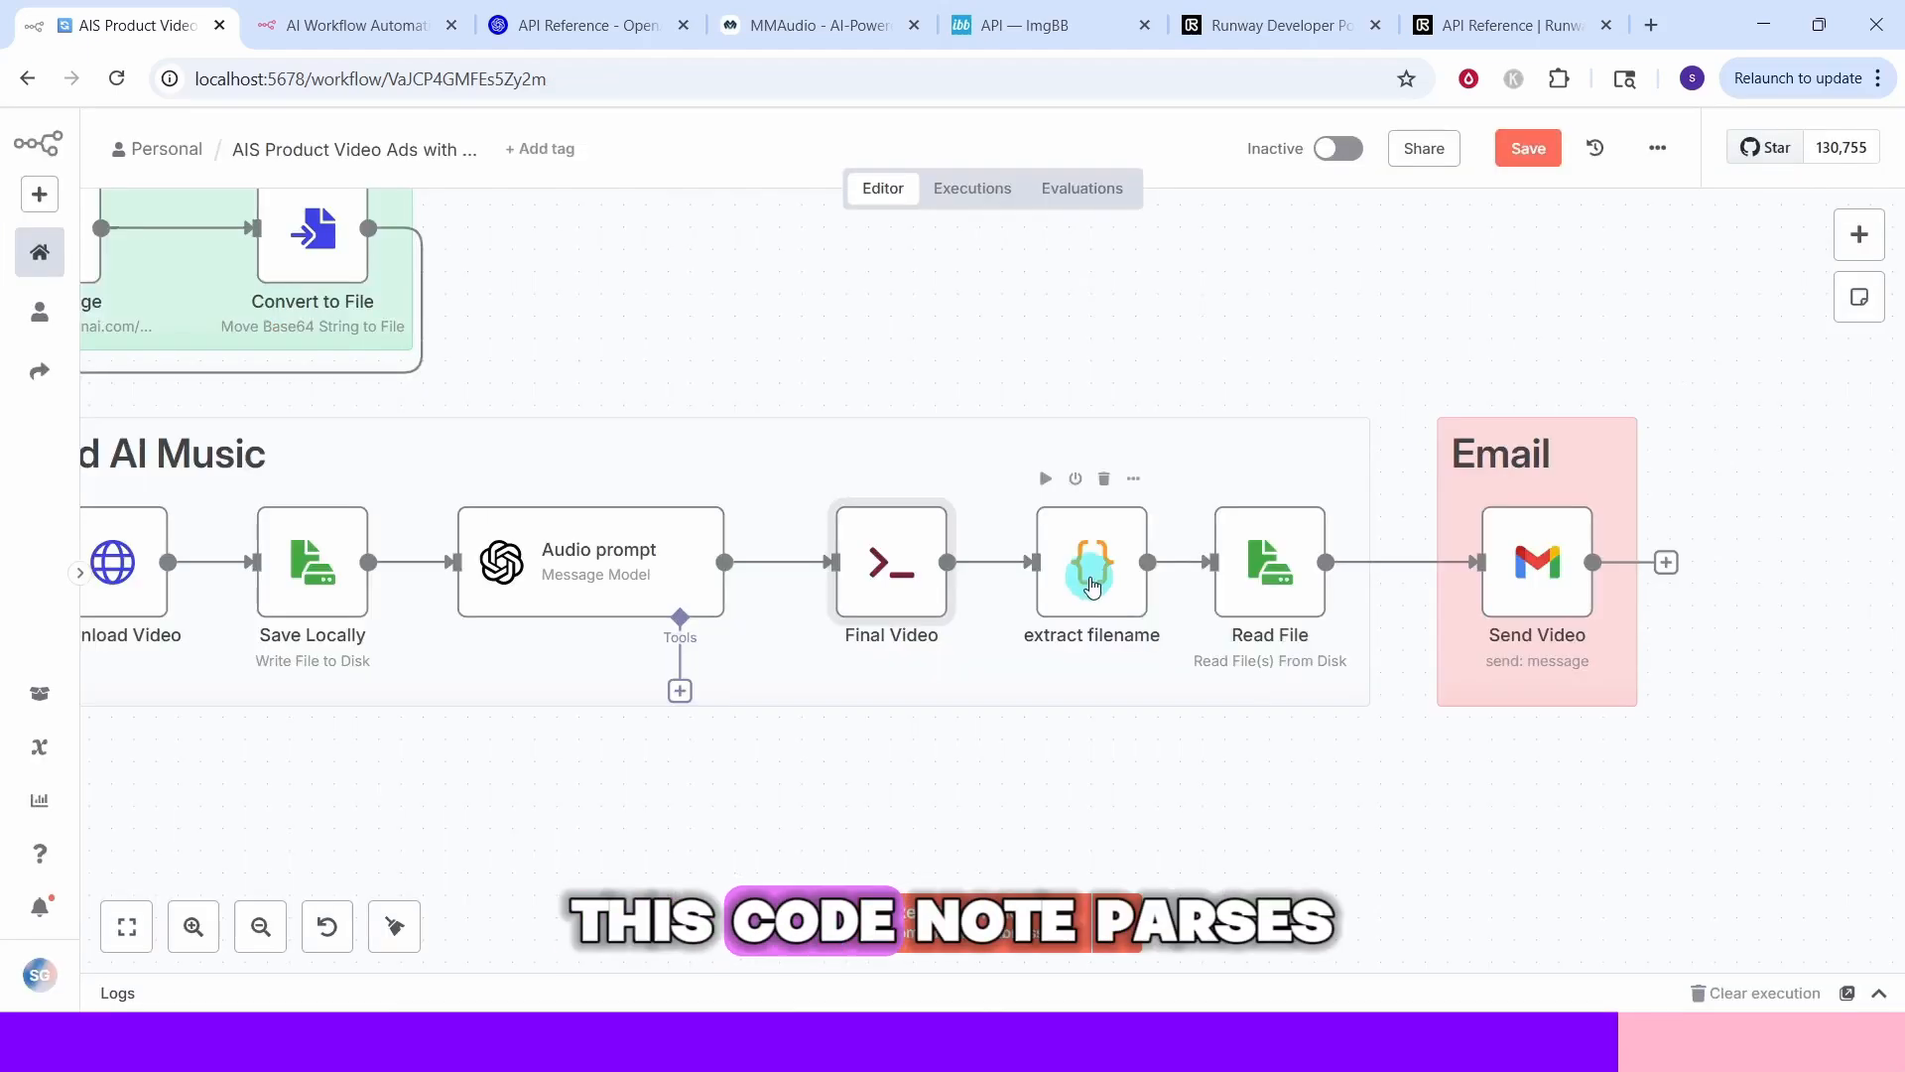
pyautogui.doubleClick(1091, 568)
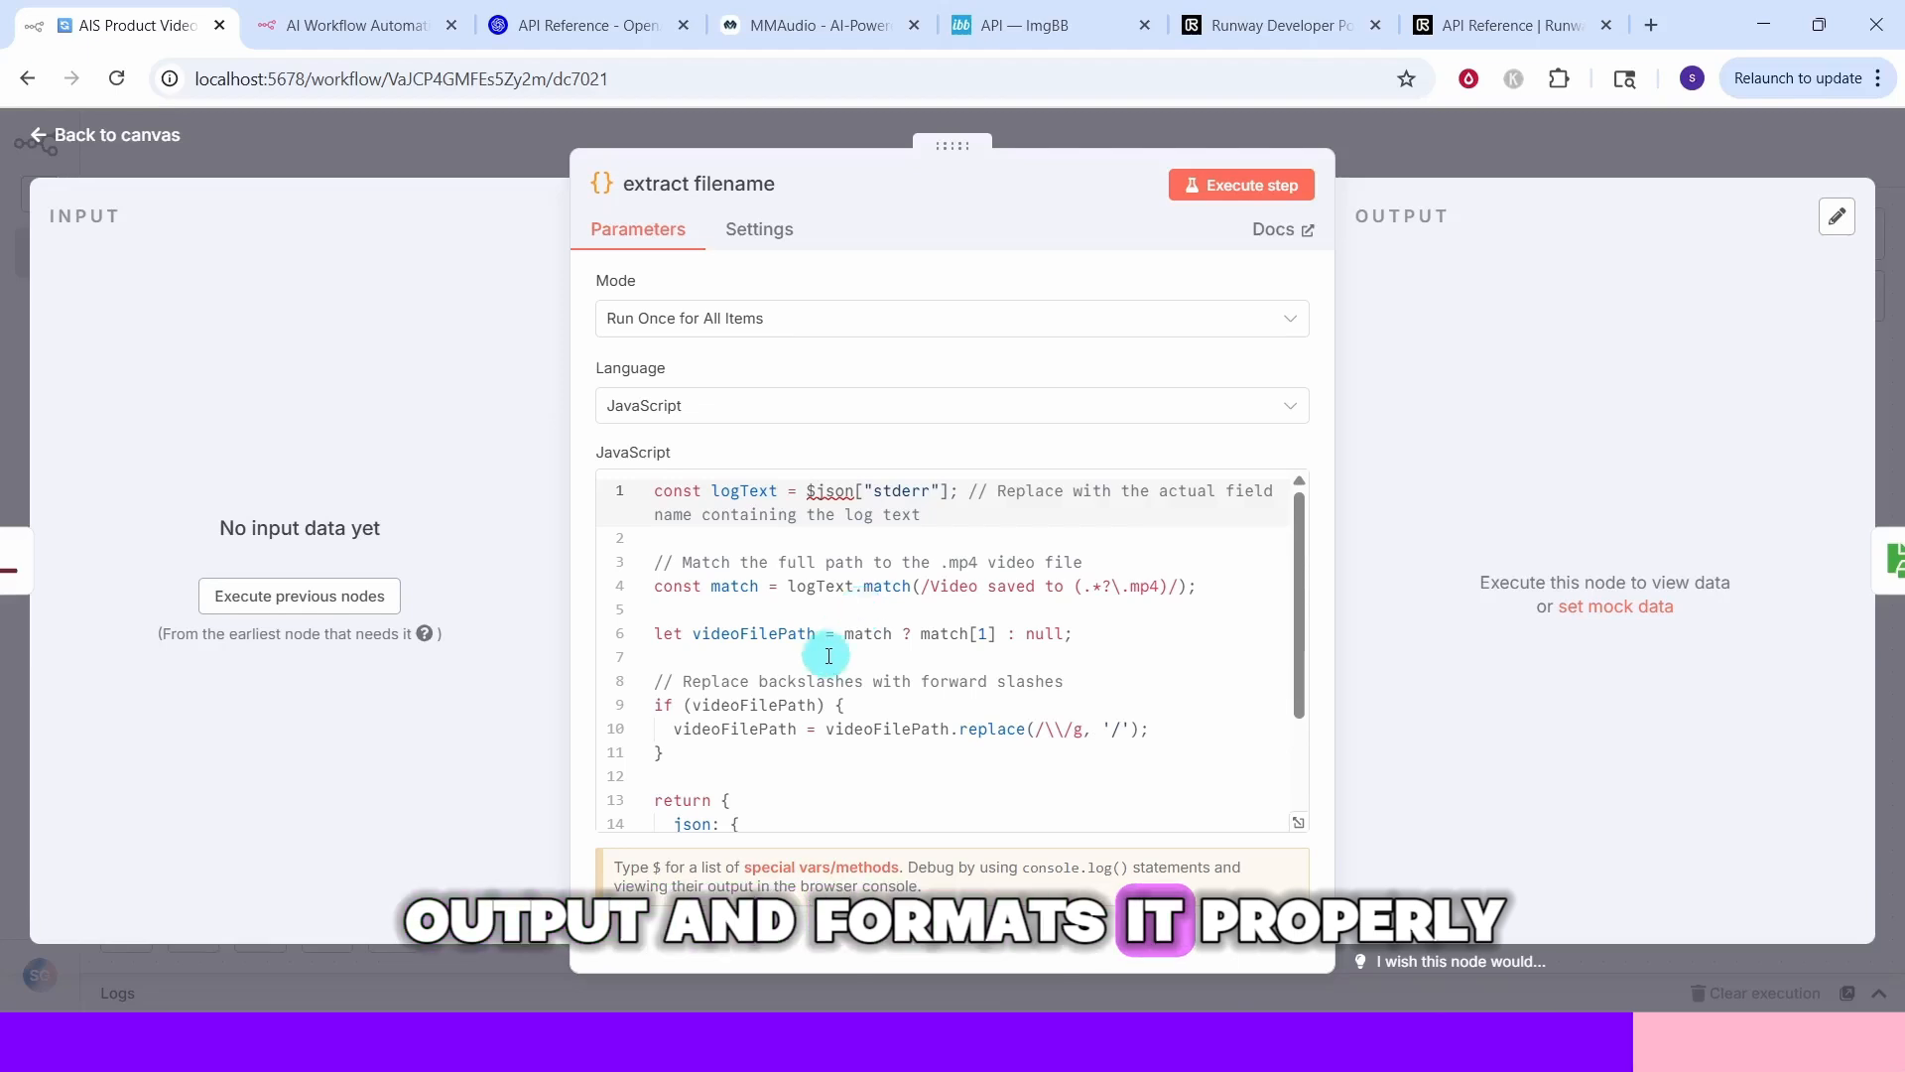
pyautogui.scroll(-3, 873, 685)
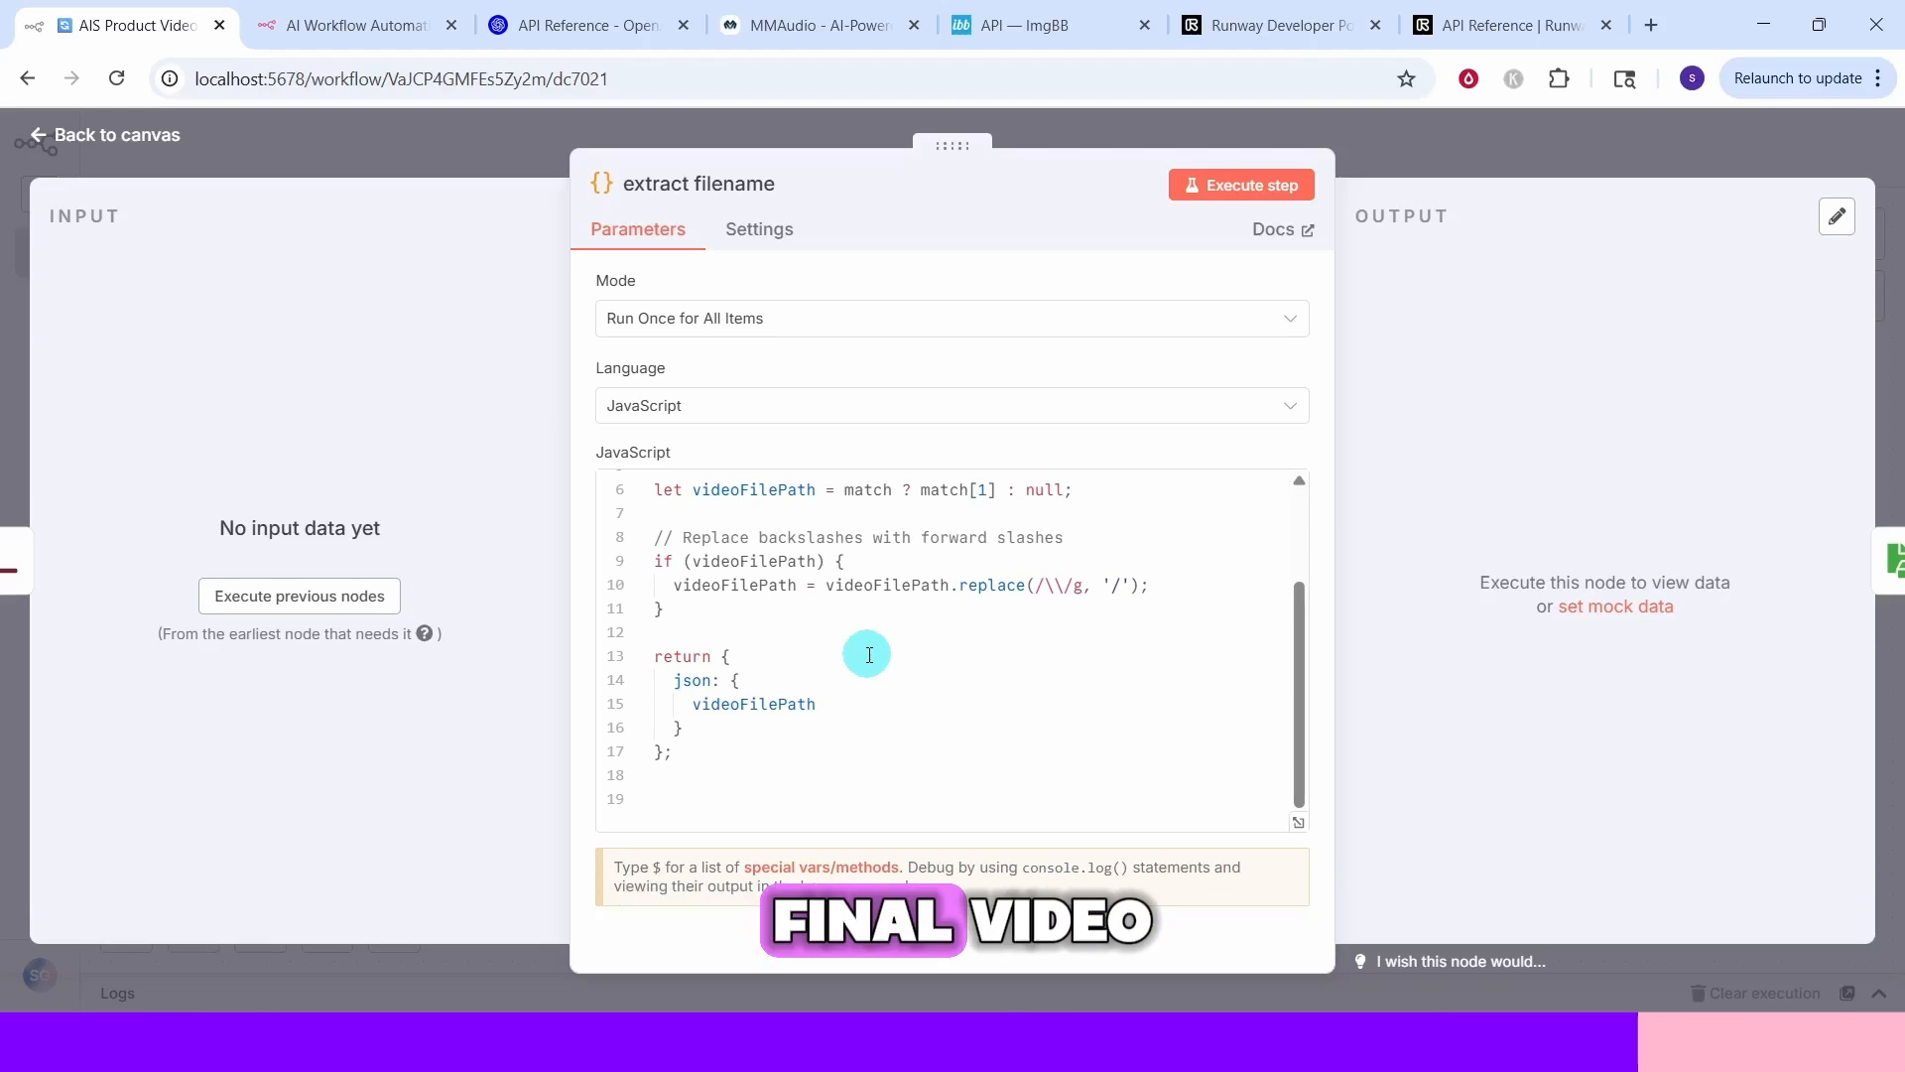
pyautogui.press('Escape')
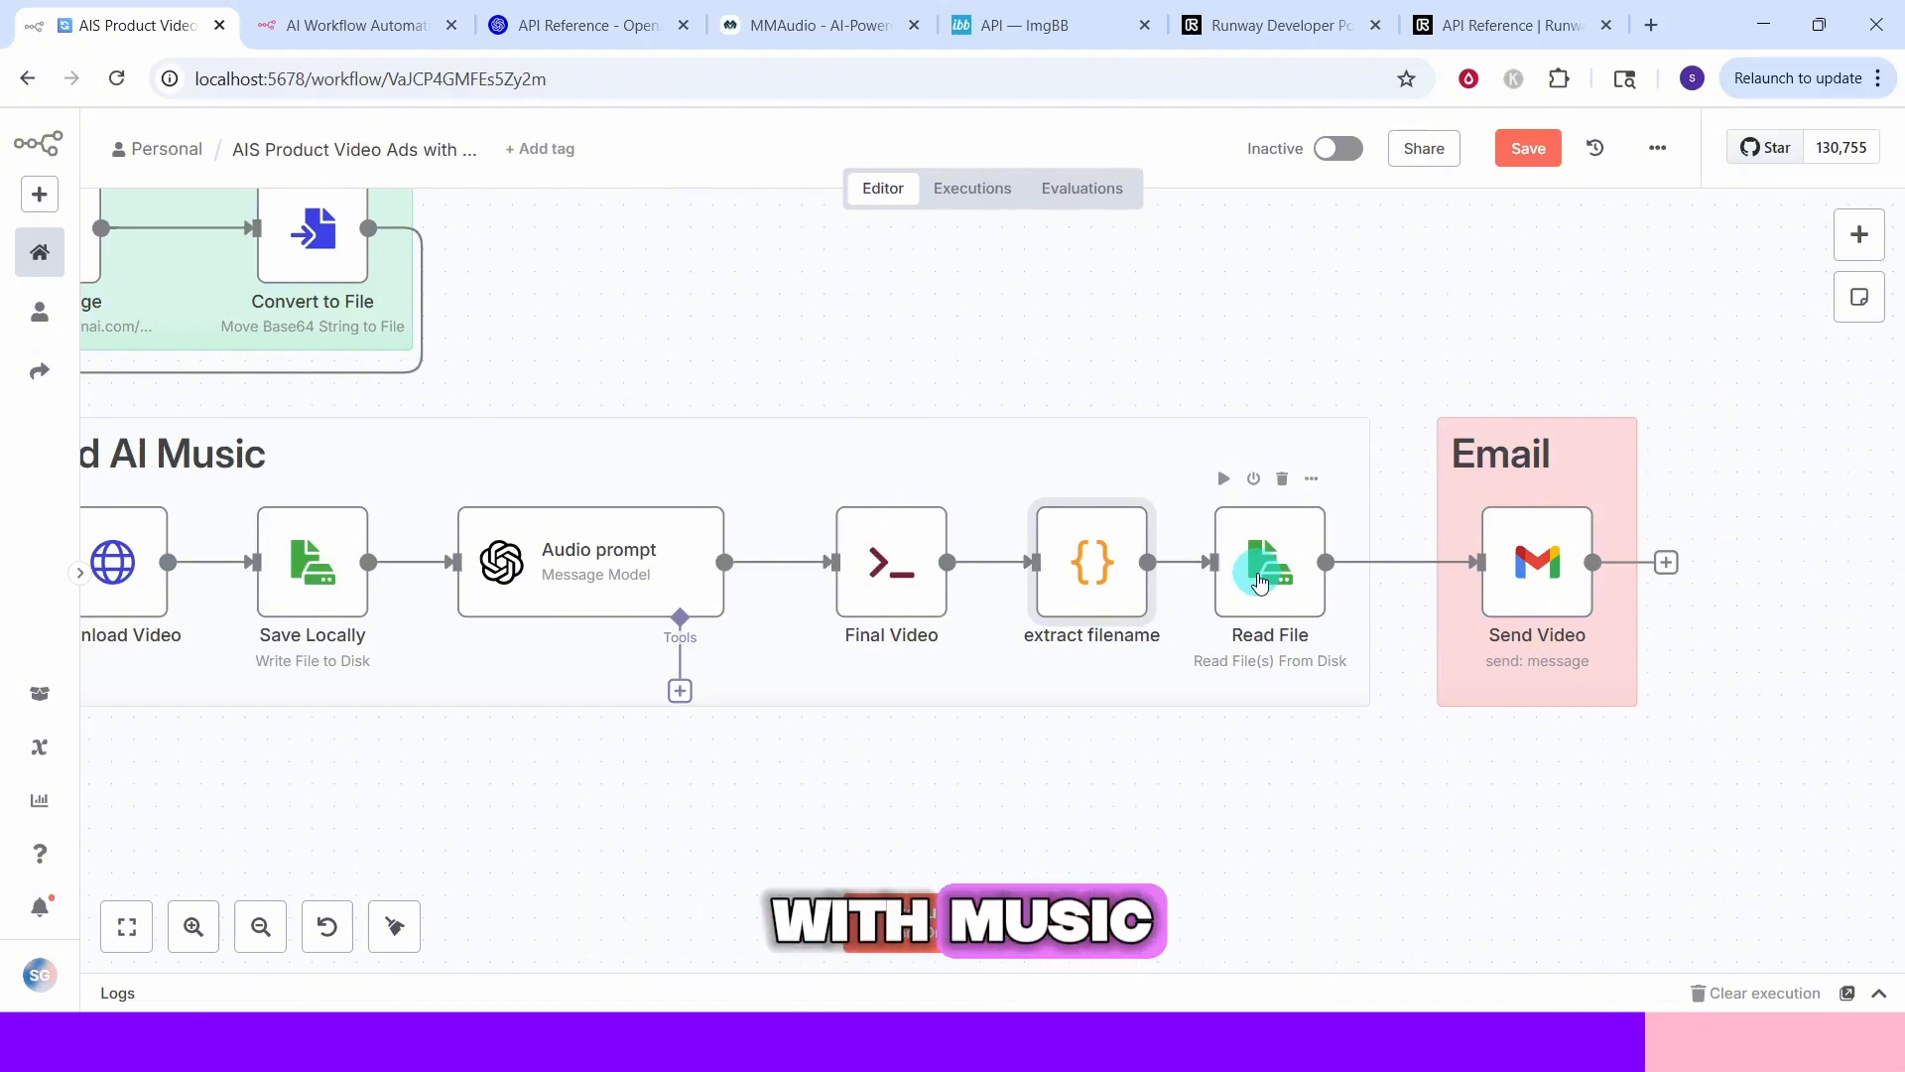
# Inspect the Send Video nodes' recipient, subject, message and attachment settings in both workflows
pyautogui.doubleClick(1259, 582)
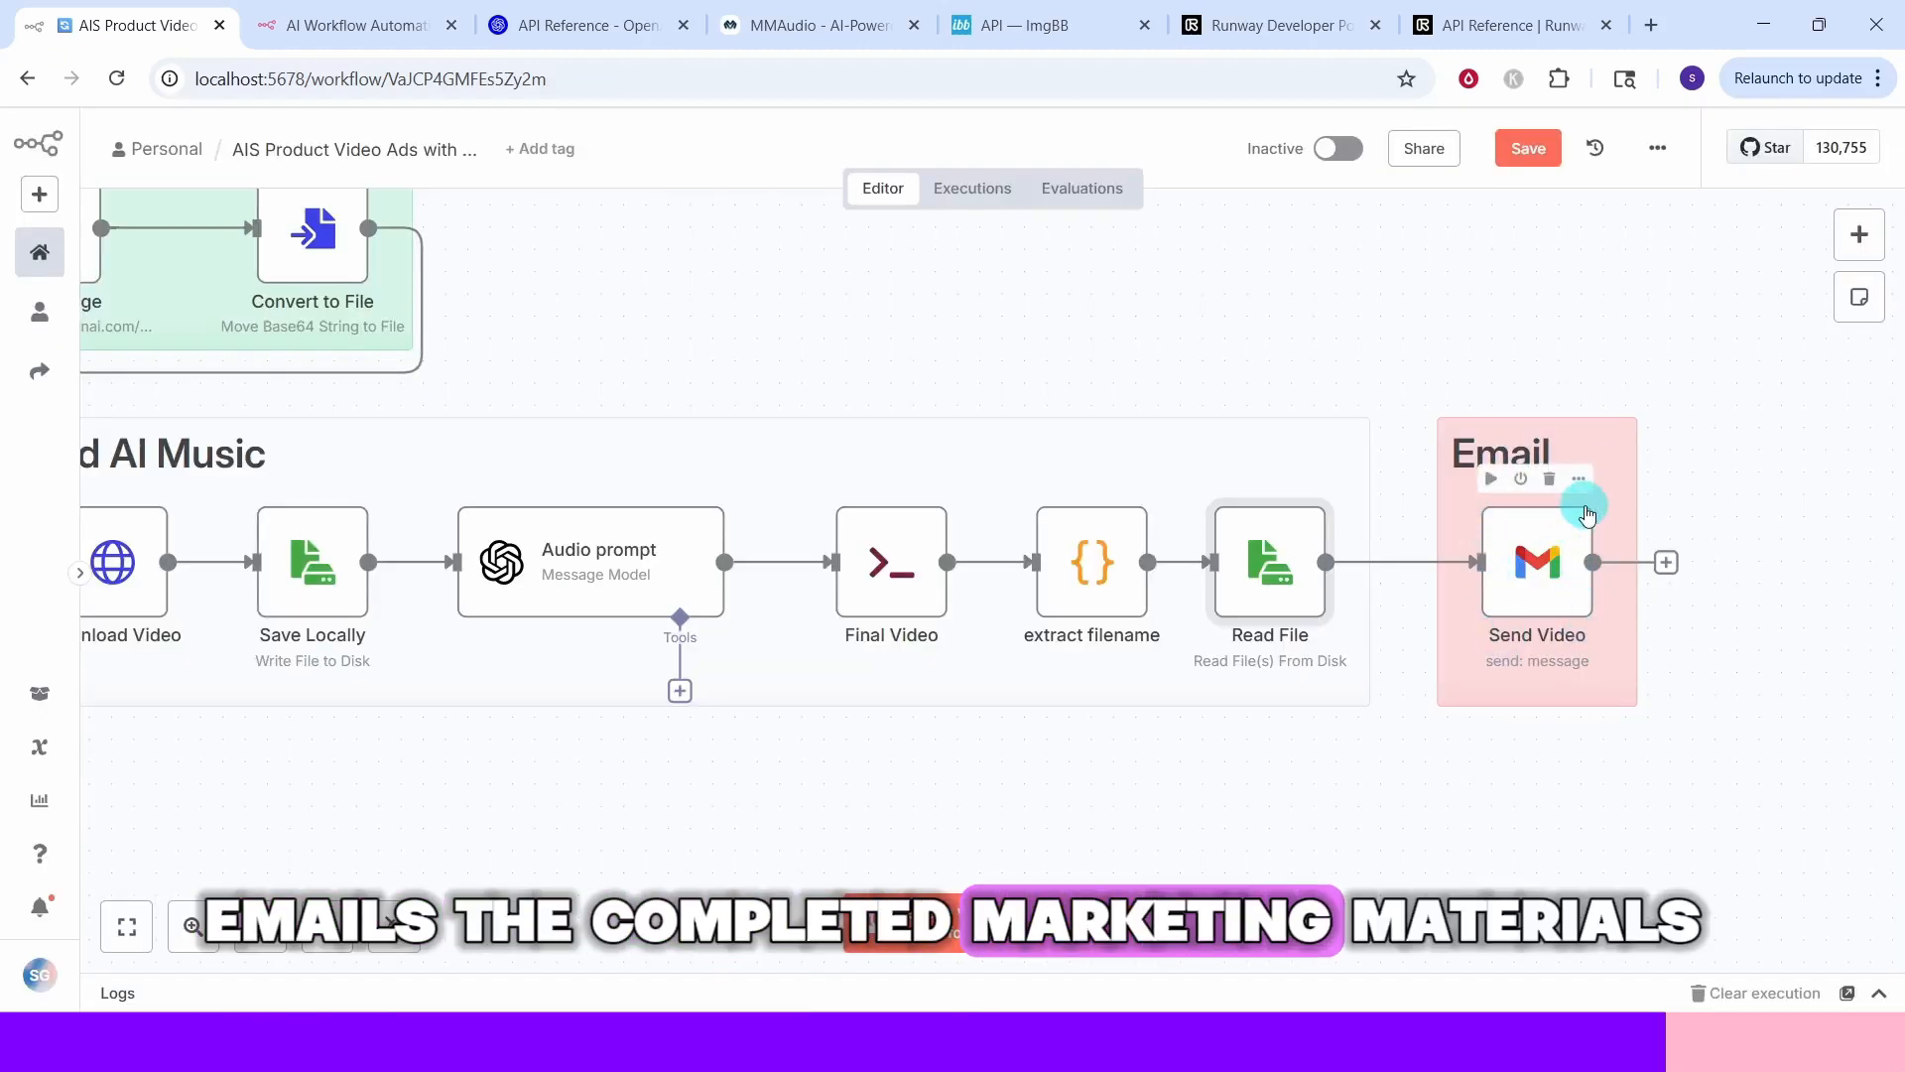
pyautogui.doubleClick(1586, 512)
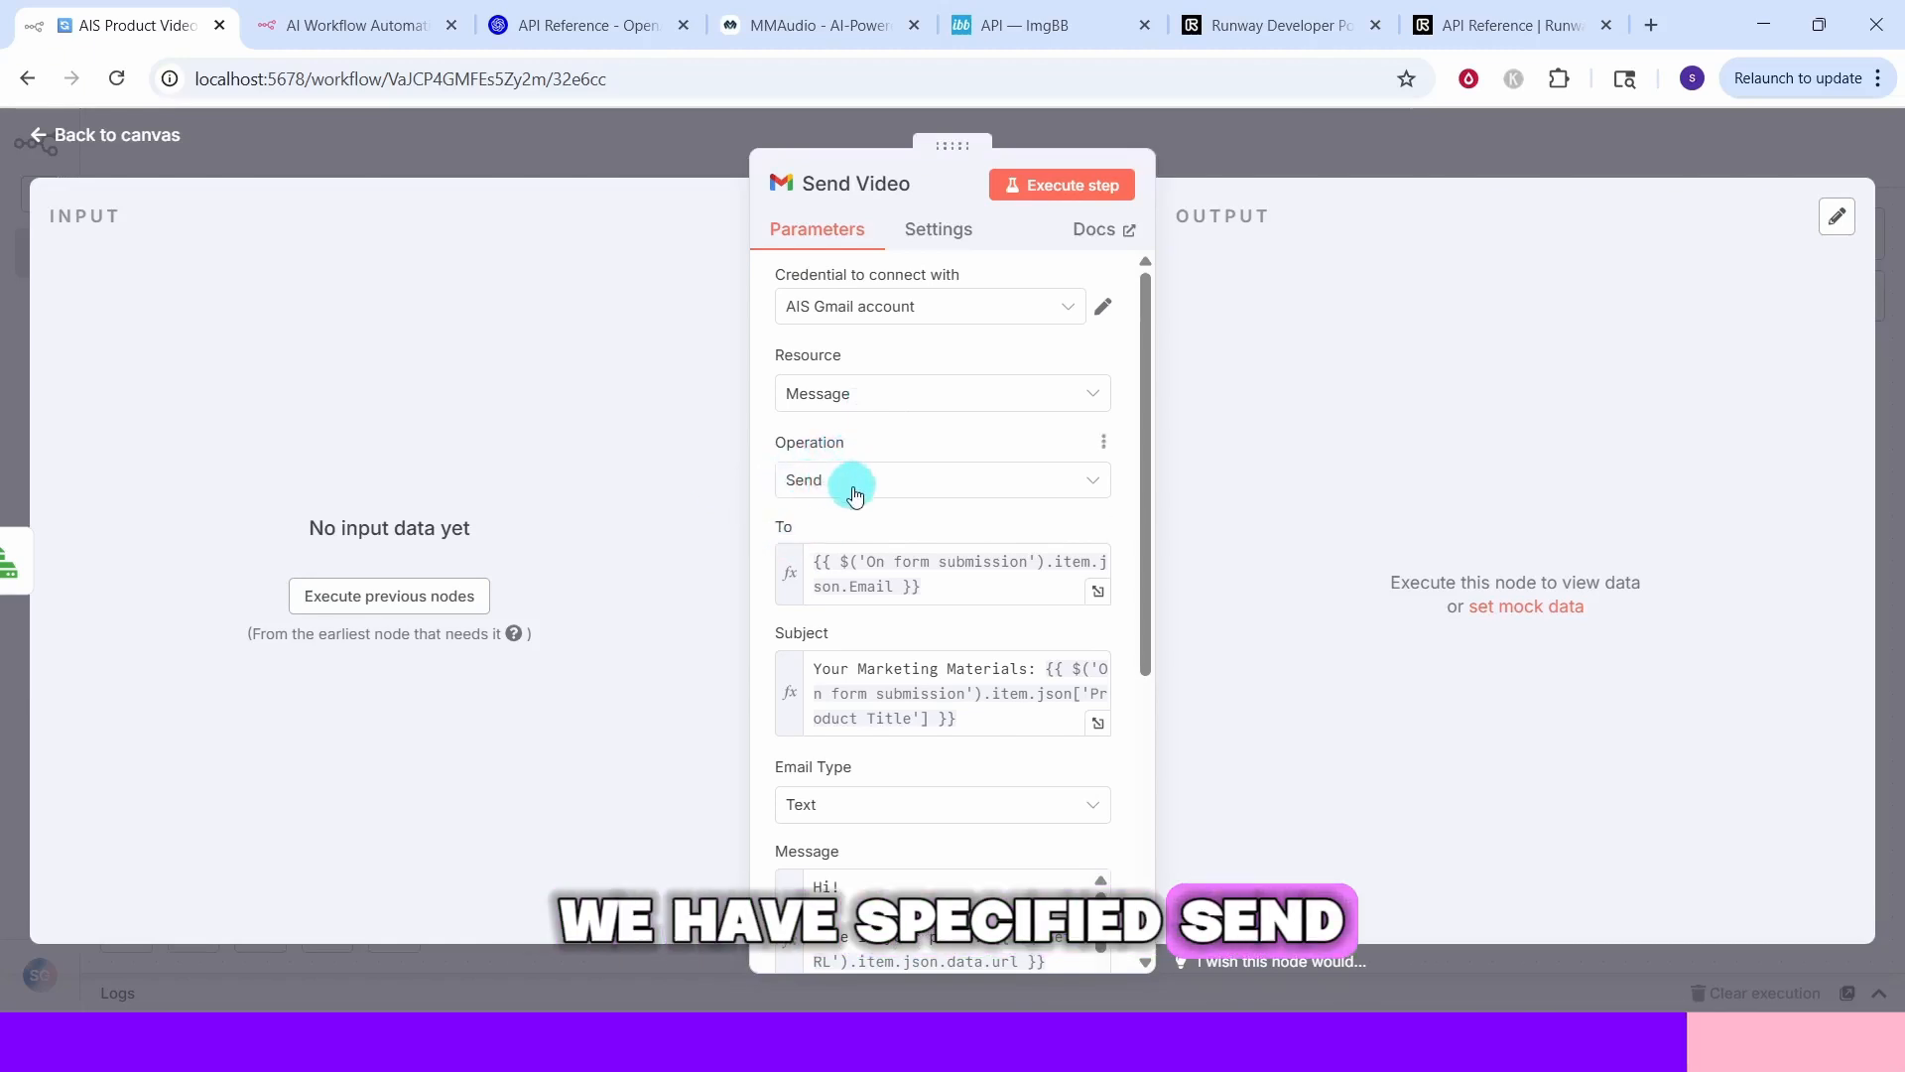
pyautogui.scroll(-2, 1152, 643)
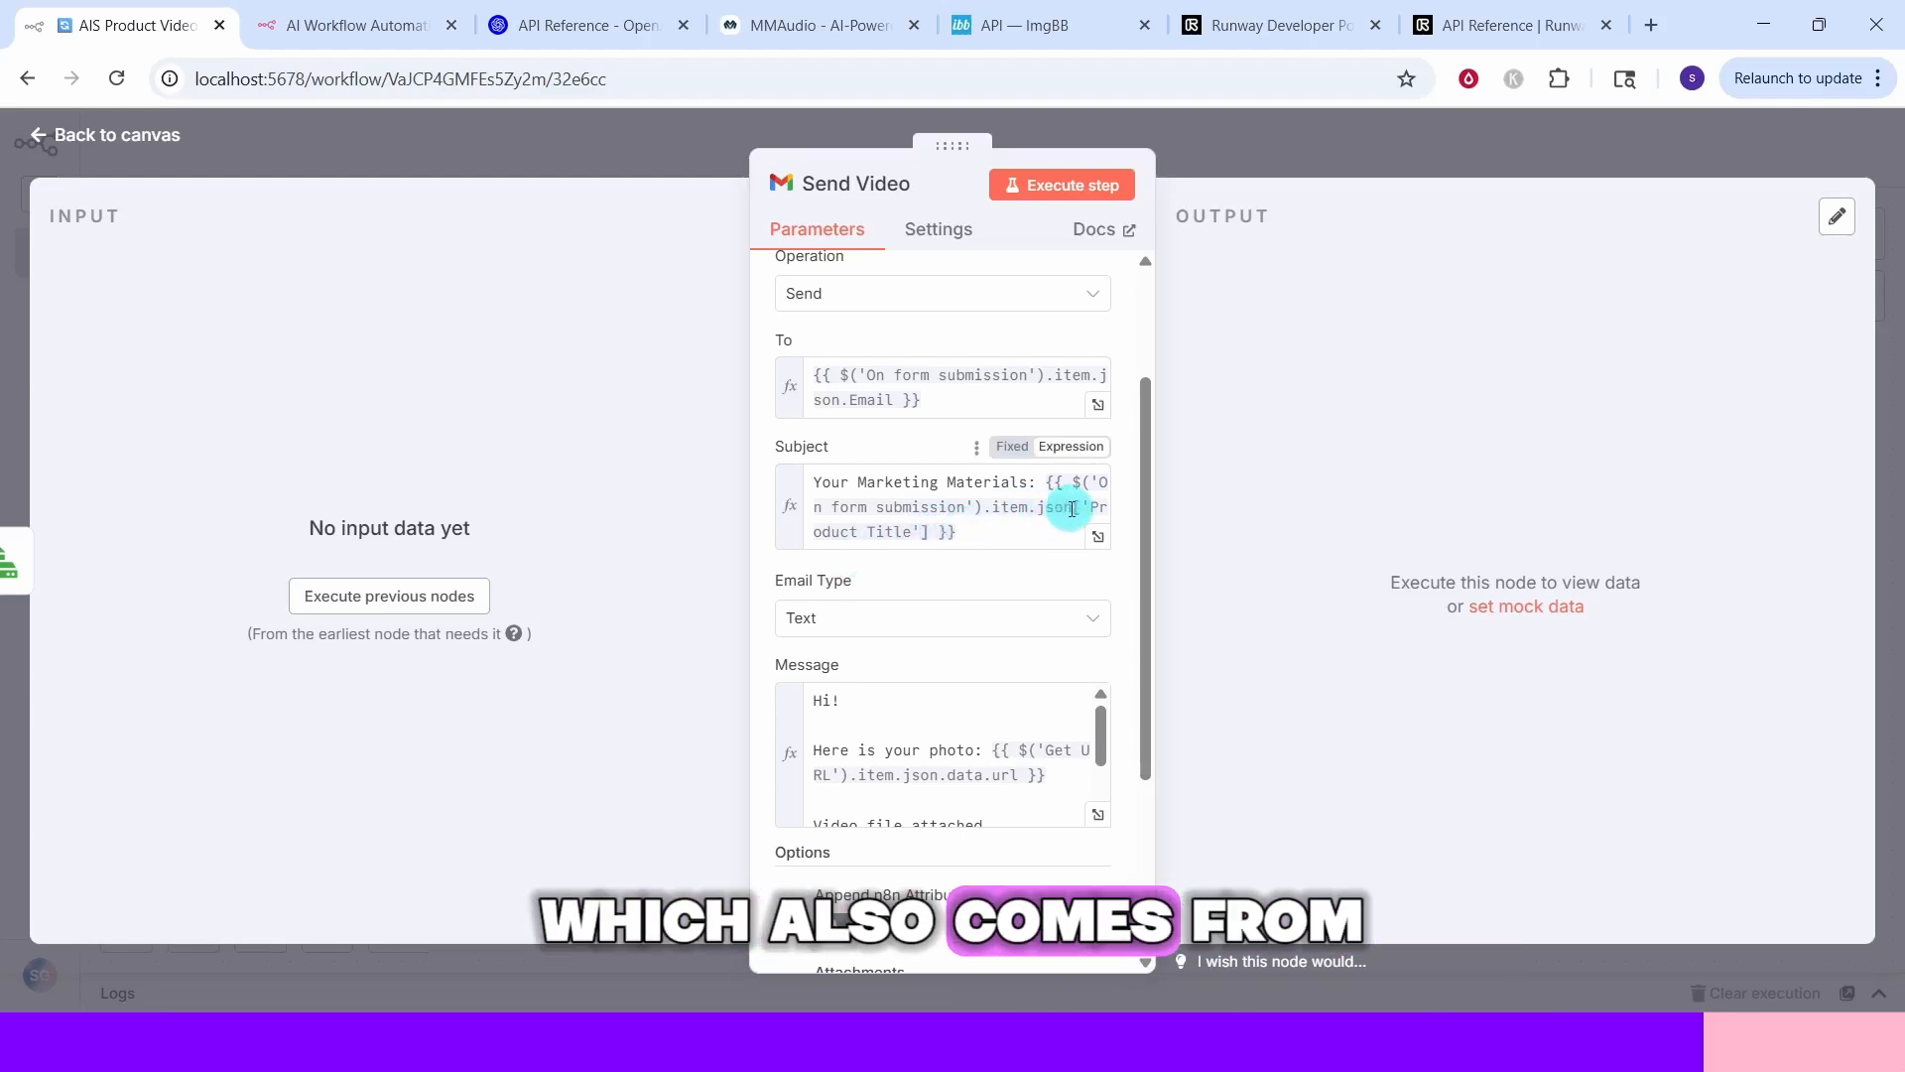
pyautogui.scroll(-2, 824, 506)
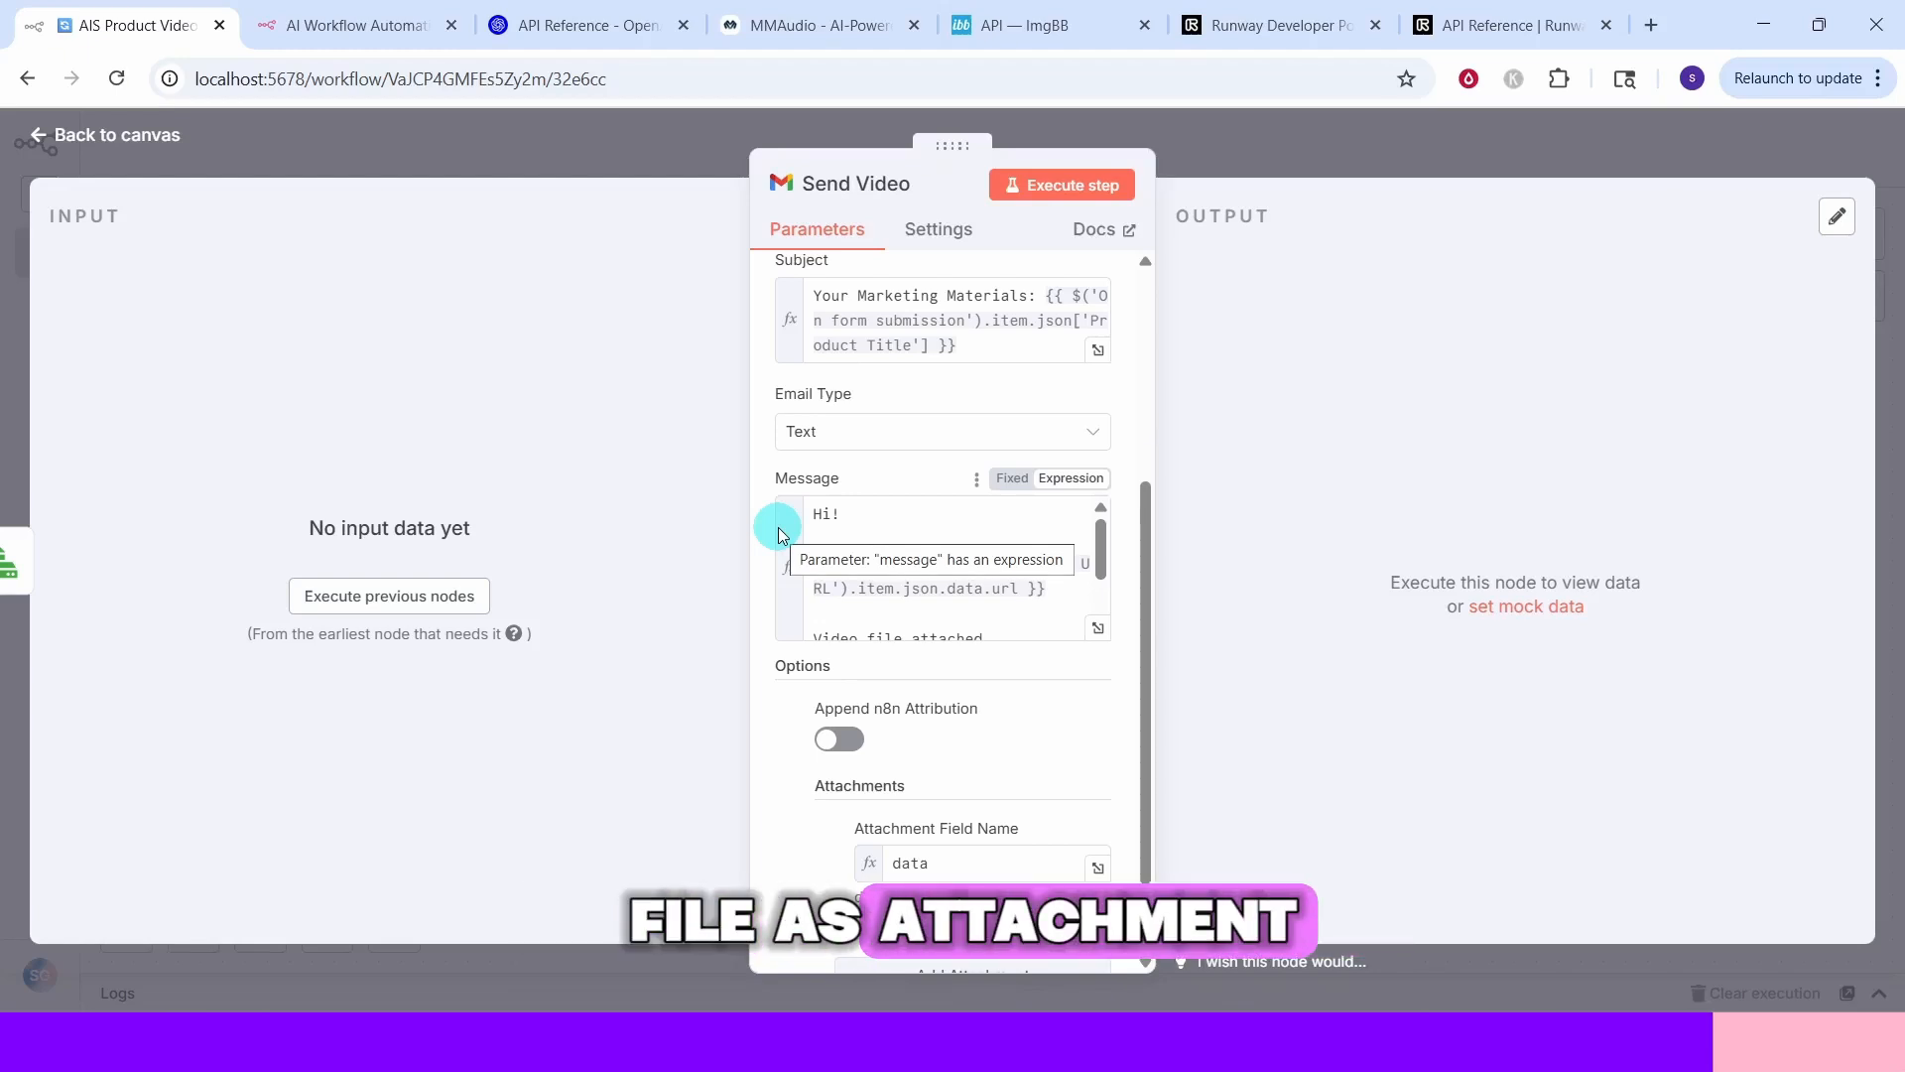
pyautogui.click(1099, 629)
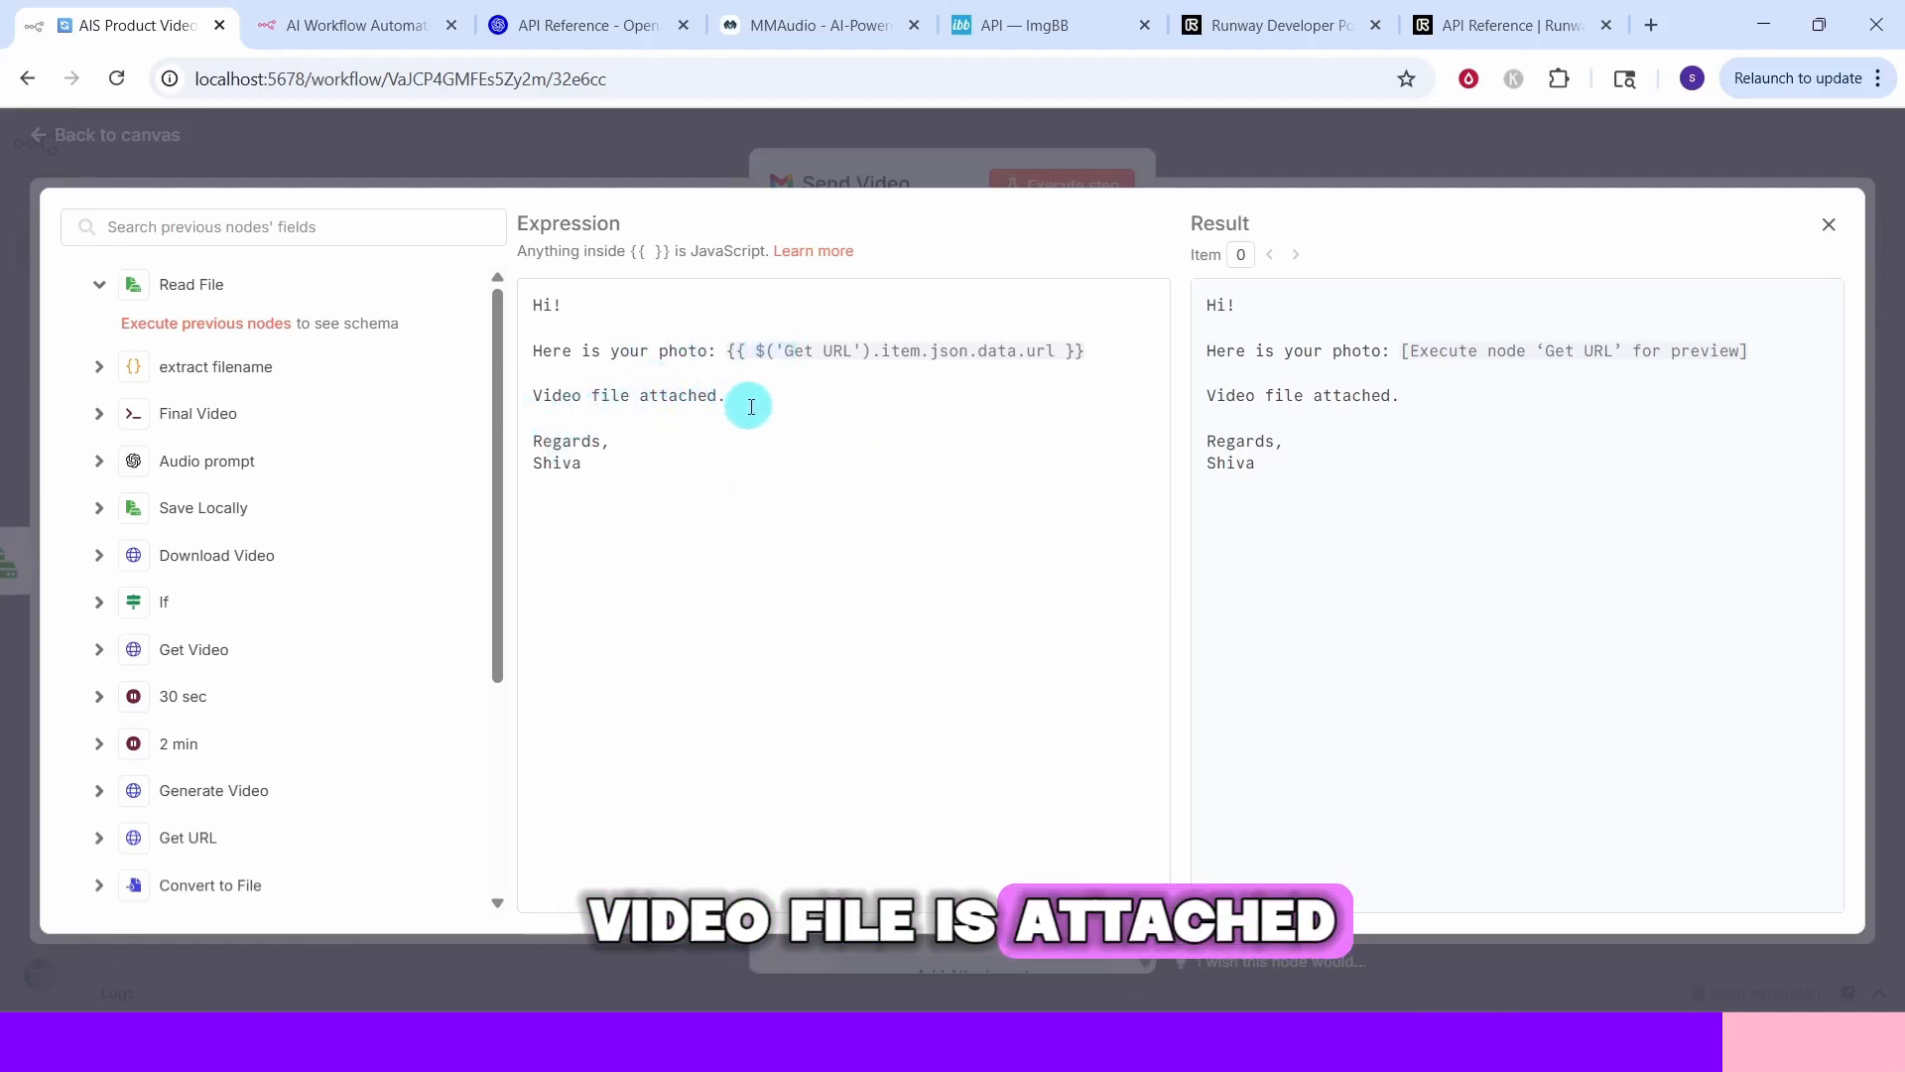
pyautogui.press('Escape')
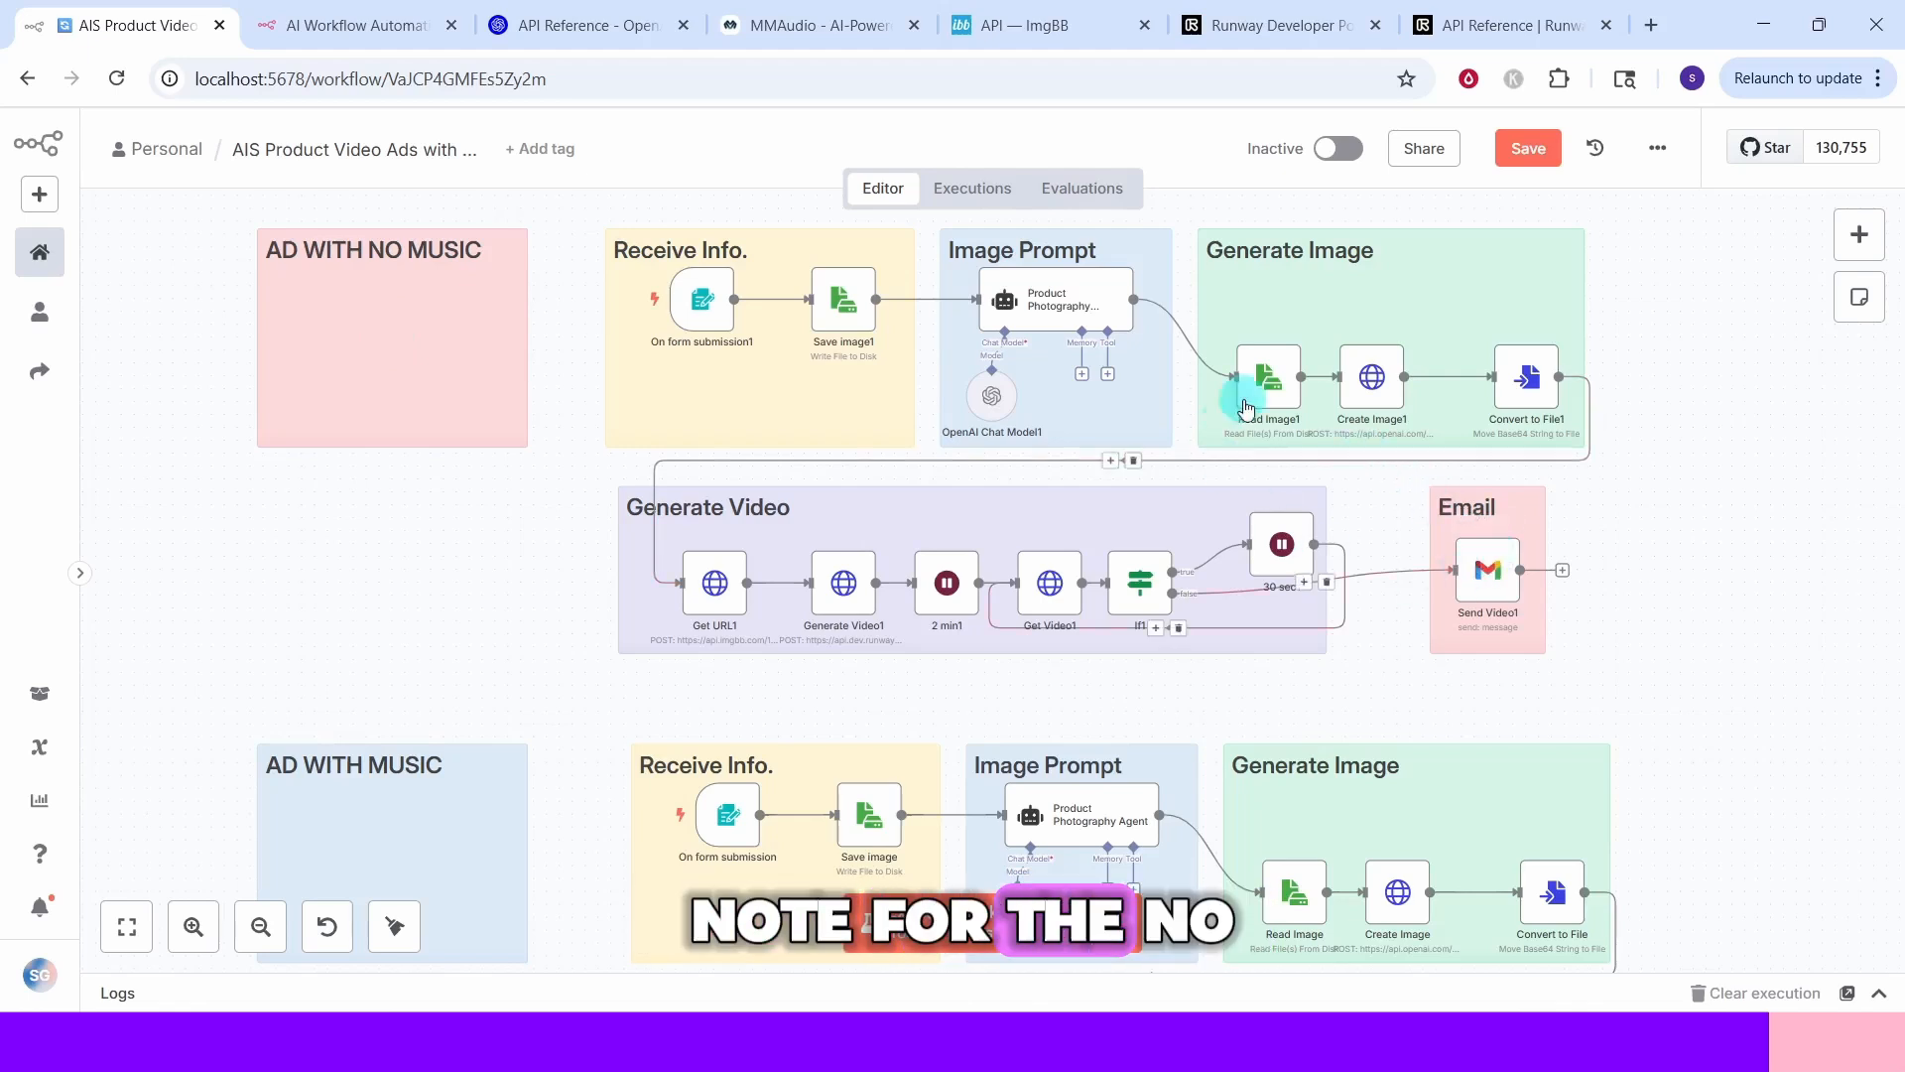
pyautogui.doubleClick(1484, 578)
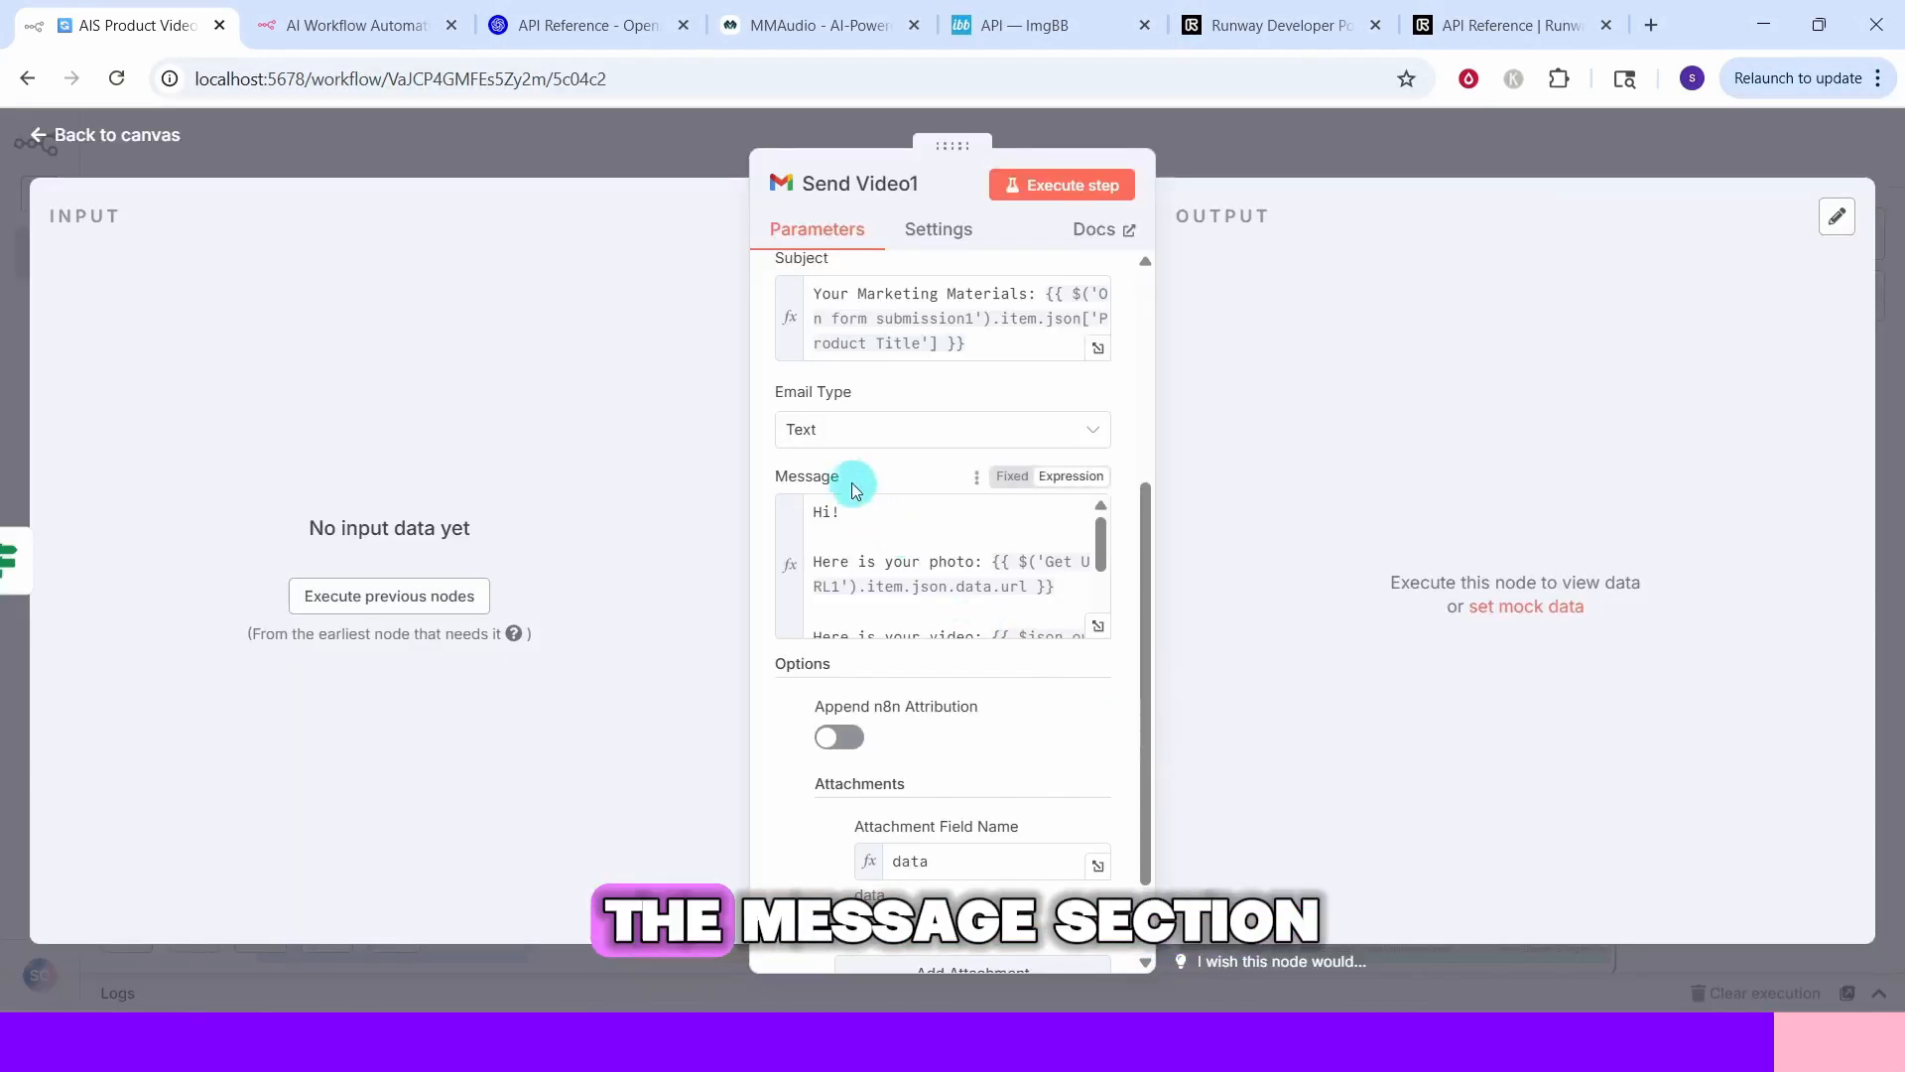
pyautogui.click(1098, 628)
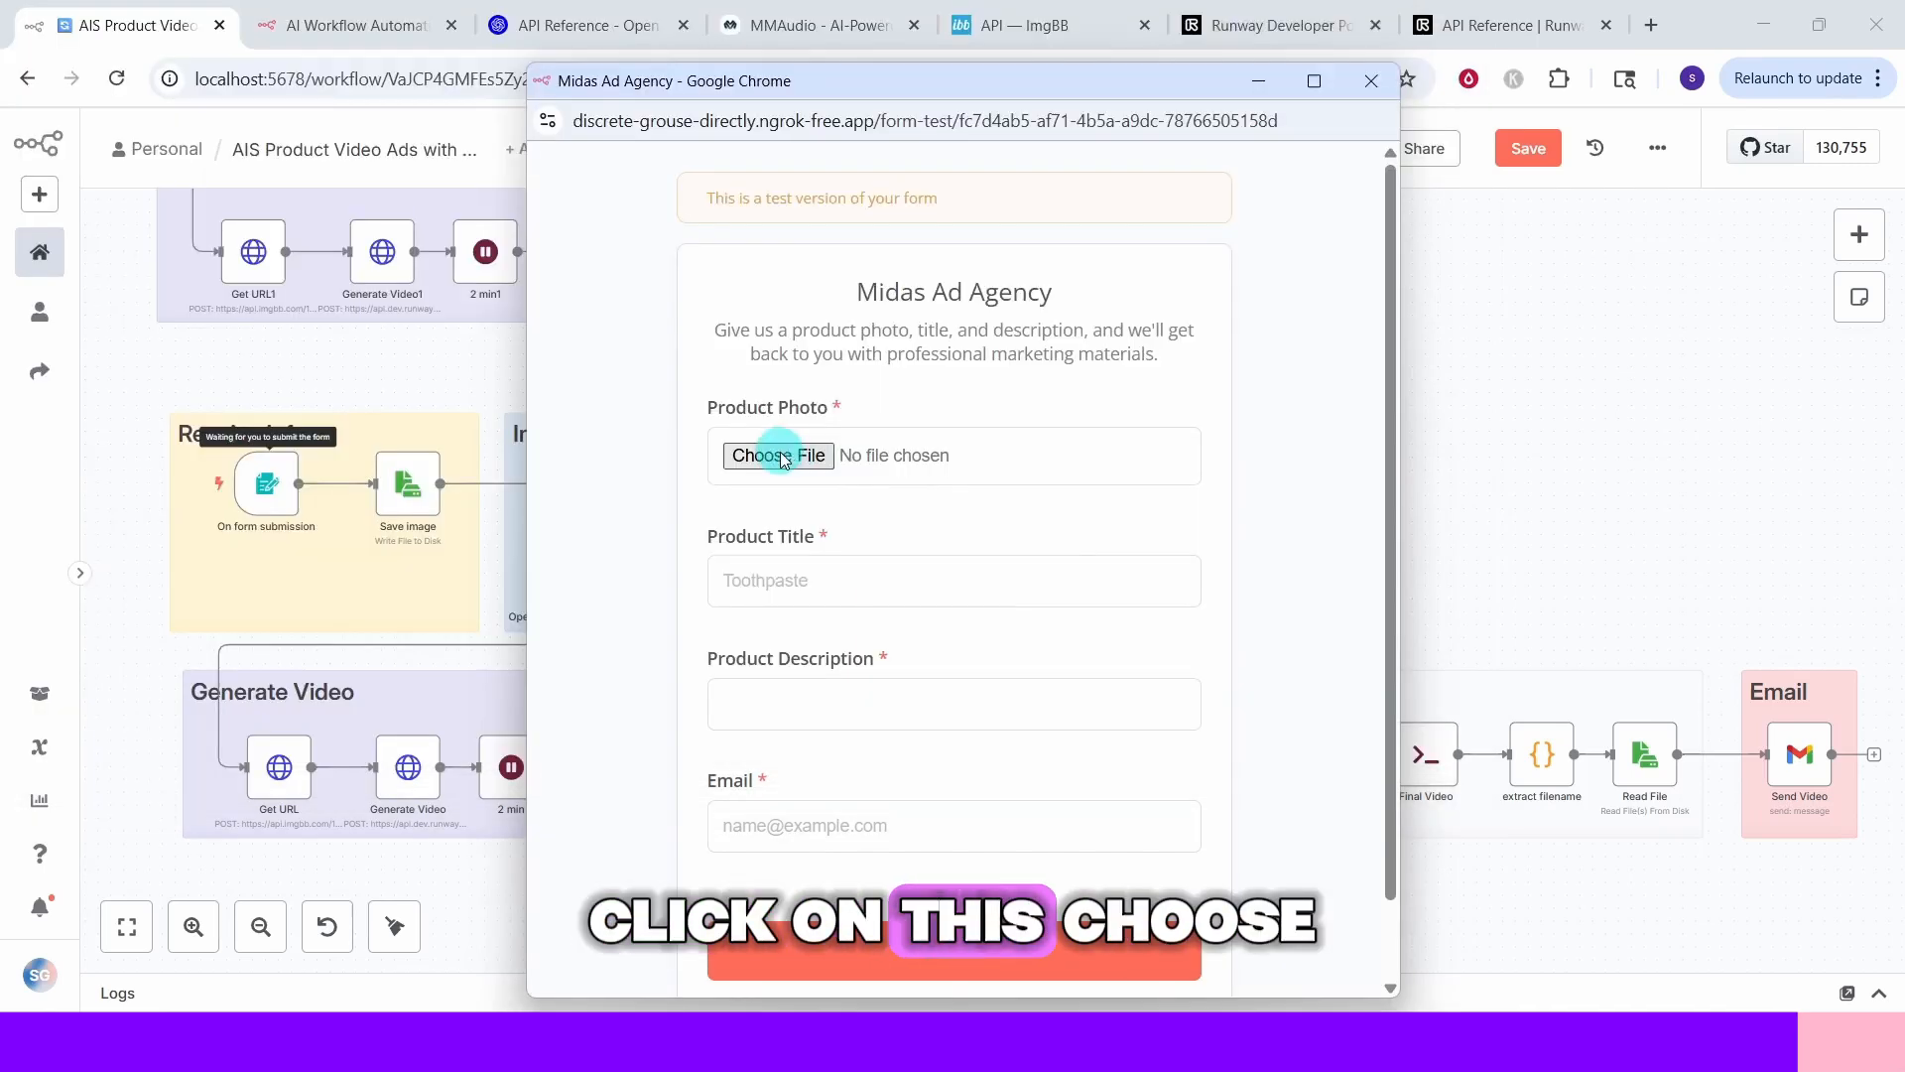
# Submit the test form with menperfume1.png as photo, title Perfume and description 'Cool as the night, bold as the man.'
pyautogui.click(781, 456)
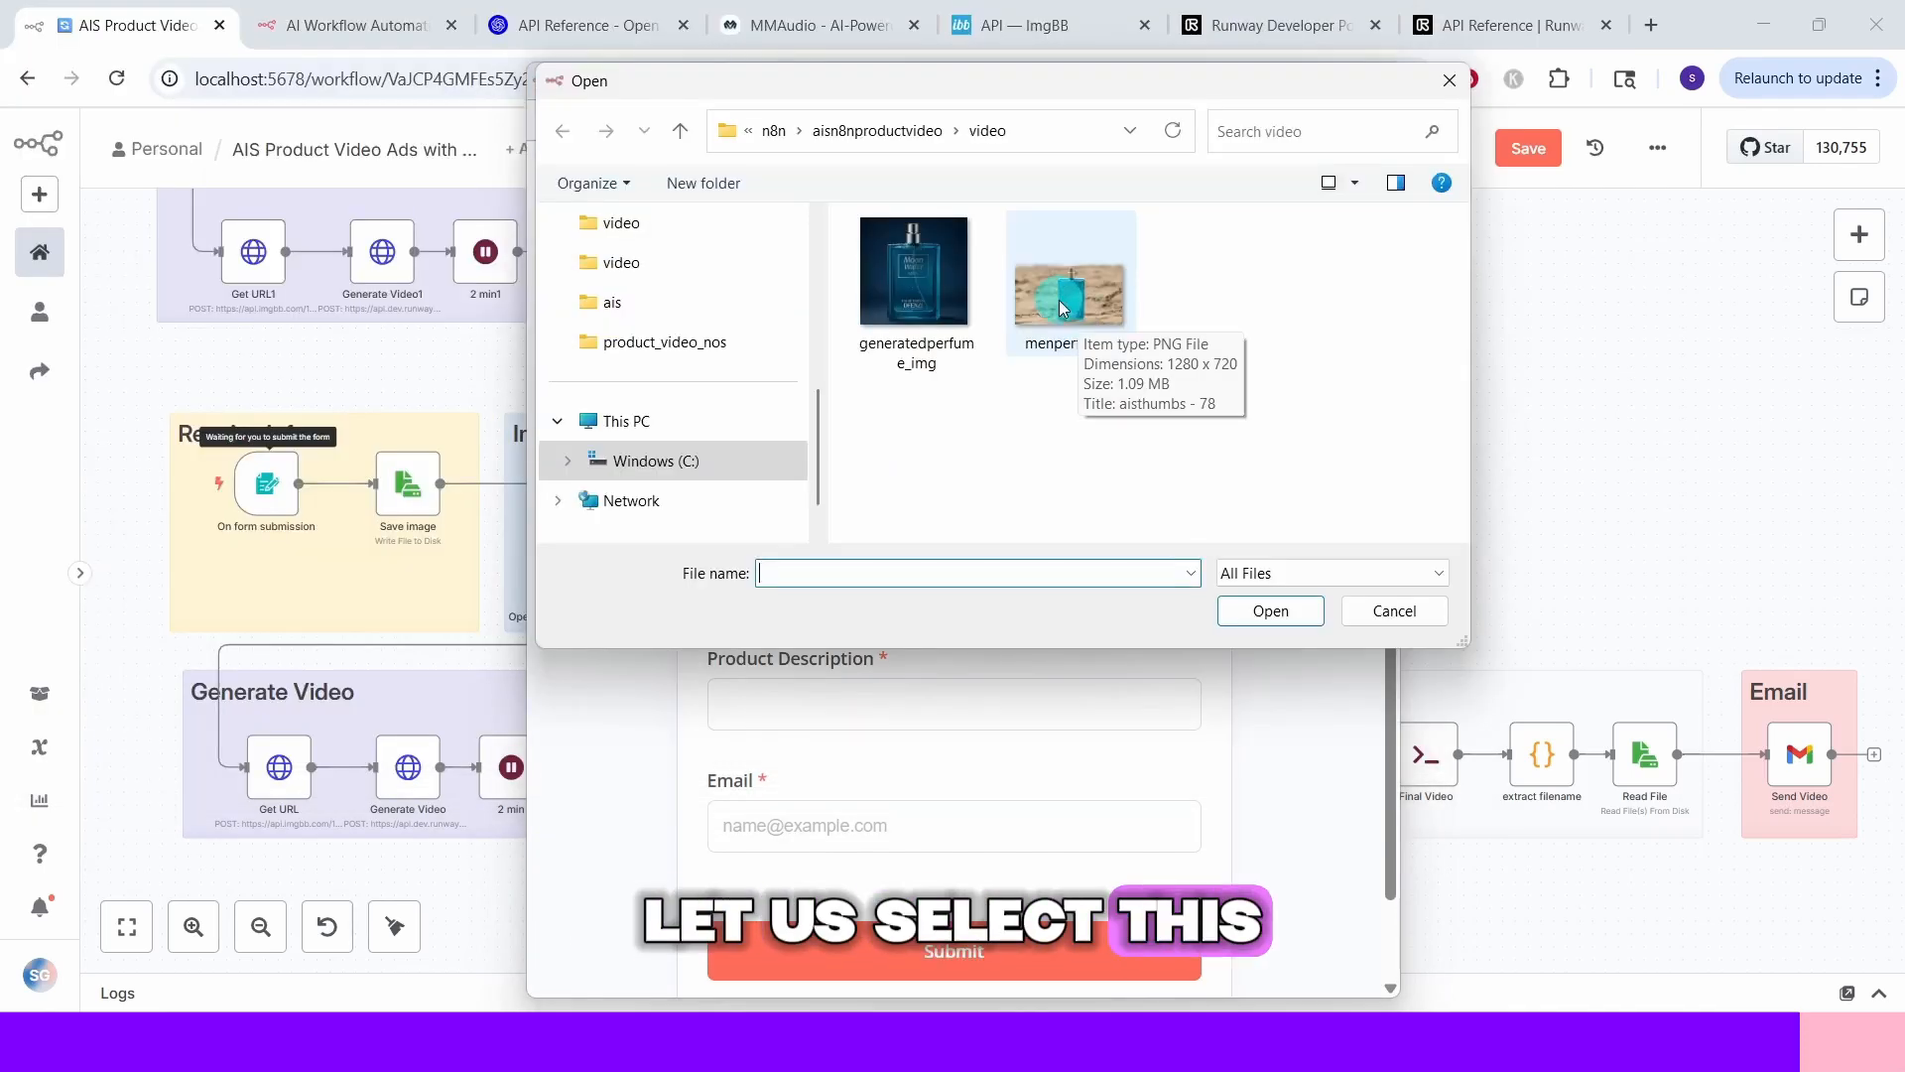
pyautogui.click(1064, 309)
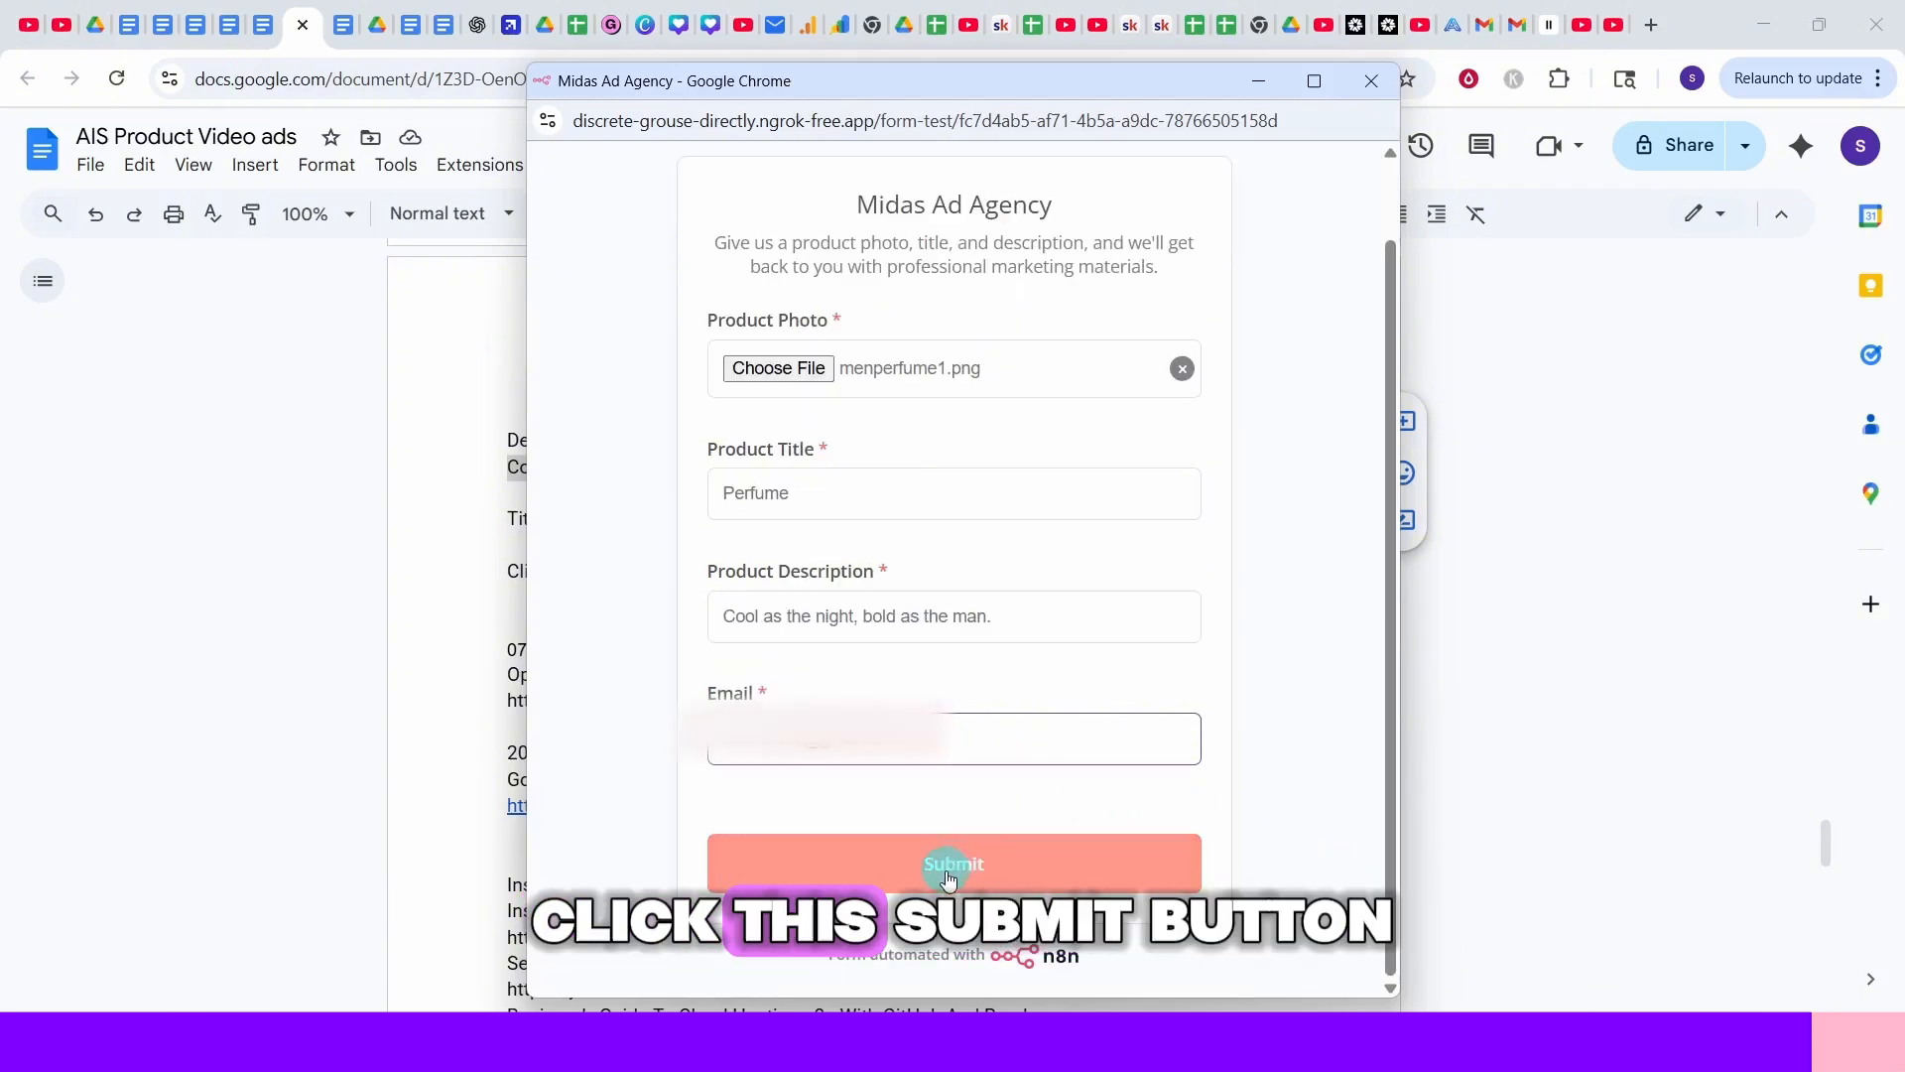
pyautogui.click(949, 877)
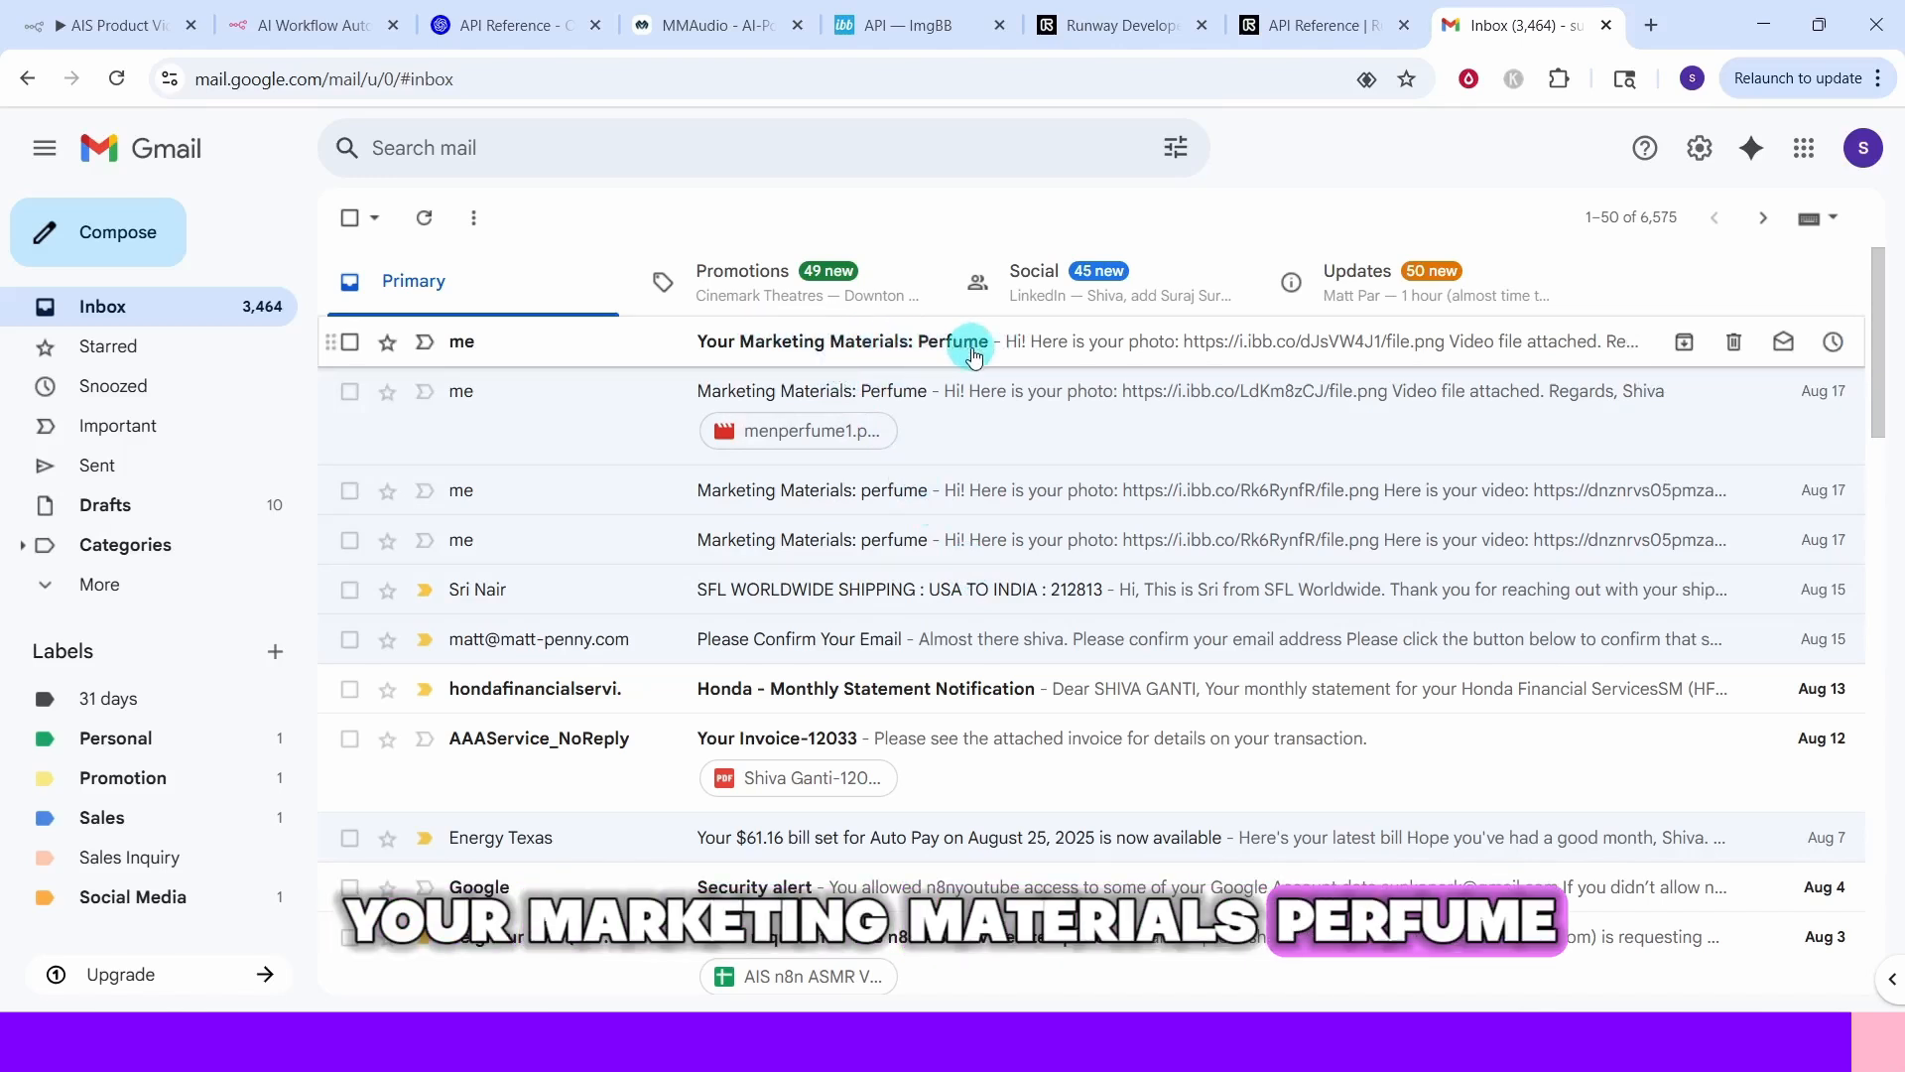
# Open the Perfume marketing materials email, then download and play its attached menperfume1.png.mp4 video
pyautogui.click(862, 347)
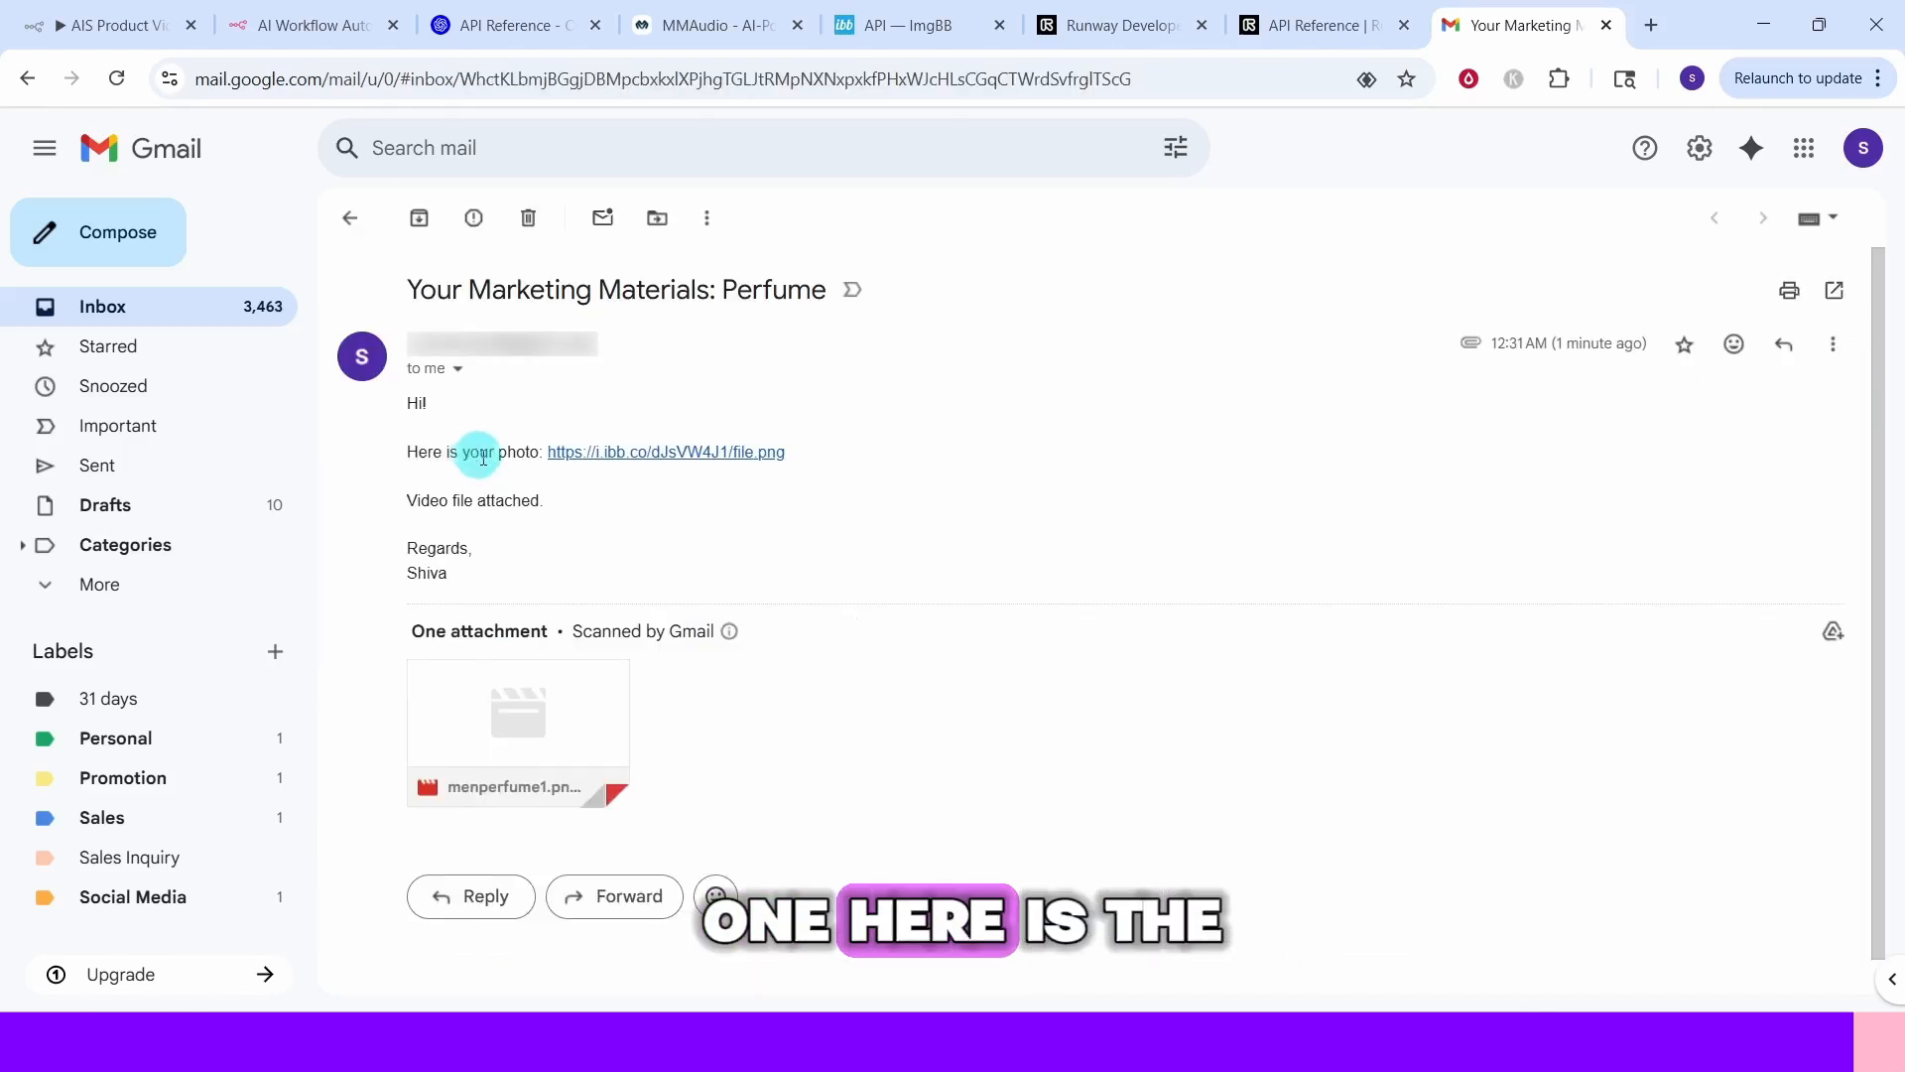
pyautogui.click(710, 453)
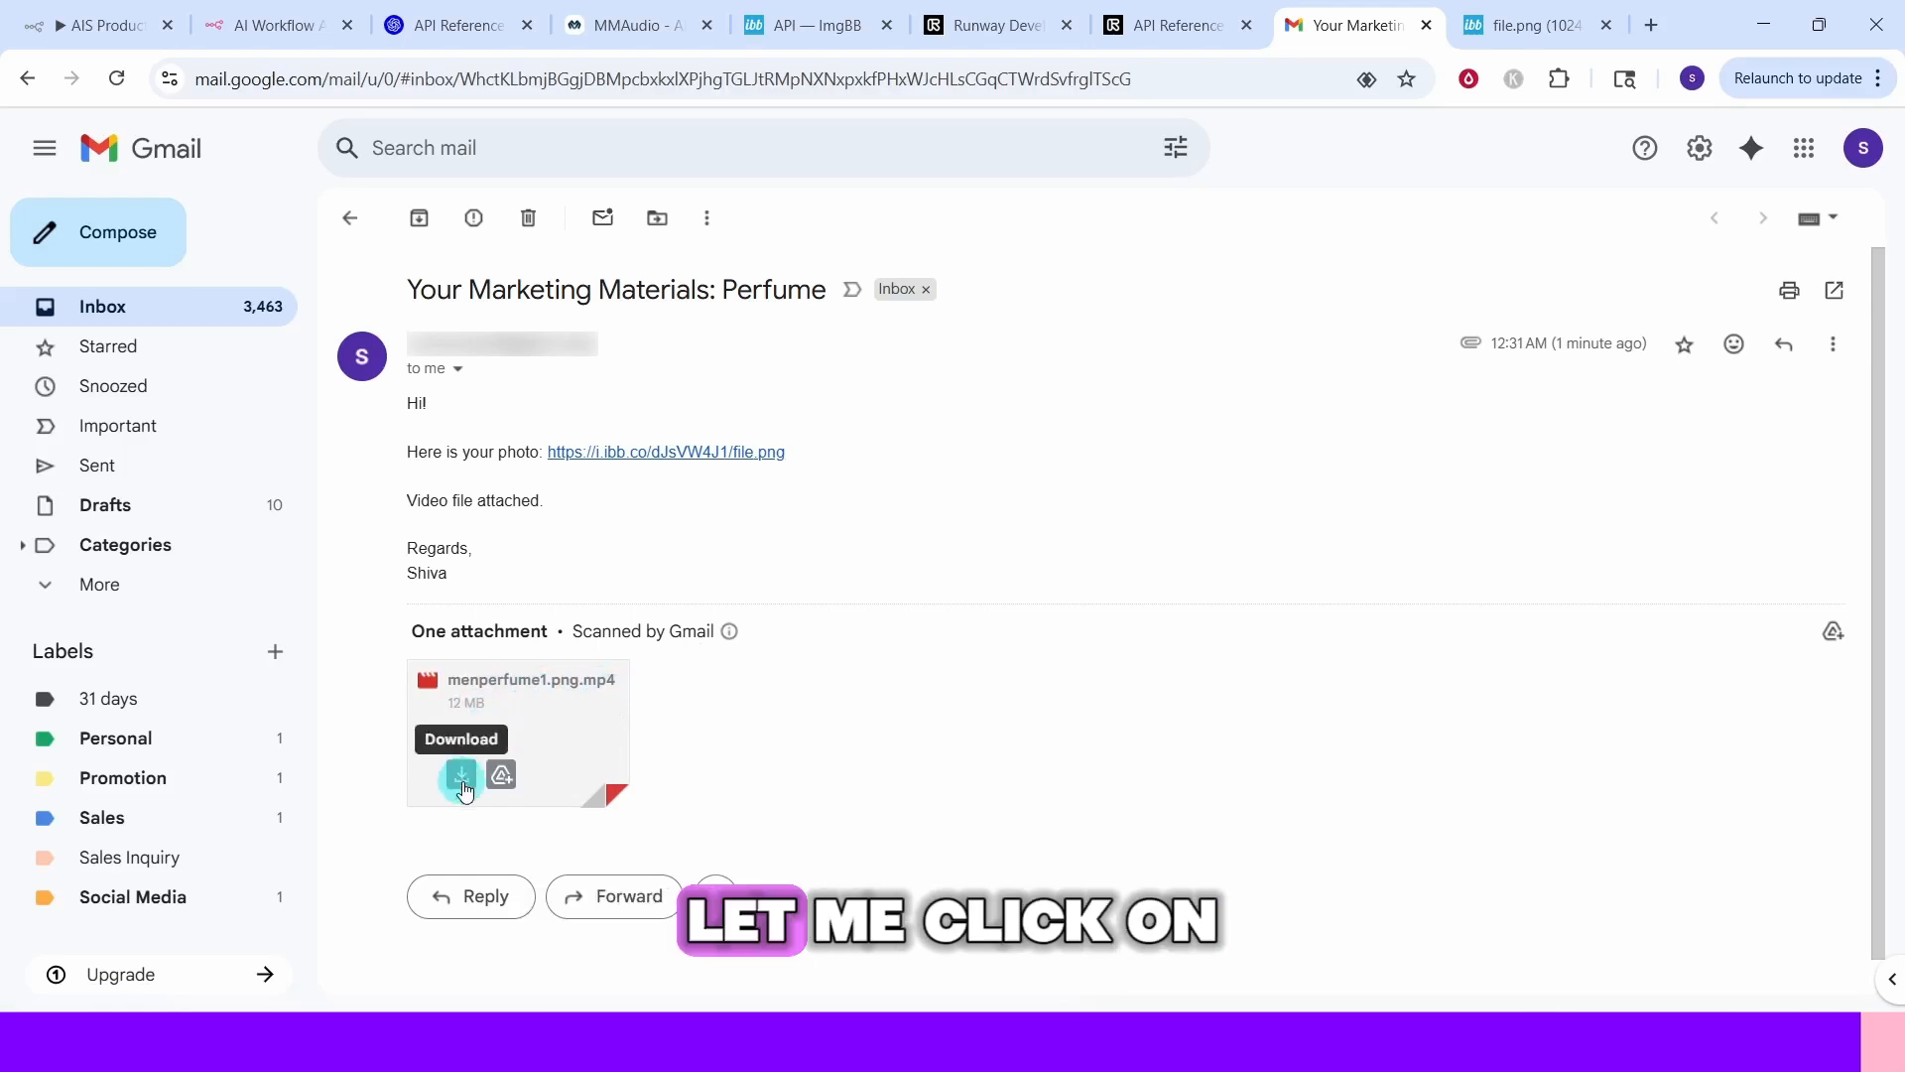
pyautogui.click(463, 789)
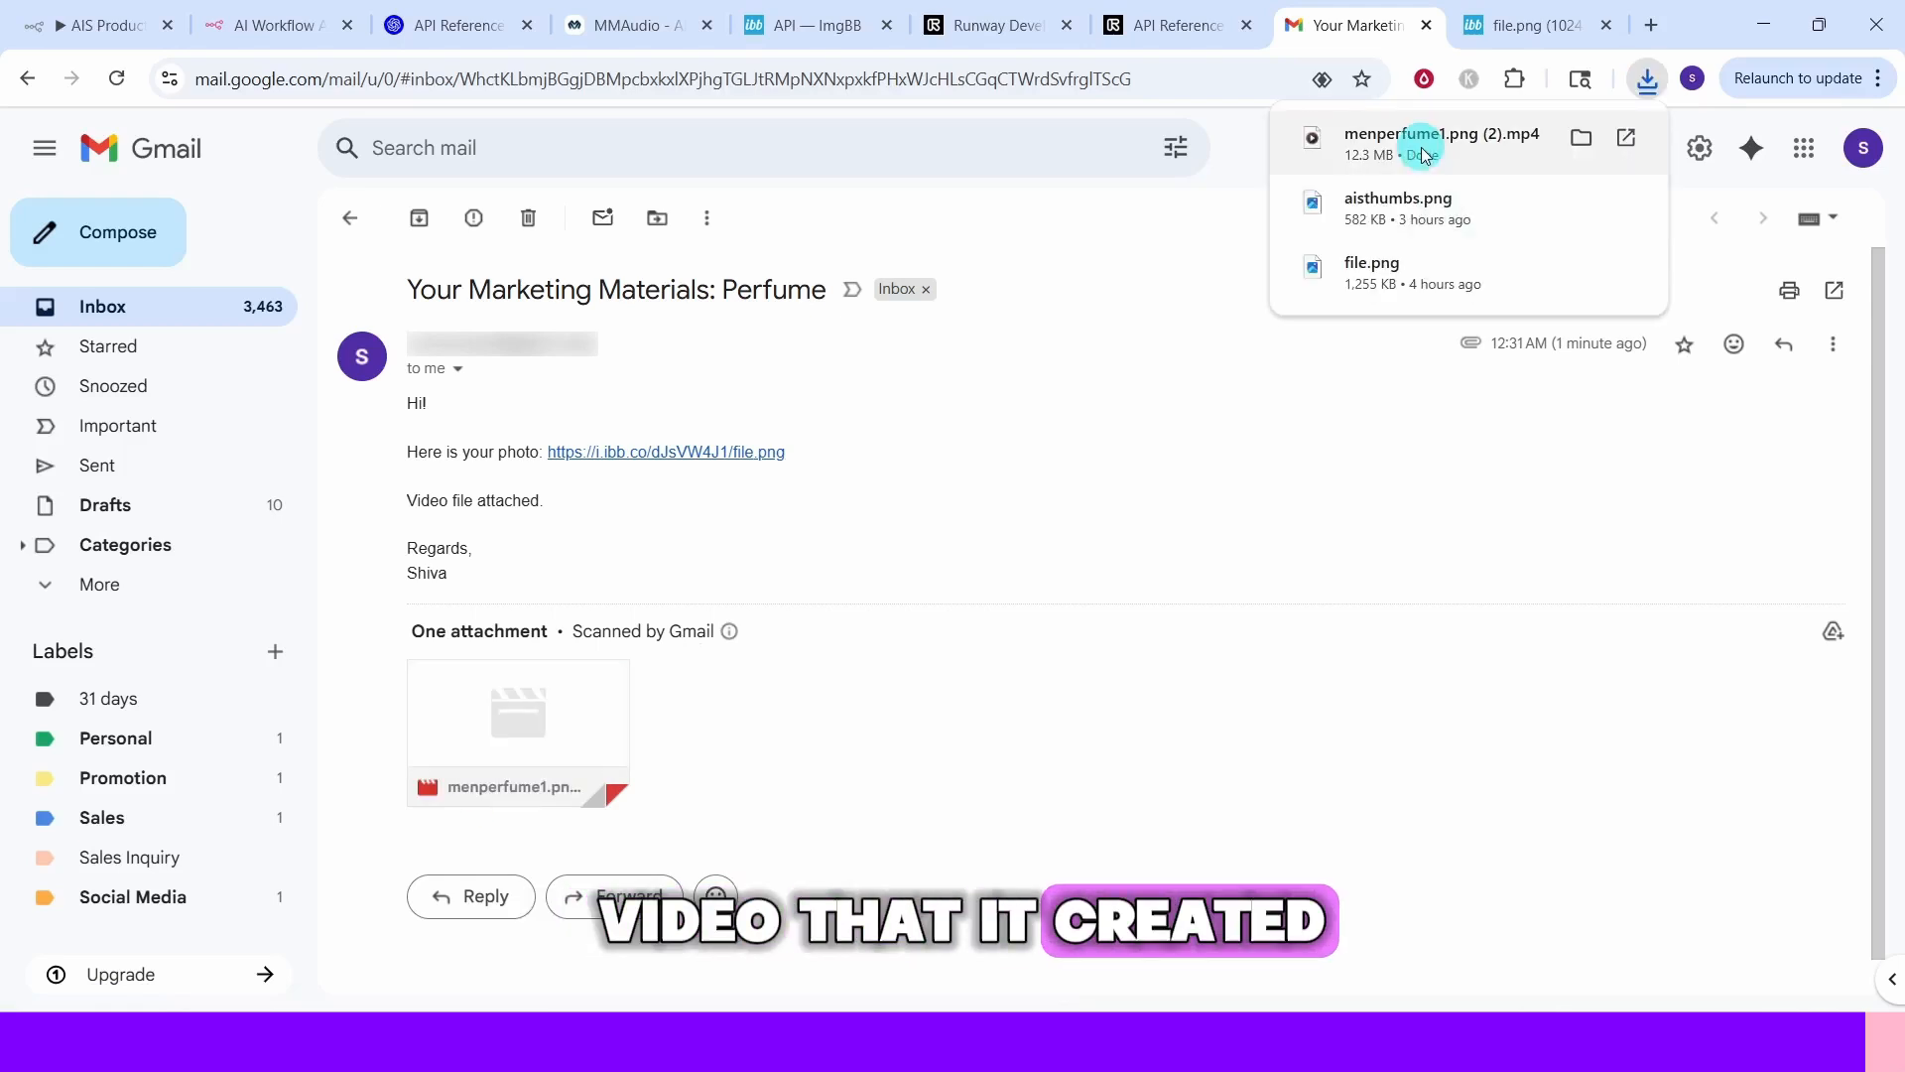
pyautogui.click(1423, 149)
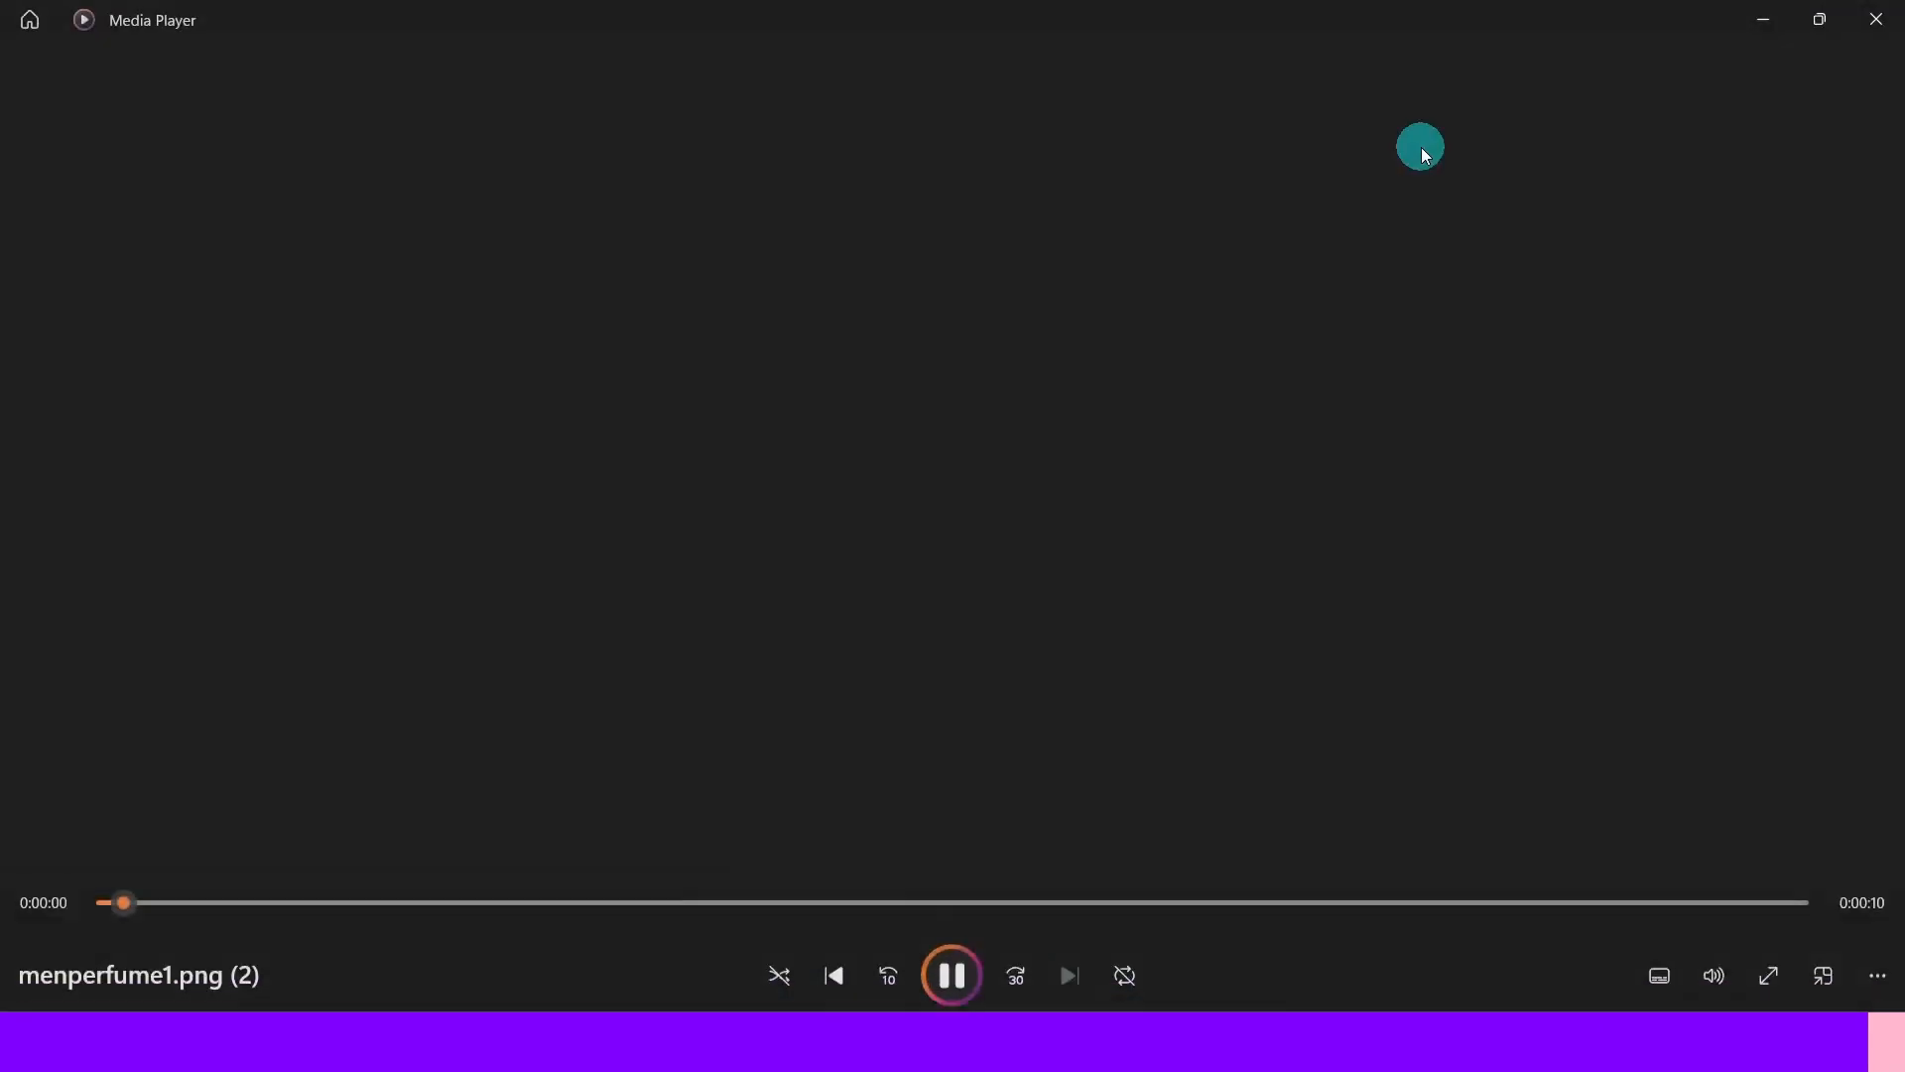